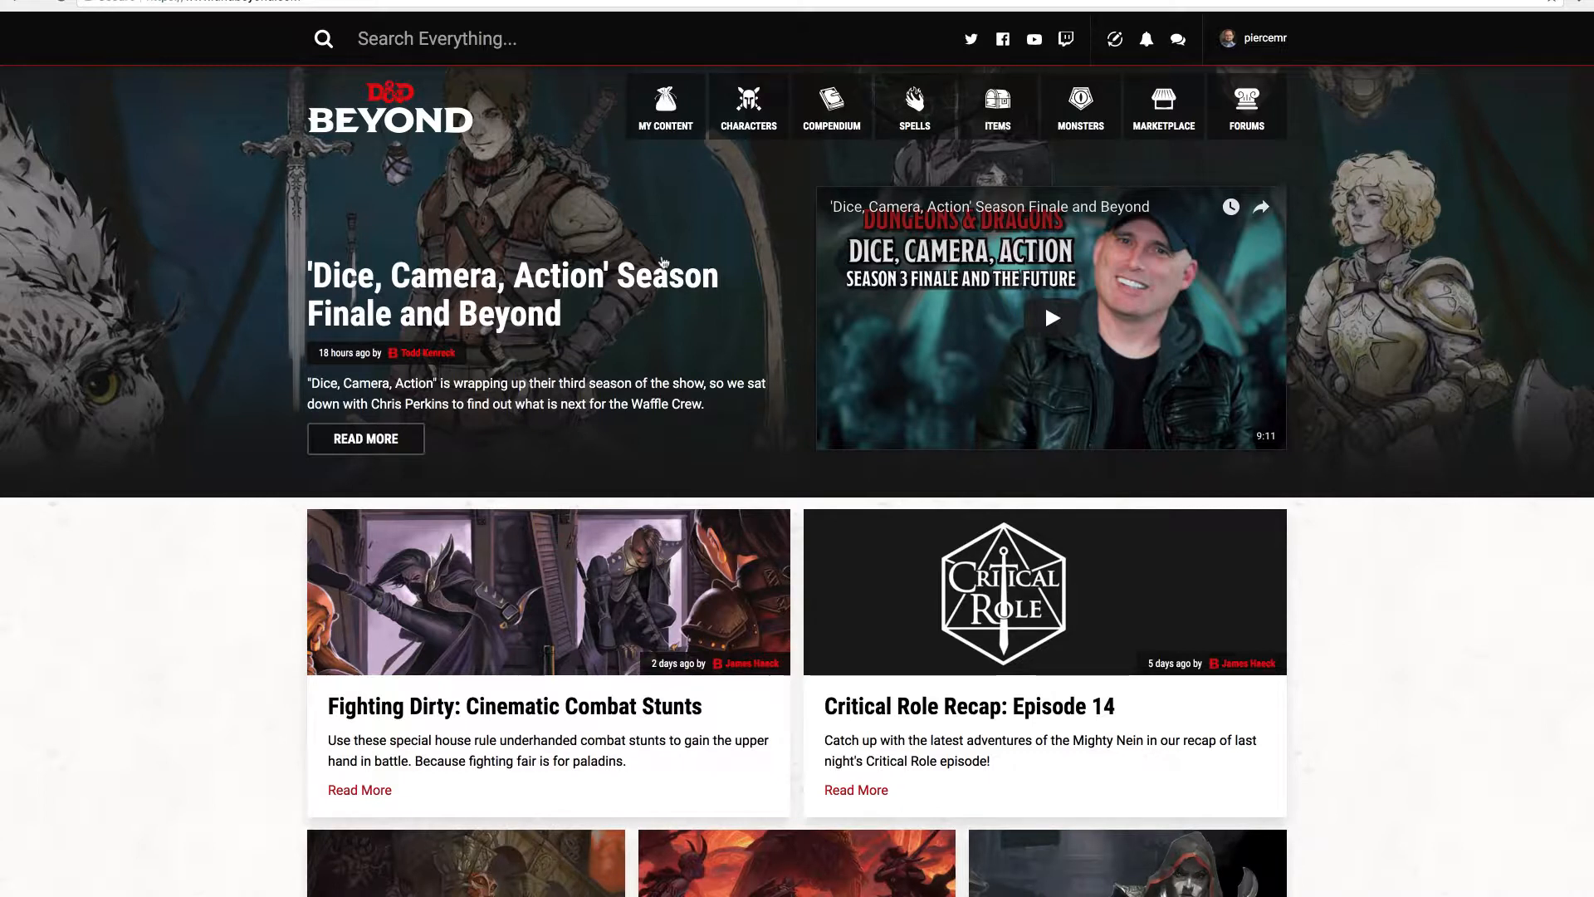
# Open the Character Builder and start a new character with the Standard step-by-step method
pyautogui.moveTo(771, 122)
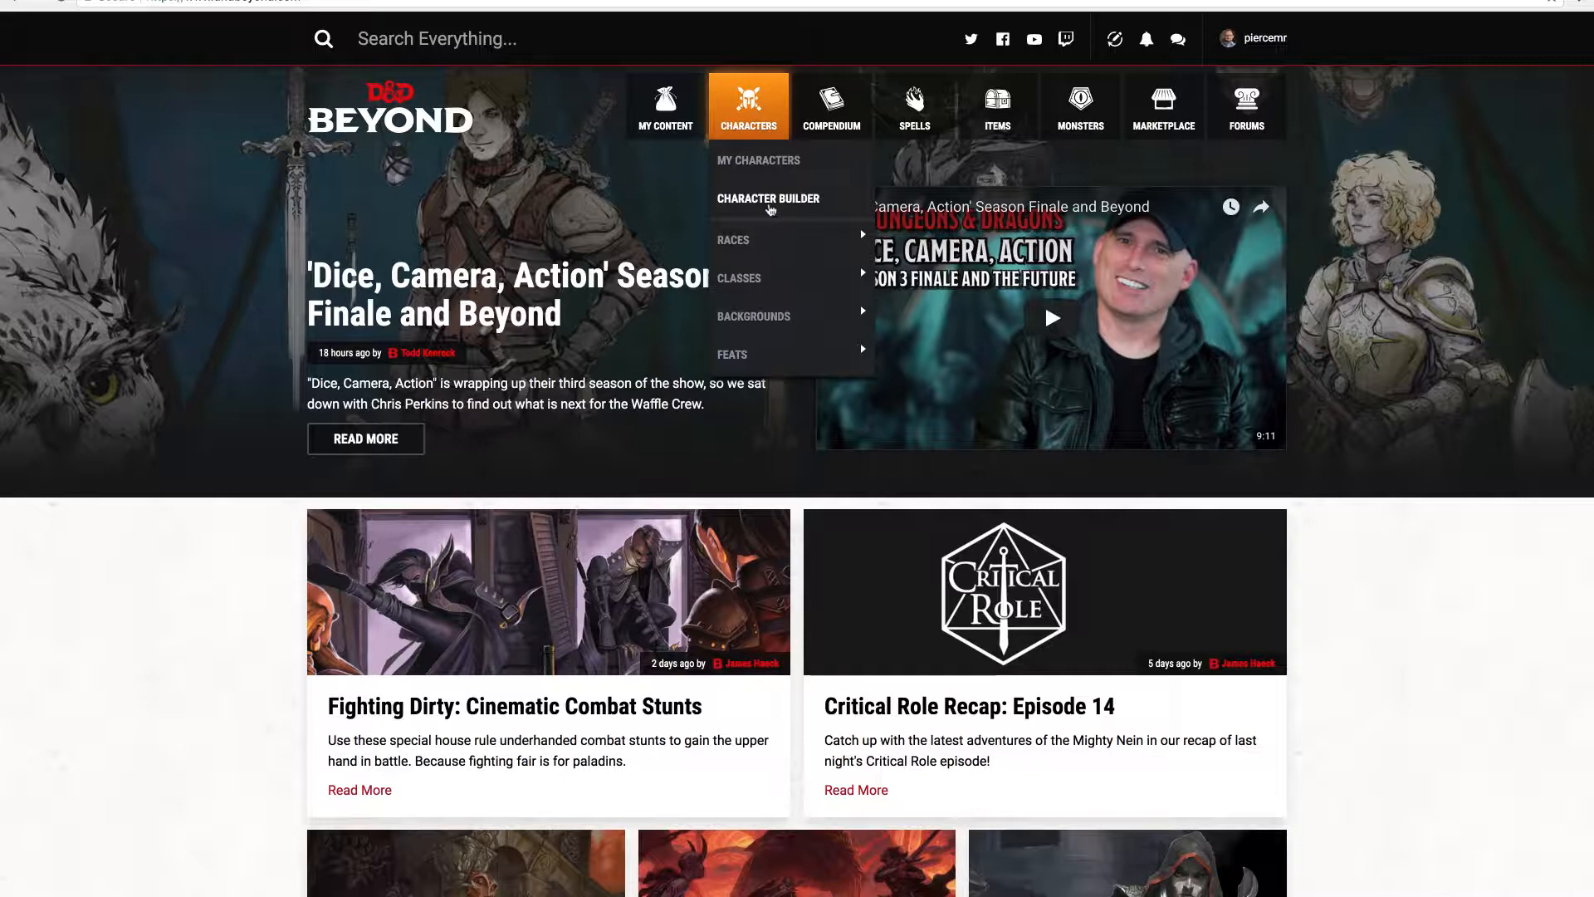
pyautogui.click(771, 203)
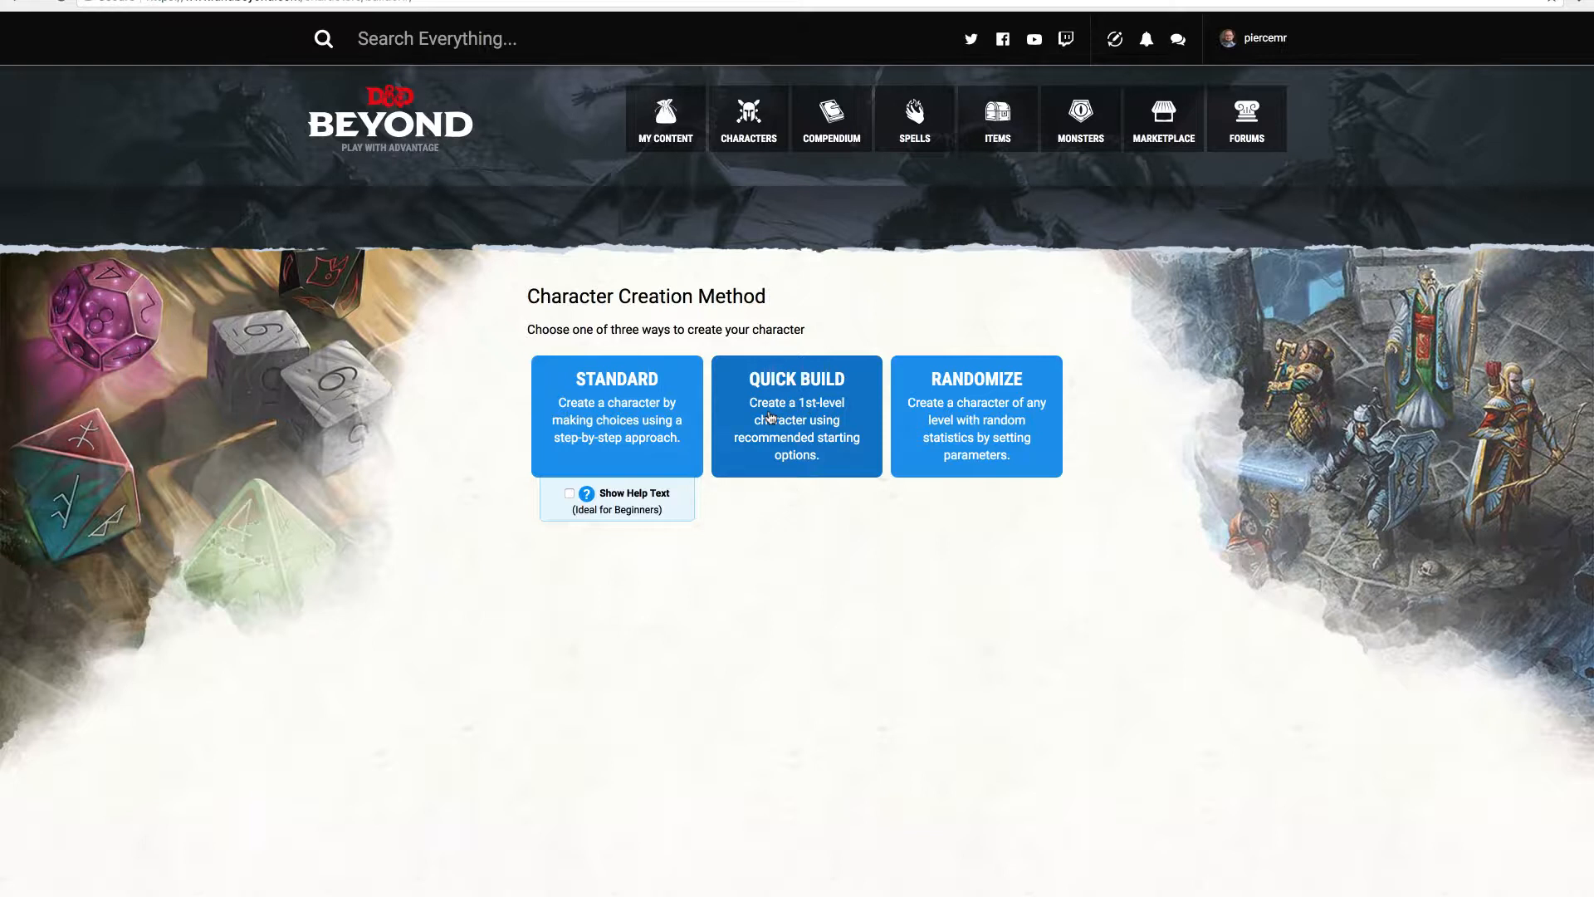
pyautogui.click(634, 421)
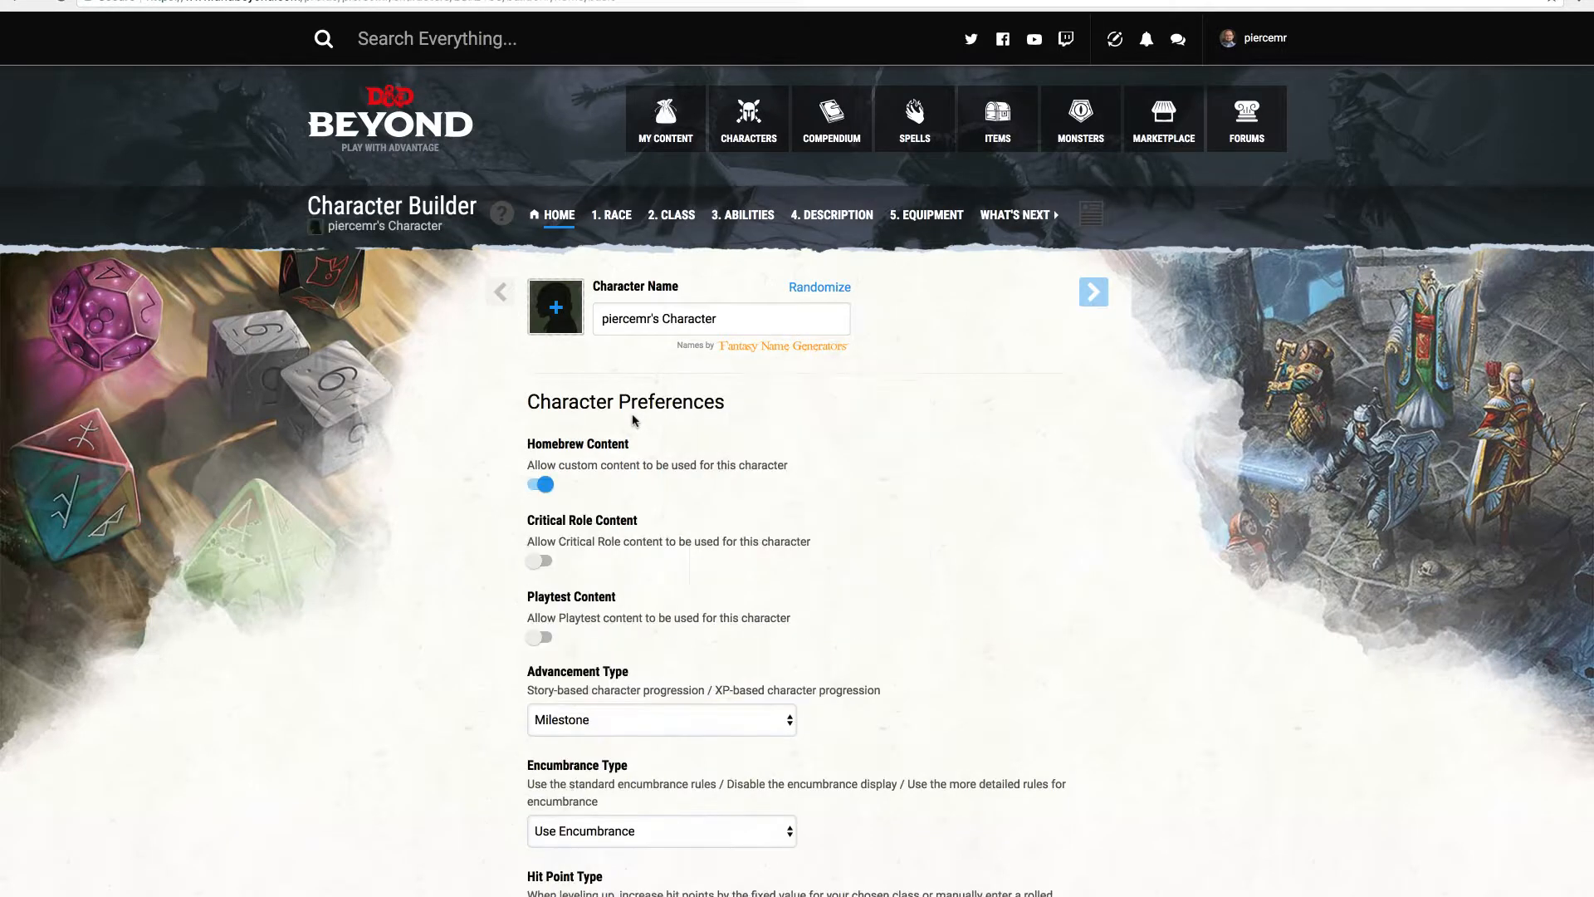
# Replace the default character name with Tredok
pyautogui.moveTo(719, 318); pyautogui.dragTo(591, 319)
pyautogui.write('Tred')
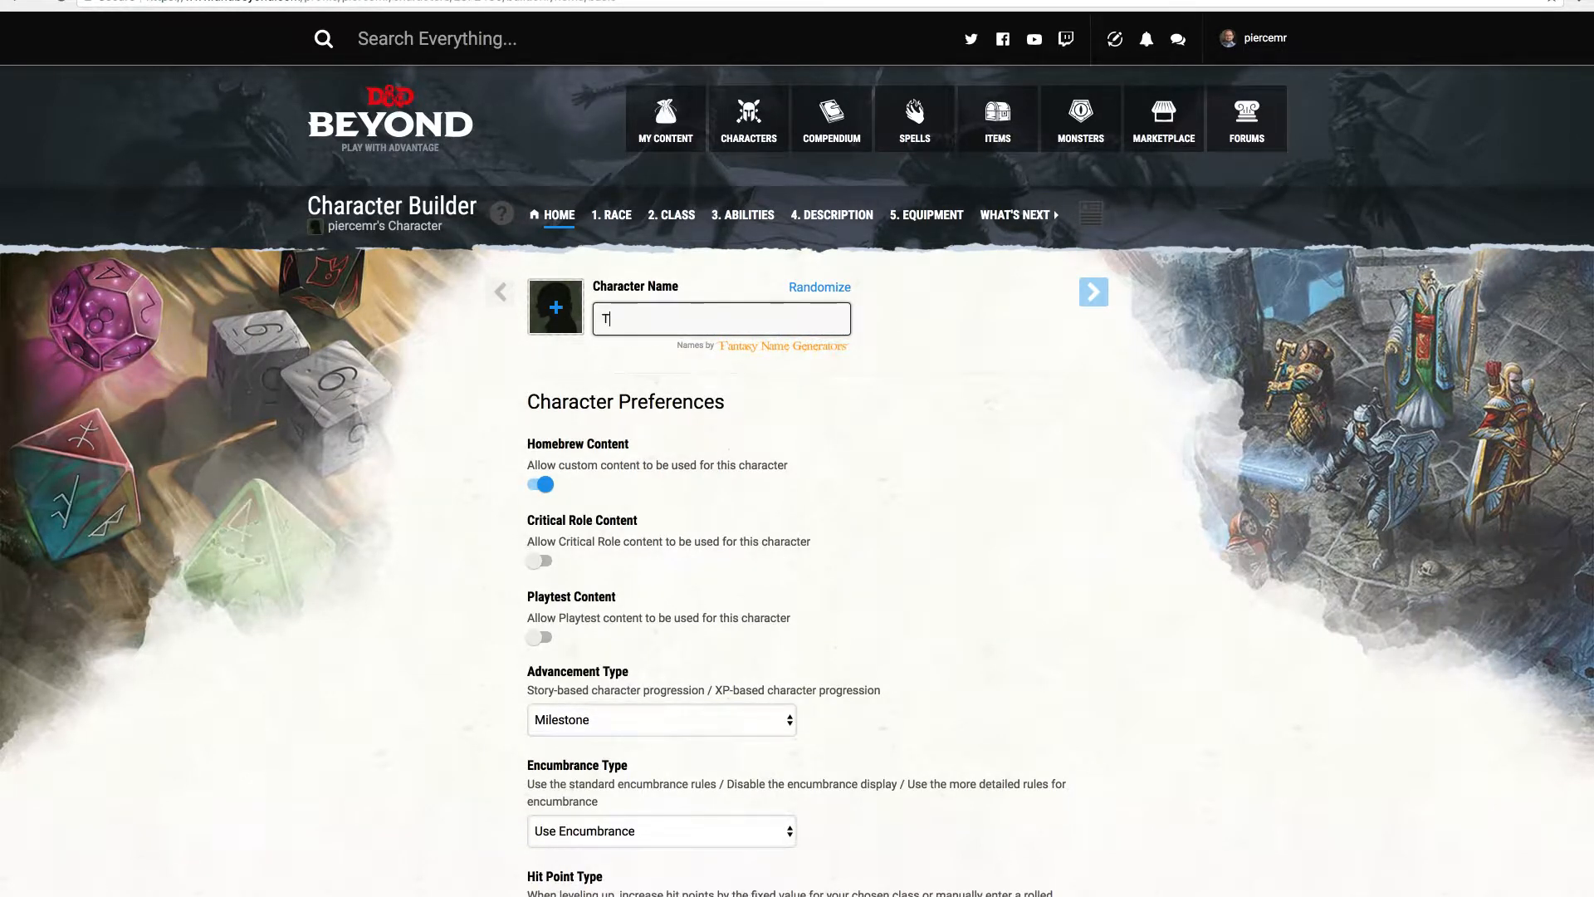
pyautogui.write('ok')
# Review the character preferences, keeping Milestone advancement and Fixed hit points, and proceed to race selection
pyautogui.scroll(-1, 828, 363)
pyautogui.scroll(-5, 828, 362)
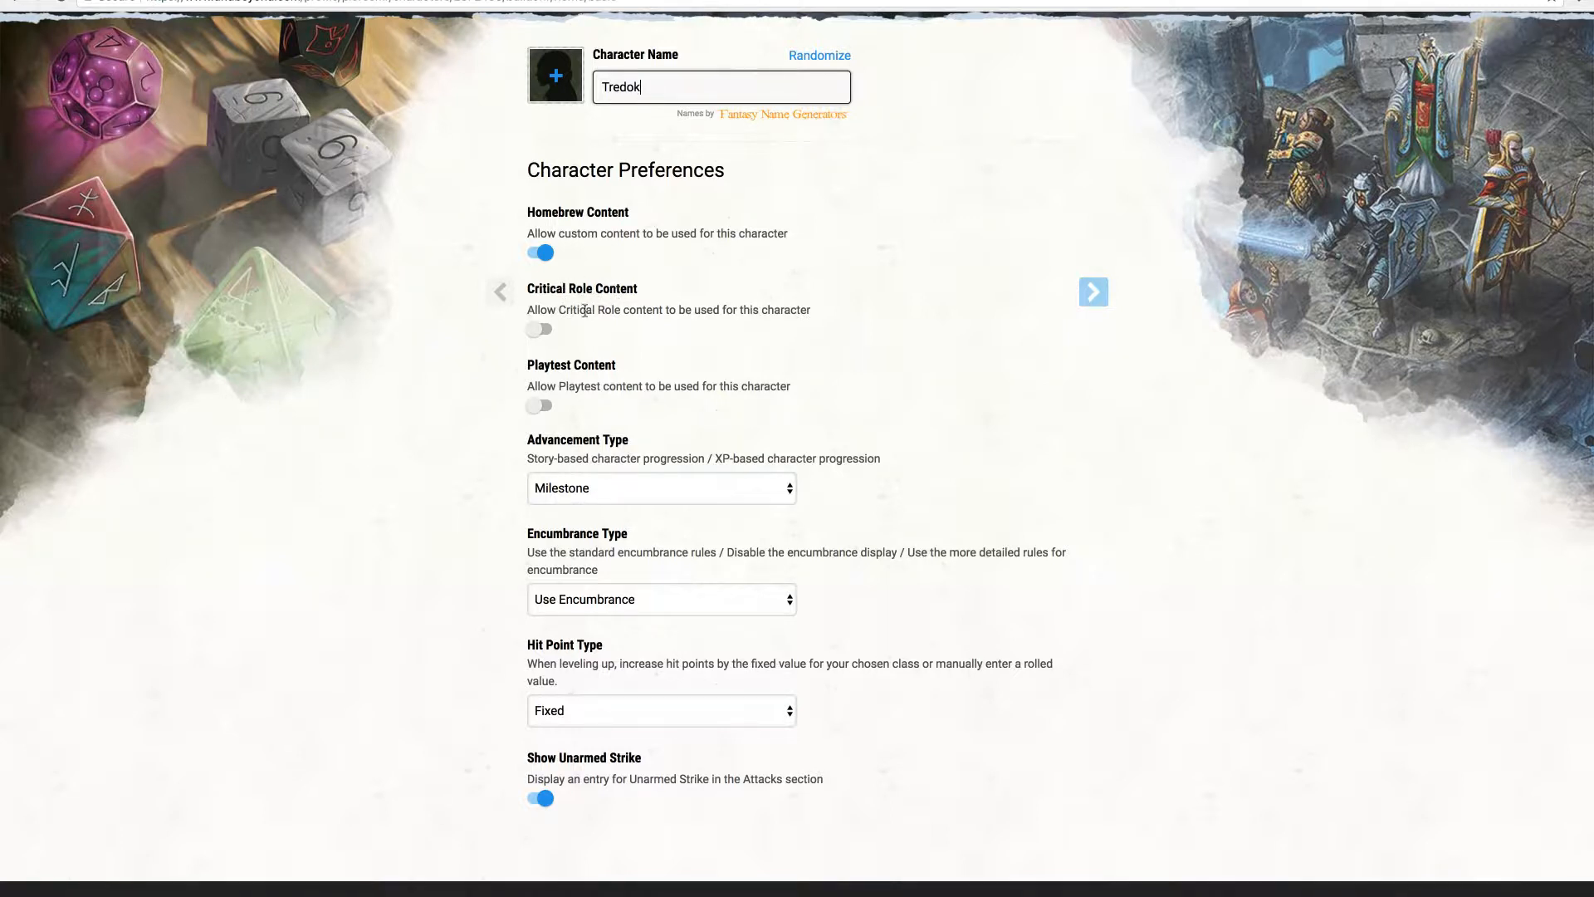
pyautogui.scroll(-2, 535, 340)
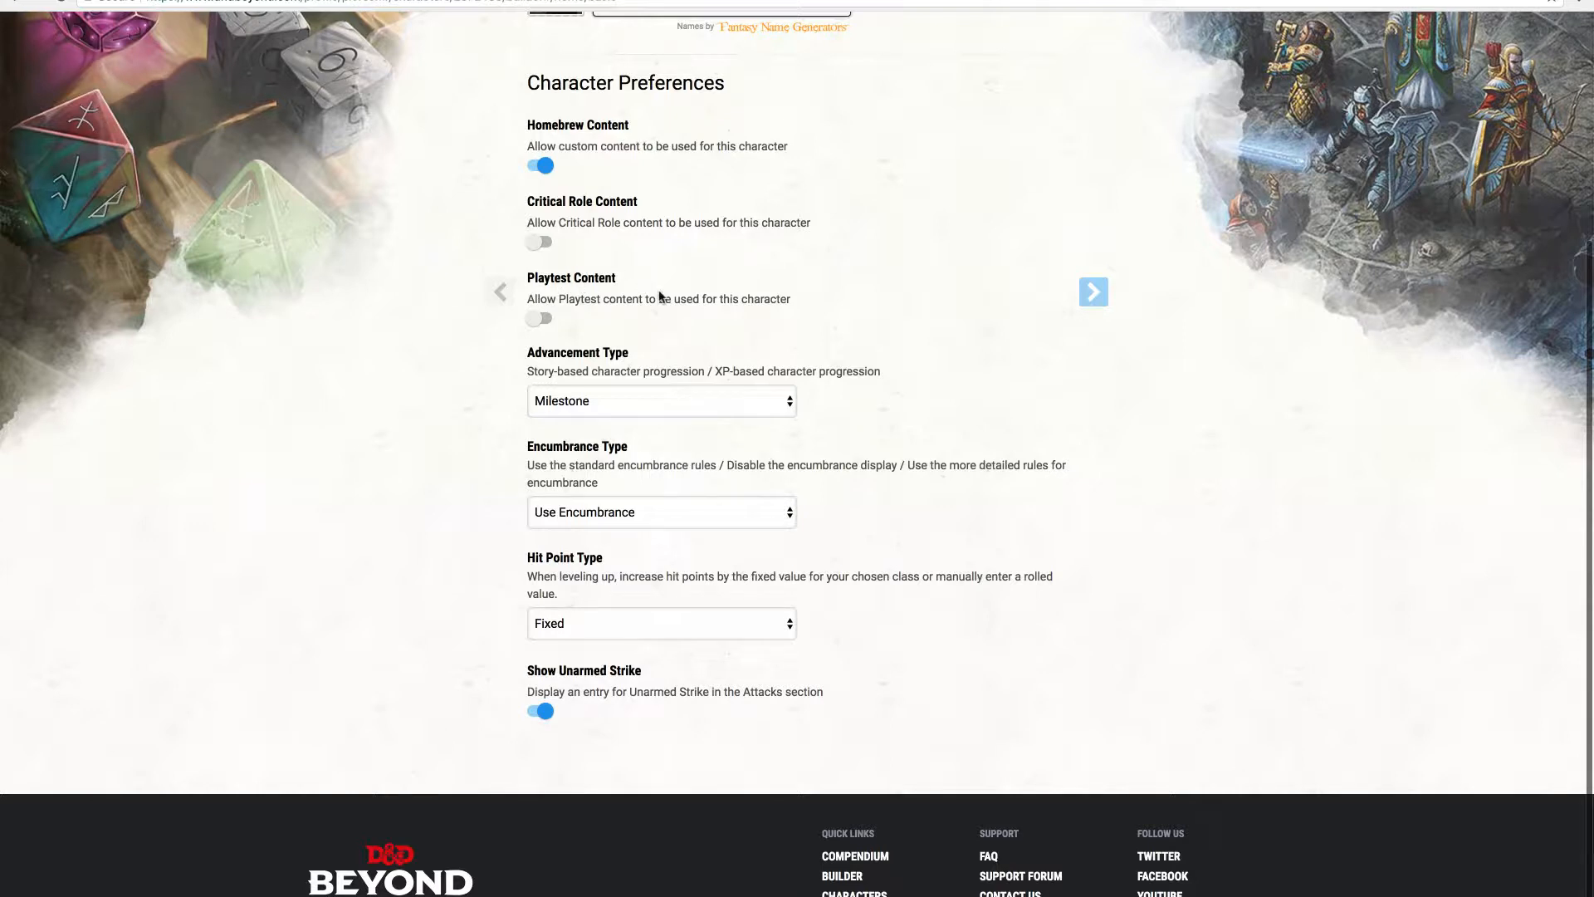
pyautogui.scroll(-1, 660, 333)
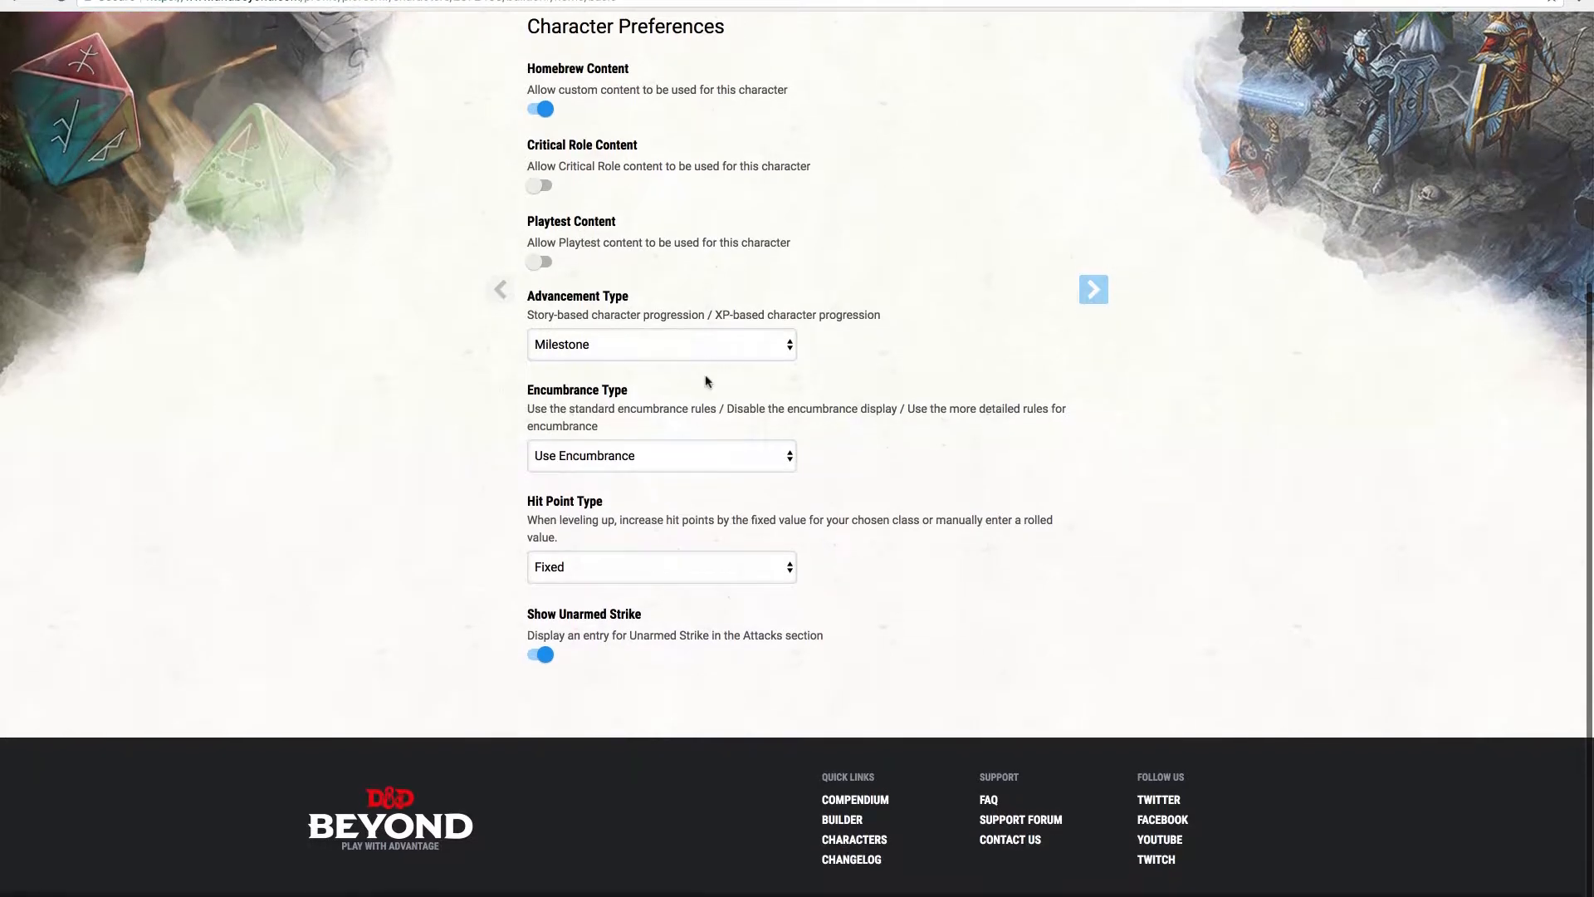
pyautogui.click(658, 346)
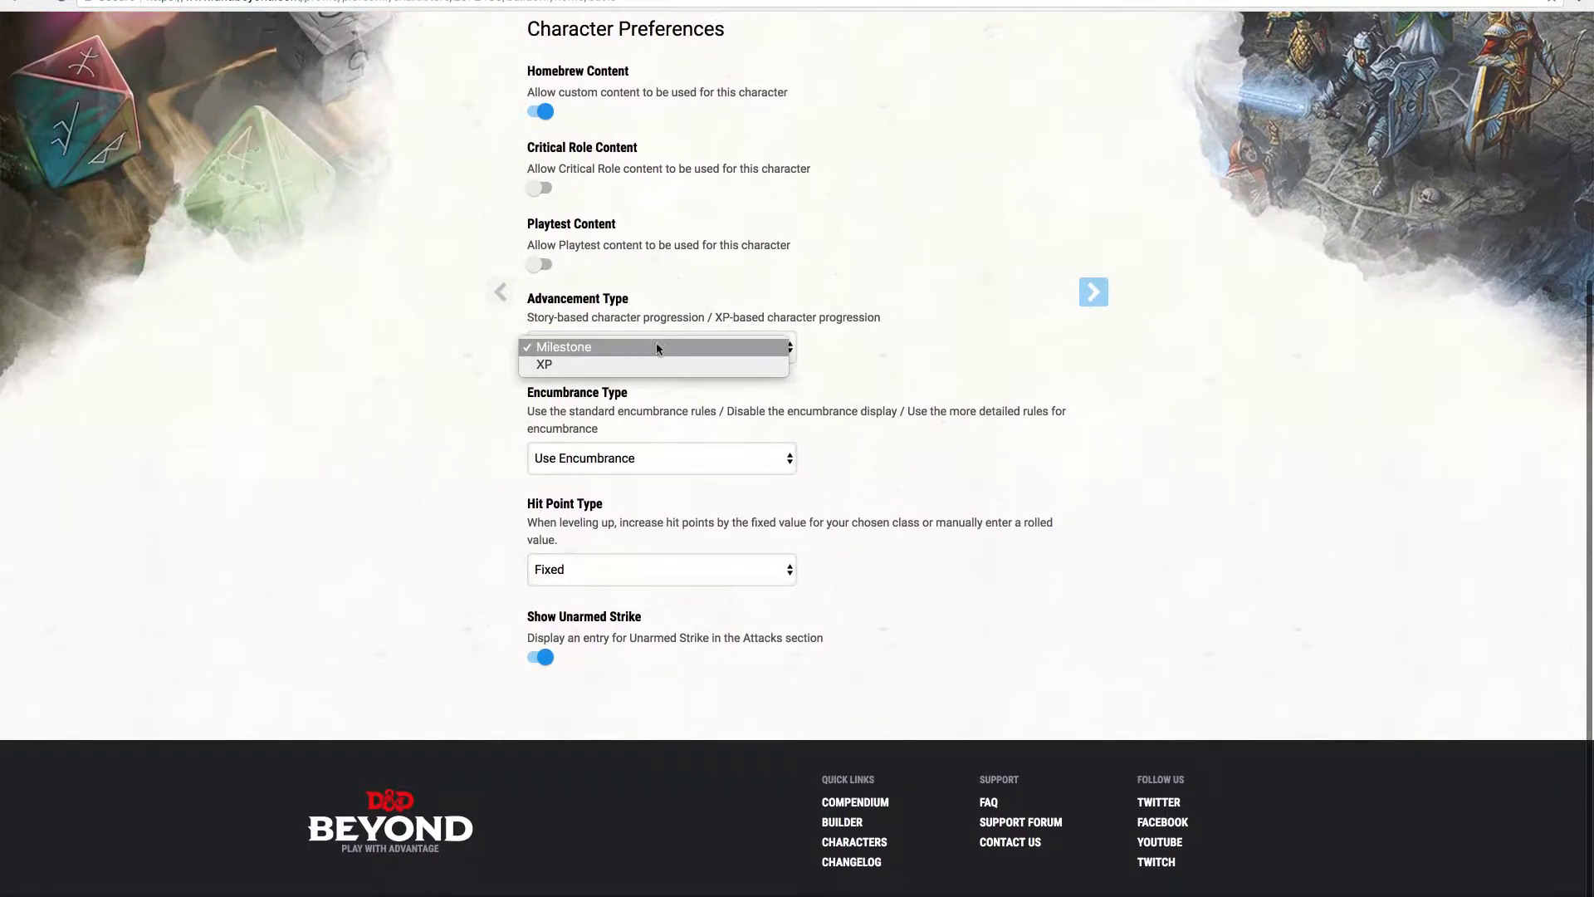
pyautogui.click(656, 345)
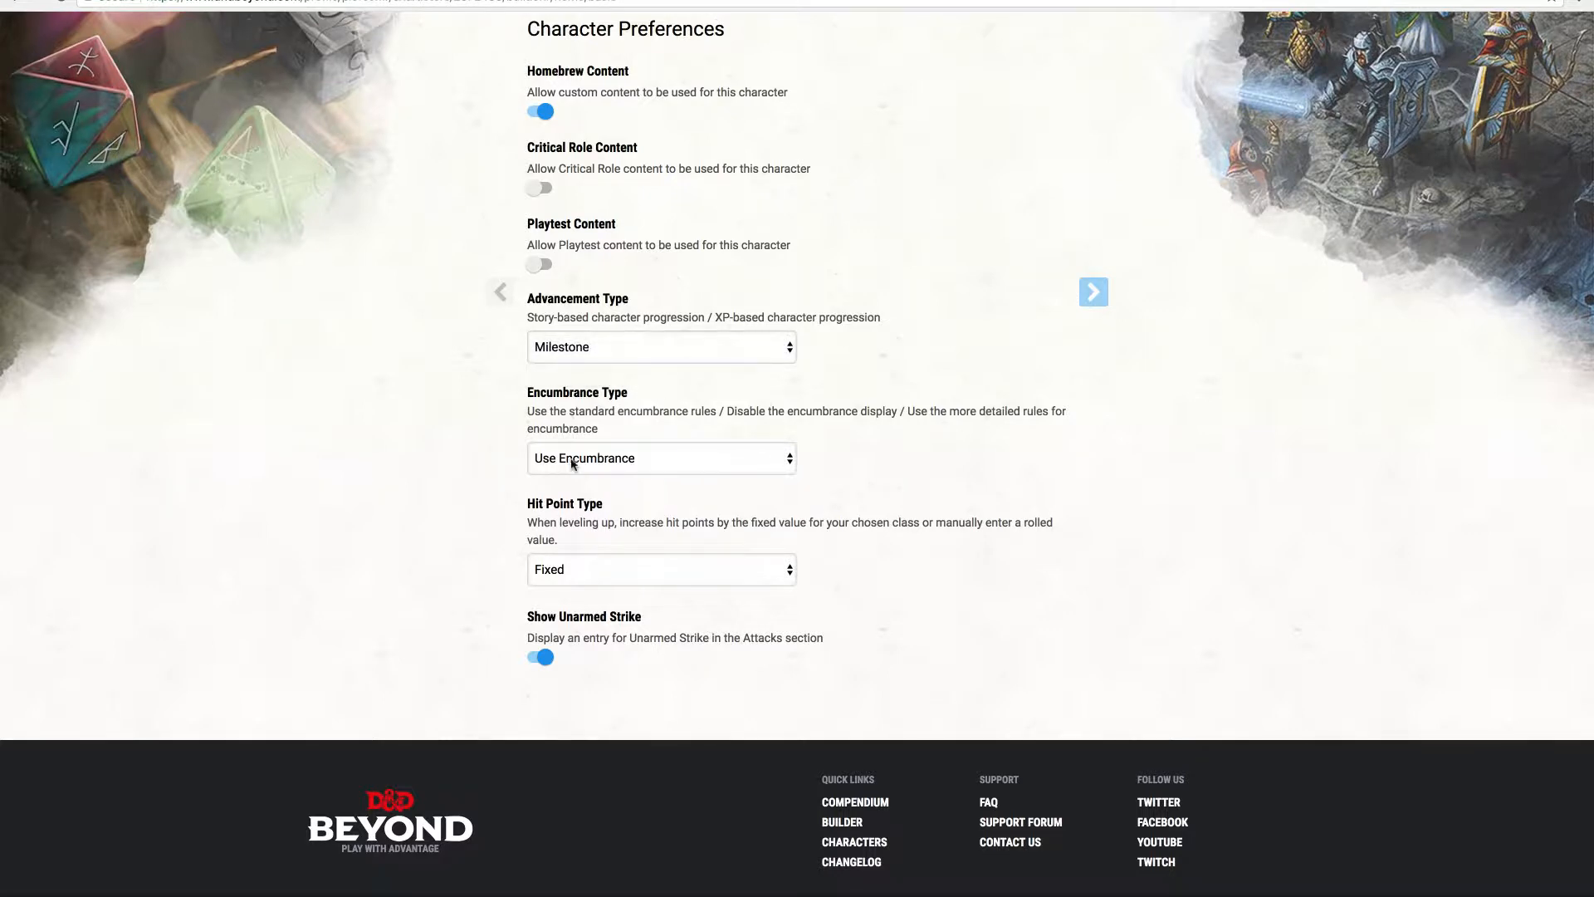
pyautogui.click(665, 568)
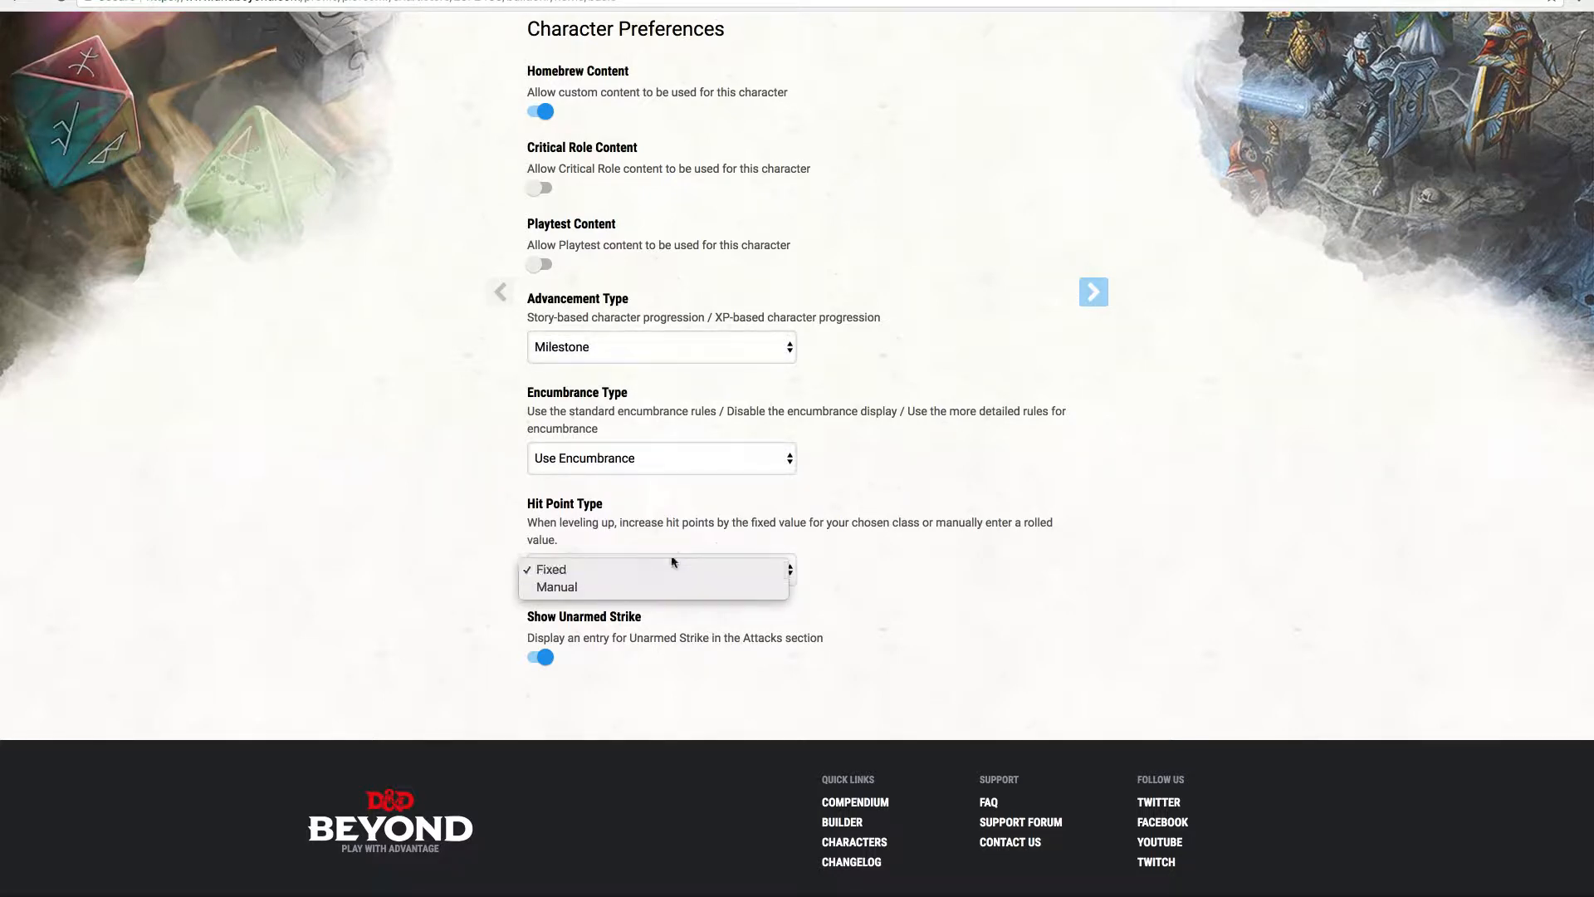
pyautogui.click(674, 553)
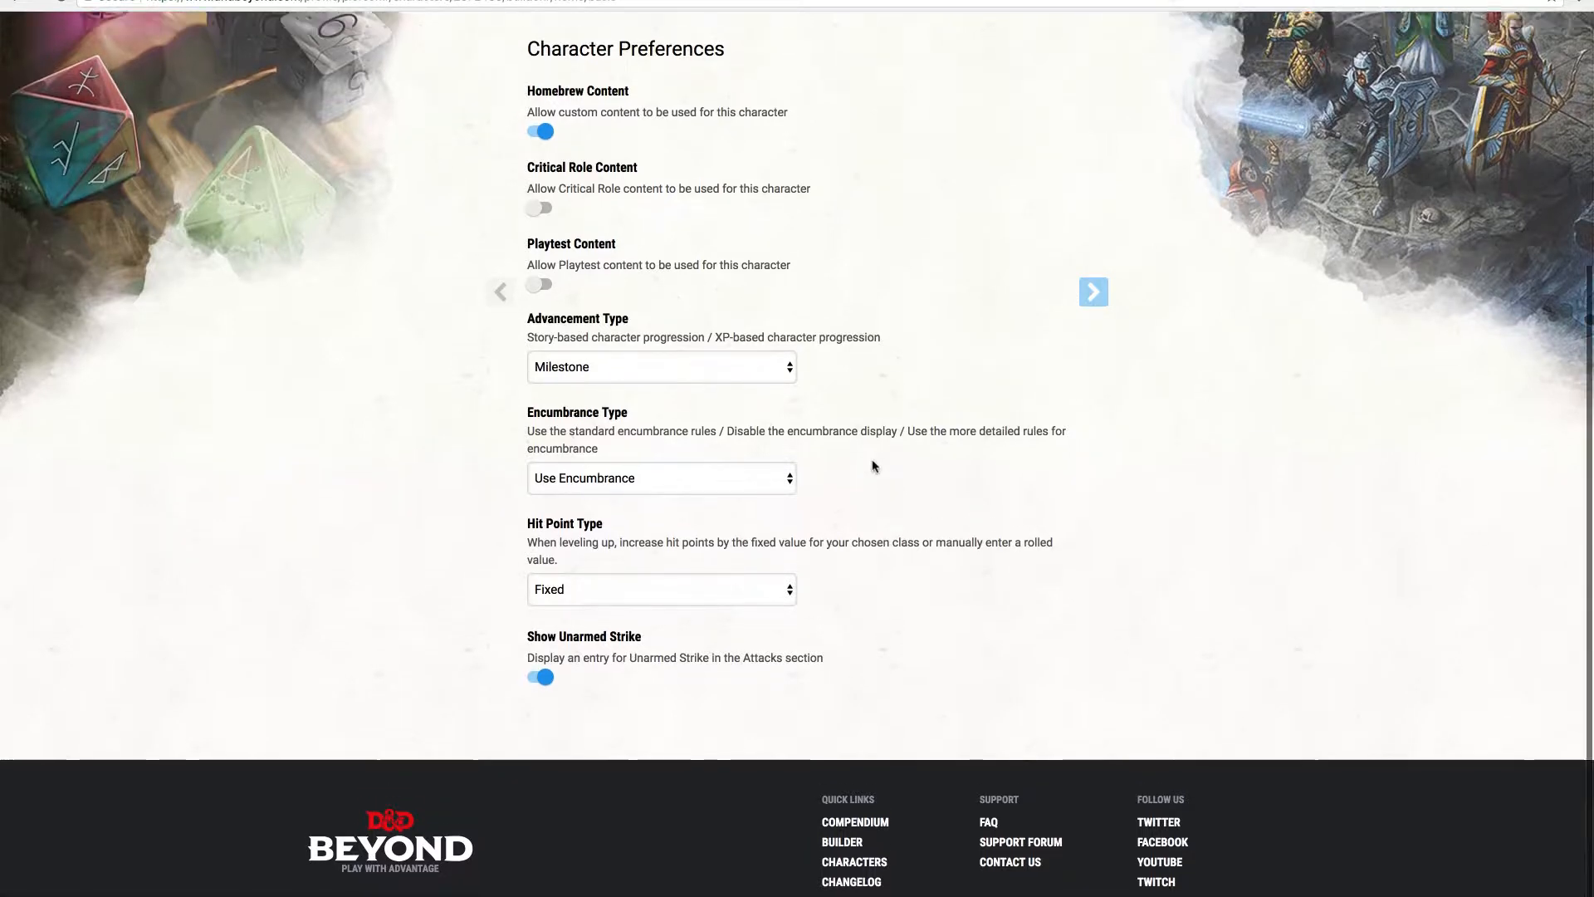
pyautogui.scroll(2, 872, 461)
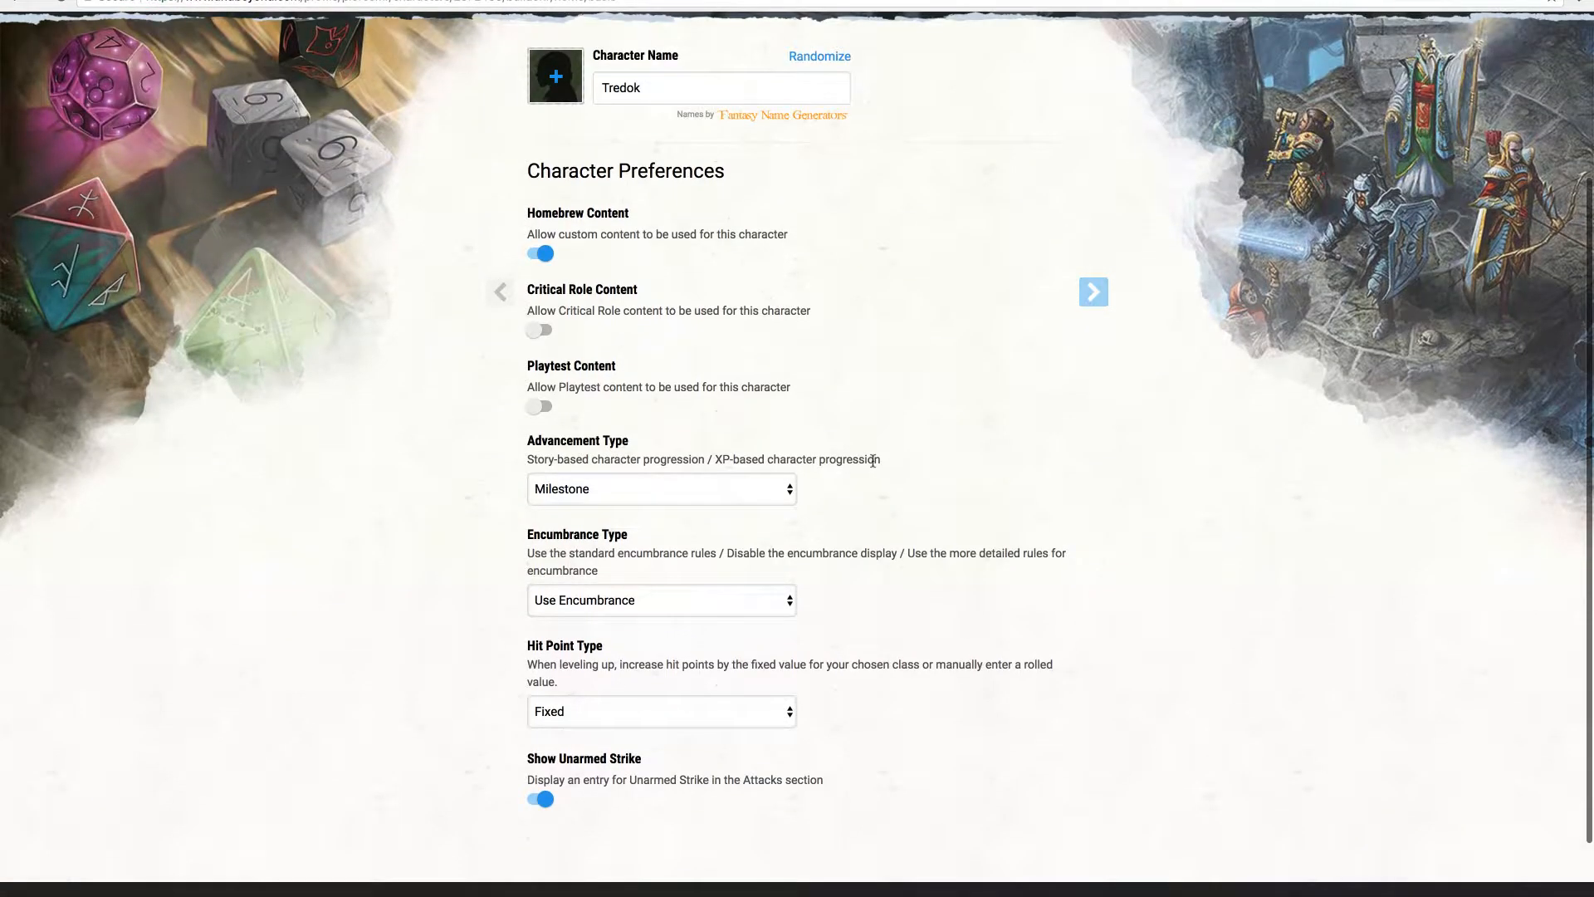
pyautogui.click(1103, 293)
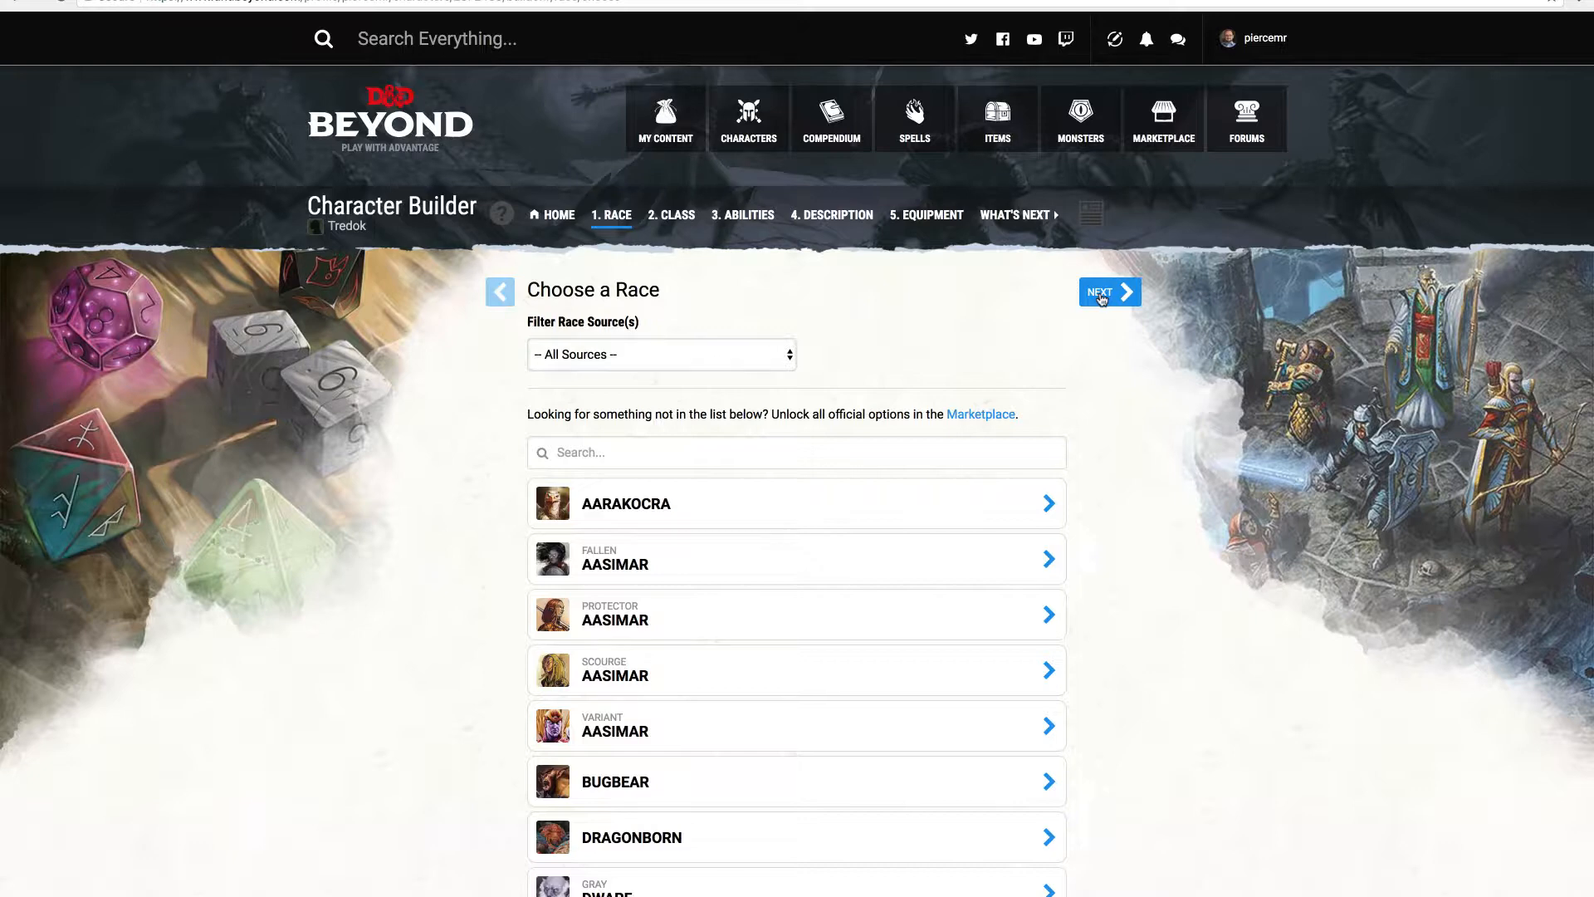
# Look through the complete list of available races, loading the additional entries after Orc
pyautogui.scroll(-9, 1100, 593)
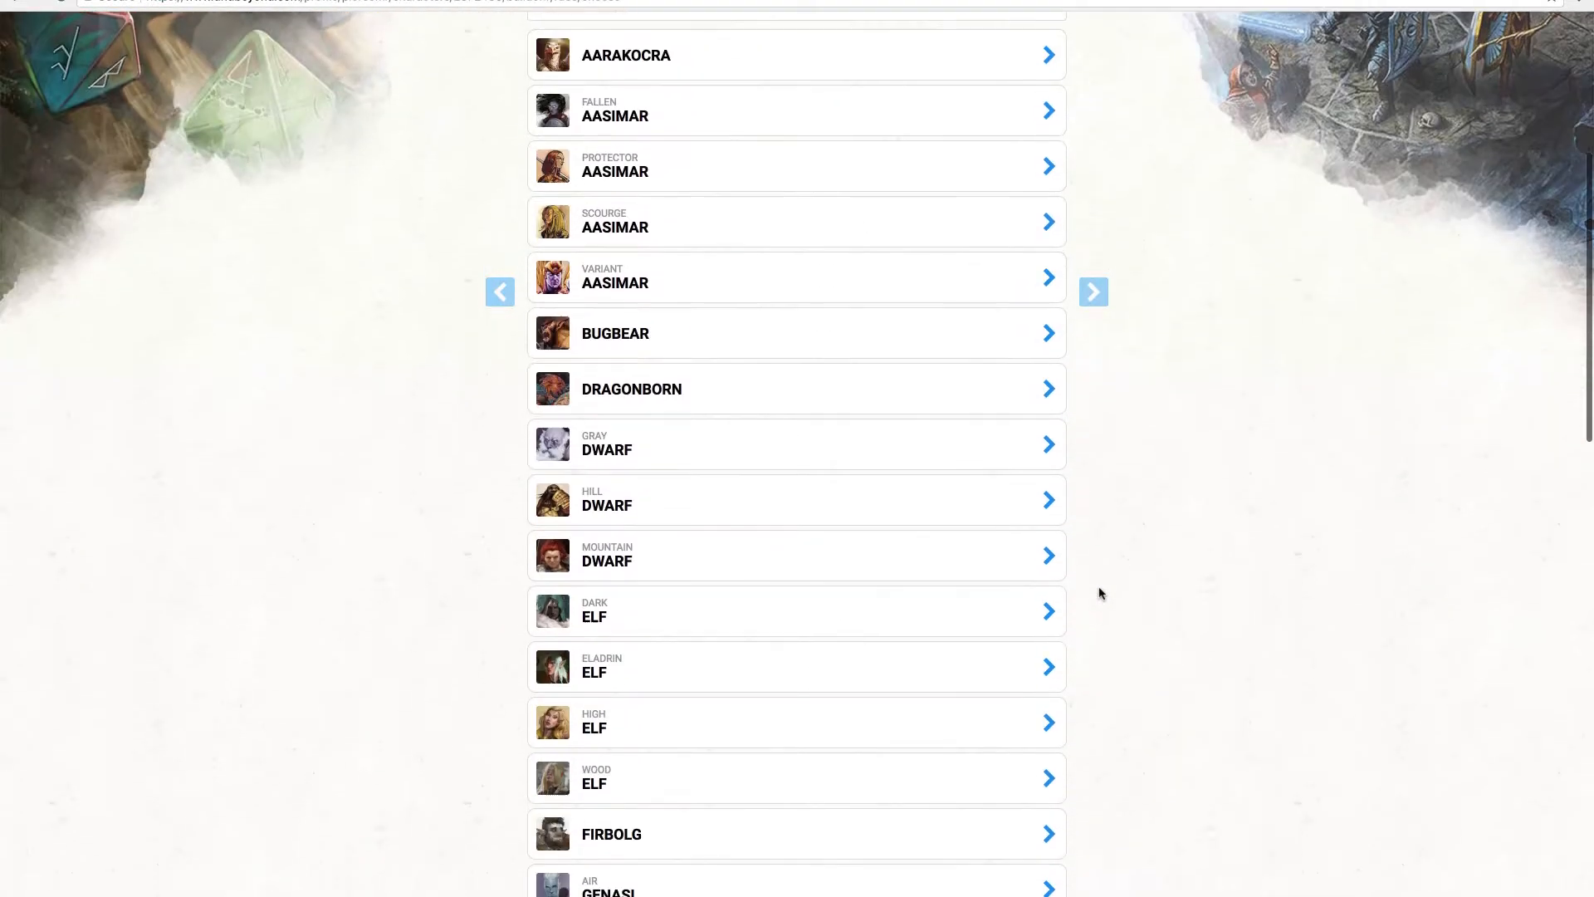
pyautogui.scroll(-10, 1100, 593)
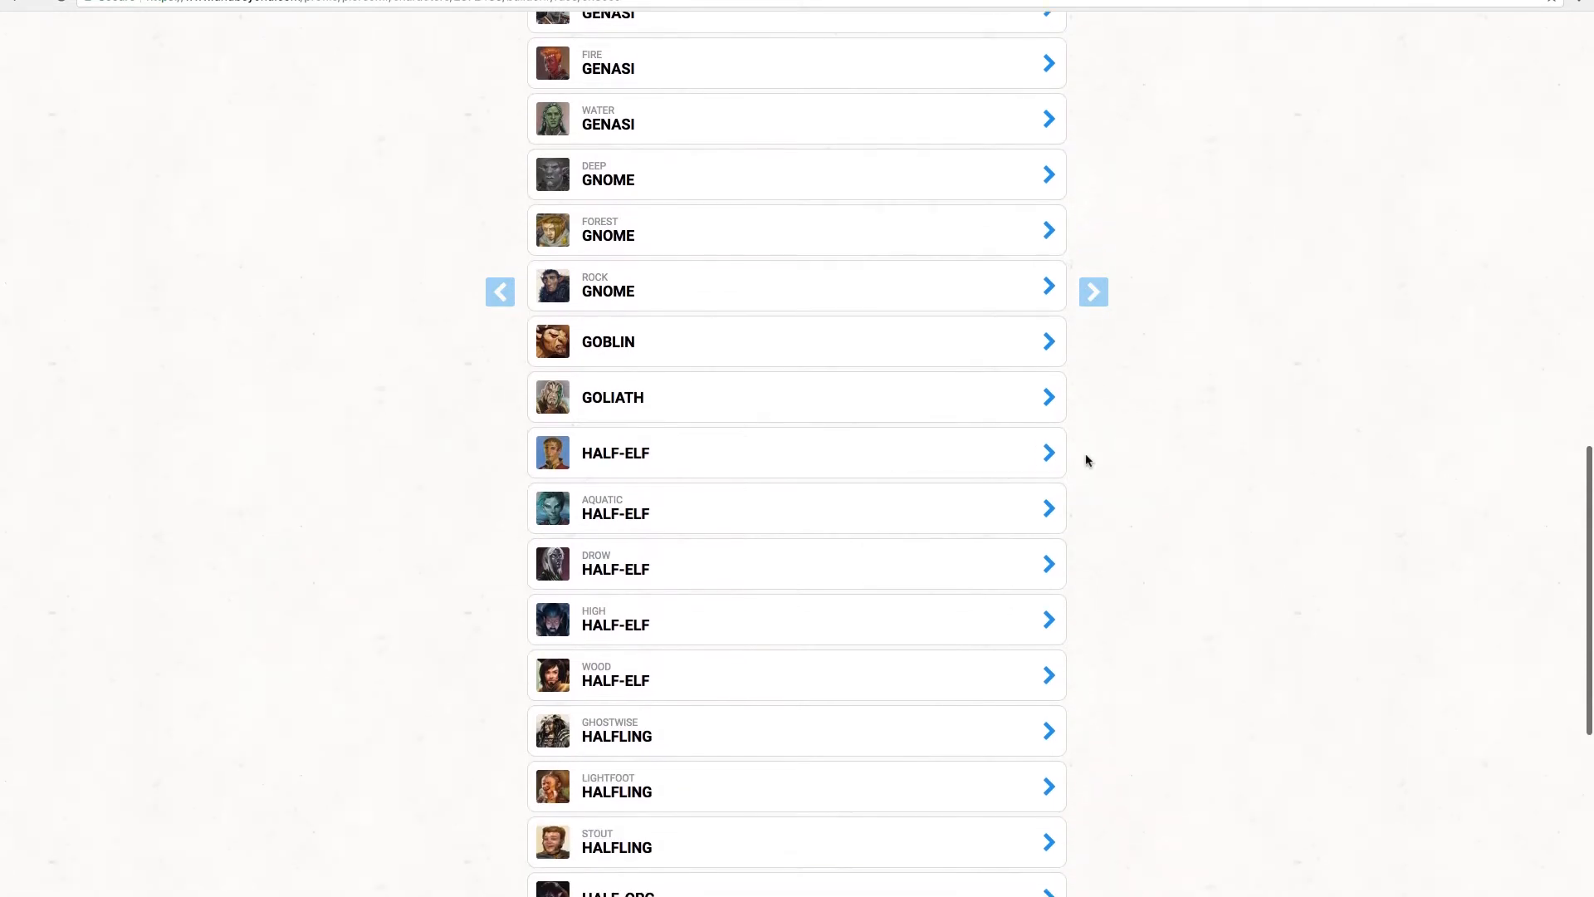
pyautogui.scroll(-6, 1086, 460)
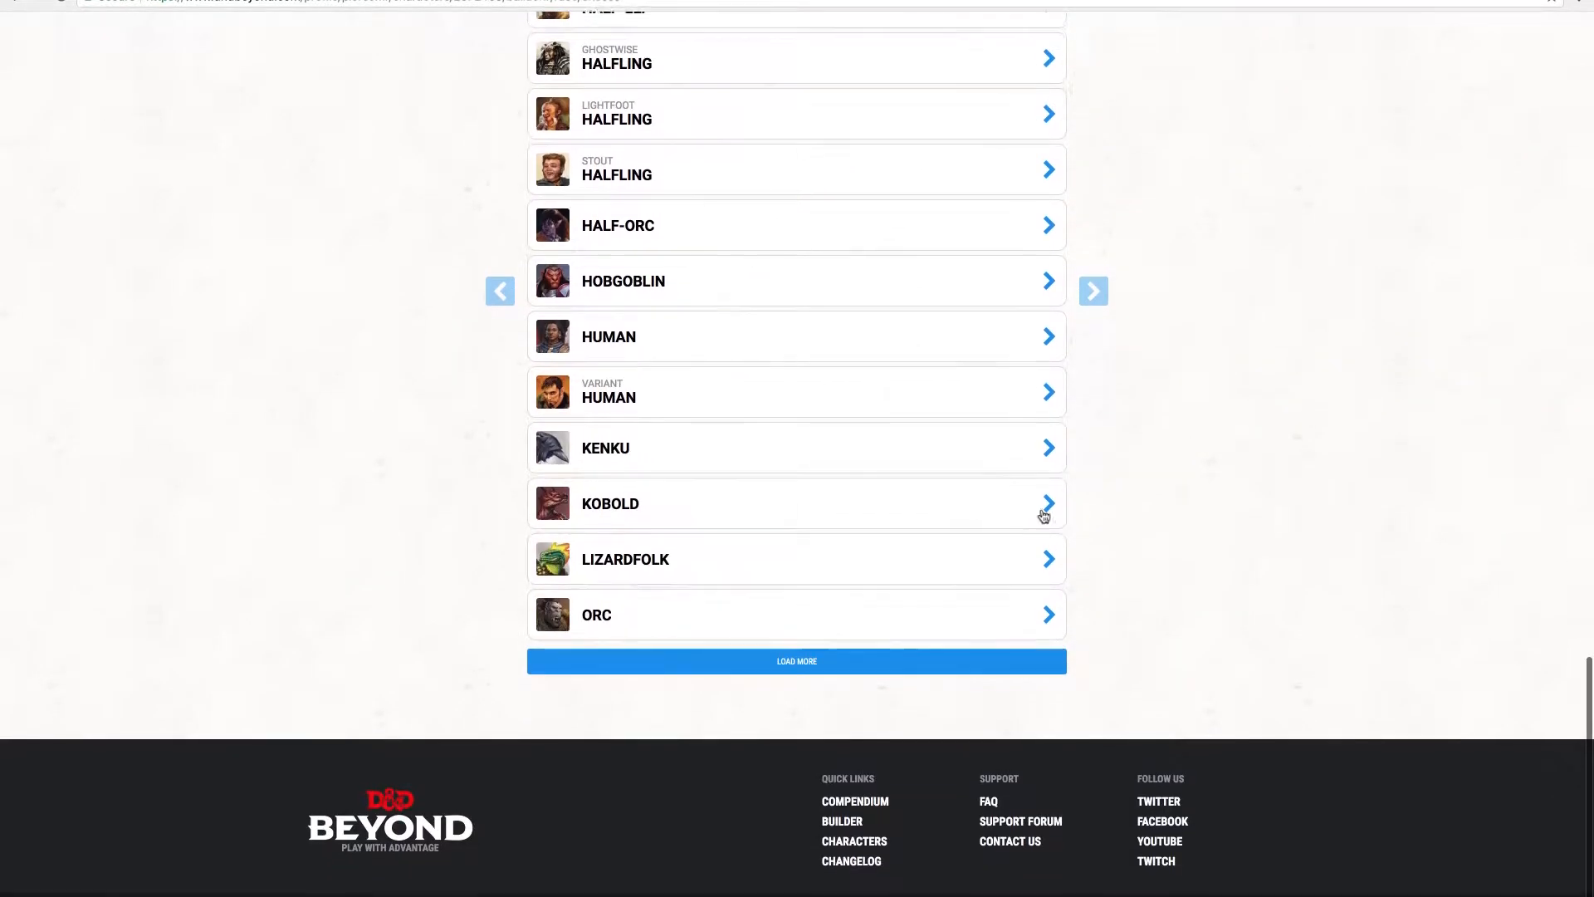
pyautogui.click(837, 660)
pyautogui.scroll(-1, 840, 659)
pyautogui.scroll(-4, 841, 659)
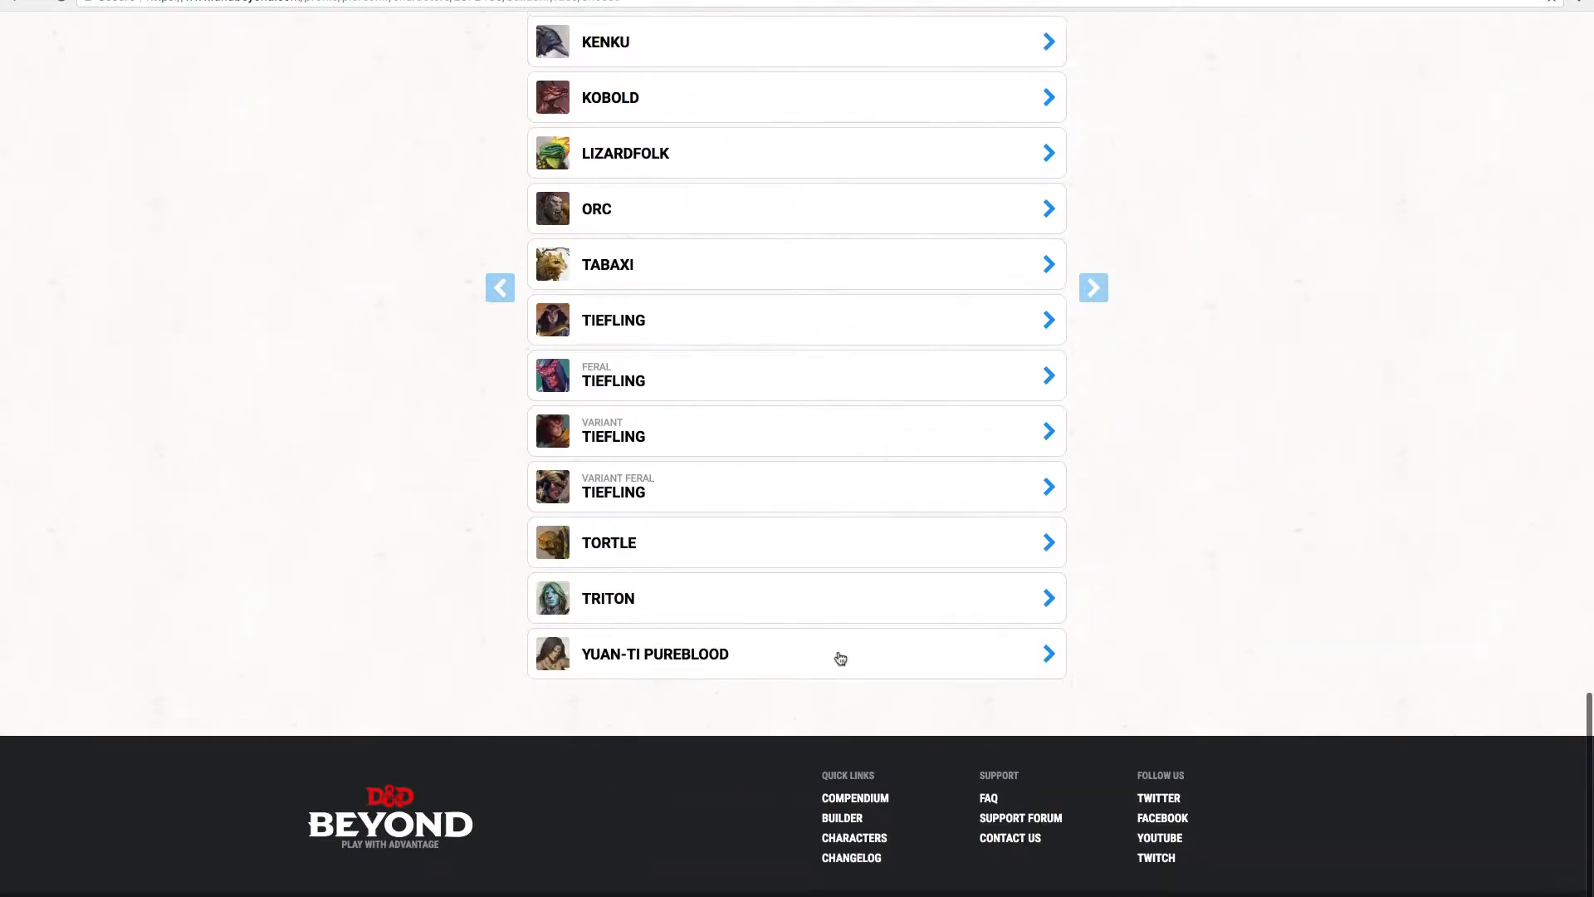
pyautogui.scroll(20, 840, 659)
pyautogui.scroll(3, 841, 658)
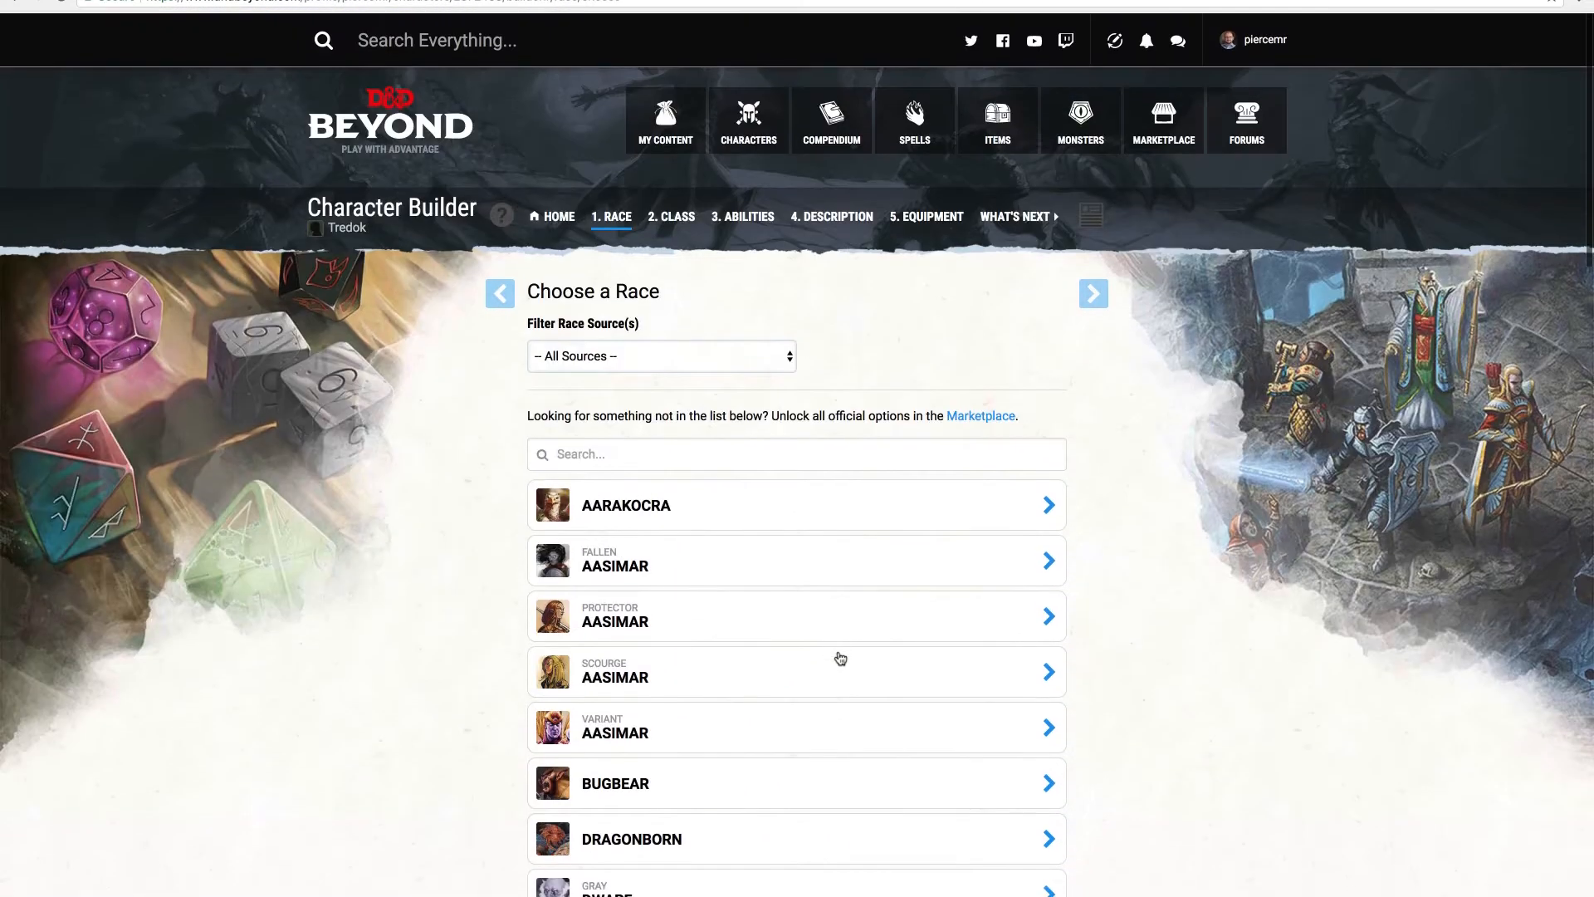
# Compare the races and their subrace variants, from the Aasimar down to the Tieflings and back to the dwarves
pyautogui.scroll(-8, 840, 659)
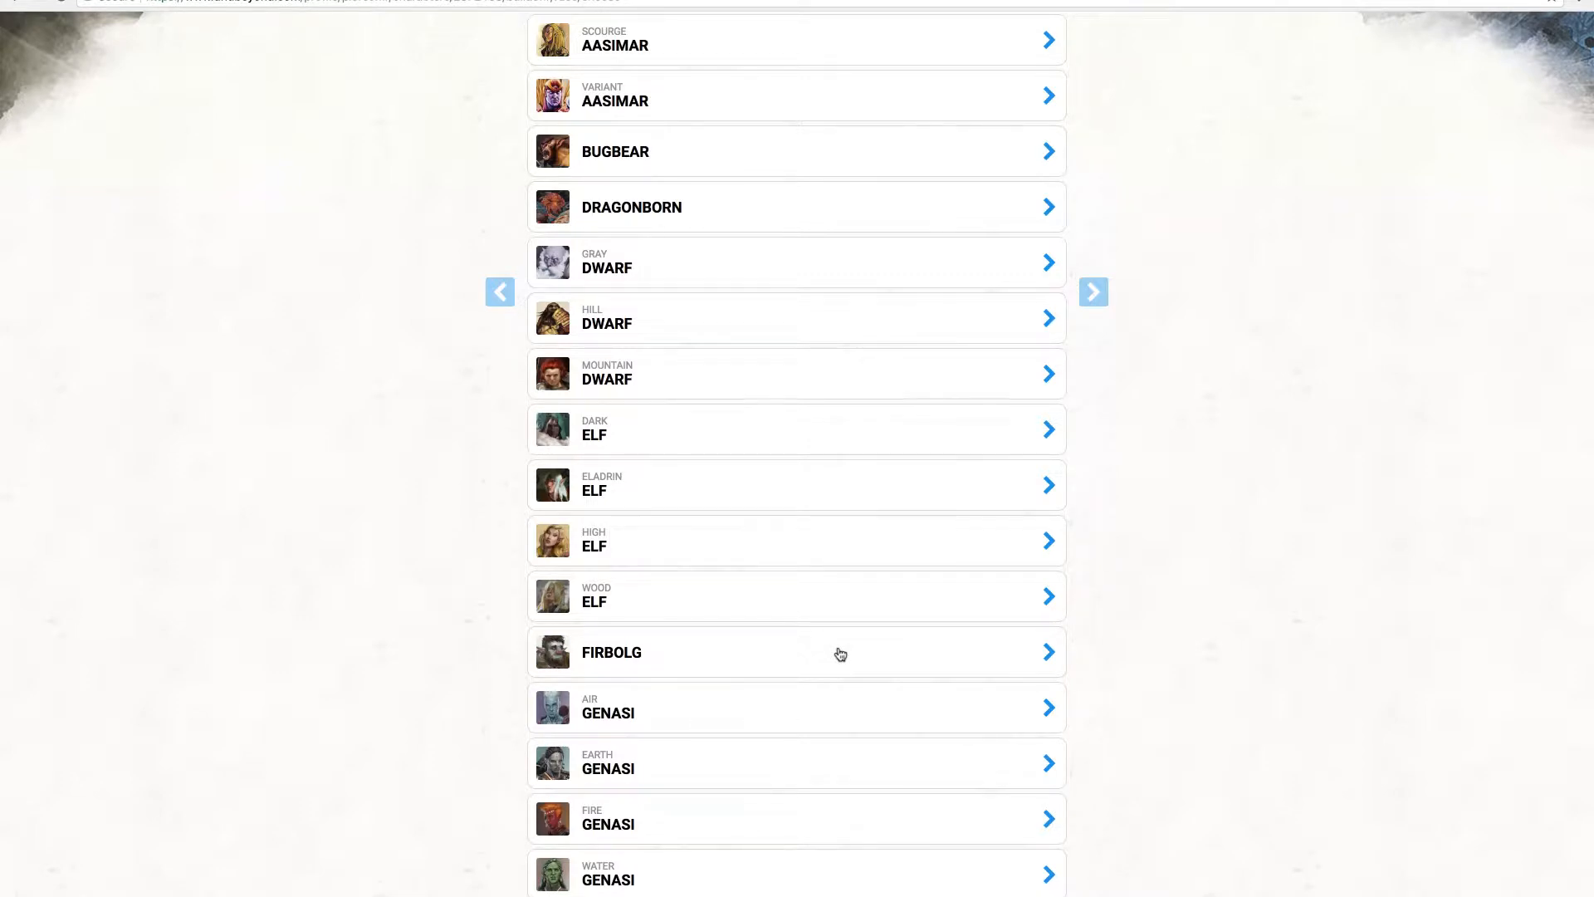
pyautogui.scroll(-8, 841, 653)
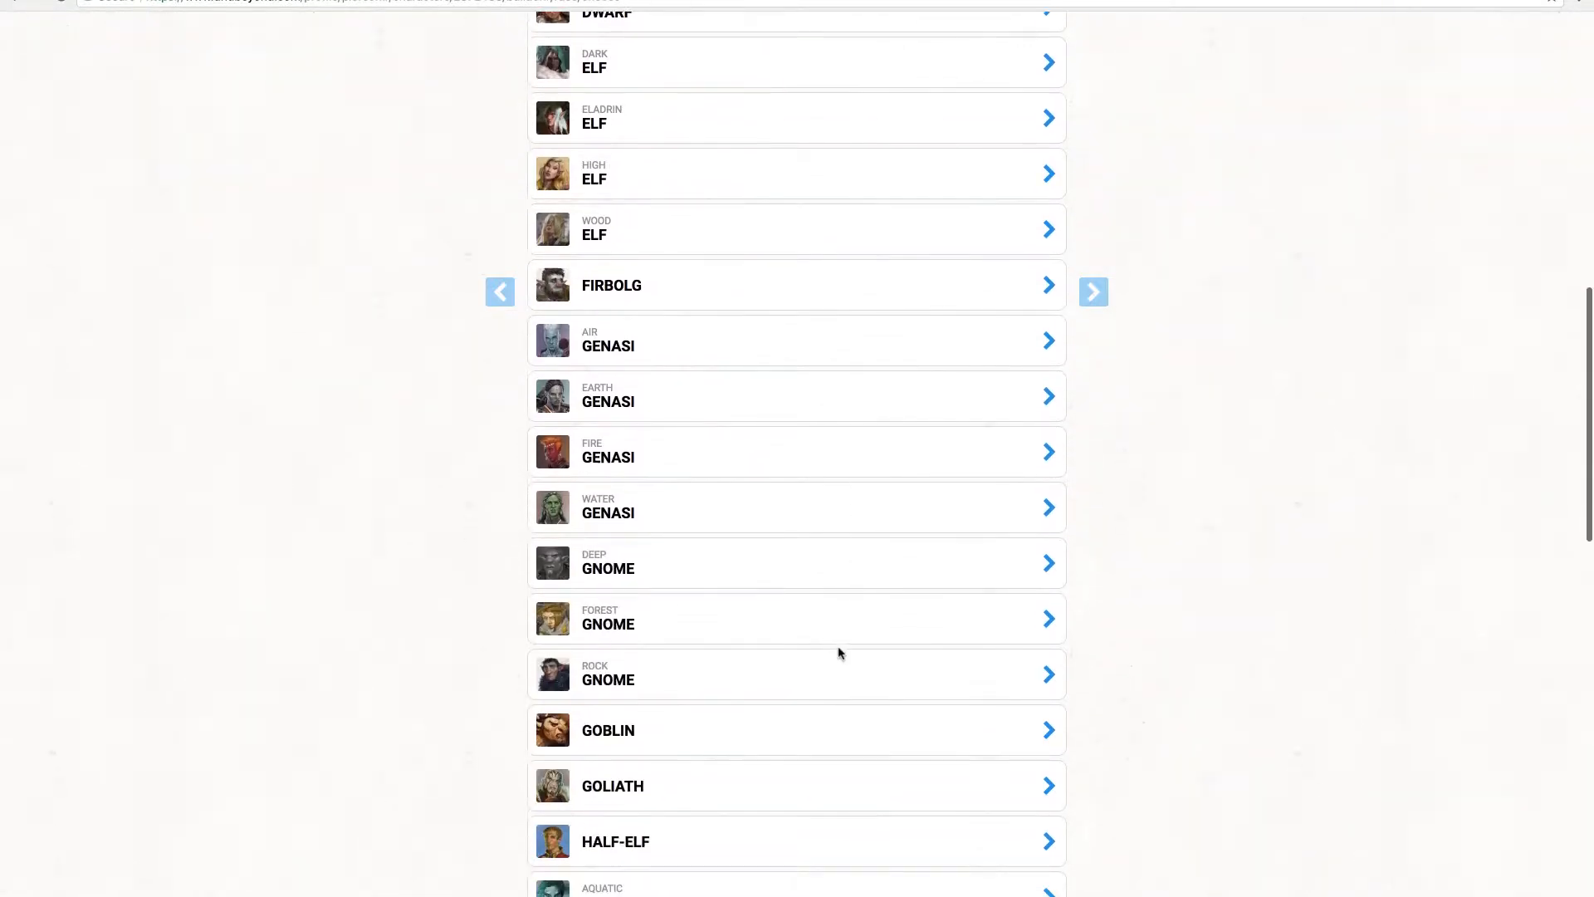
pyautogui.scroll(-3, 840, 654)
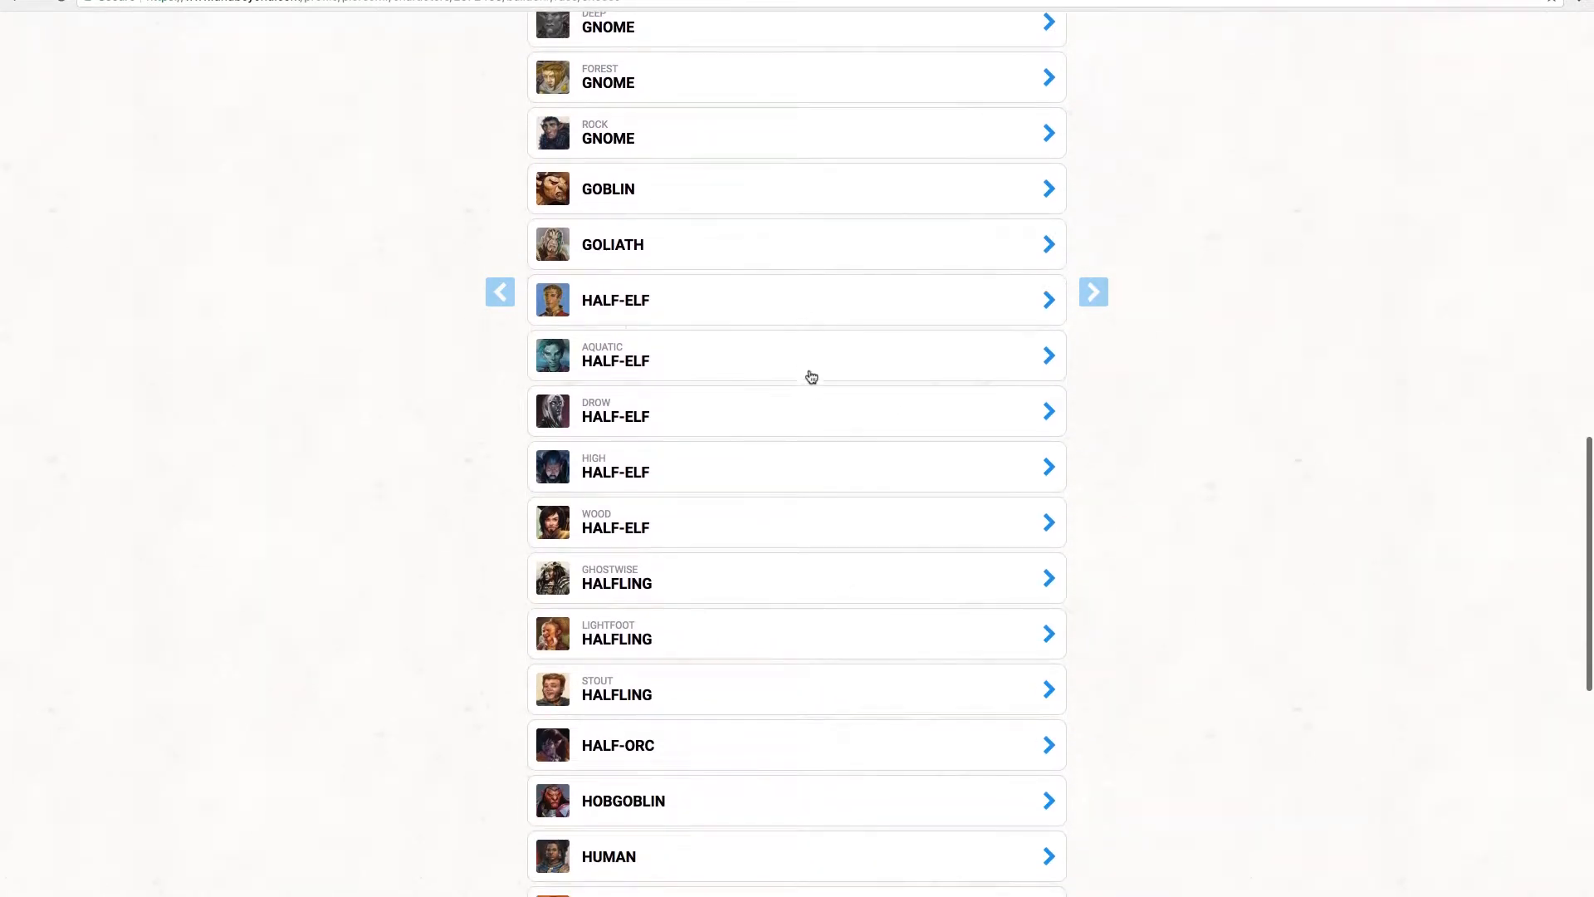
pyautogui.scroll(-2, 811, 375)
pyautogui.scroll(-5, 811, 377)
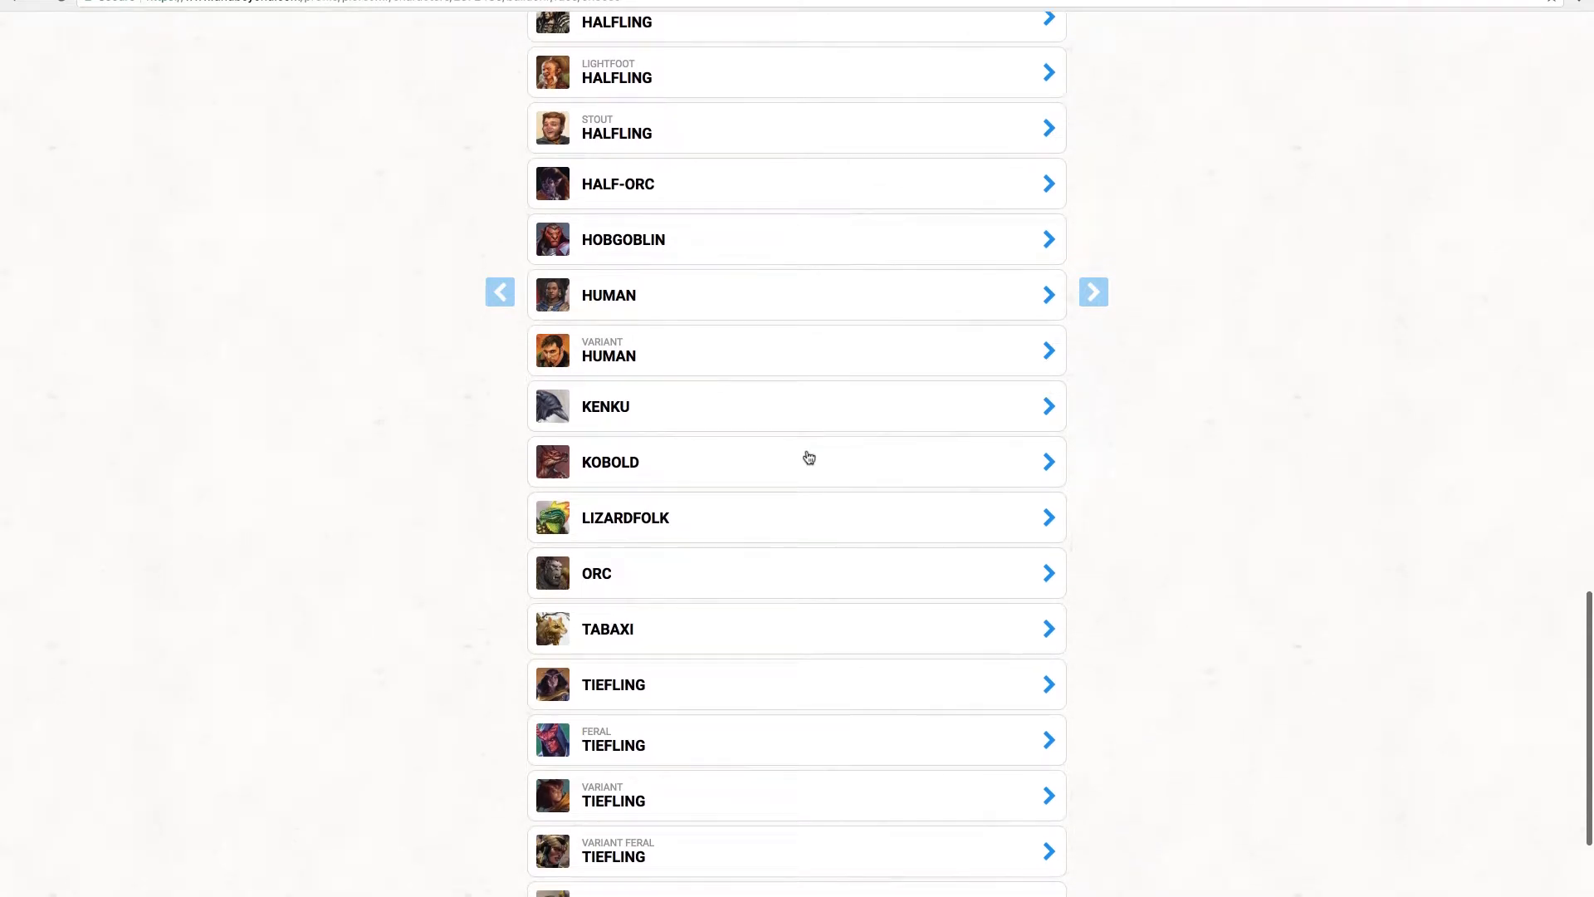
pyautogui.scroll(2, 809, 457)
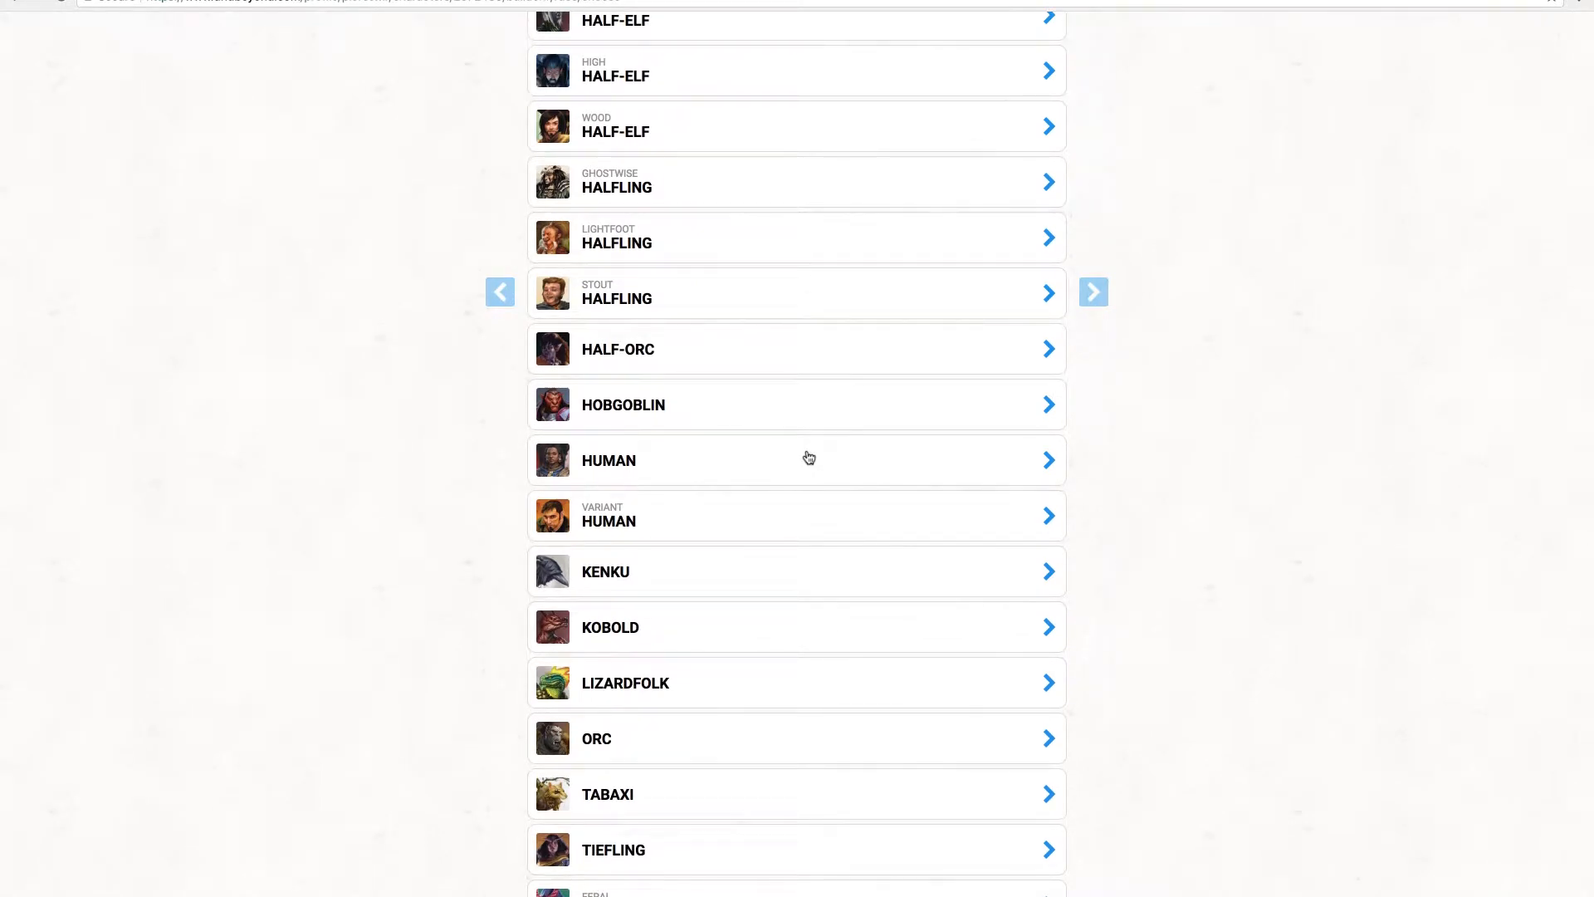
pyautogui.scroll(2, 808, 456)
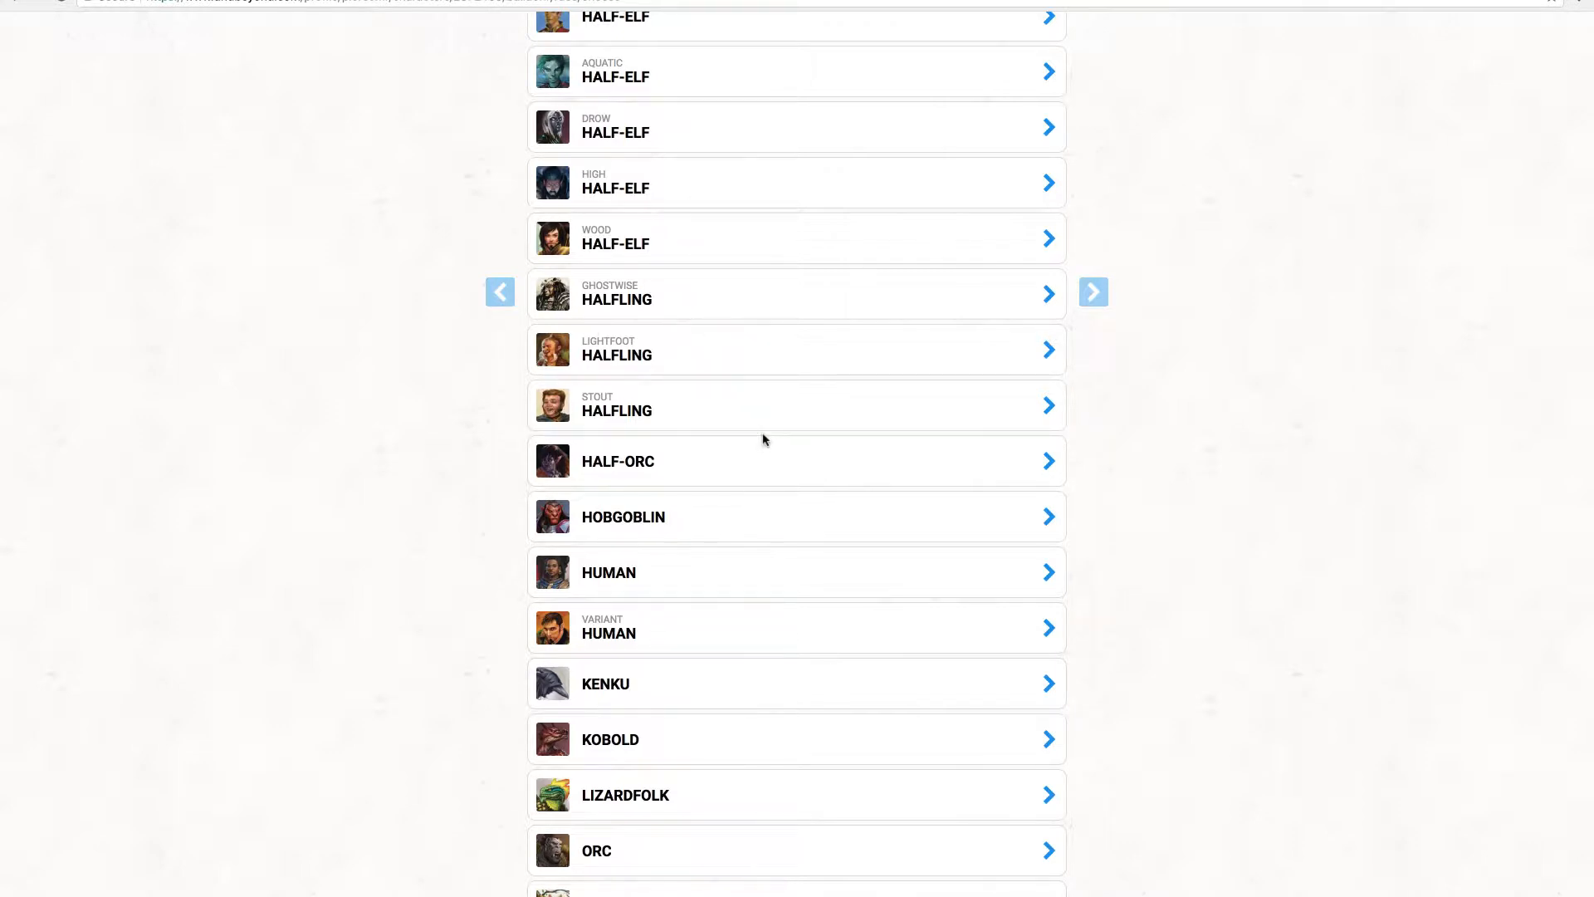
pyautogui.scroll(3, 764, 440)
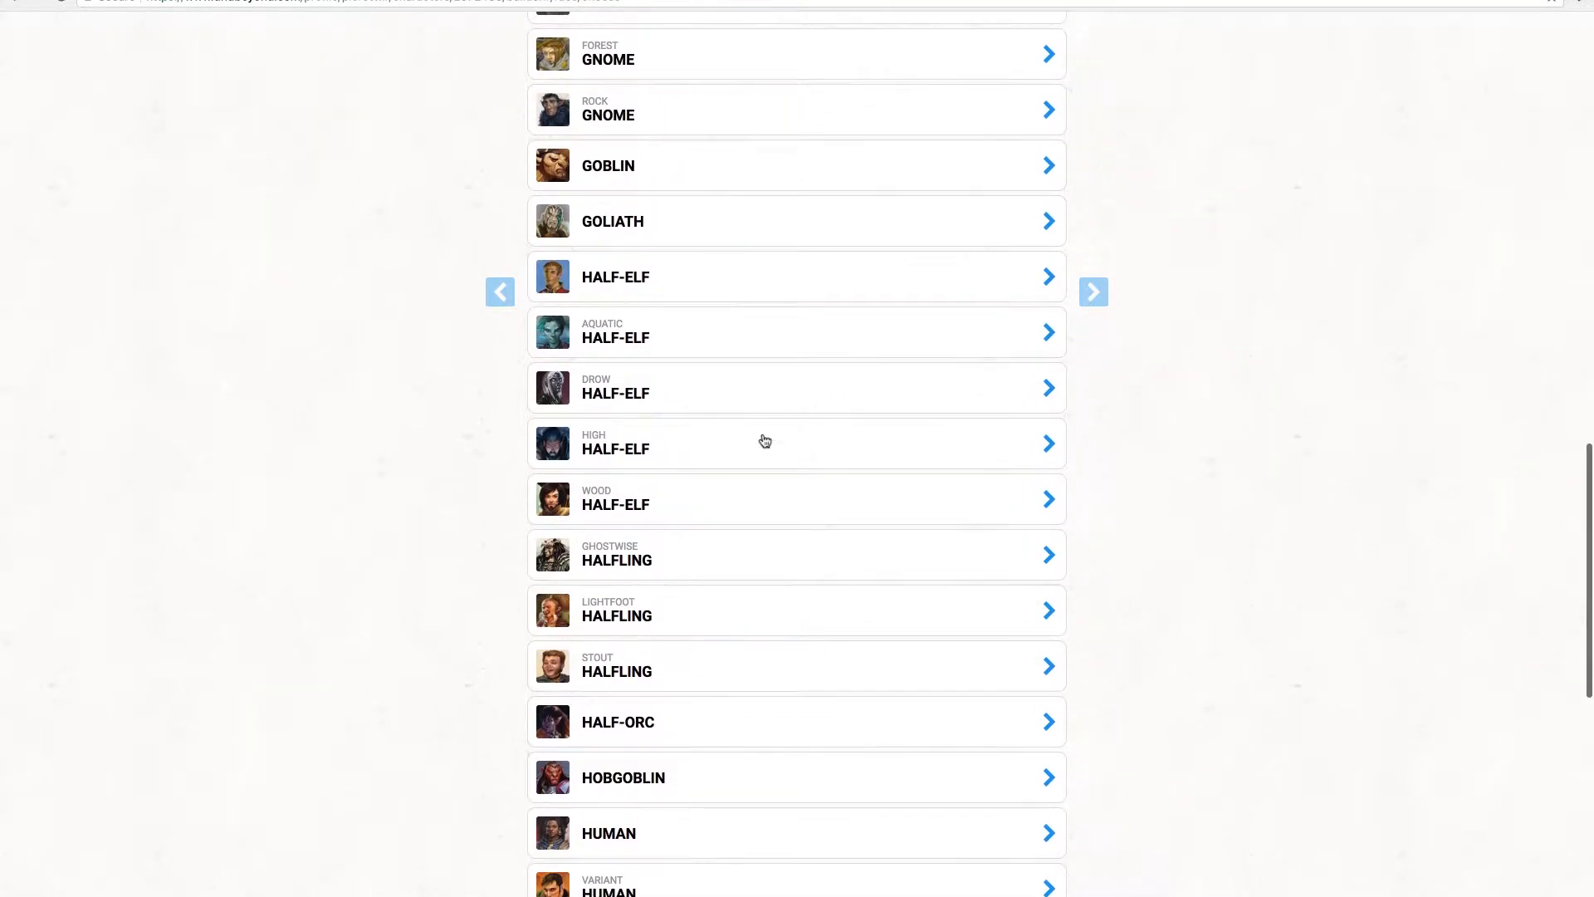
pyautogui.scroll(2, 765, 440)
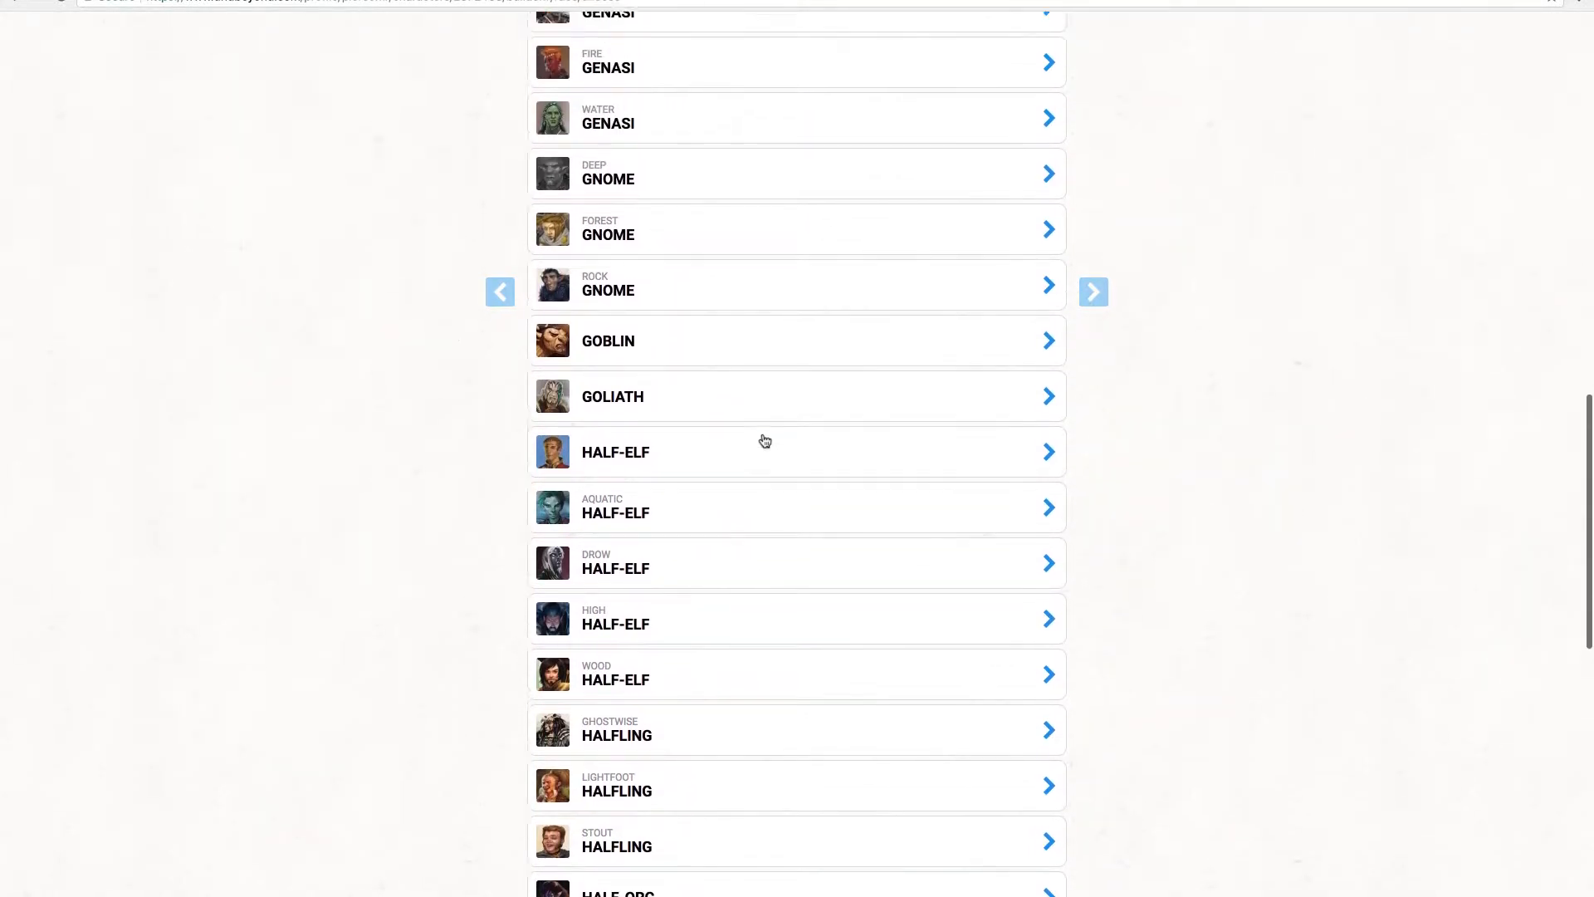
pyautogui.scroll(7, 765, 440)
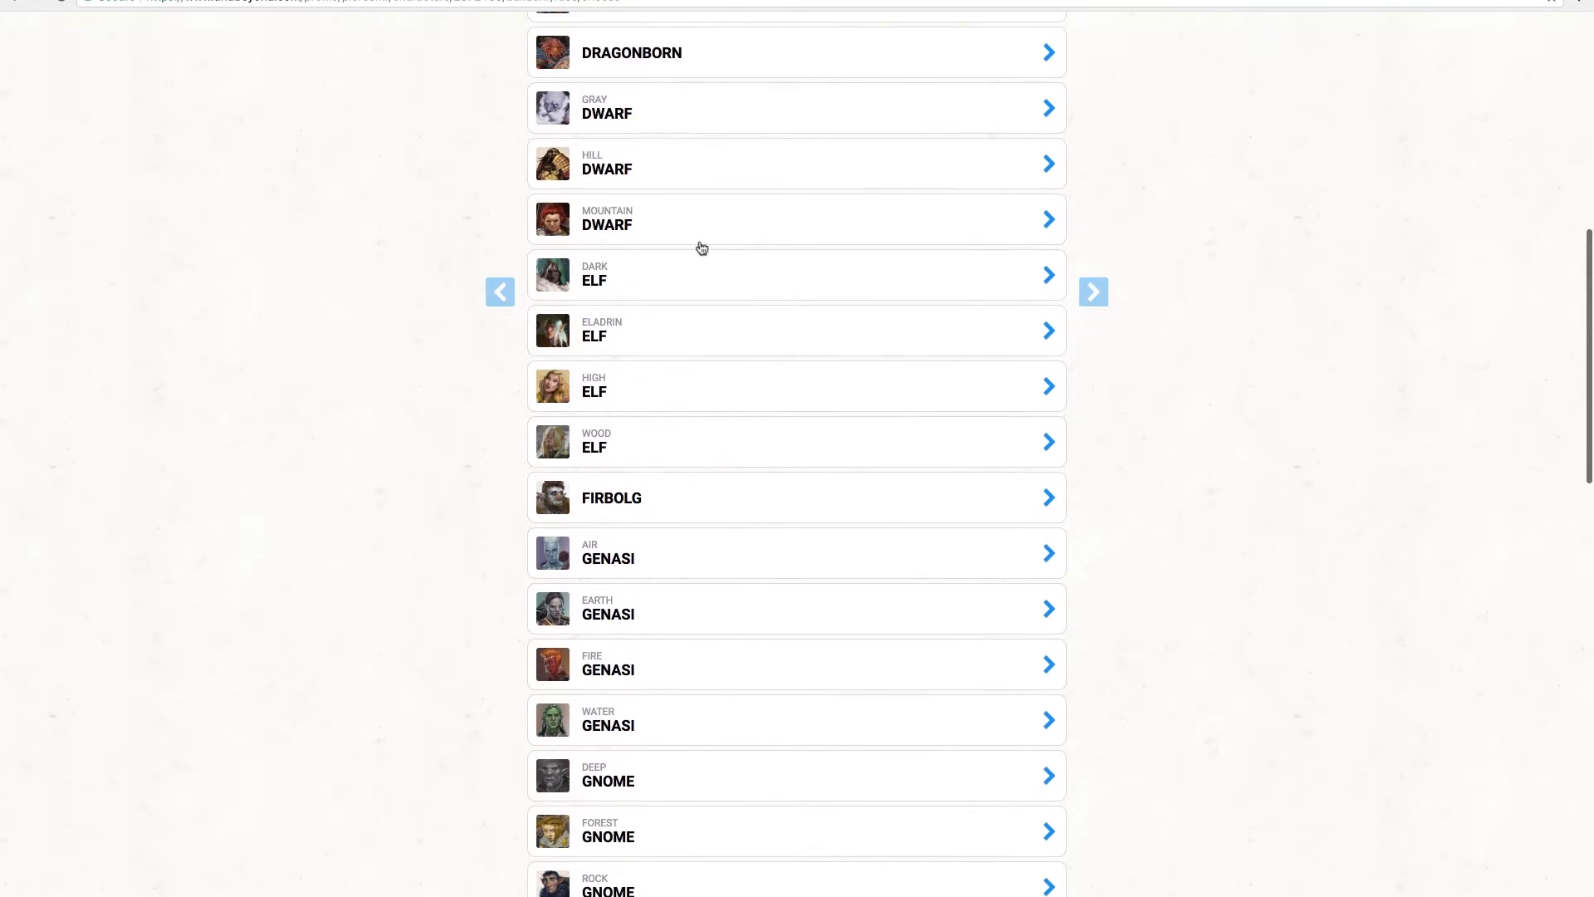
# Review the racial traits of the Mountain Dwarf and choose it as the character's race
pyautogui.click(654, 222)
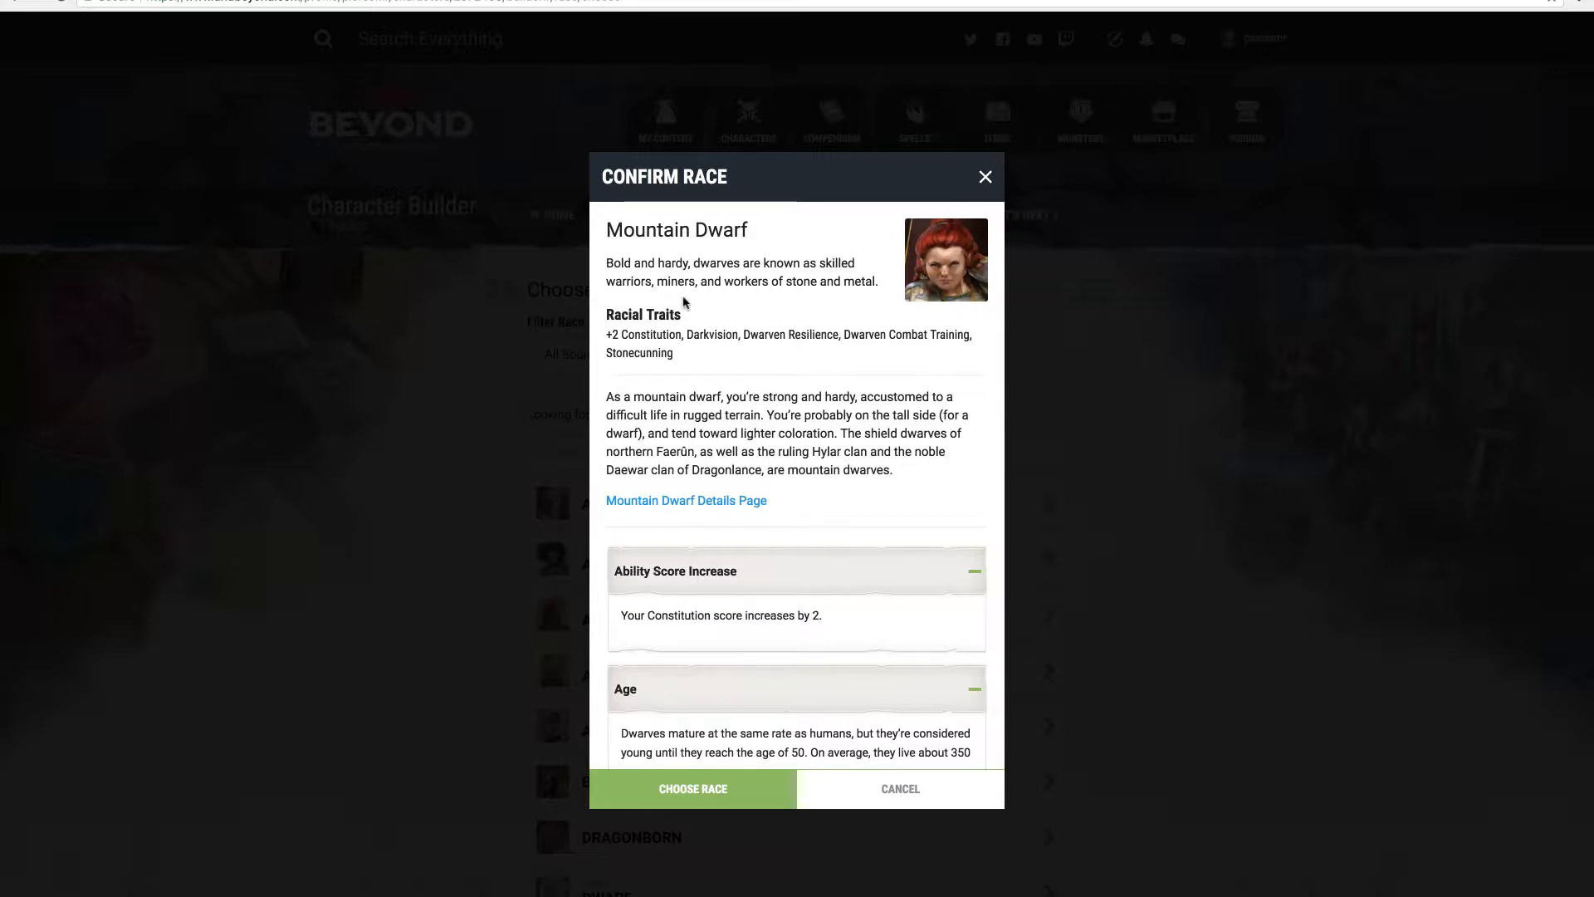
pyautogui.scroll(-1, 799, 410)
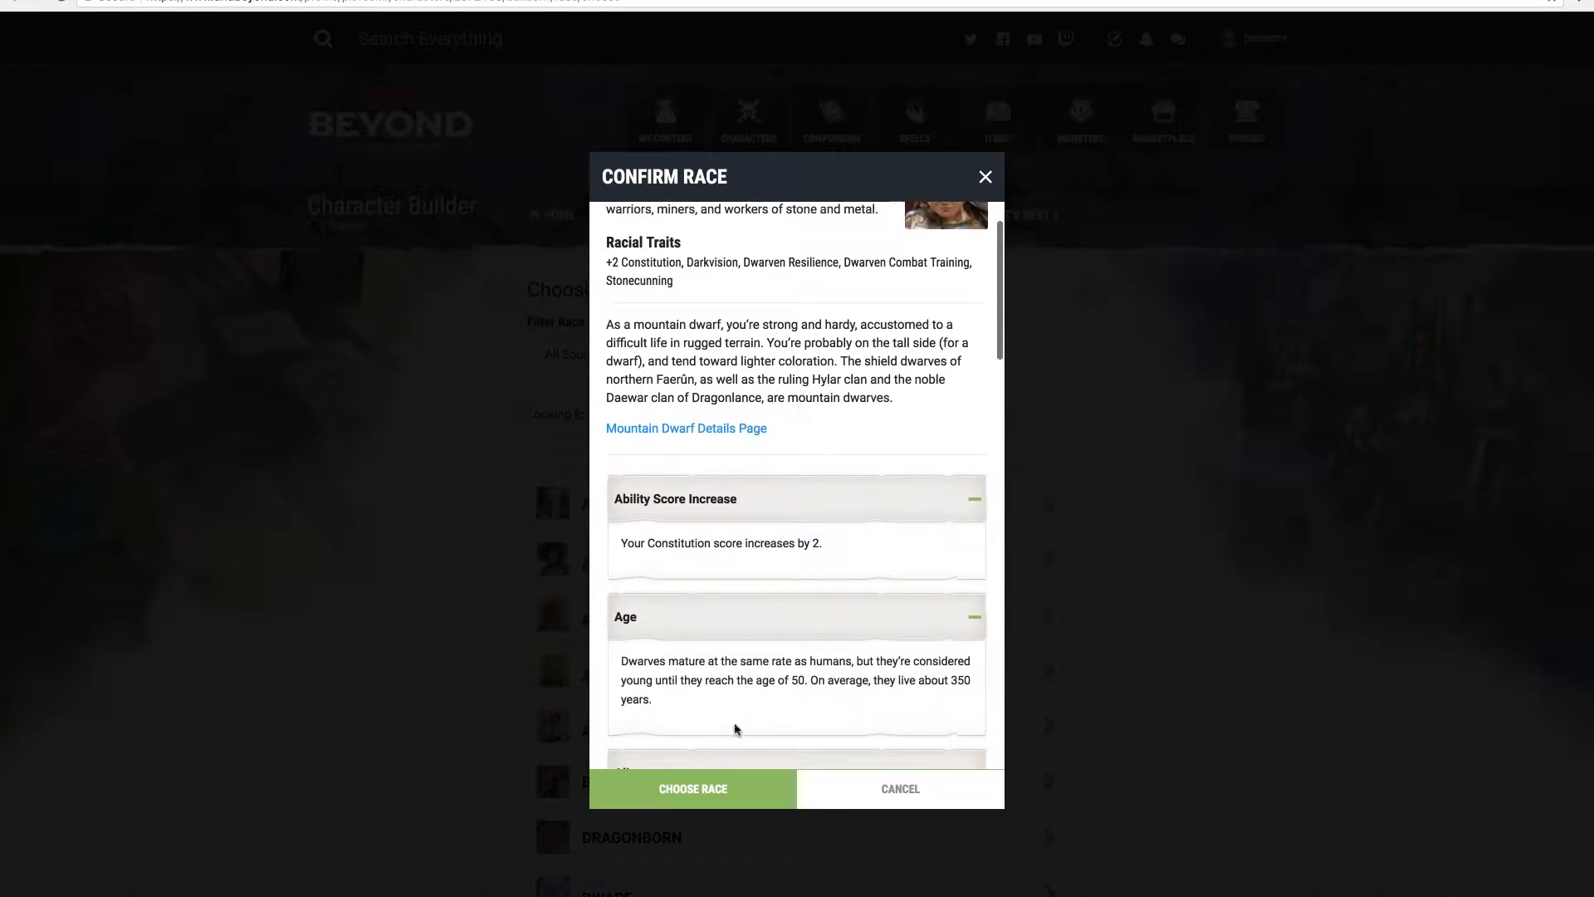
pyautogui.scroll(-2, 818, 516)
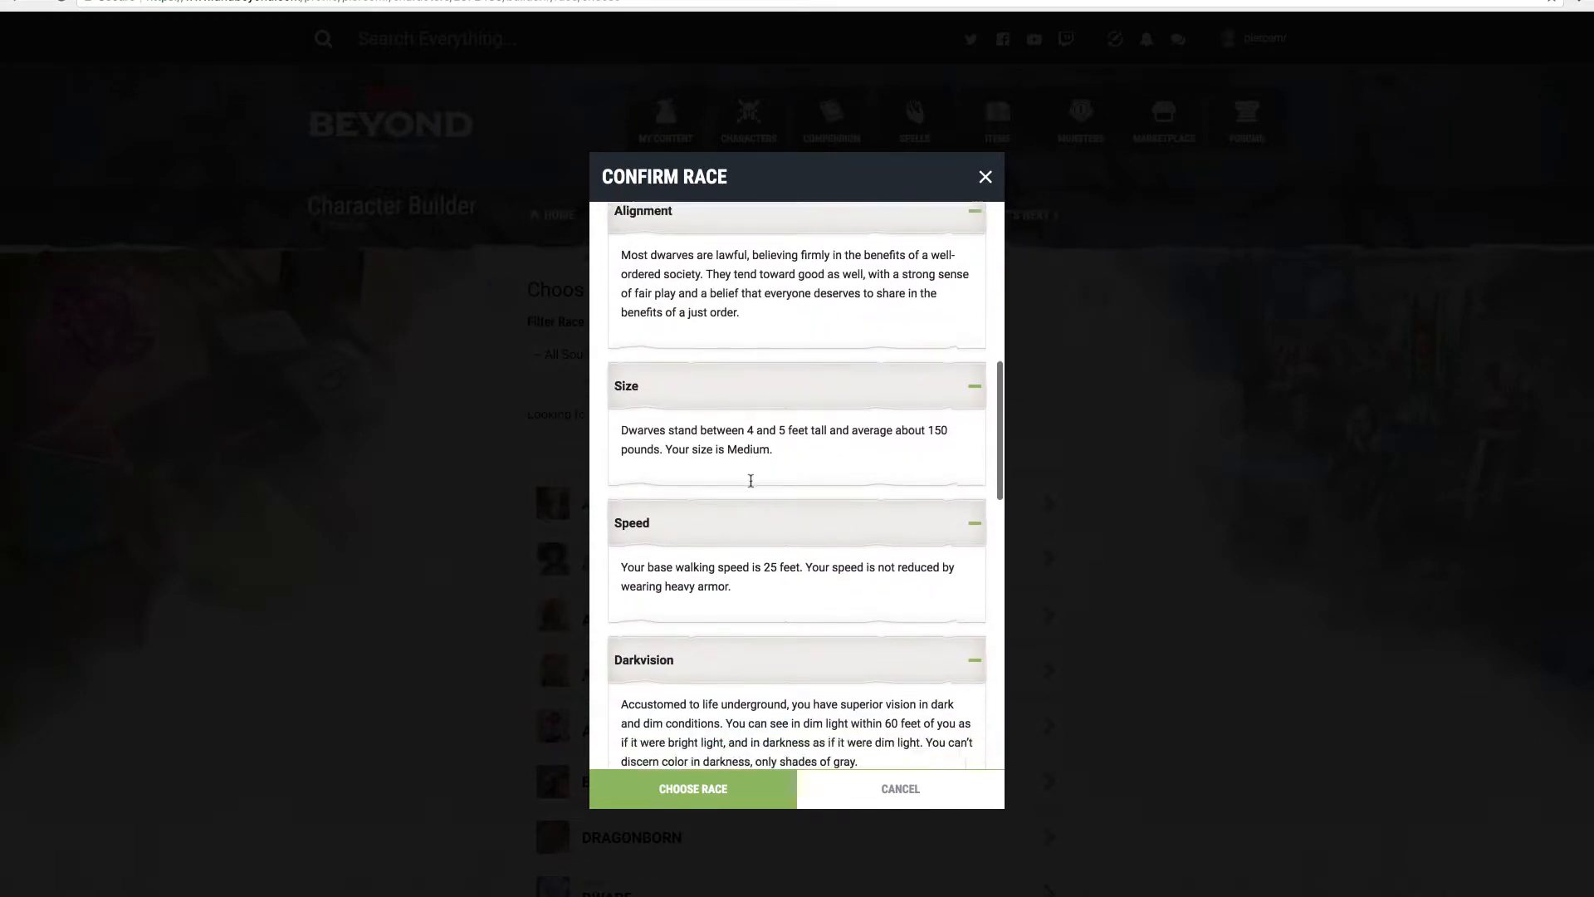
pyautogui.scroll(-6, 750, 480)
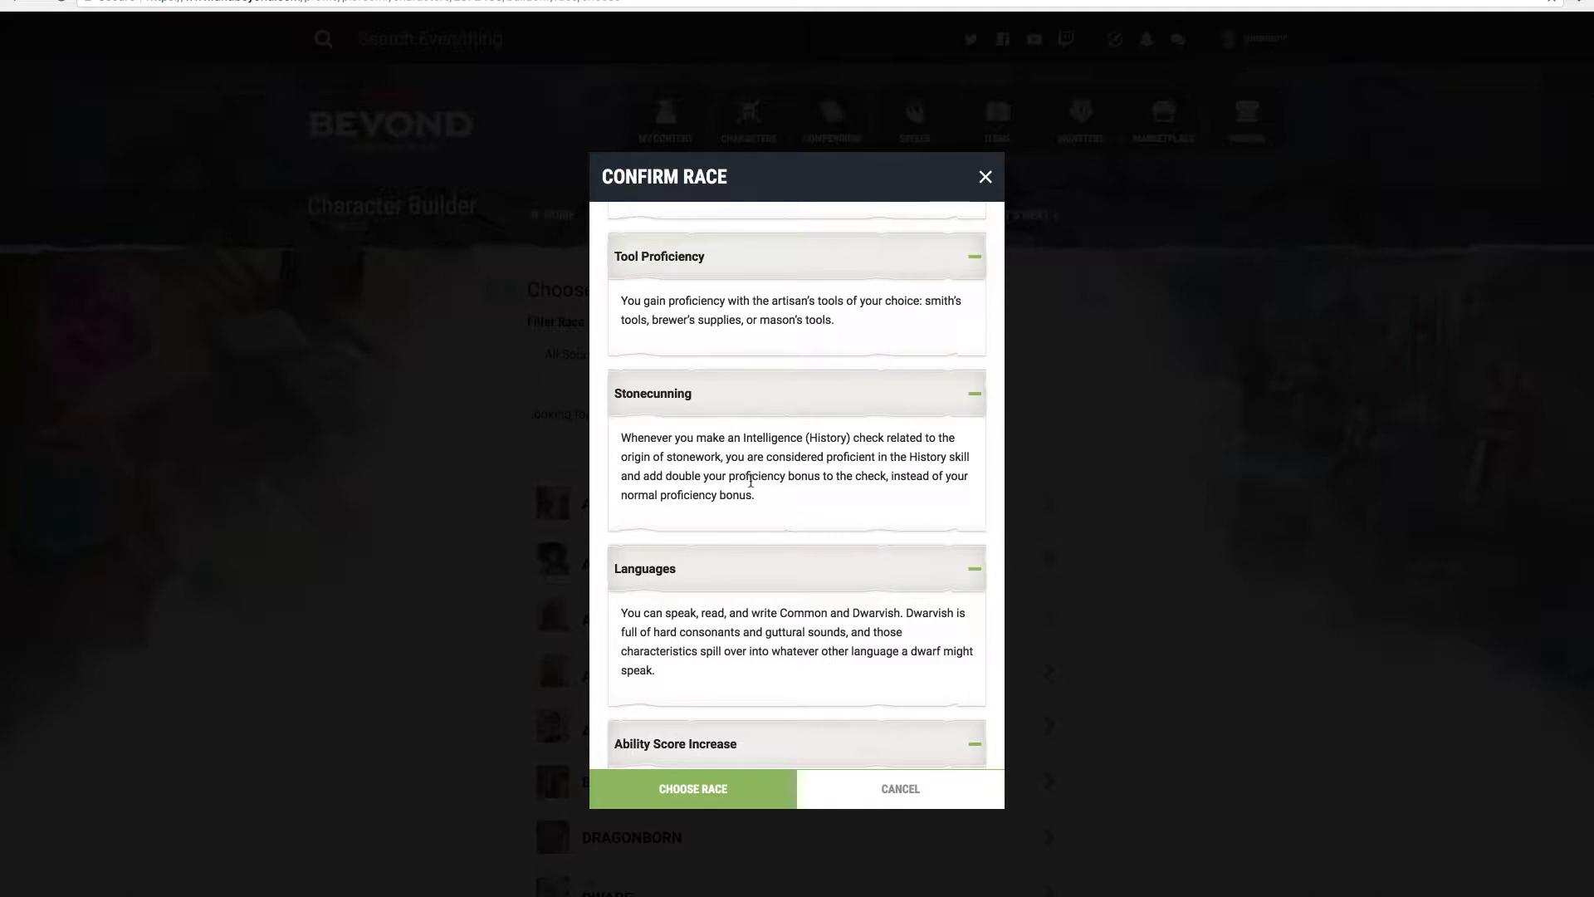
pyautogui.scroll(-2, 750, 481)
pyautogui.scroll(5, 750, 481)
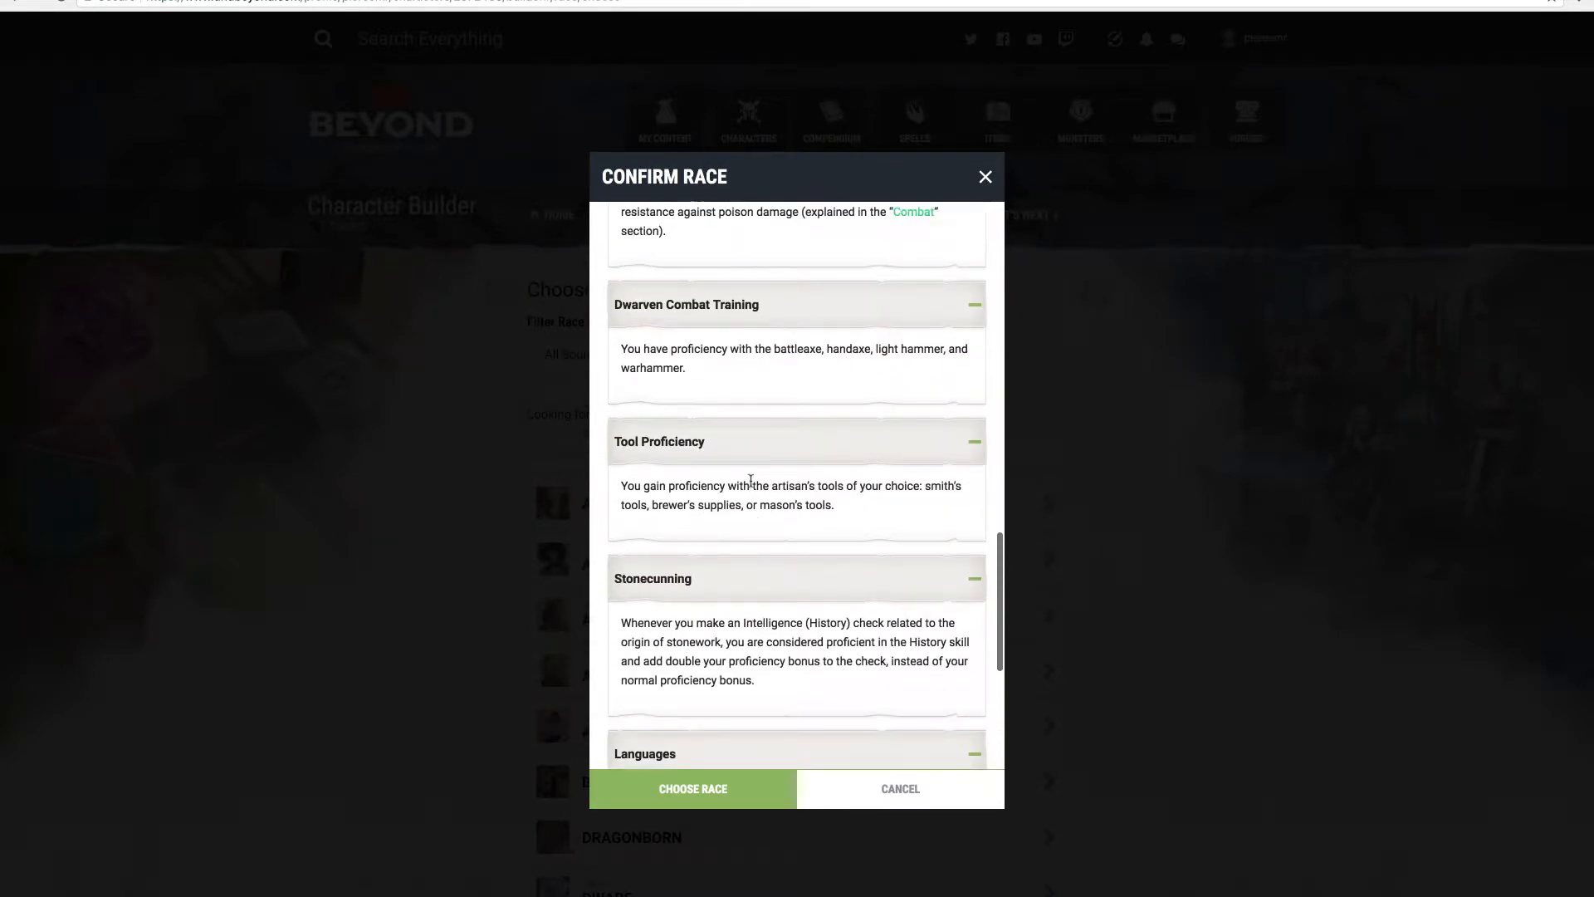
pyautogui.scroll(-2, 739, 589)
pyautogui.scroll(3, 742, 585)
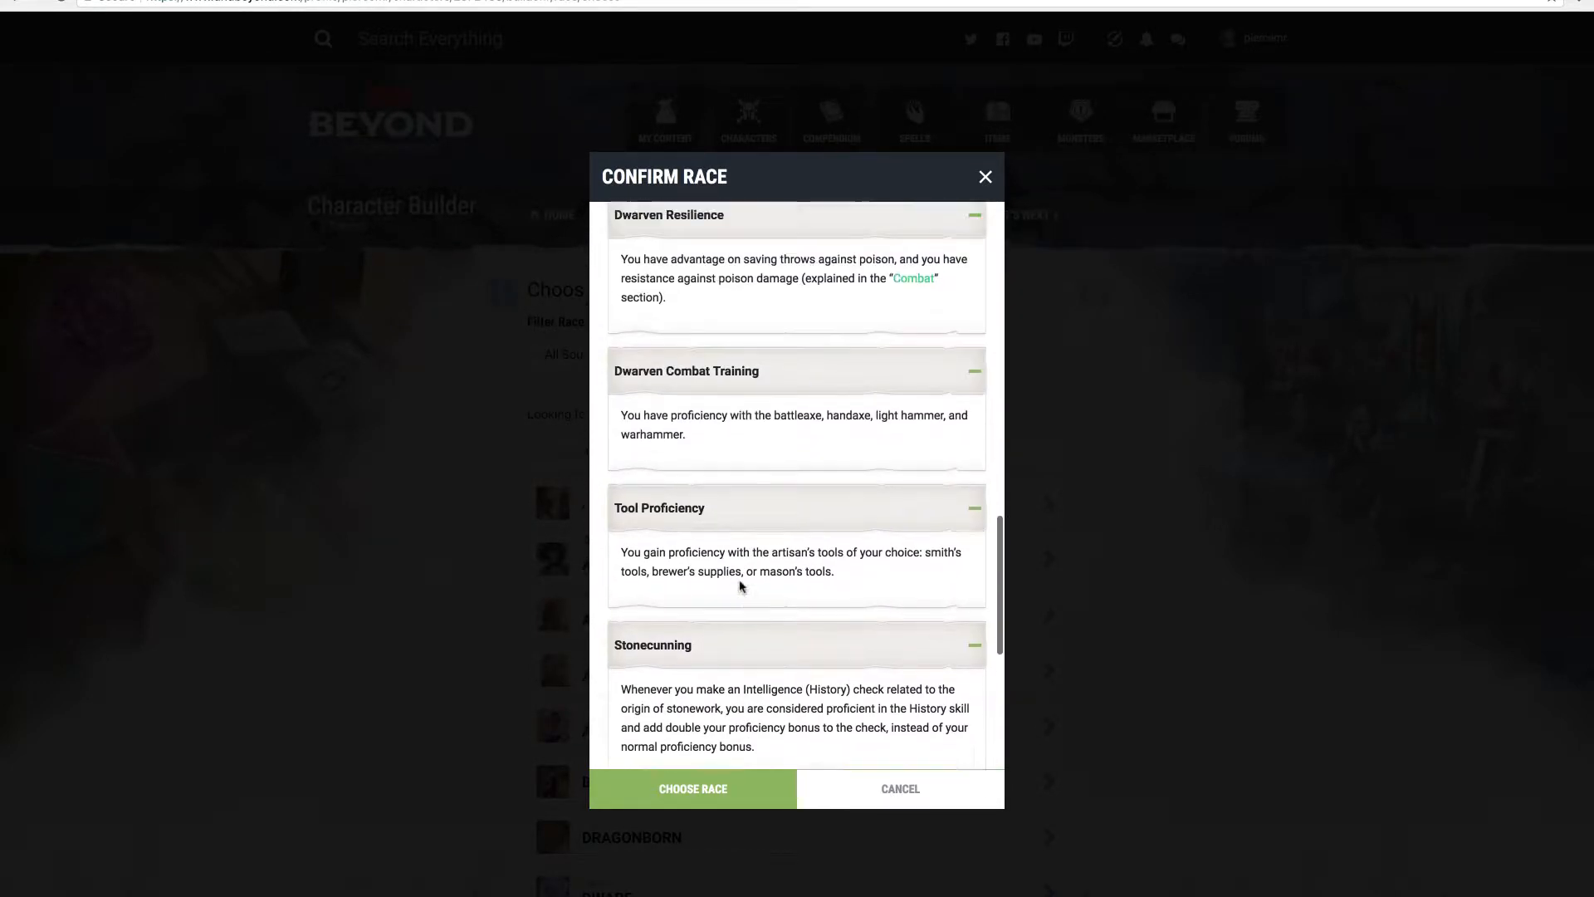
pyautogui.scroll(3, 741, 586)
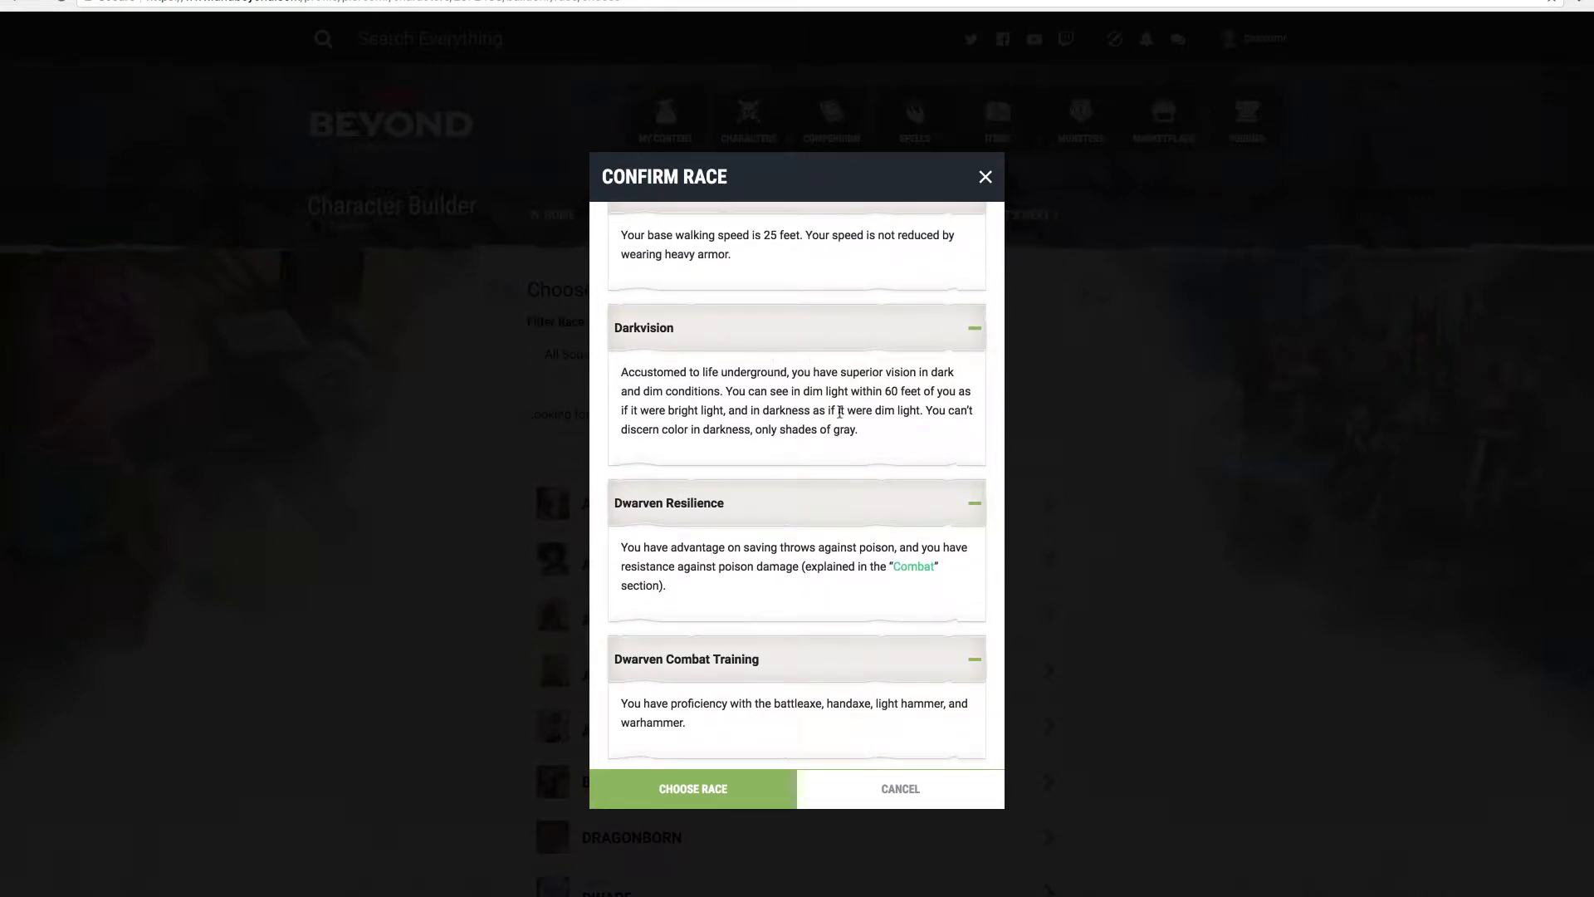
pyautogui.scroll(-3, 855, 425)
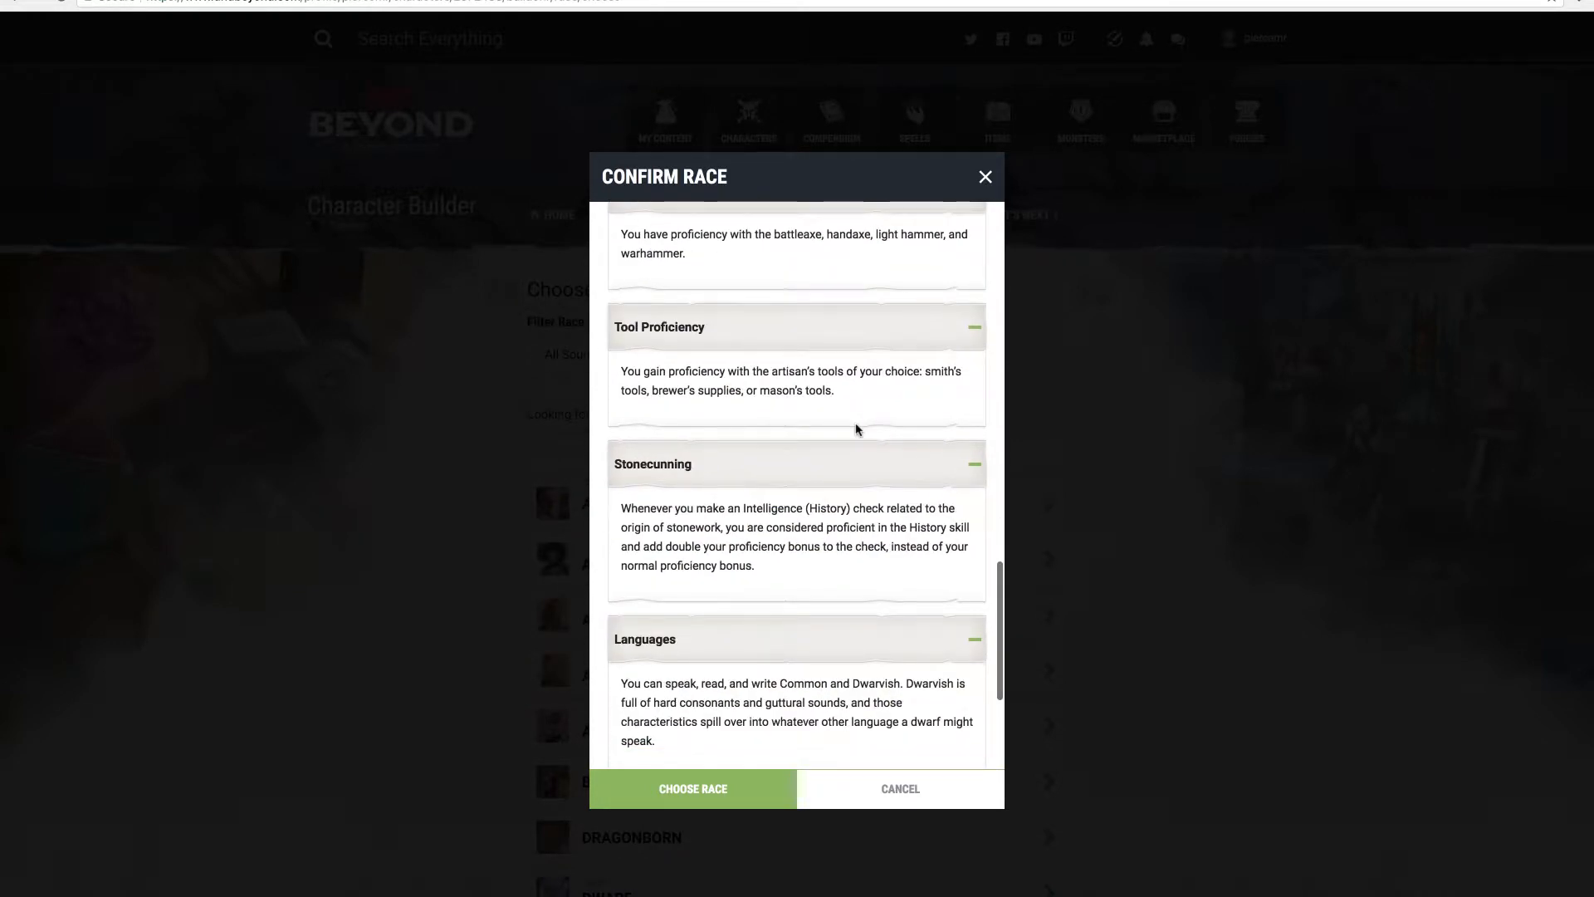
pyautogui.scroll(-4, 858, 429)
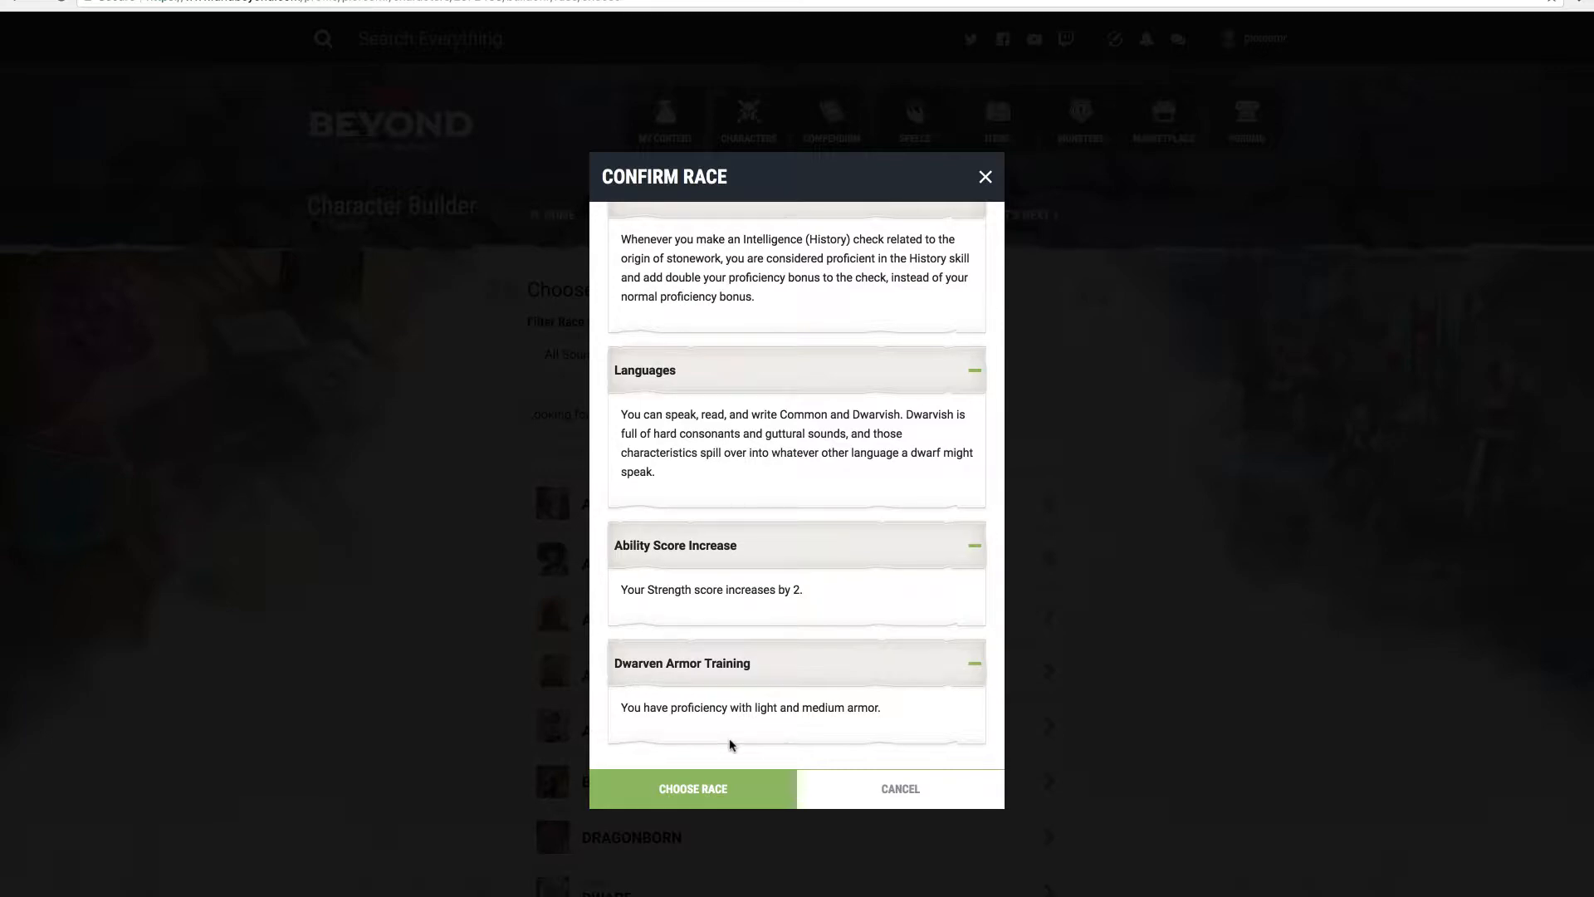
pyautogui.click(697, 793)
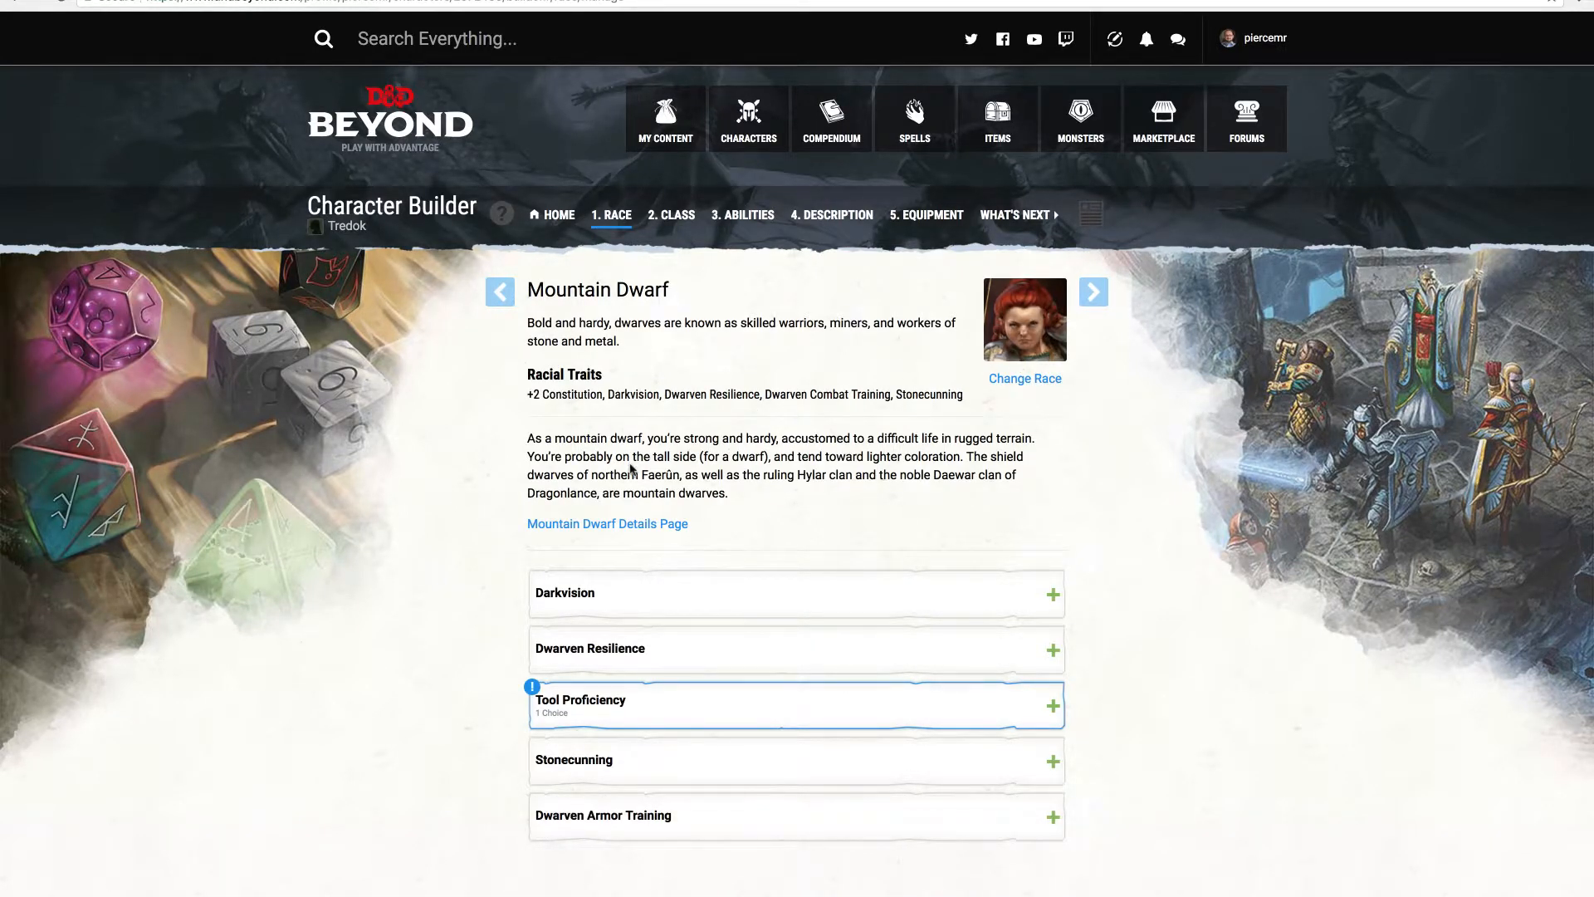
# Choose Mason's Tools as the artisan's tool for the Mountain Dwarf's Tool Proficiency trait
pyautogui.scroll(-3, 633, 470)
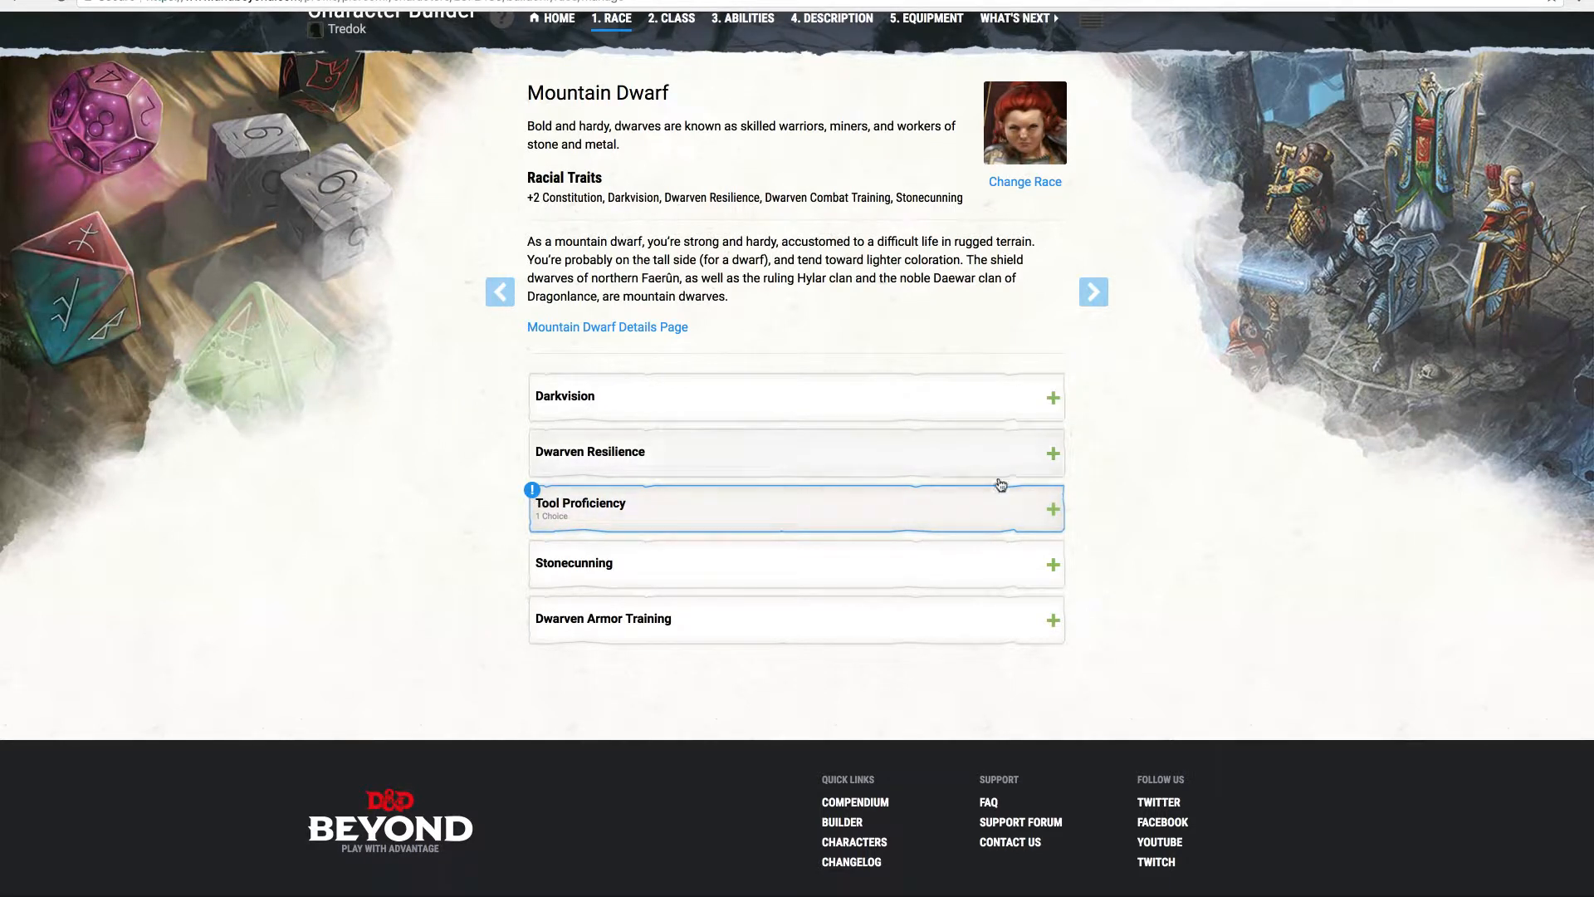
pyautogui.click(1052, 511)
pyautogui.scroll(-1, 831, 498)
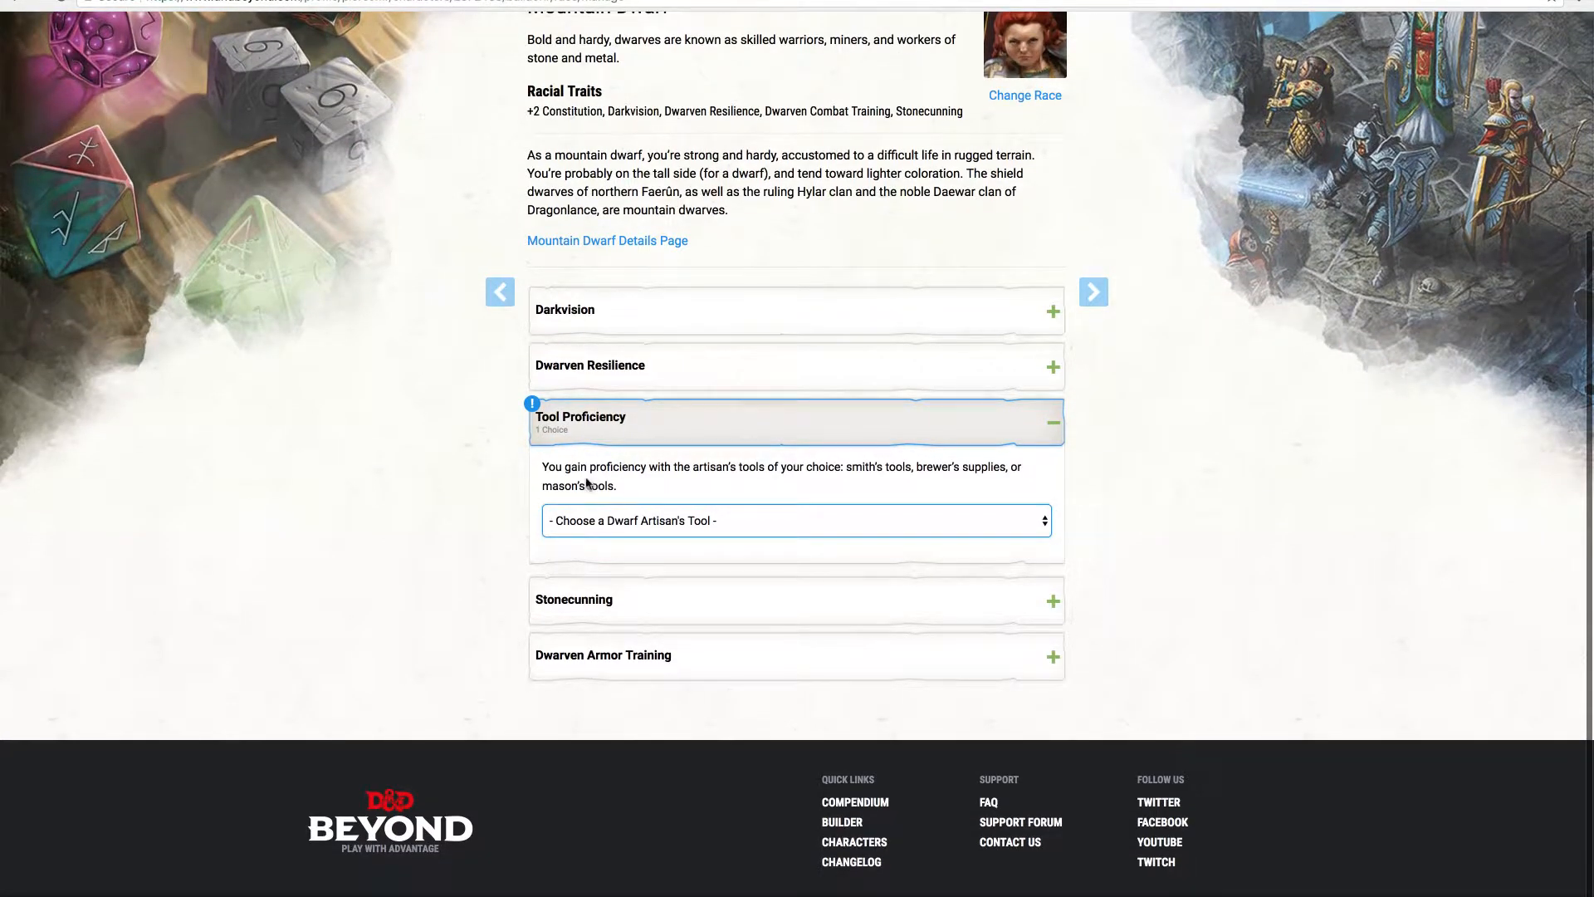
pyautogui.click(804, 520)
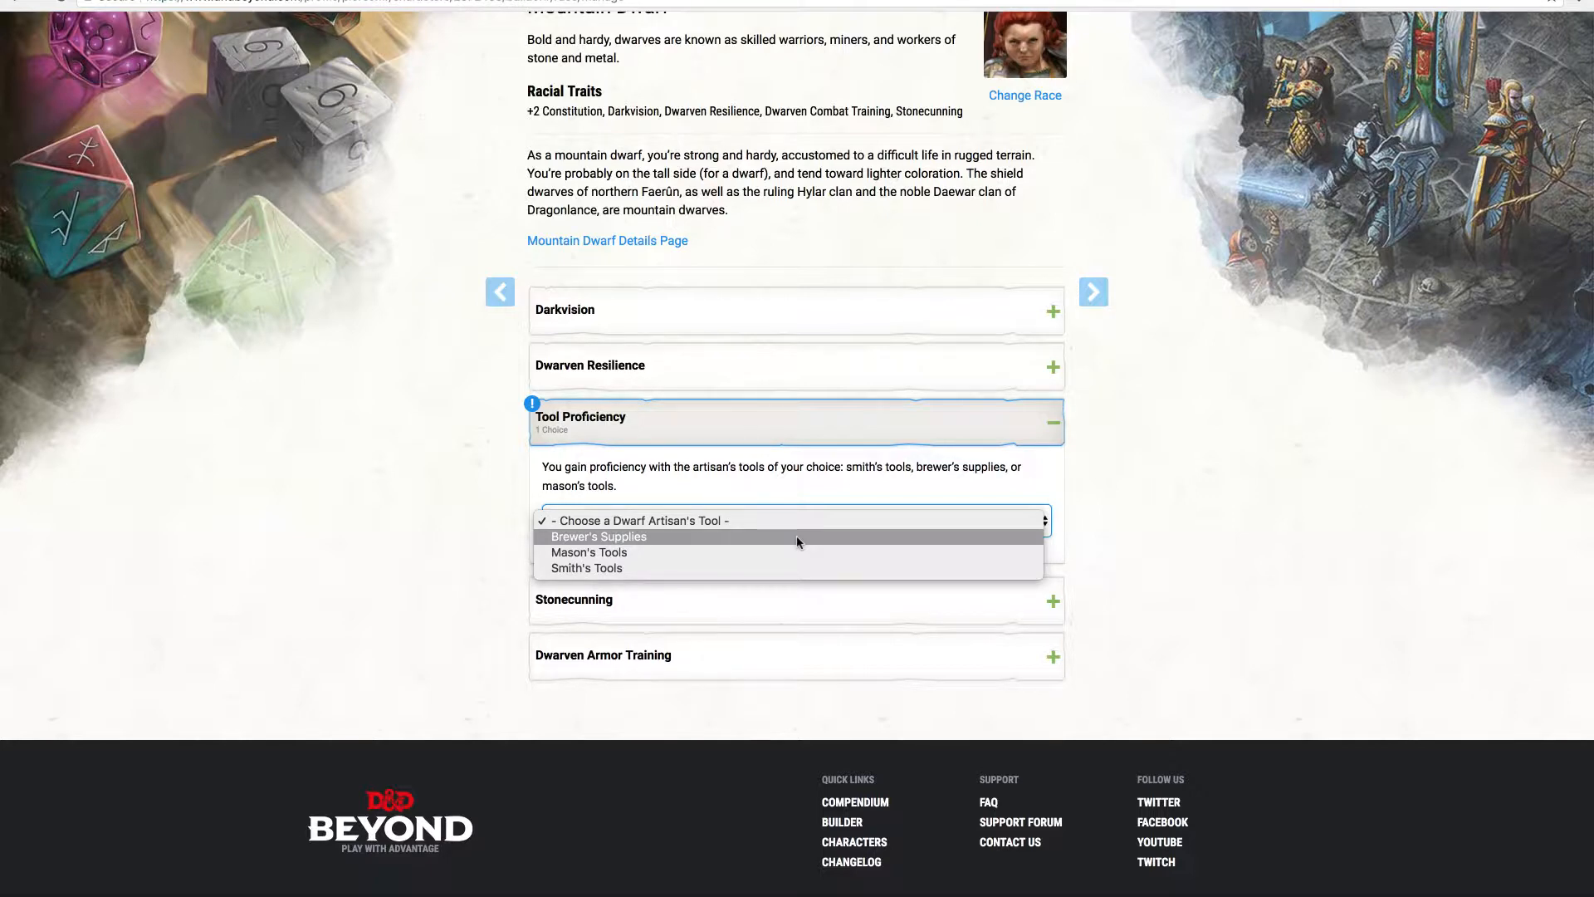
pyautogui.click(769, 553)
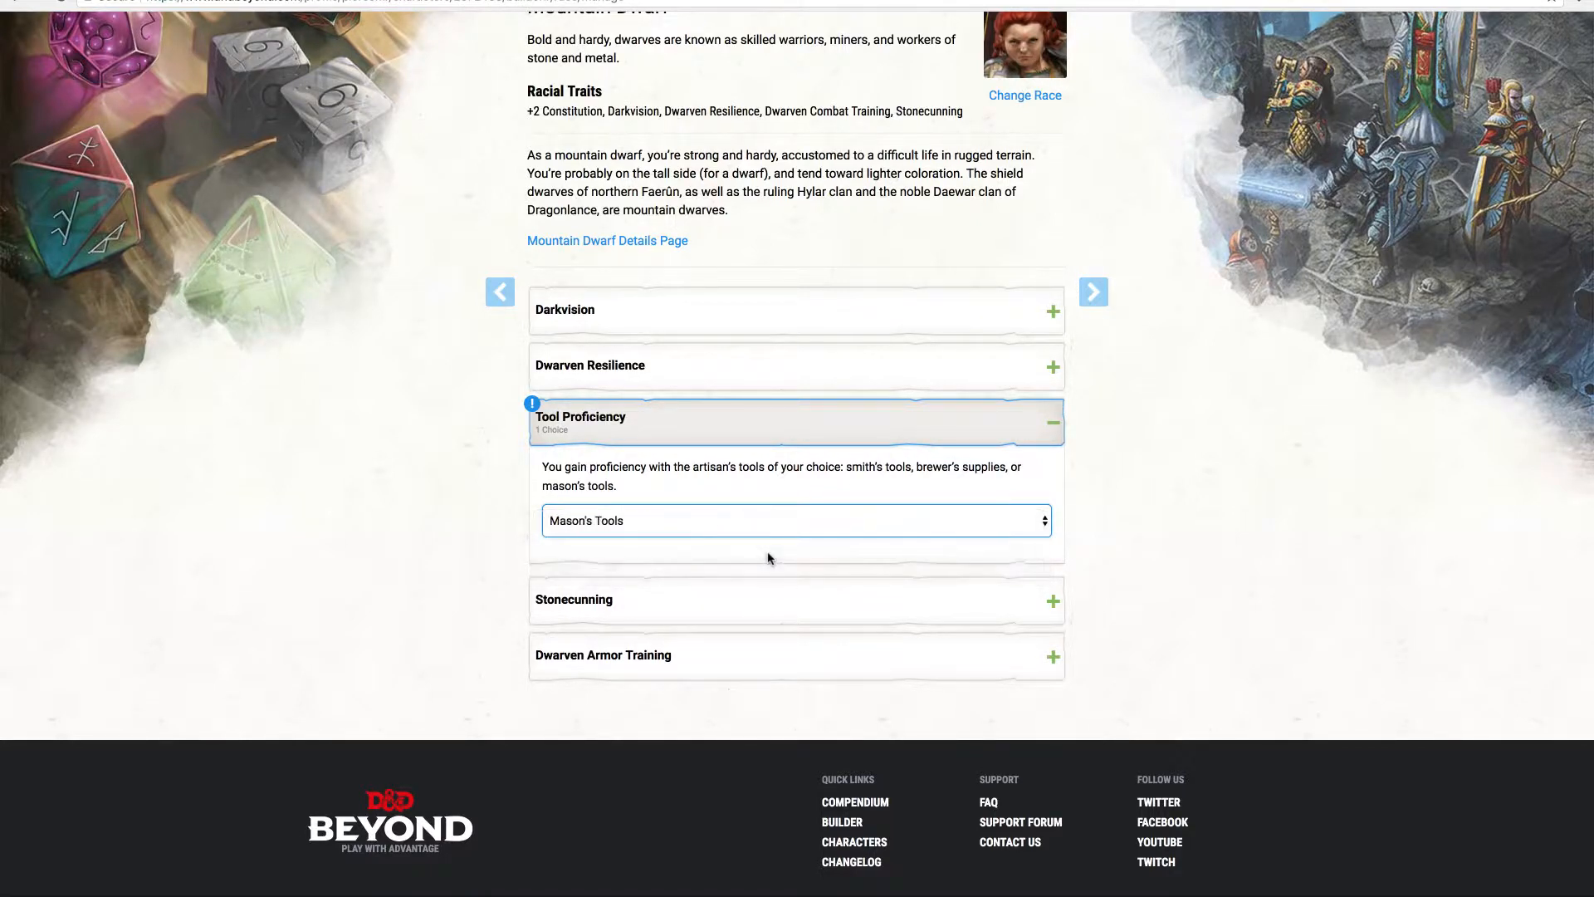
# Expand the Stonecunning and Dwarven Armor Training traits to read them, and proceed to class selection
pyautogui.click(937, 602)
pyautogui.scroll(-2, 938, 602)
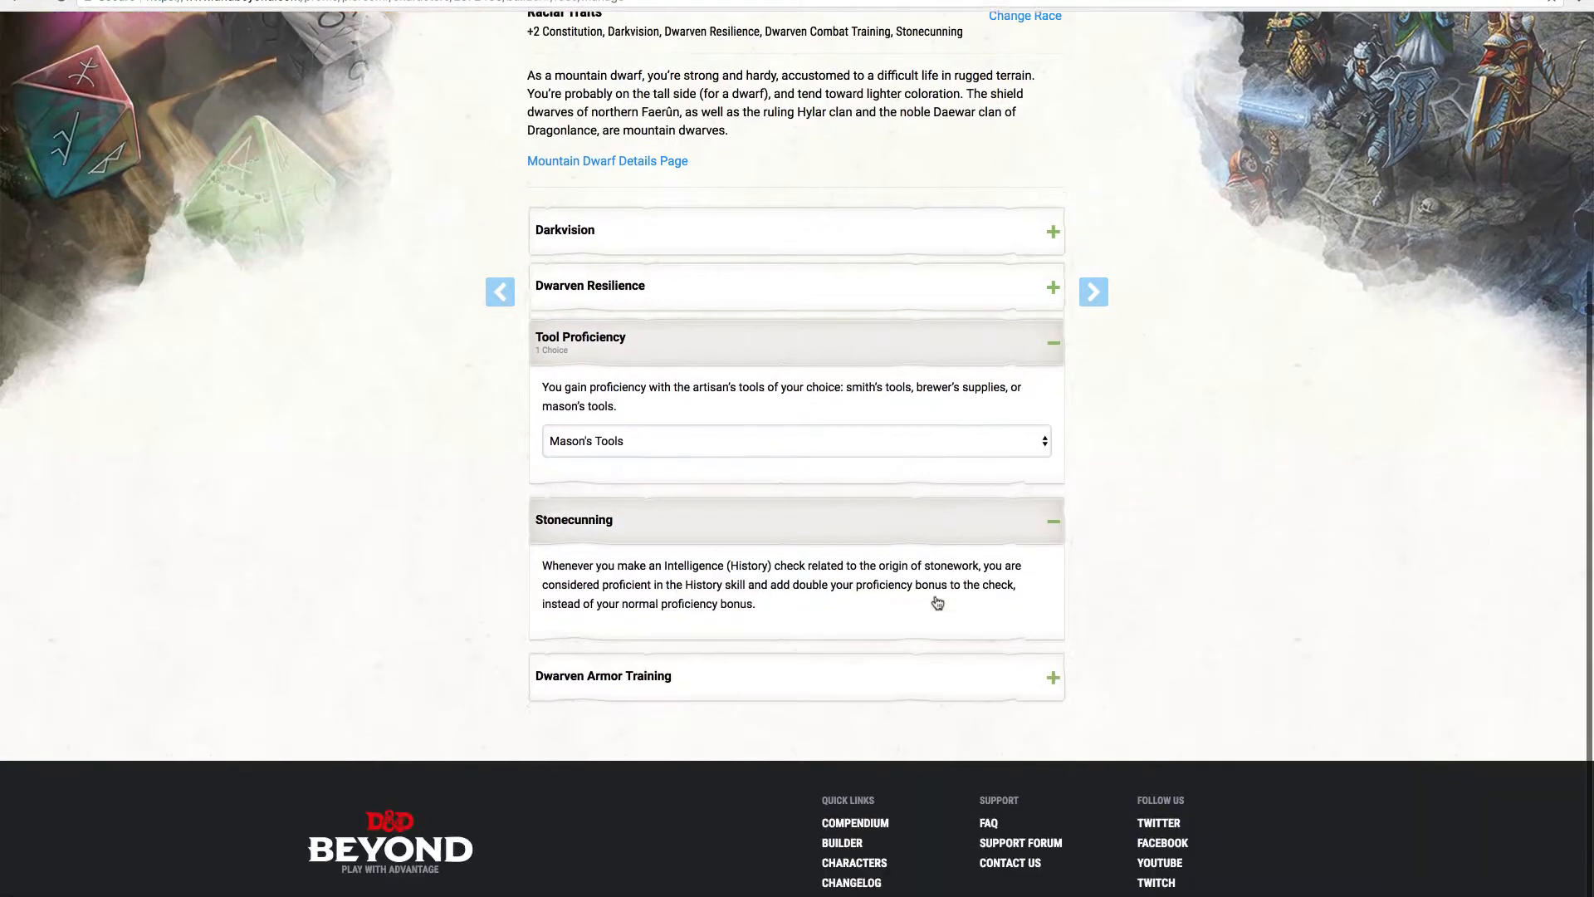
pyautogui.click(831, 661)
pyautogui.scroll(-1, 831, 662)
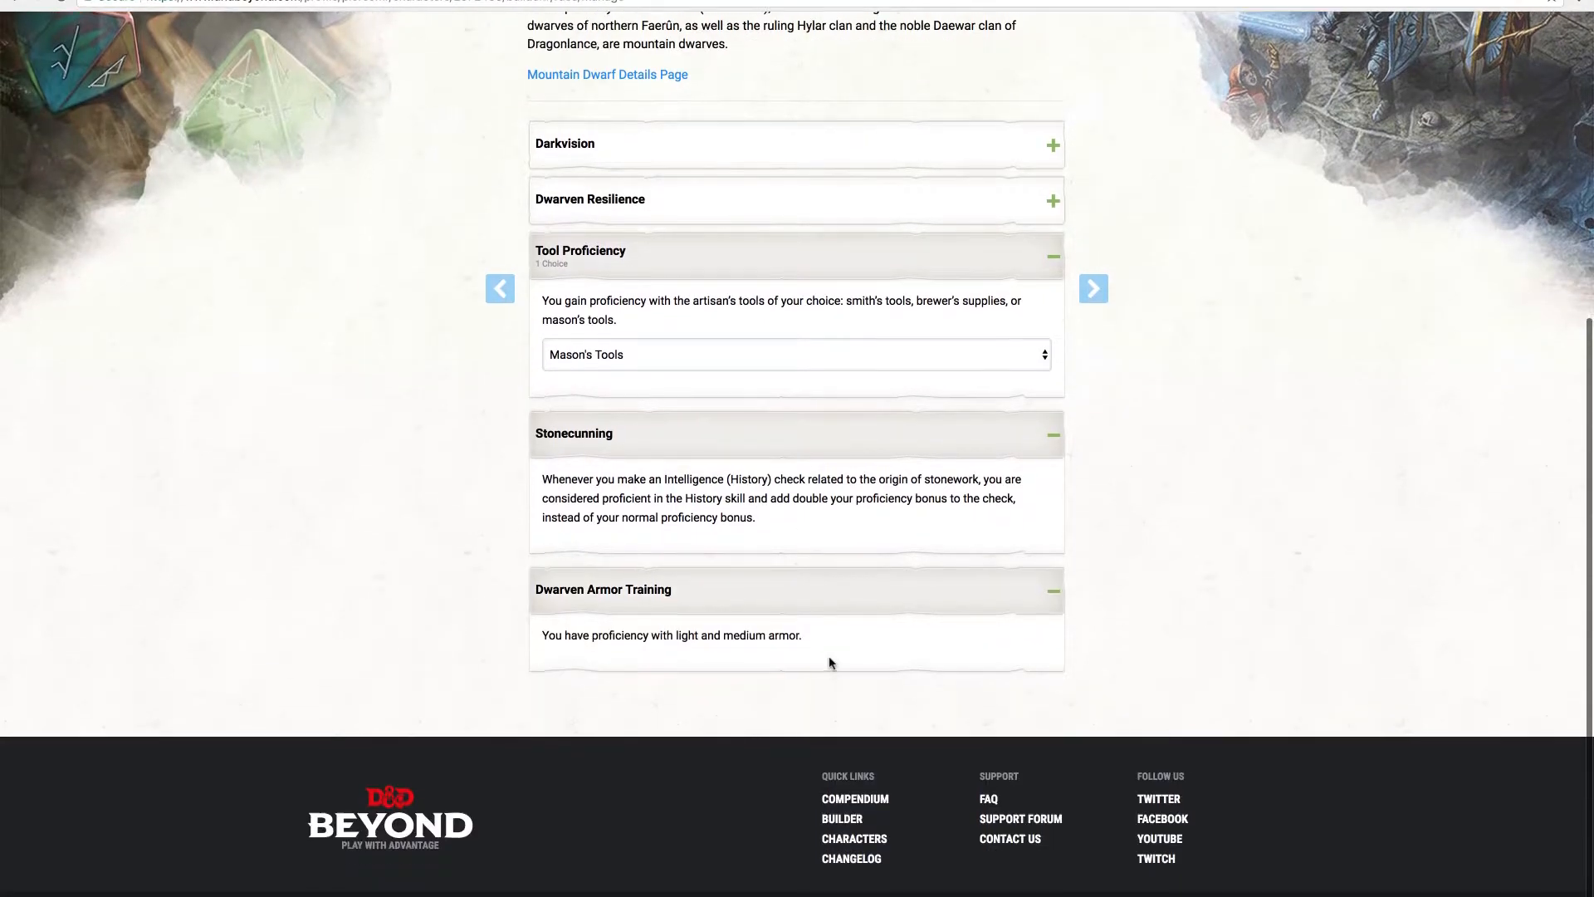
pyautogui.scroll(6, 831, 663)
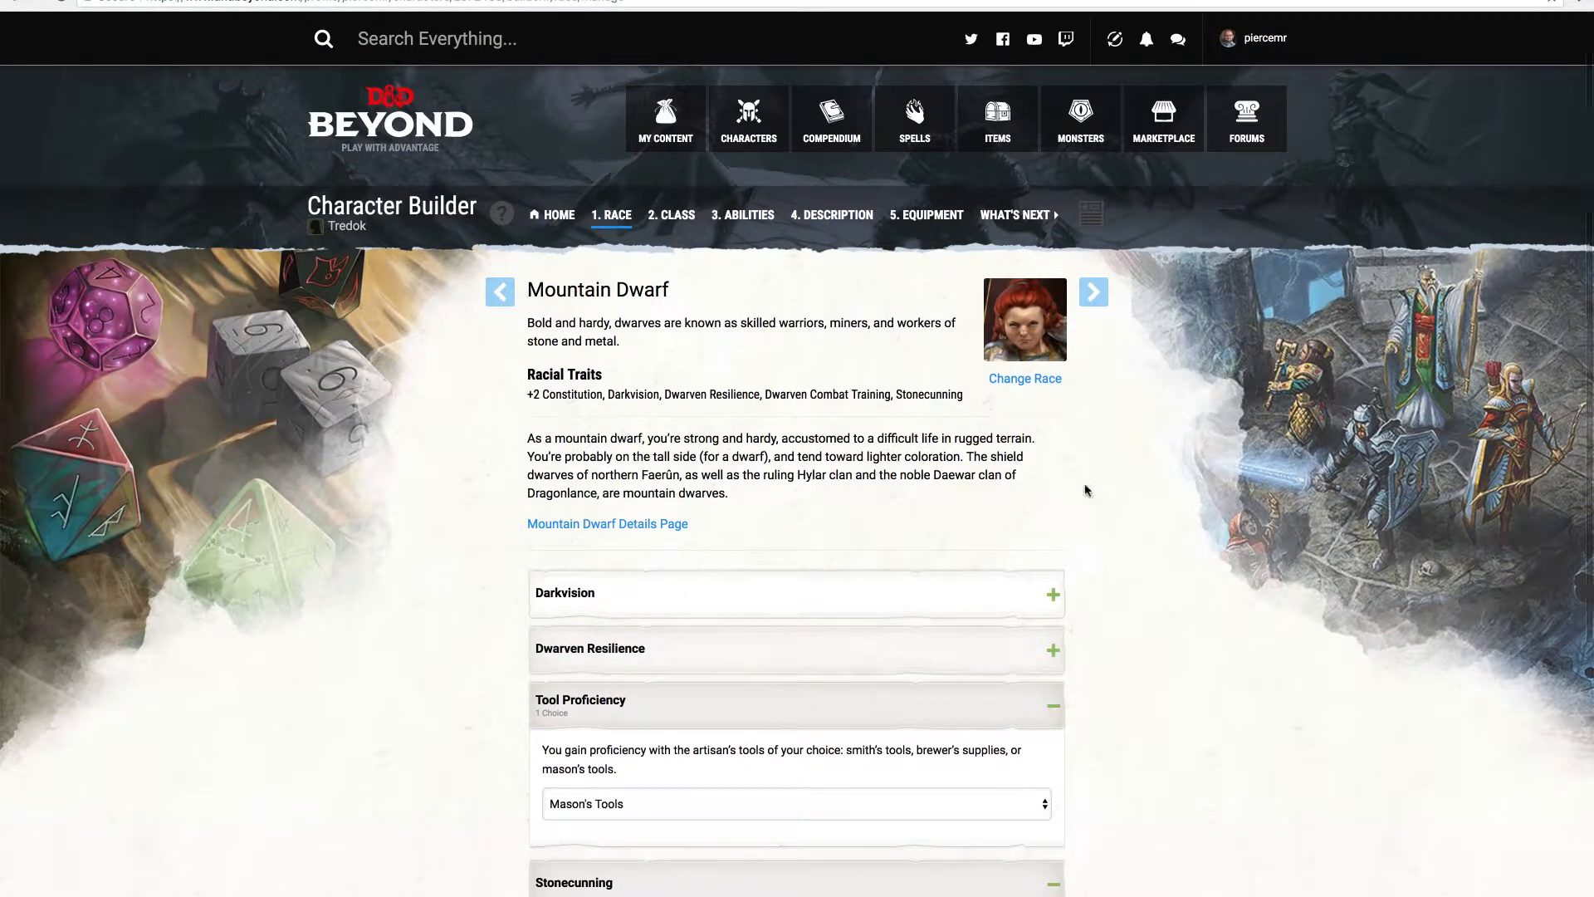
pyautogui.scroll(-2, 1083, 357)
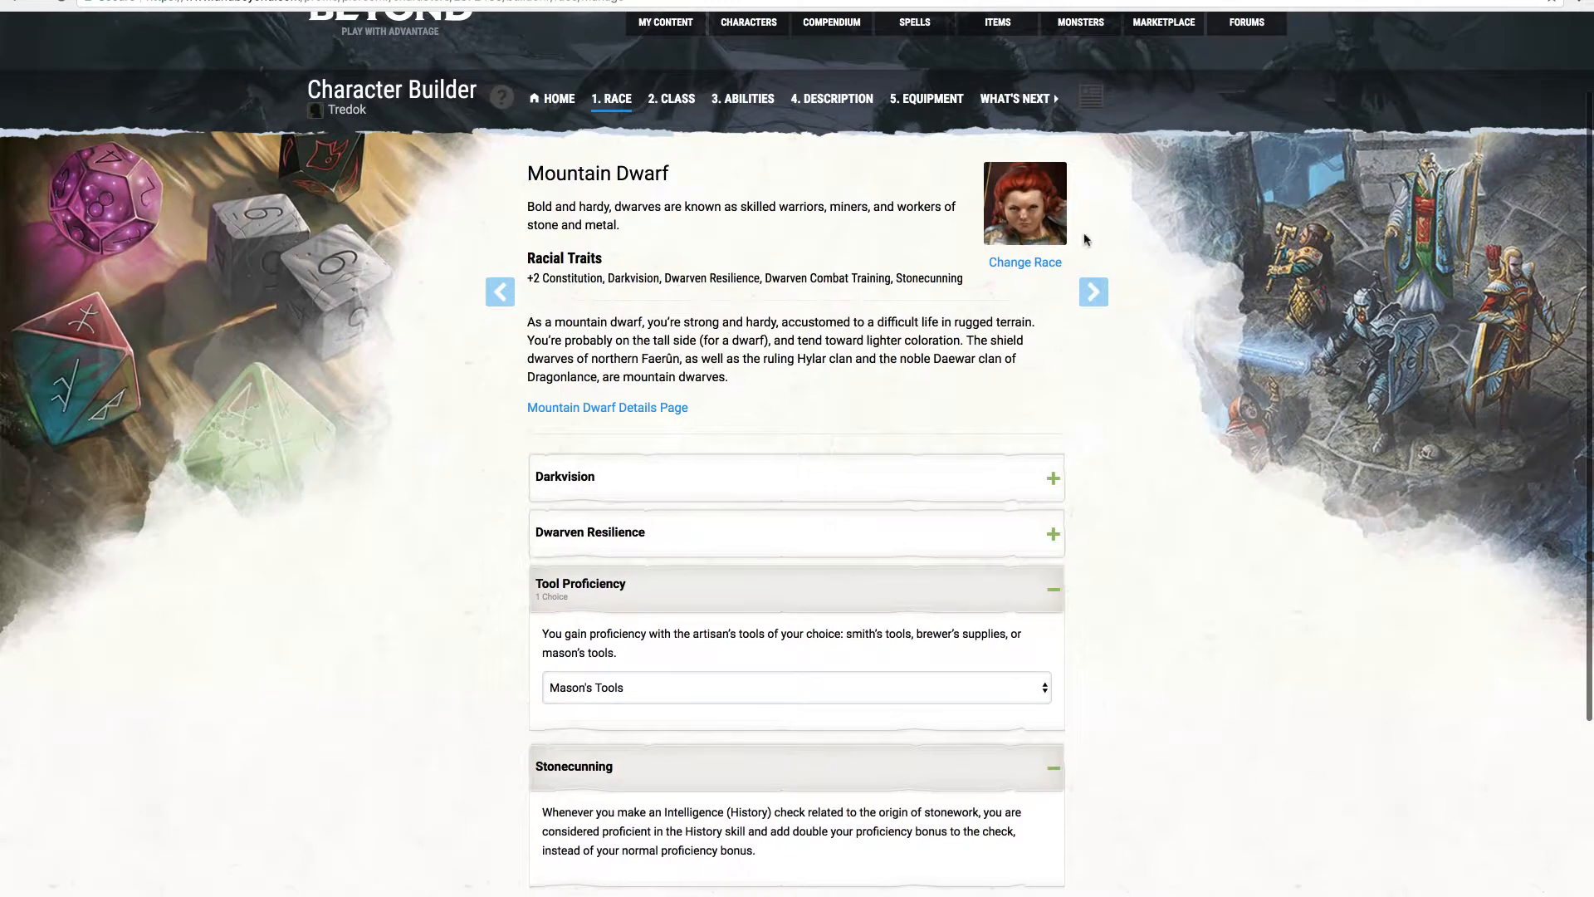
pyautogui.click(1093, 293)
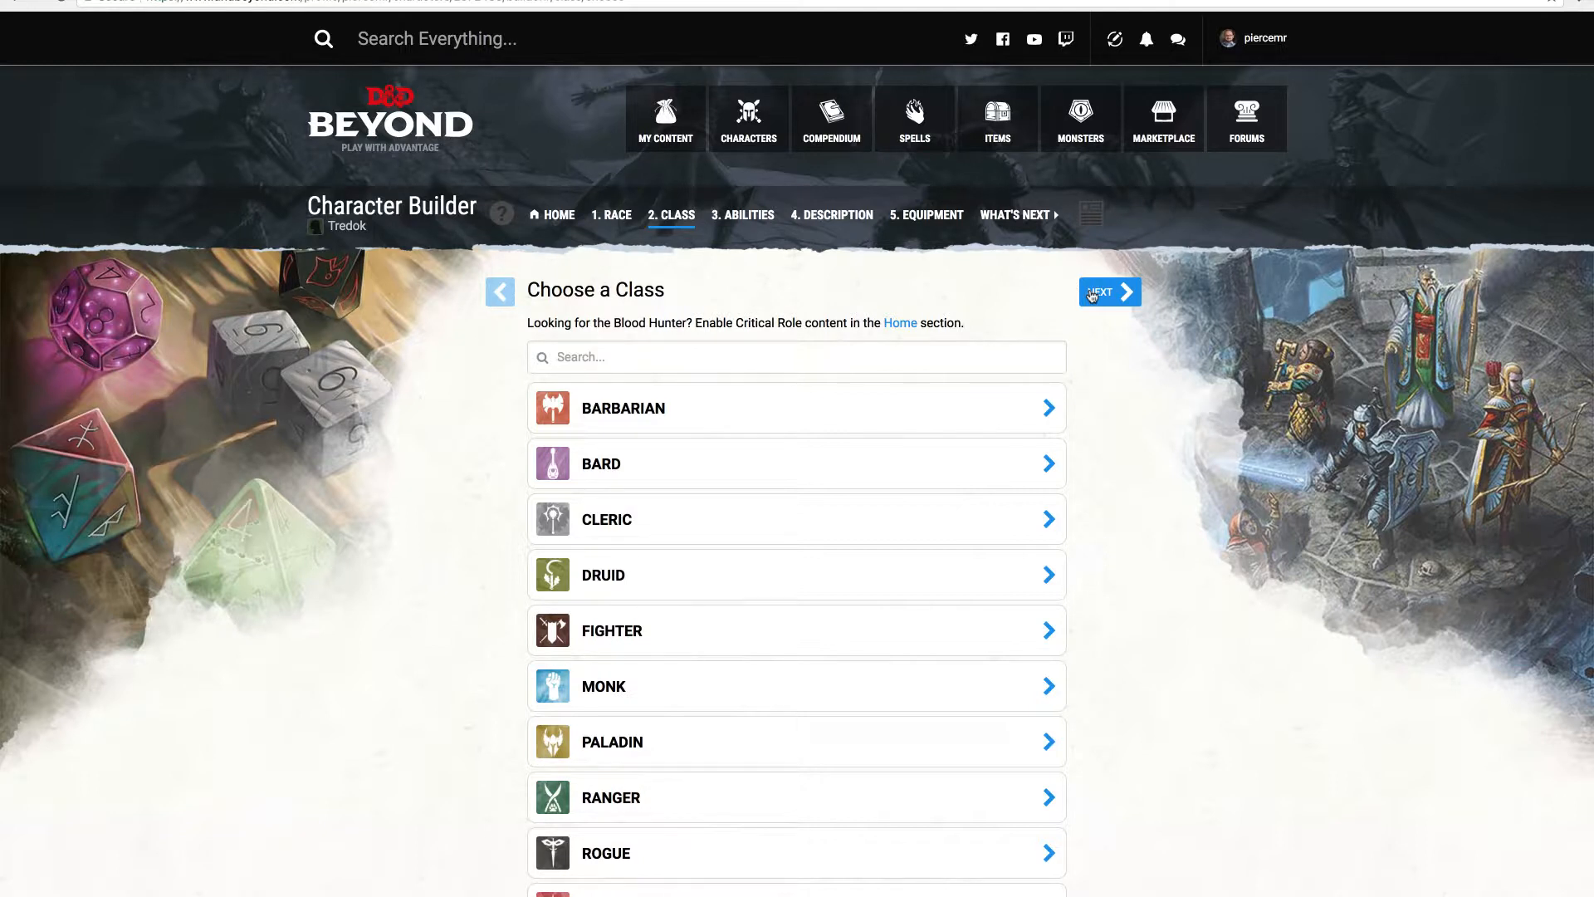
# Look through the list of available classes, from Barbarian down to Wizard
pyautogui.scroll(-1, 997, 295)
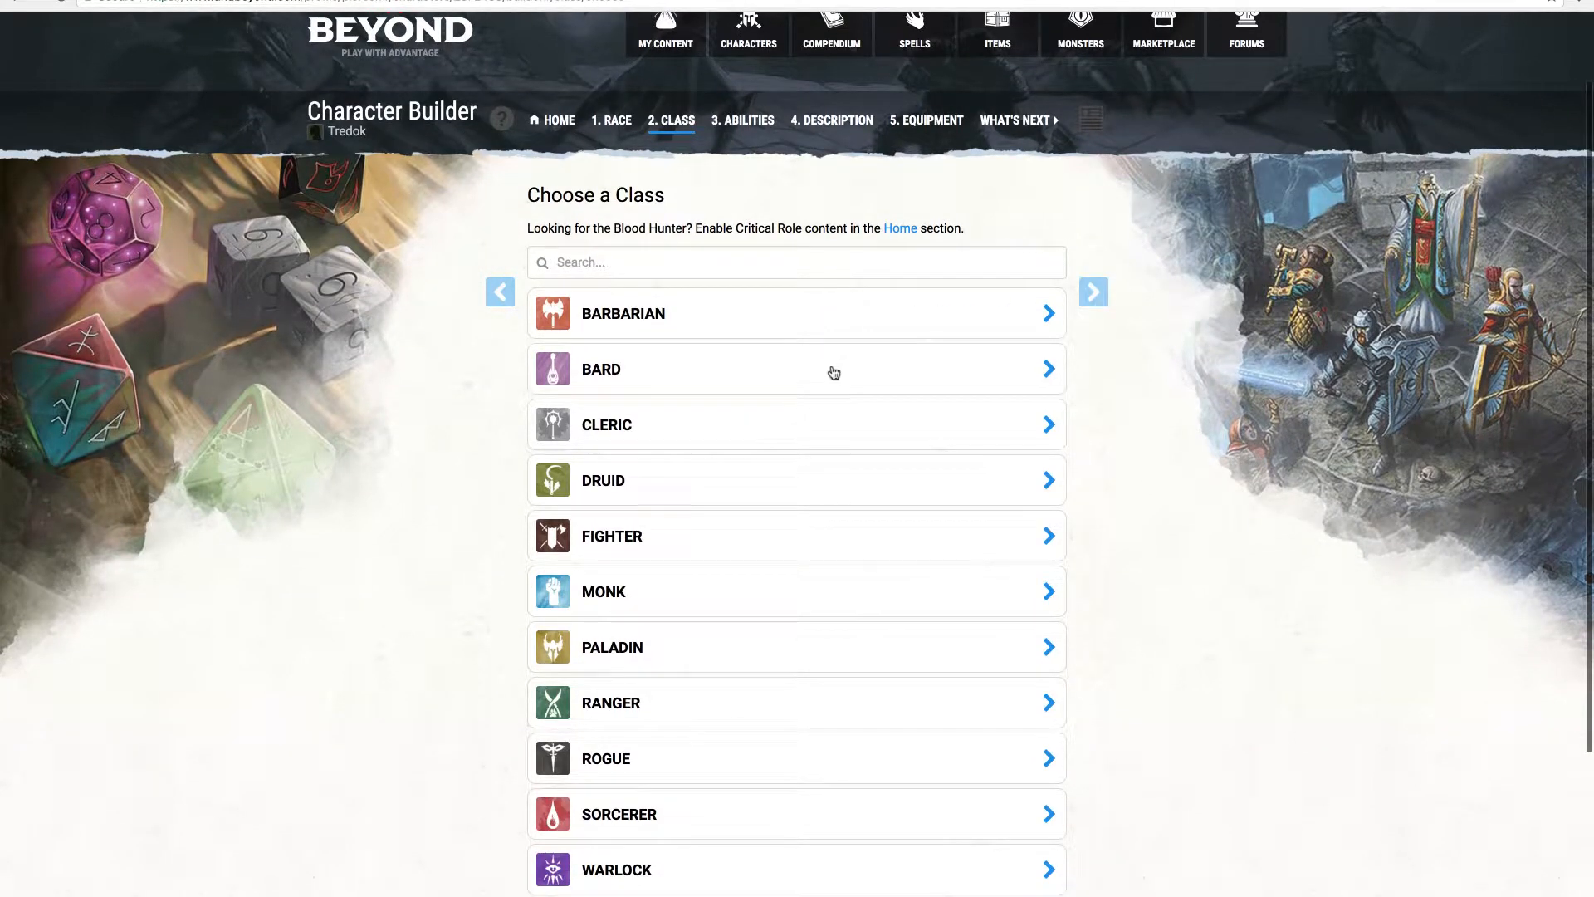
pyautogui.scroll(-1, 833, 372)
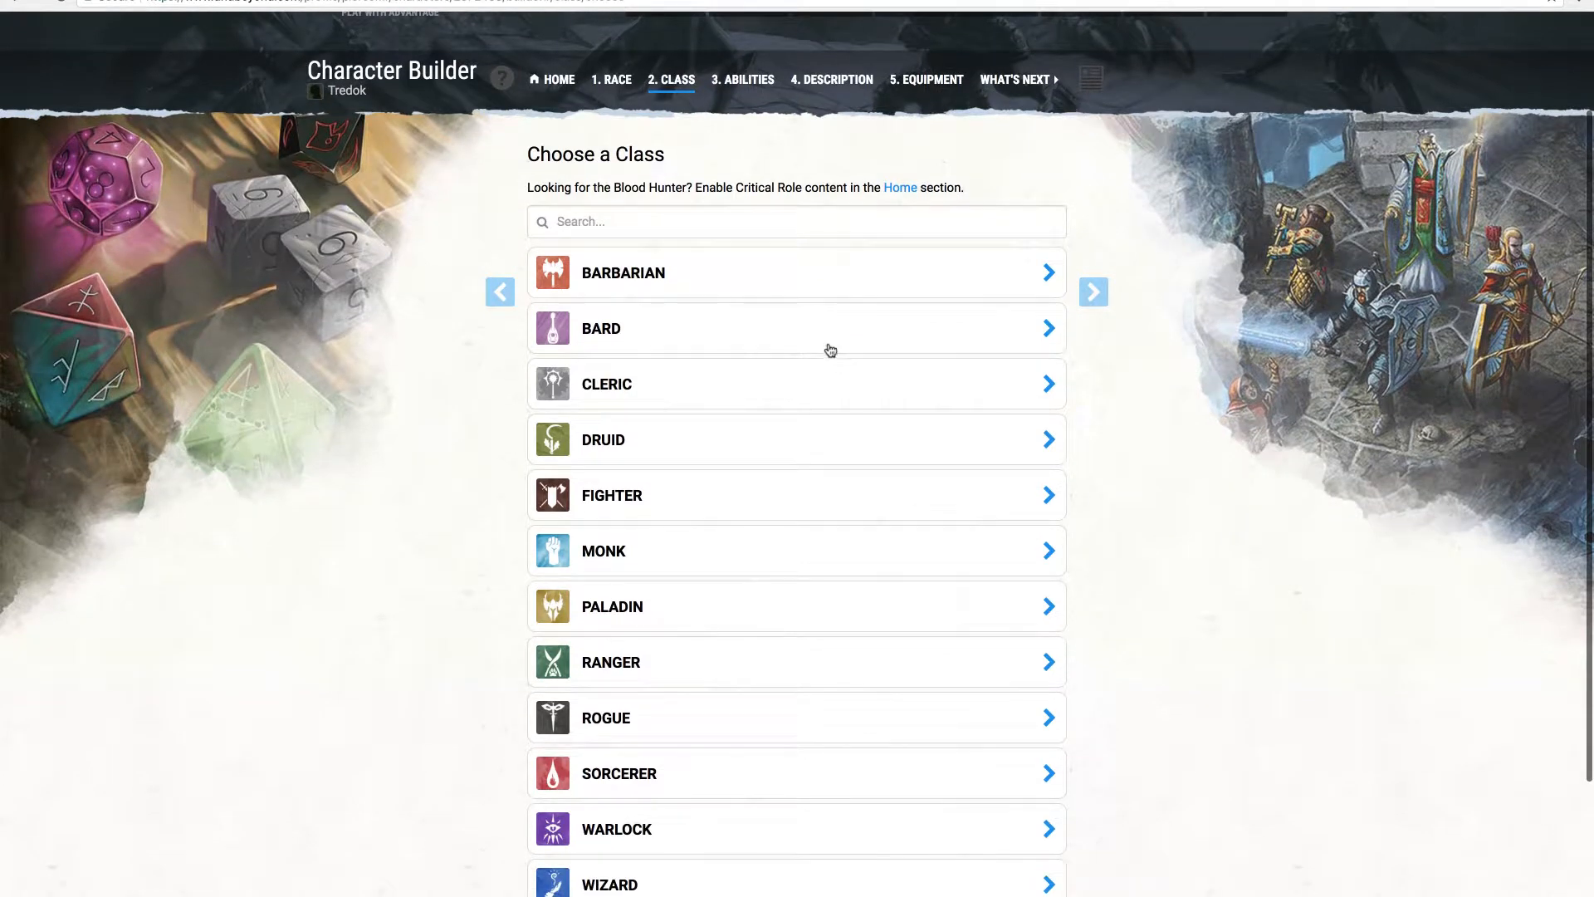
pyautogui.scroll(-3, 808, 436)
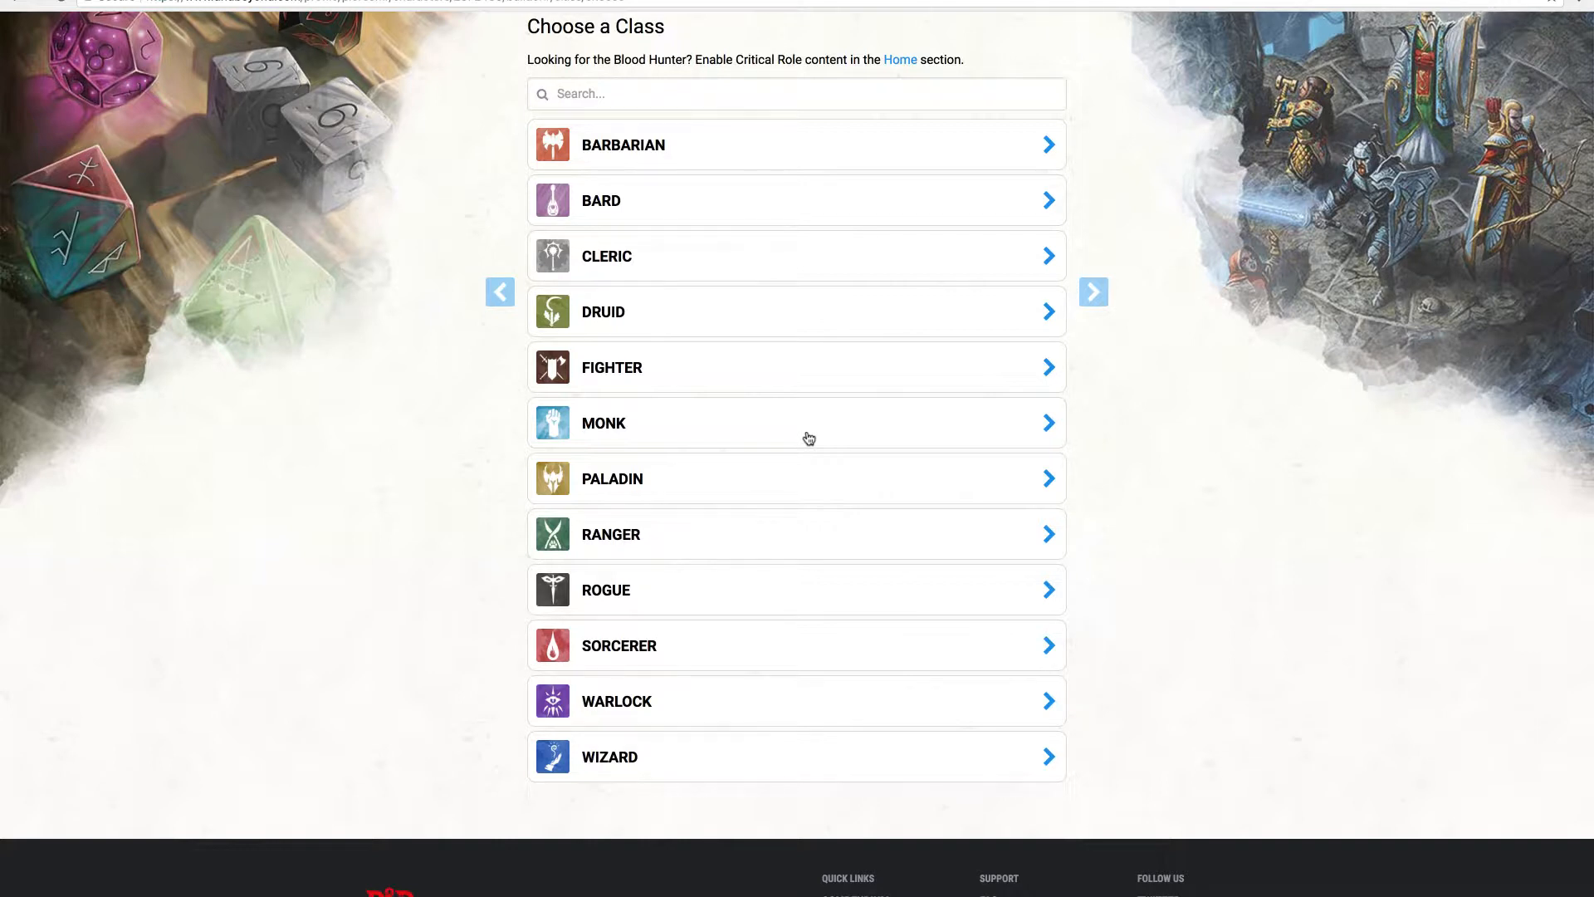
pyautogui.scroll(-2, 809, 439)
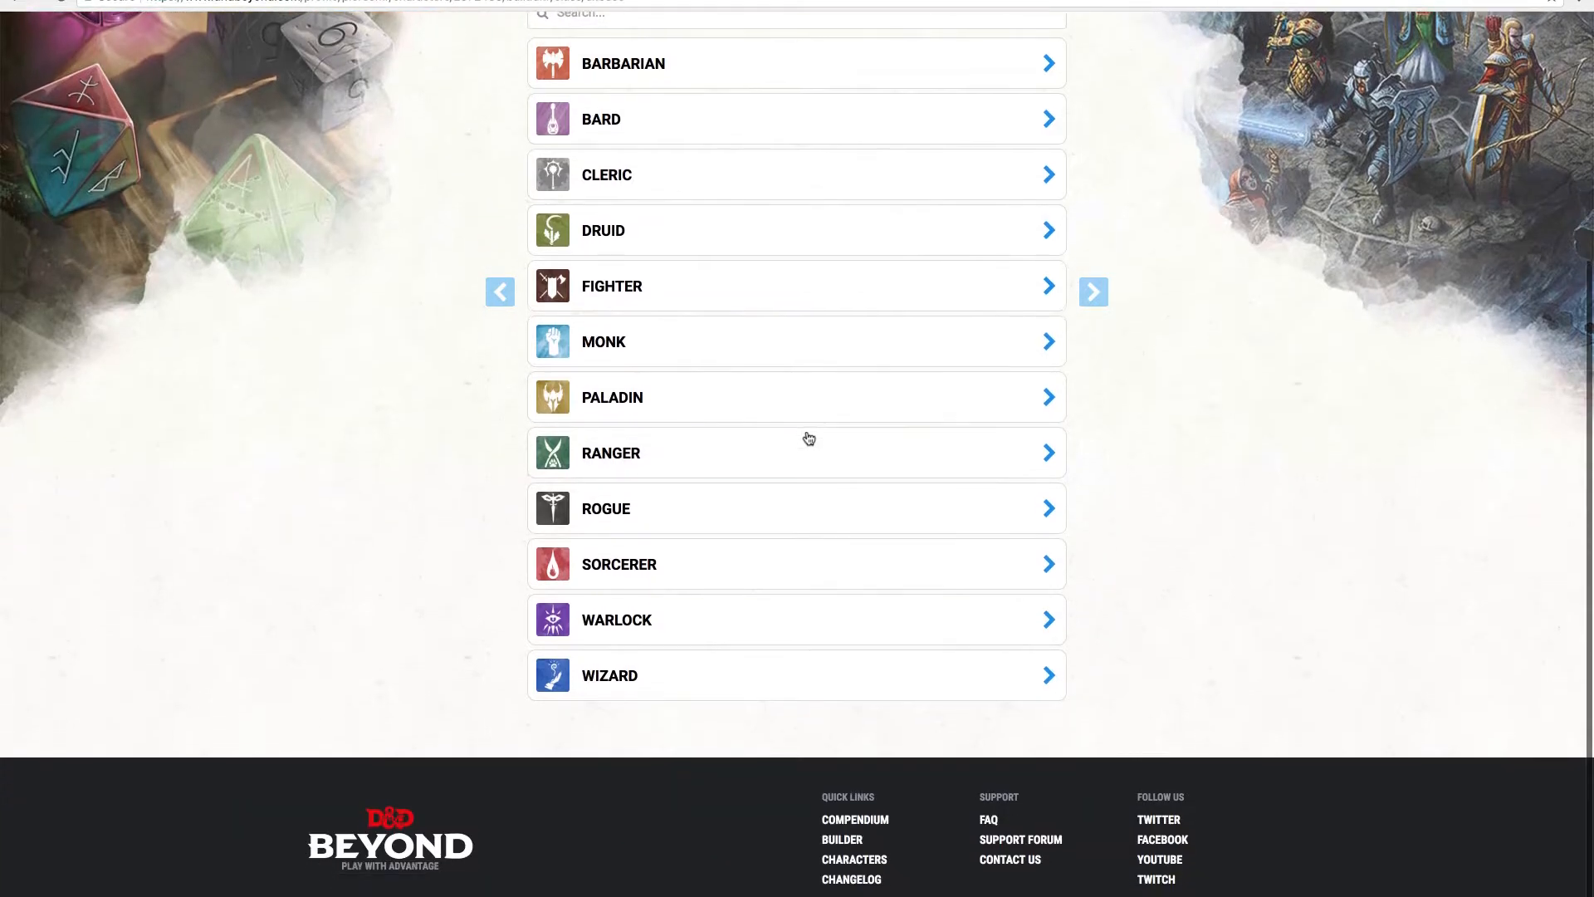
pyautogui.scroll(3, 808, 439)
pyautogui.scroll(-2, 809, 438)
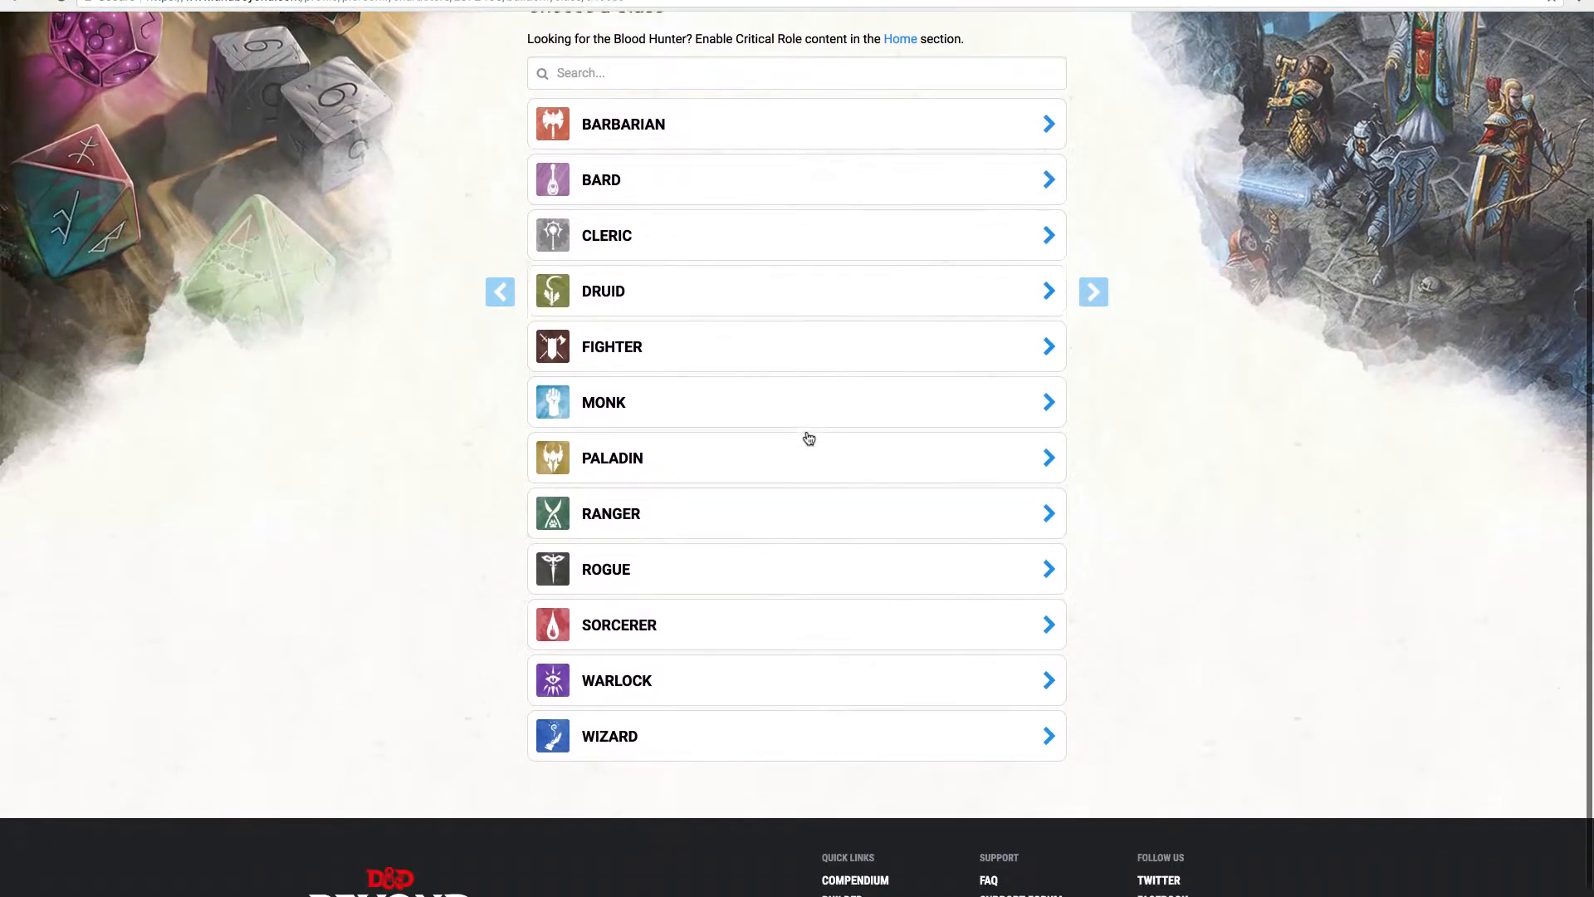
pyautogui.scroll(-1, 809, 437)
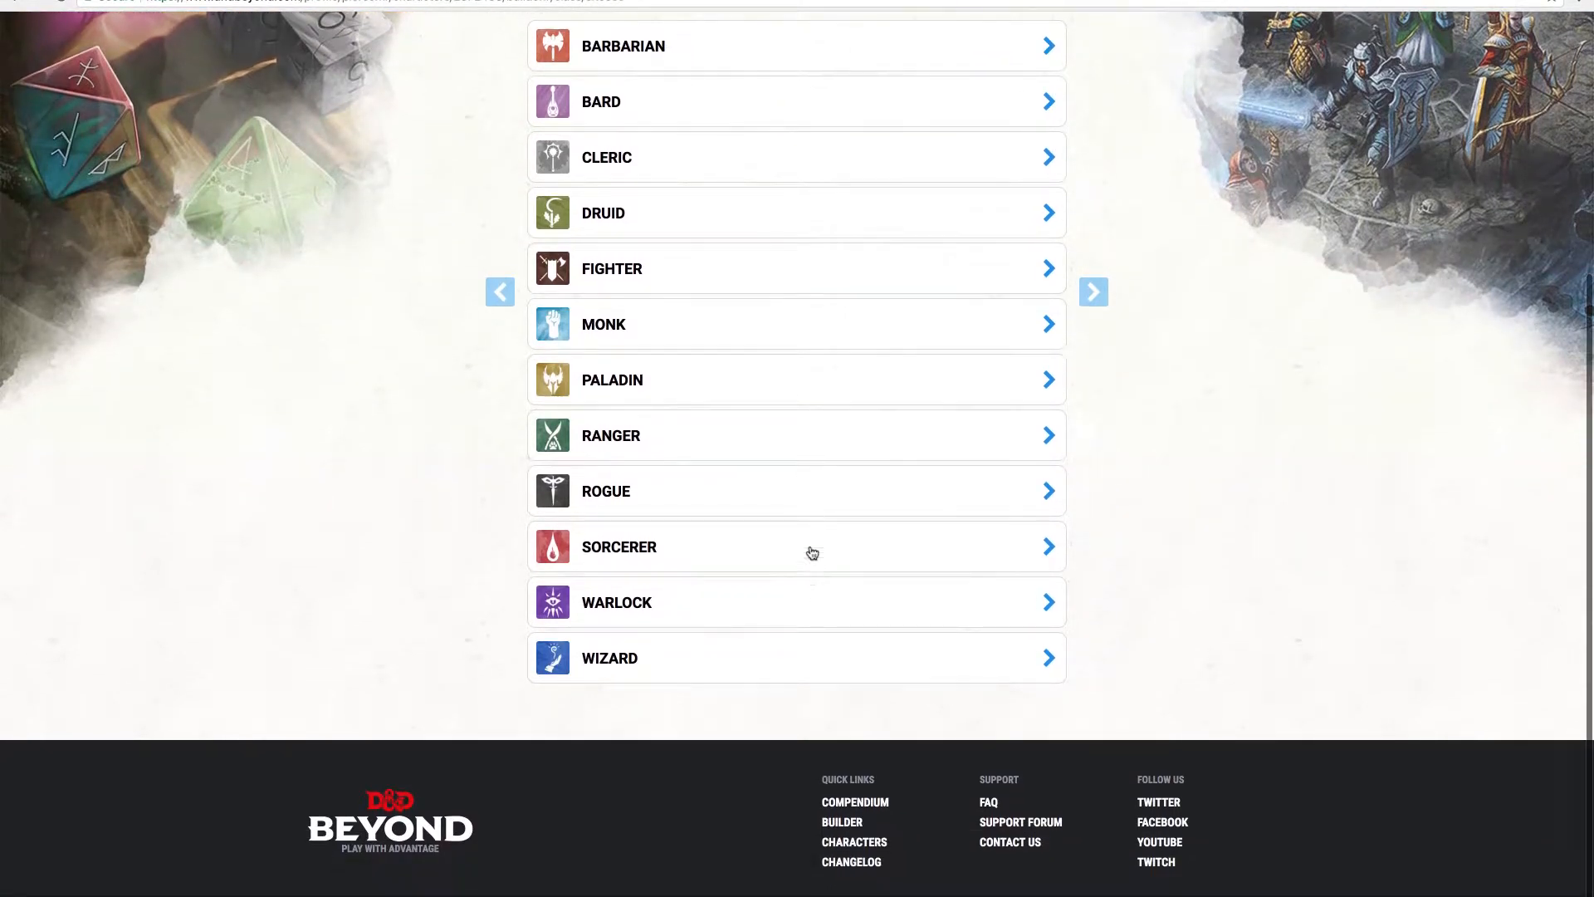
# Review the Warlock's features through the 20th-level Eldritch Master and add Warlock as the character's class
pyautogui.click(792, 609)
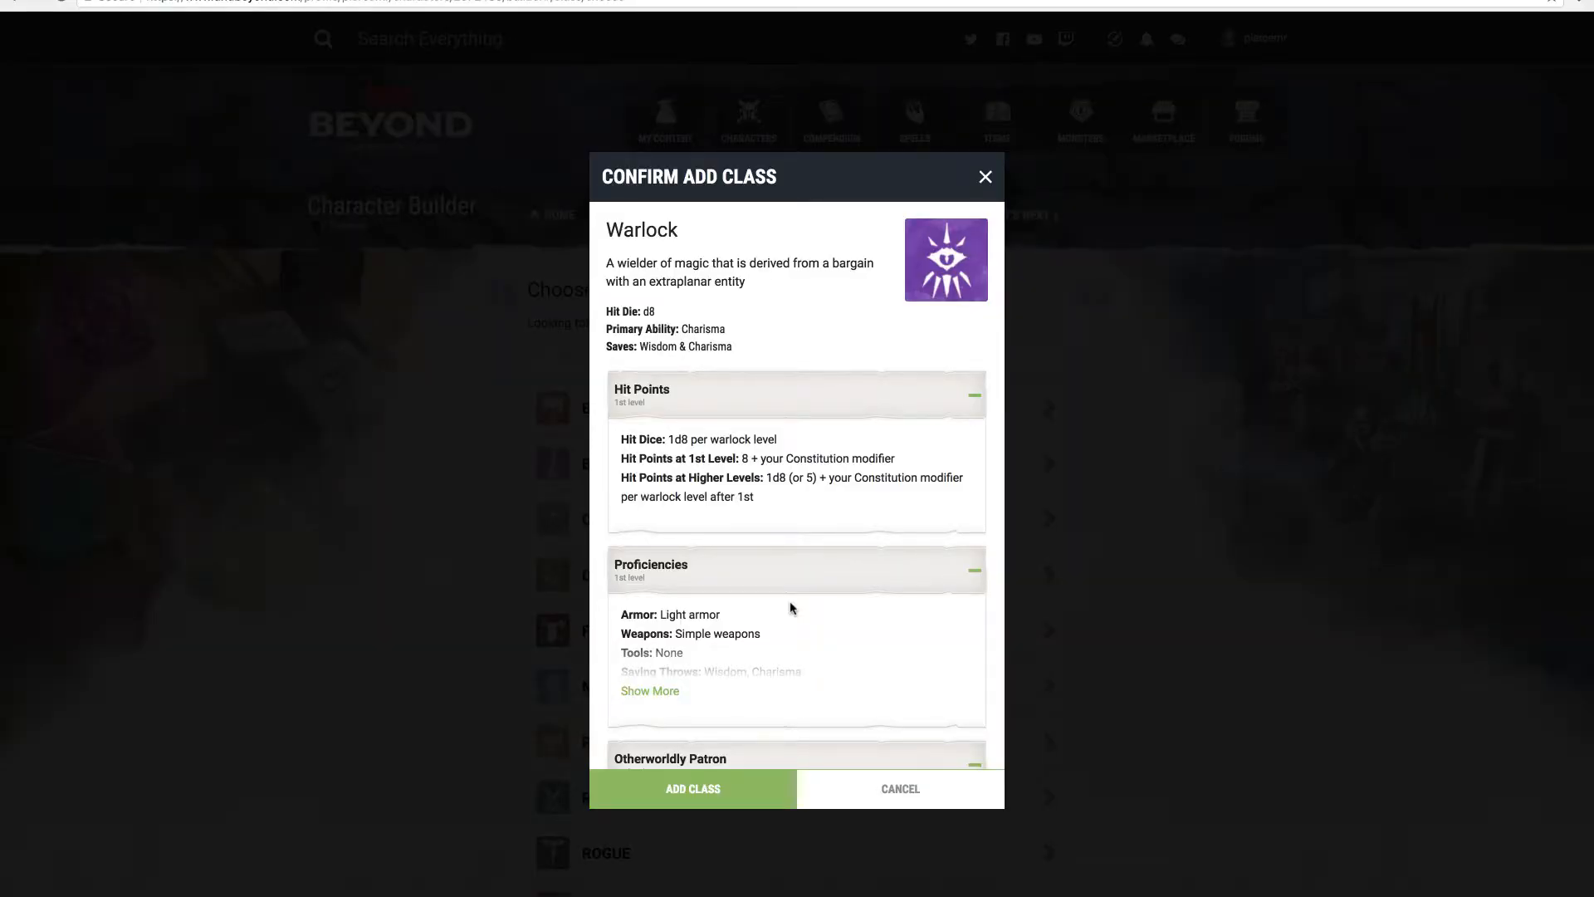
pyautogui.scroll(-8, 790, 609)
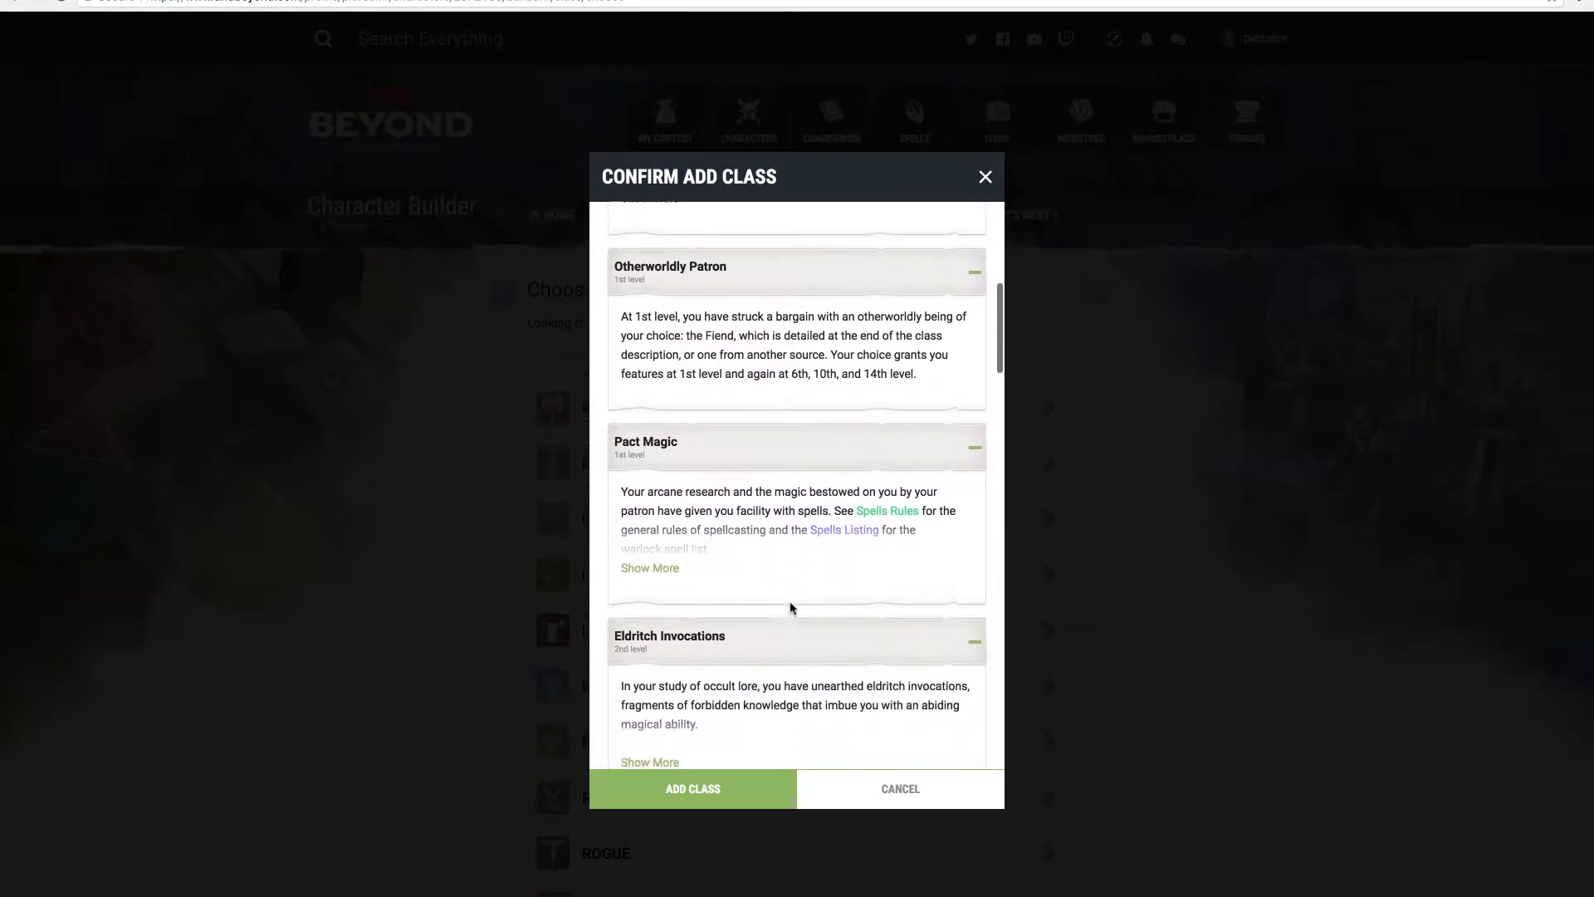
pyautogui.scroll(-10, 790, 609)
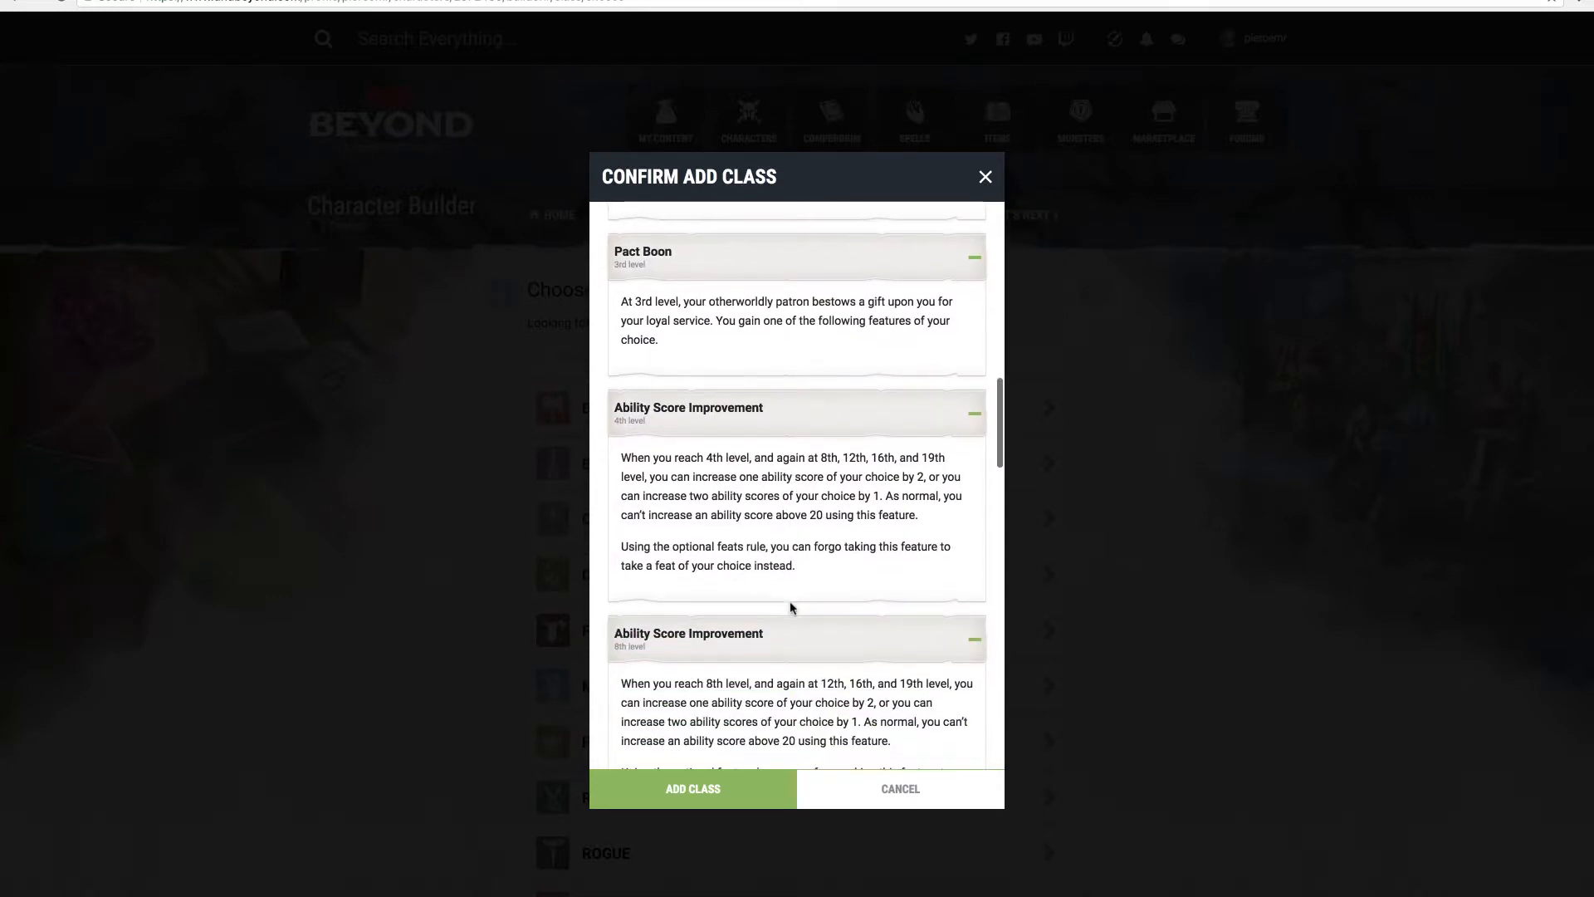
pyautogui.scroll(-10, 791, 609)
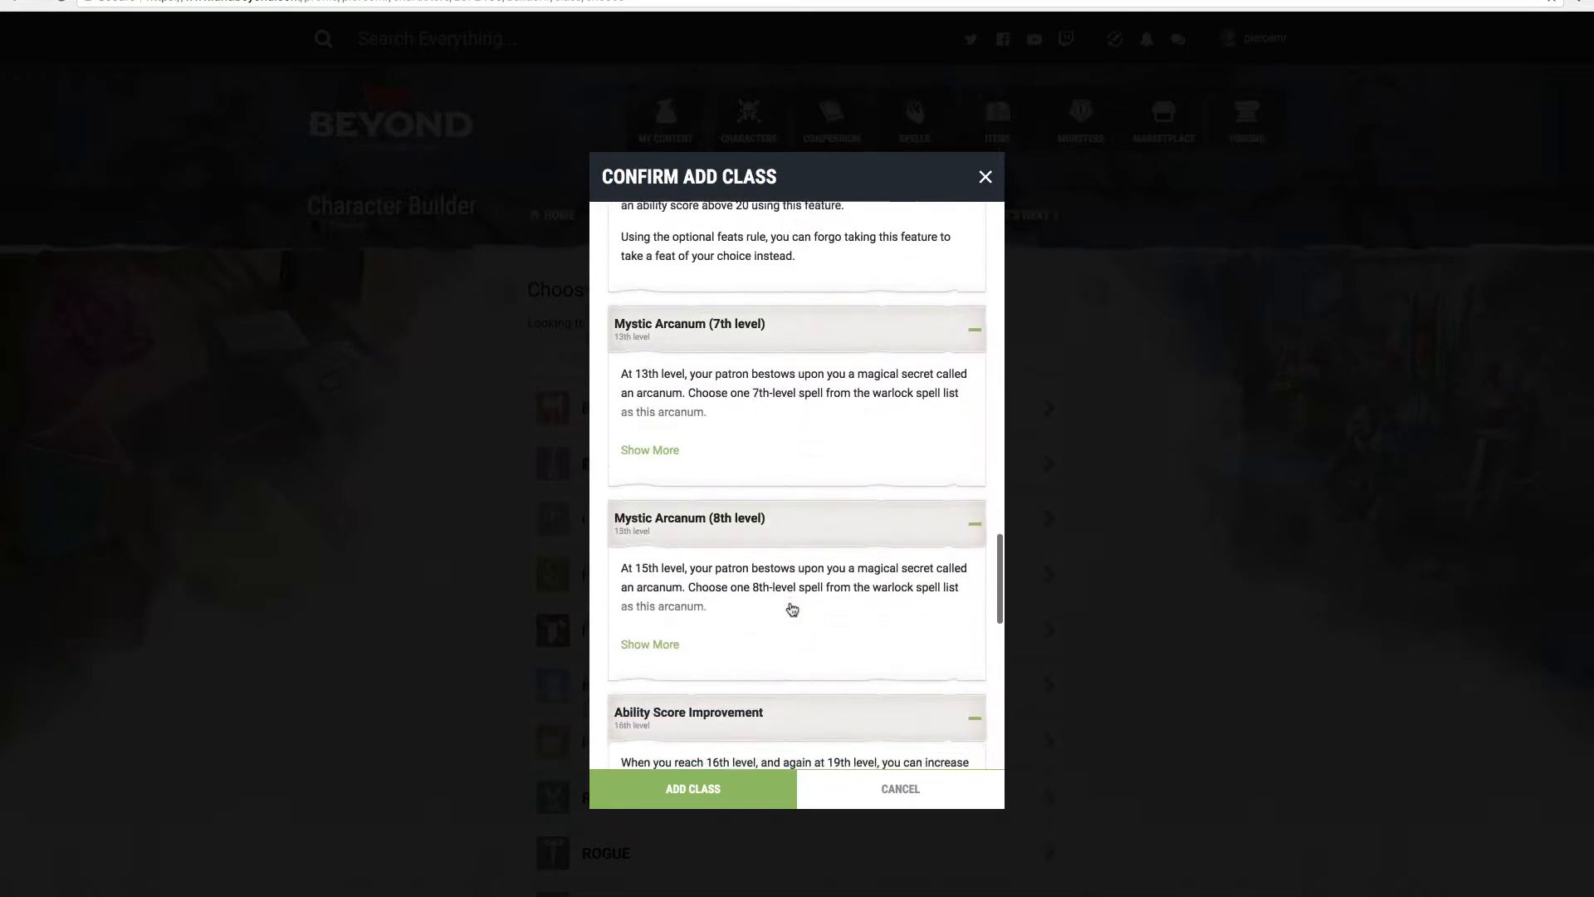
pyautogui.scroll(-2, 791, 609)
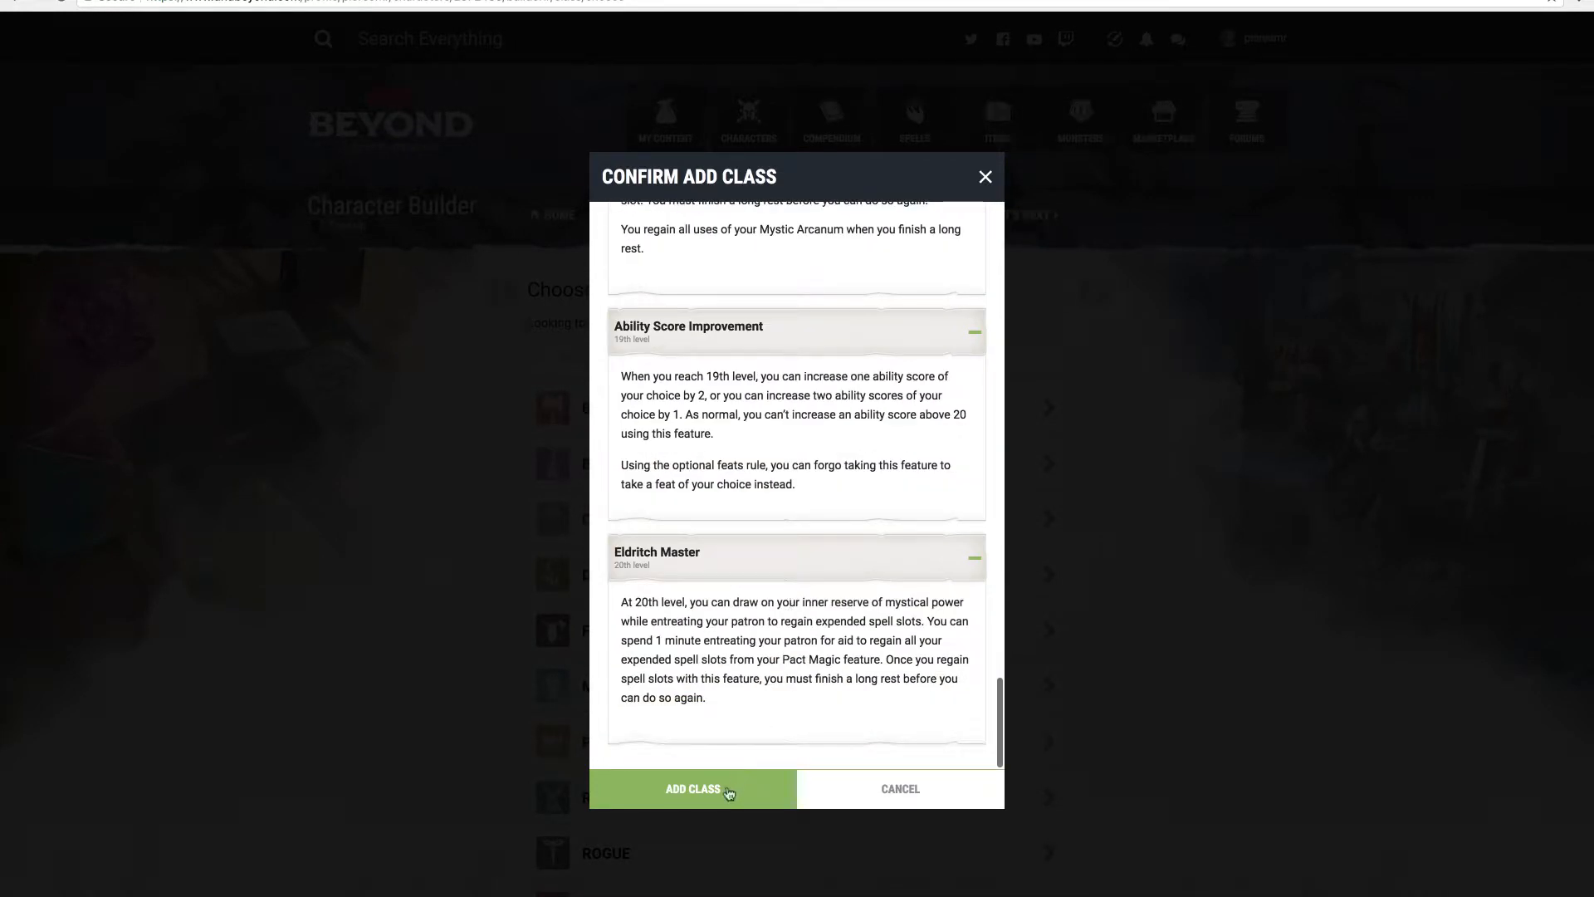
pyautogui.click(728, 789)
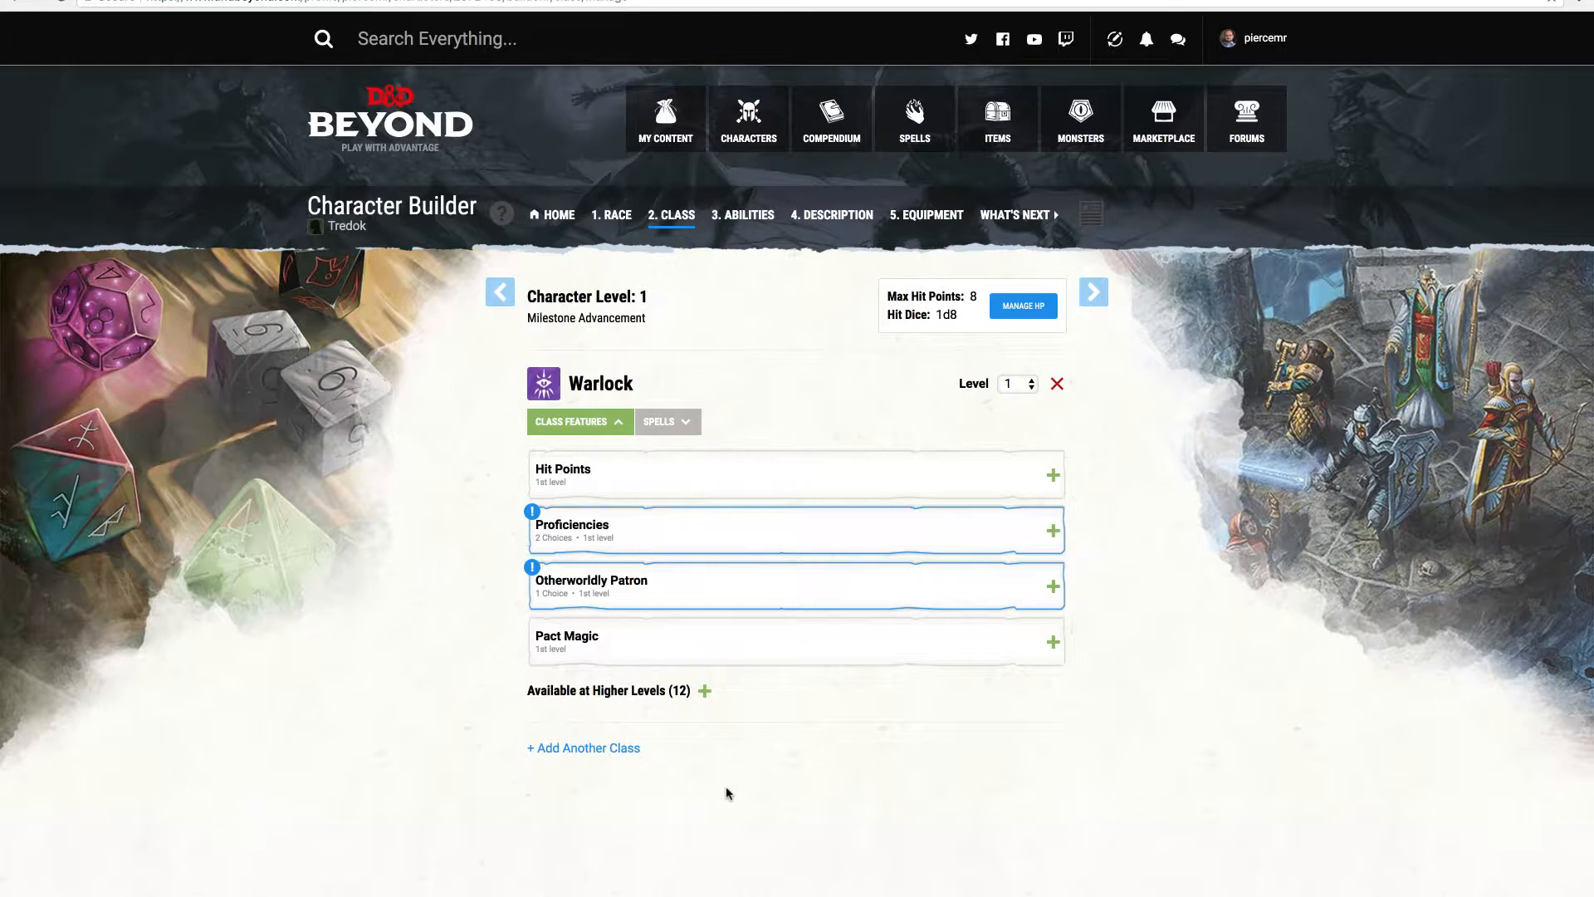
# Choose Arcana and Investigation as the two Warlock skills under the Proficiencies feature
pyautogui.click(925, 531)
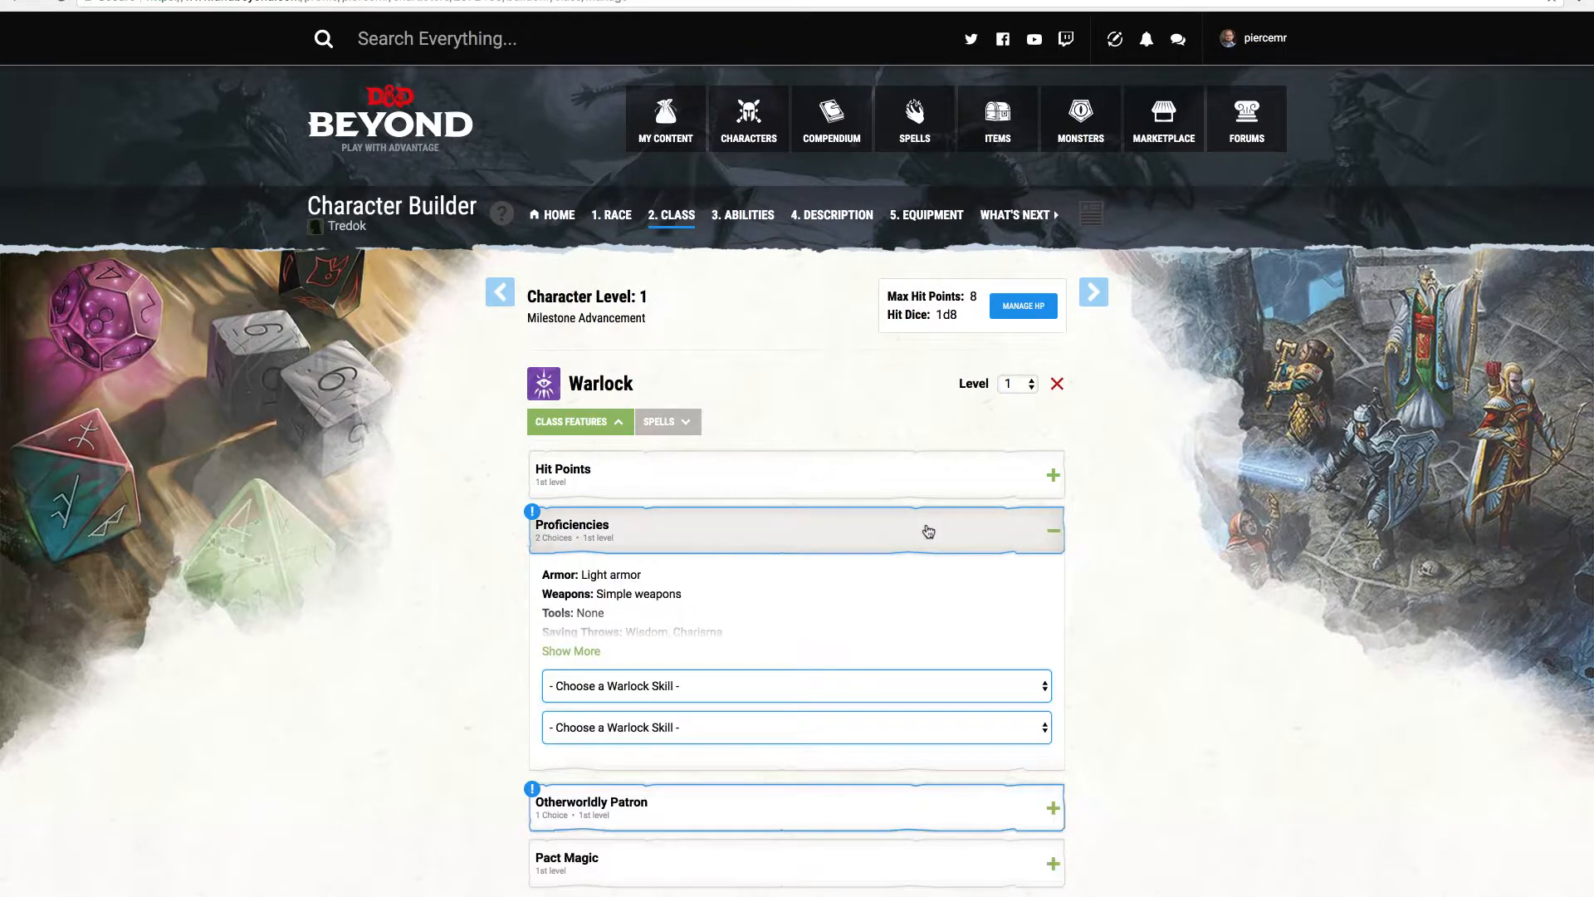
pyautogui.scroll(-3, 928, 531)
pyautogui.scroll(-1, 928, 531)
pyautogui.click(1028, 413)
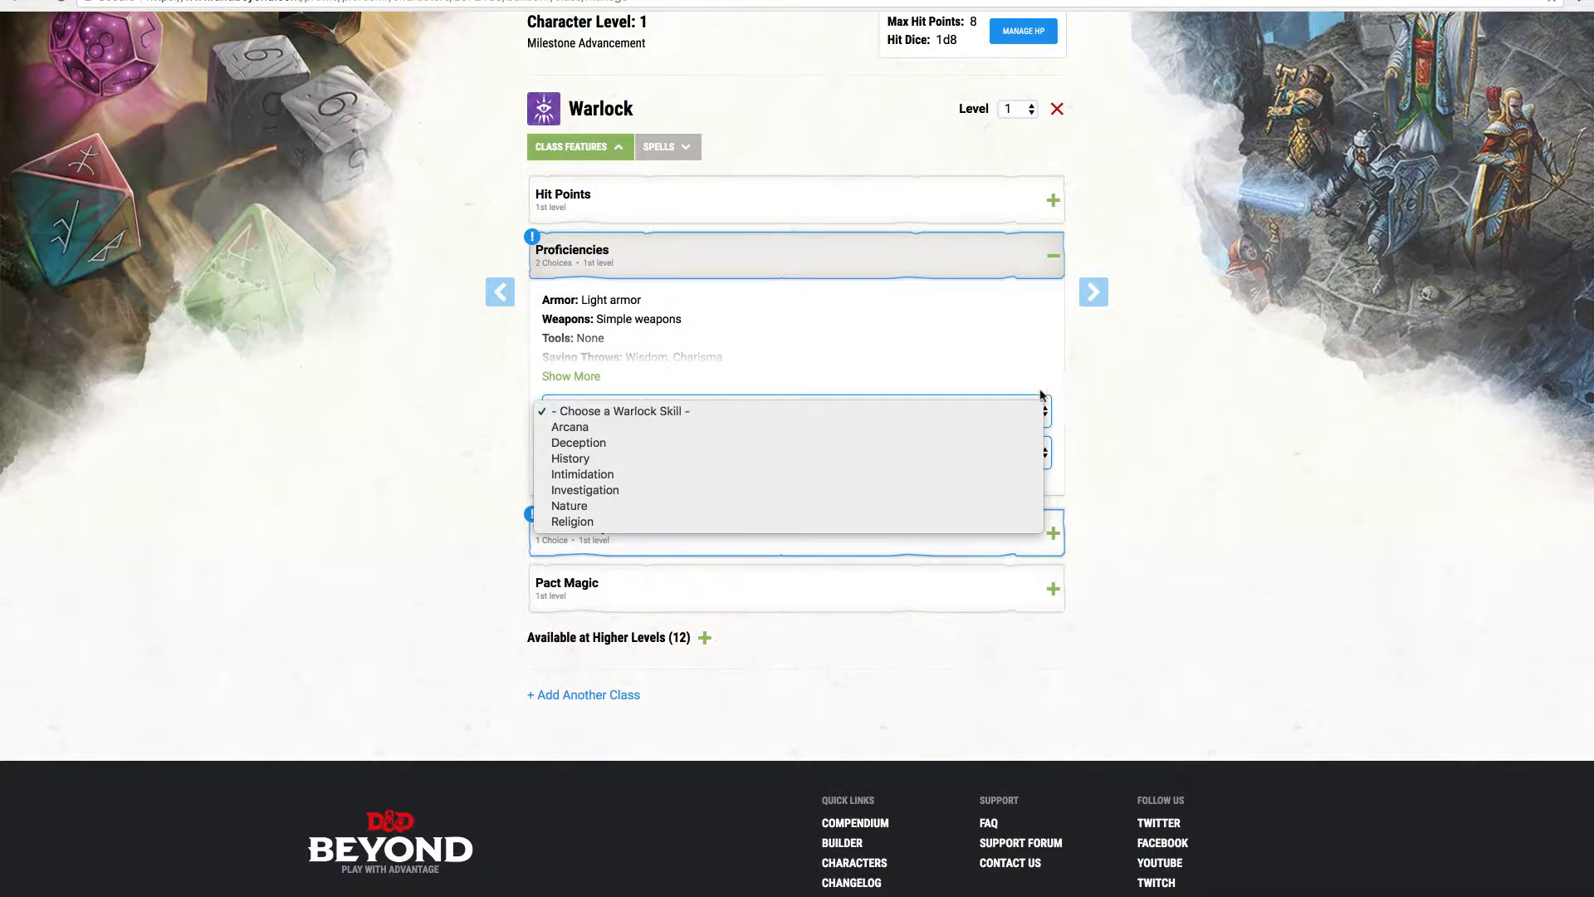
pyautogui.click(976, 429)
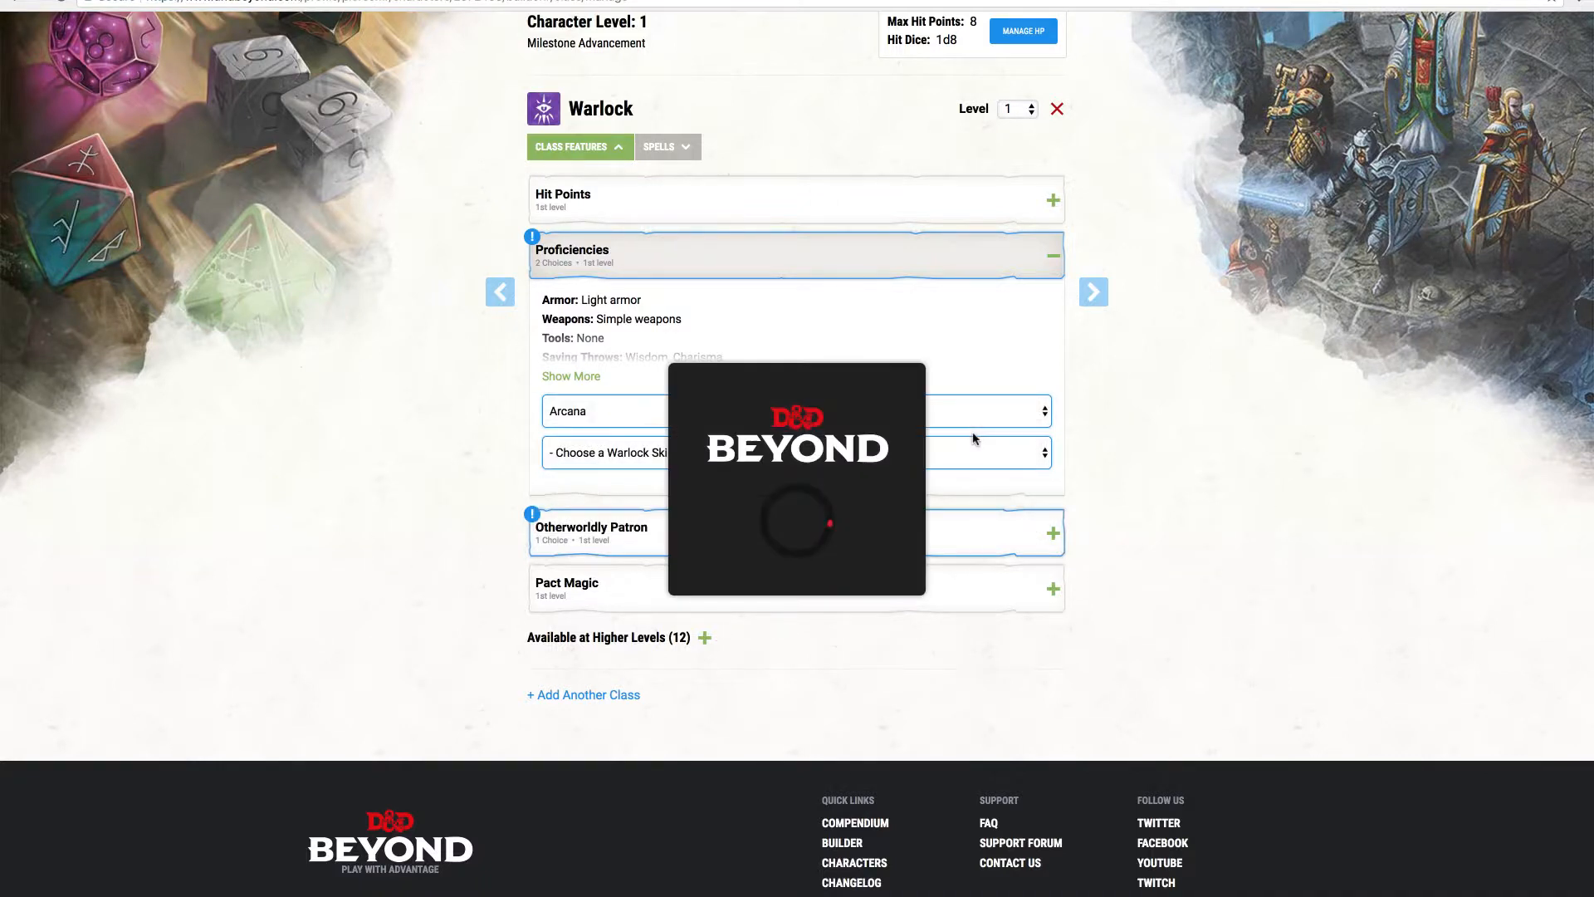
pyautogui.click(946, 455)
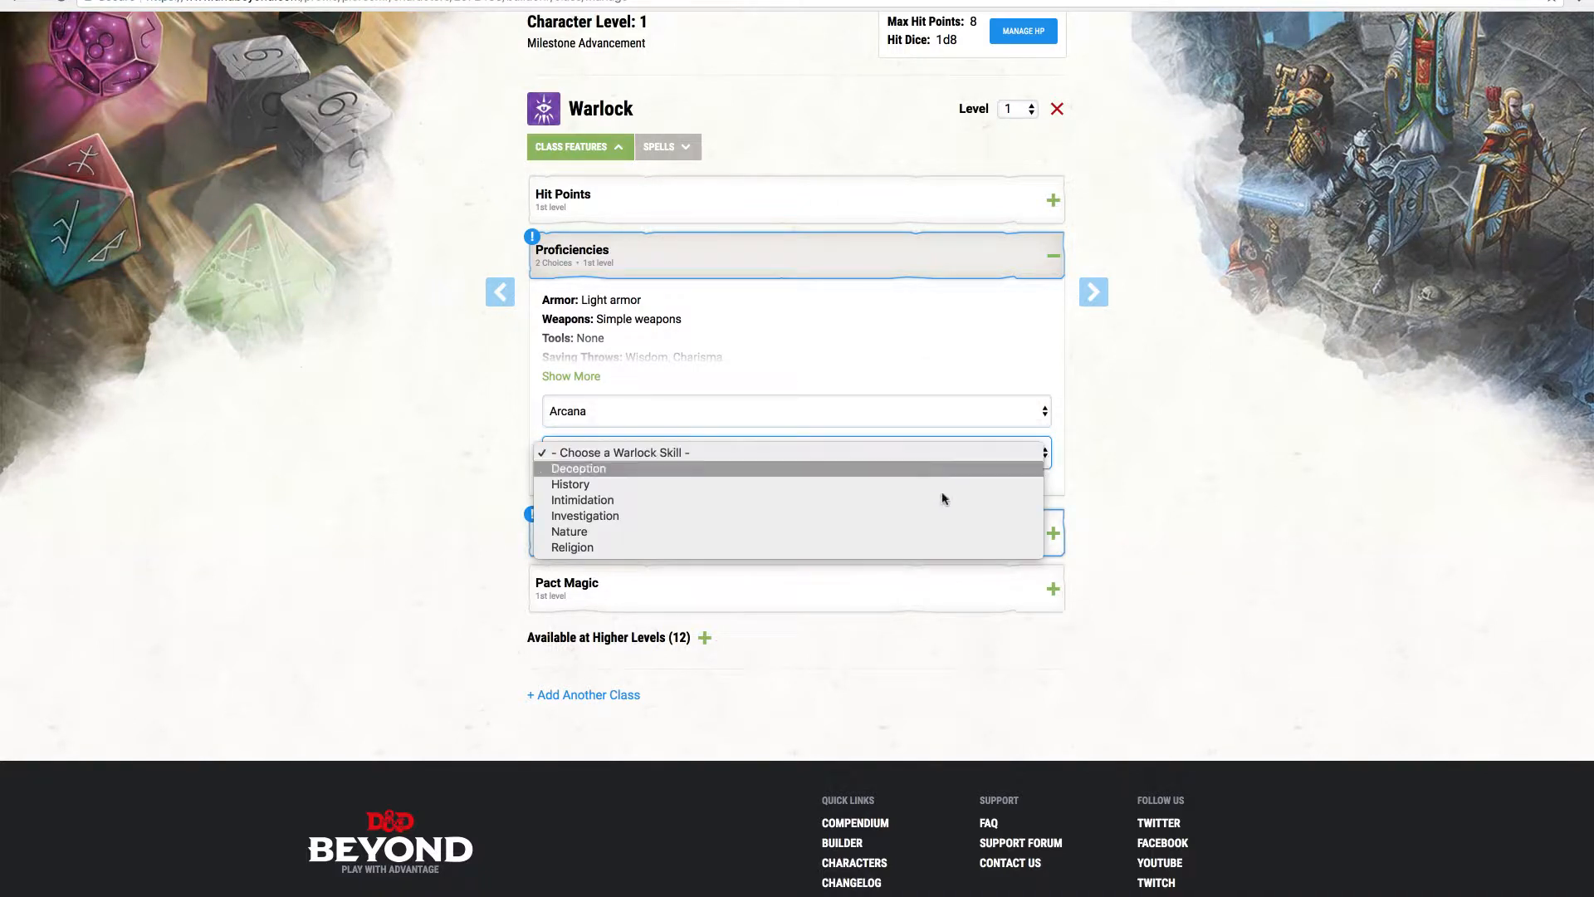
pyautogui.click(905, 517)
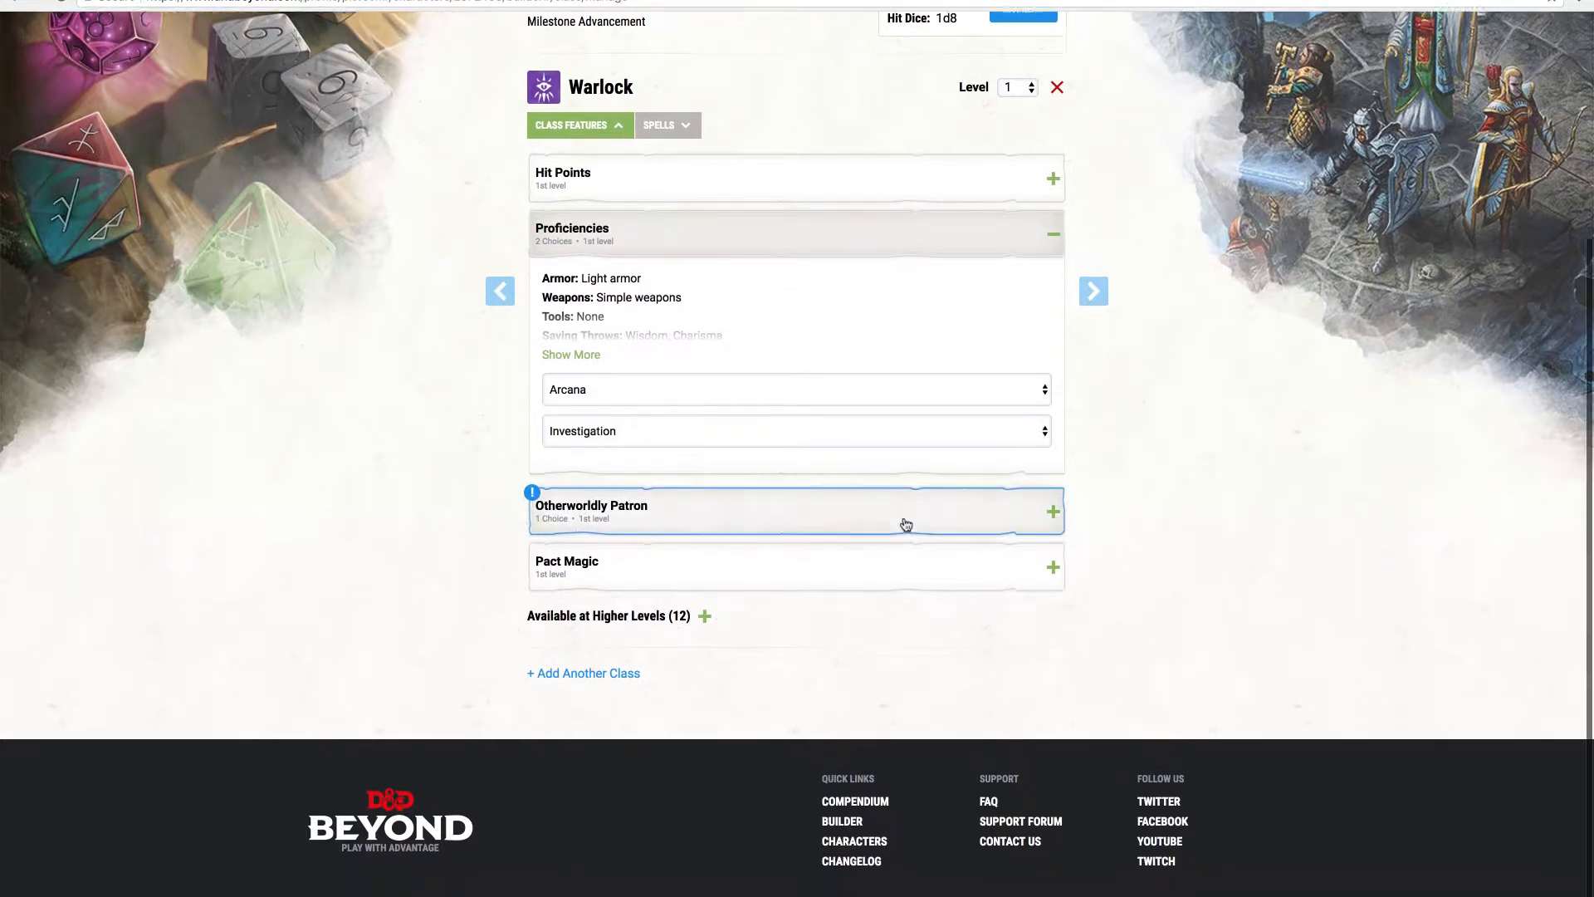
# Choose The Hexblade as the Warlock's Otherworldly Patron
pyautogui.click(938, 523)
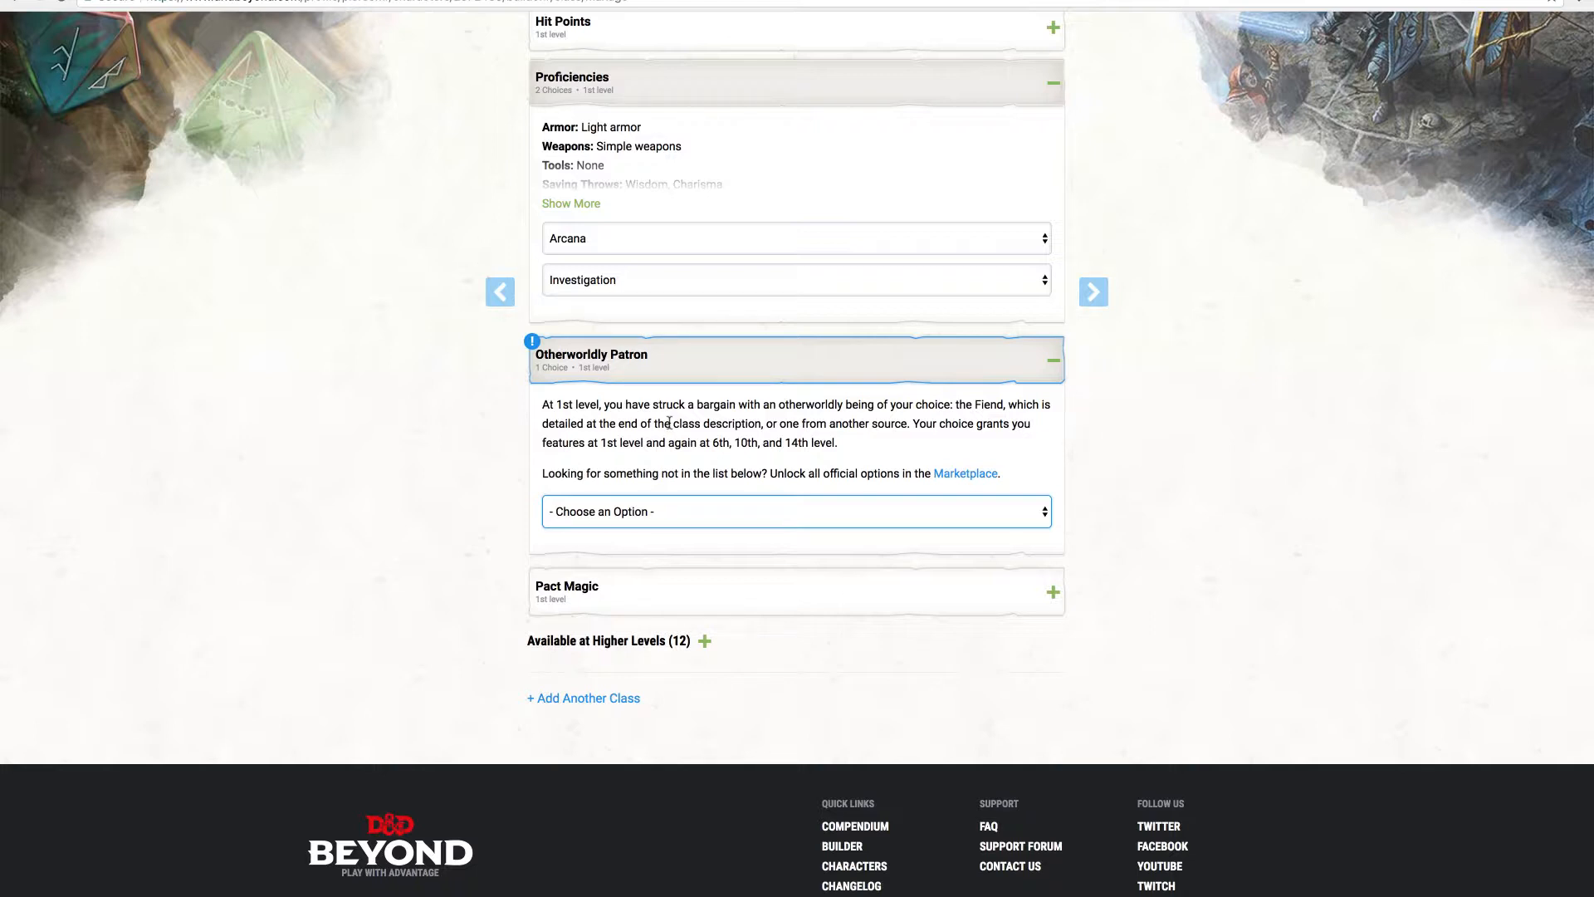
pyautogui.click(987, 513)
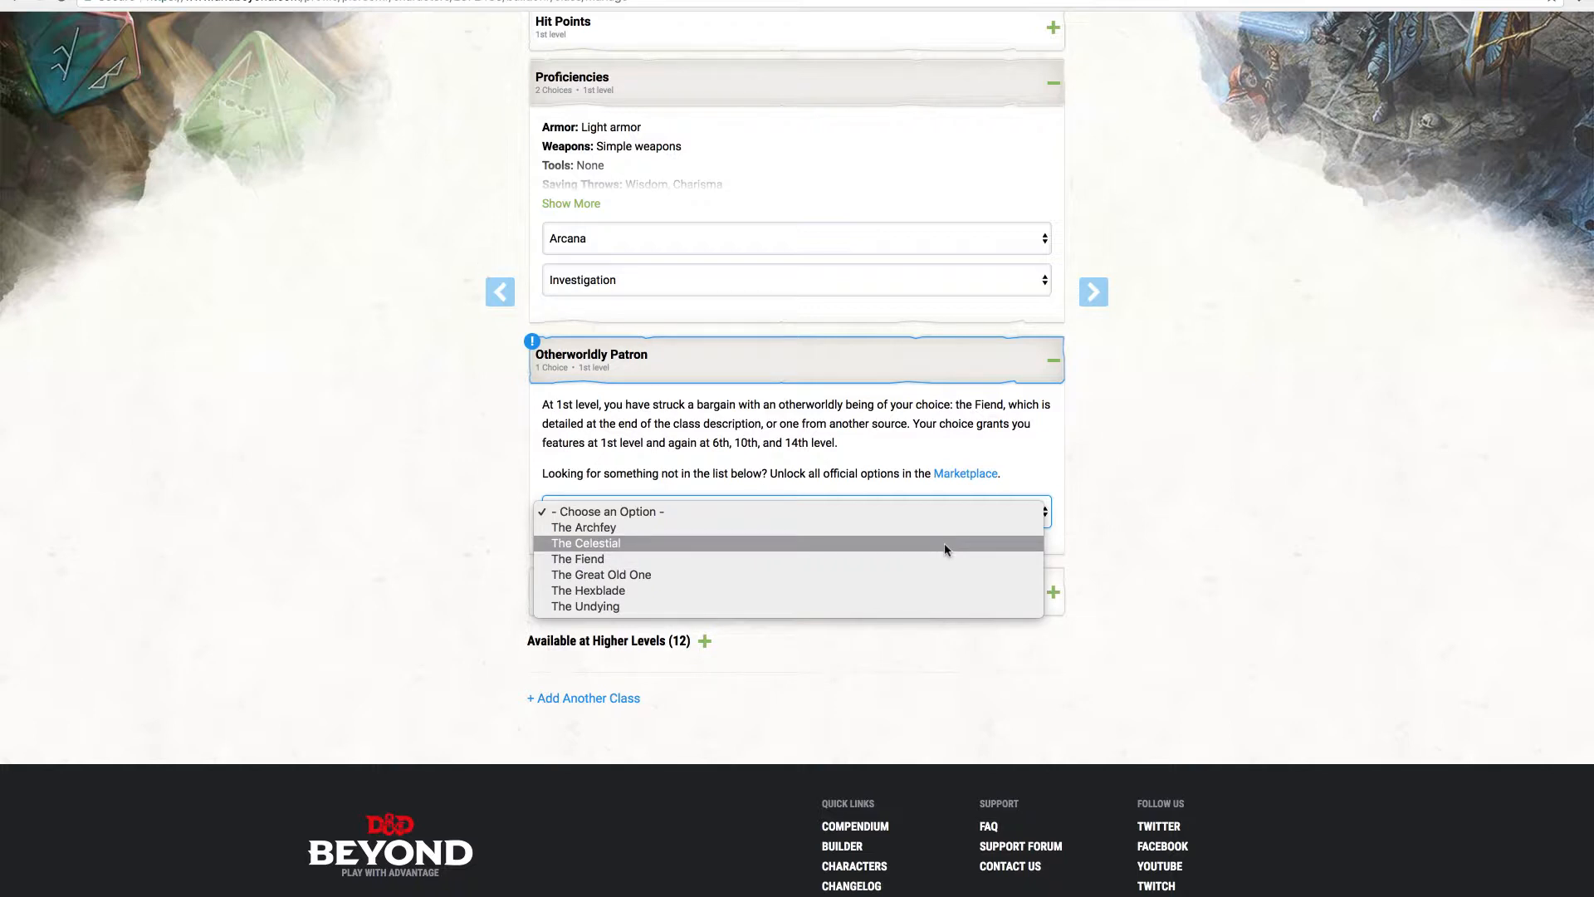
pyautogui.click(921, 597)
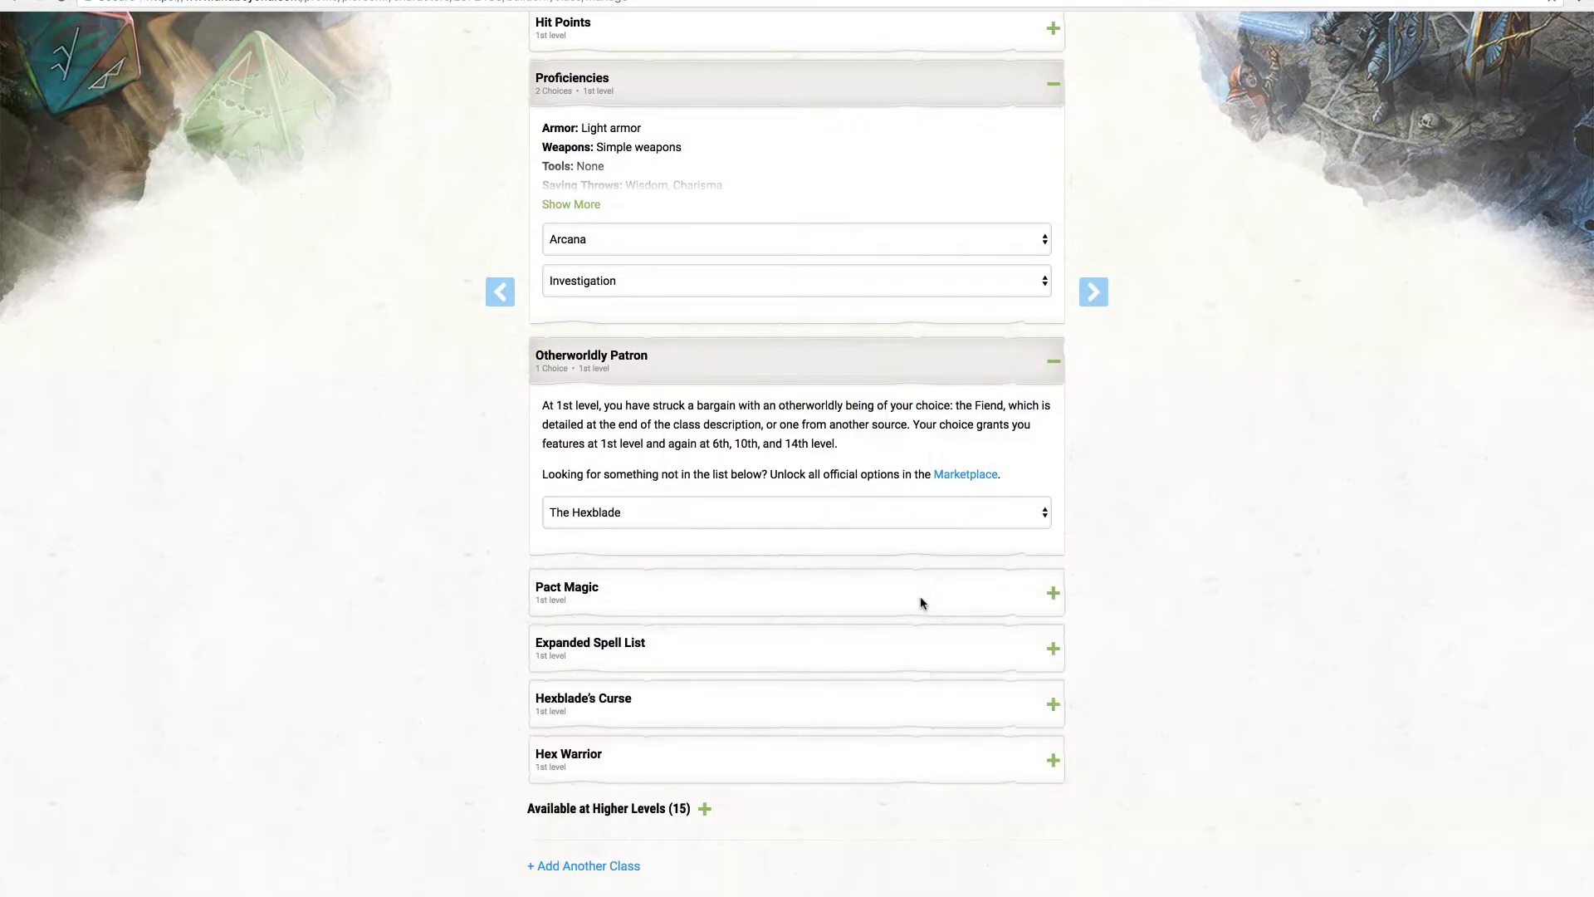
# Briefly expand the Pact Magic and Hex Warrior features and the list of features available at higher levels, collapsing each again
pyautogui.scroll(-3, 921, 603)
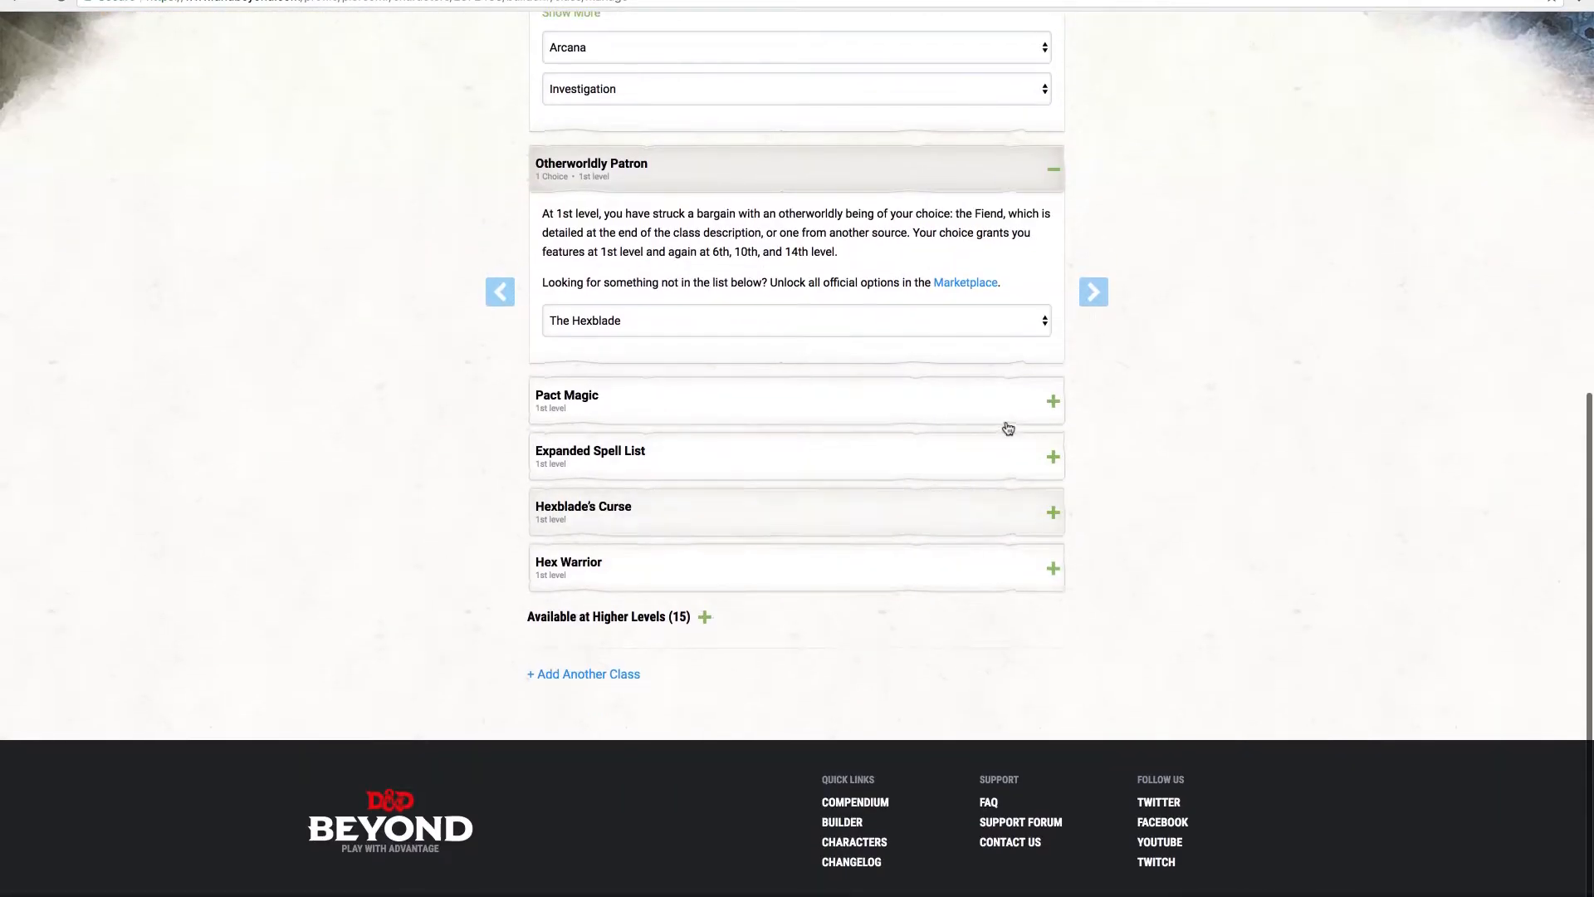
pyautogui.click(1044, 404)
pyautogui.click(1044, 405)
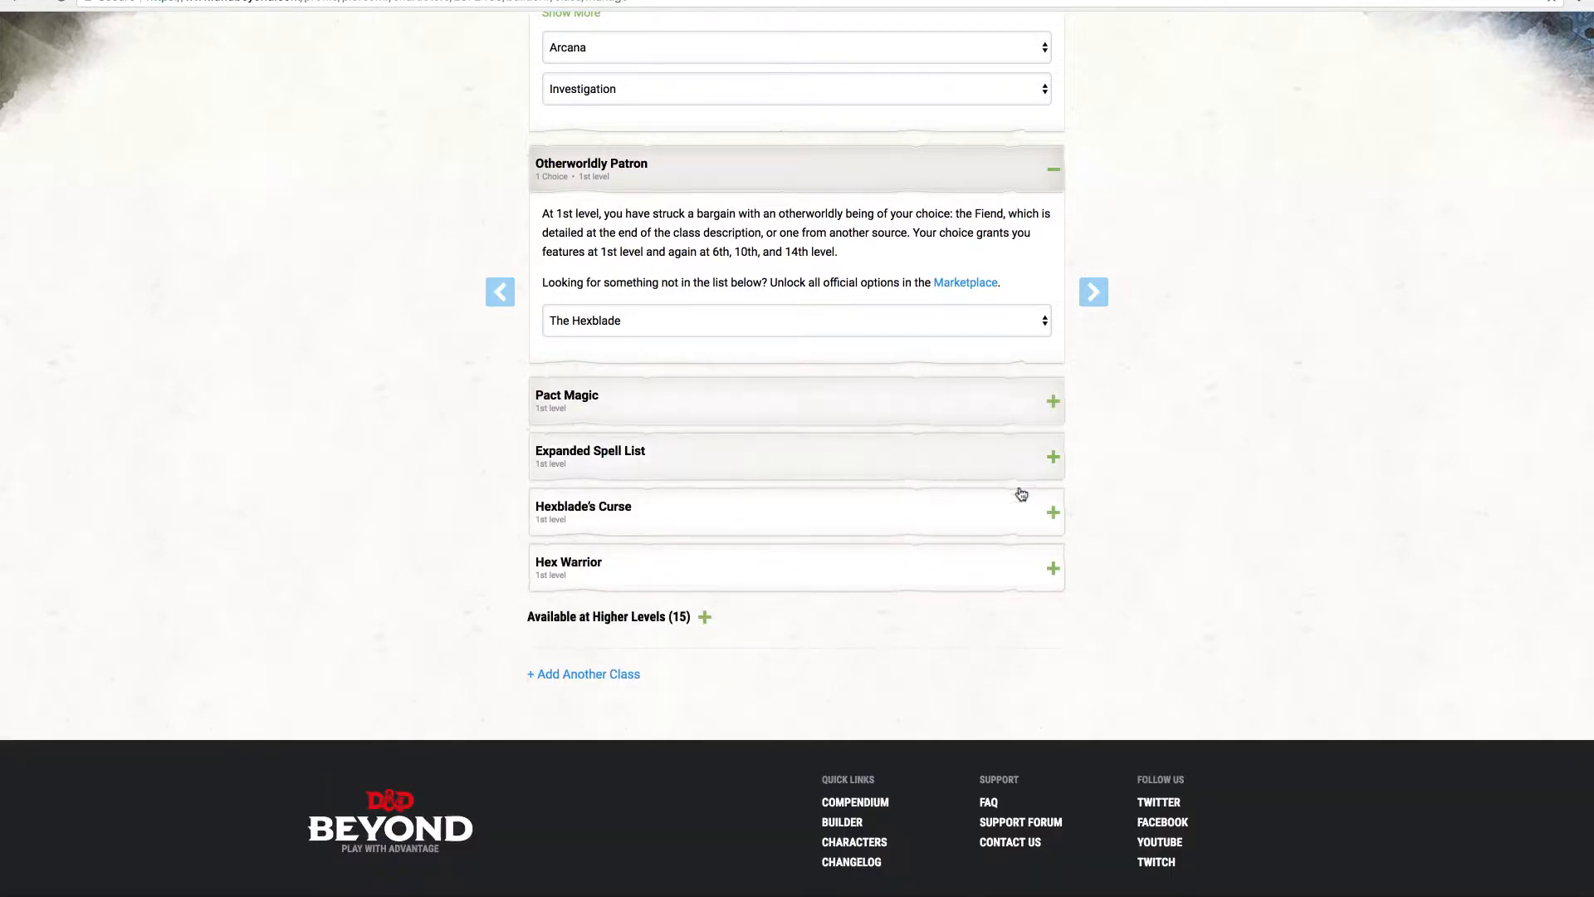
pyautogui.click(1003, 577)
pyautogui.click(1004, 582)
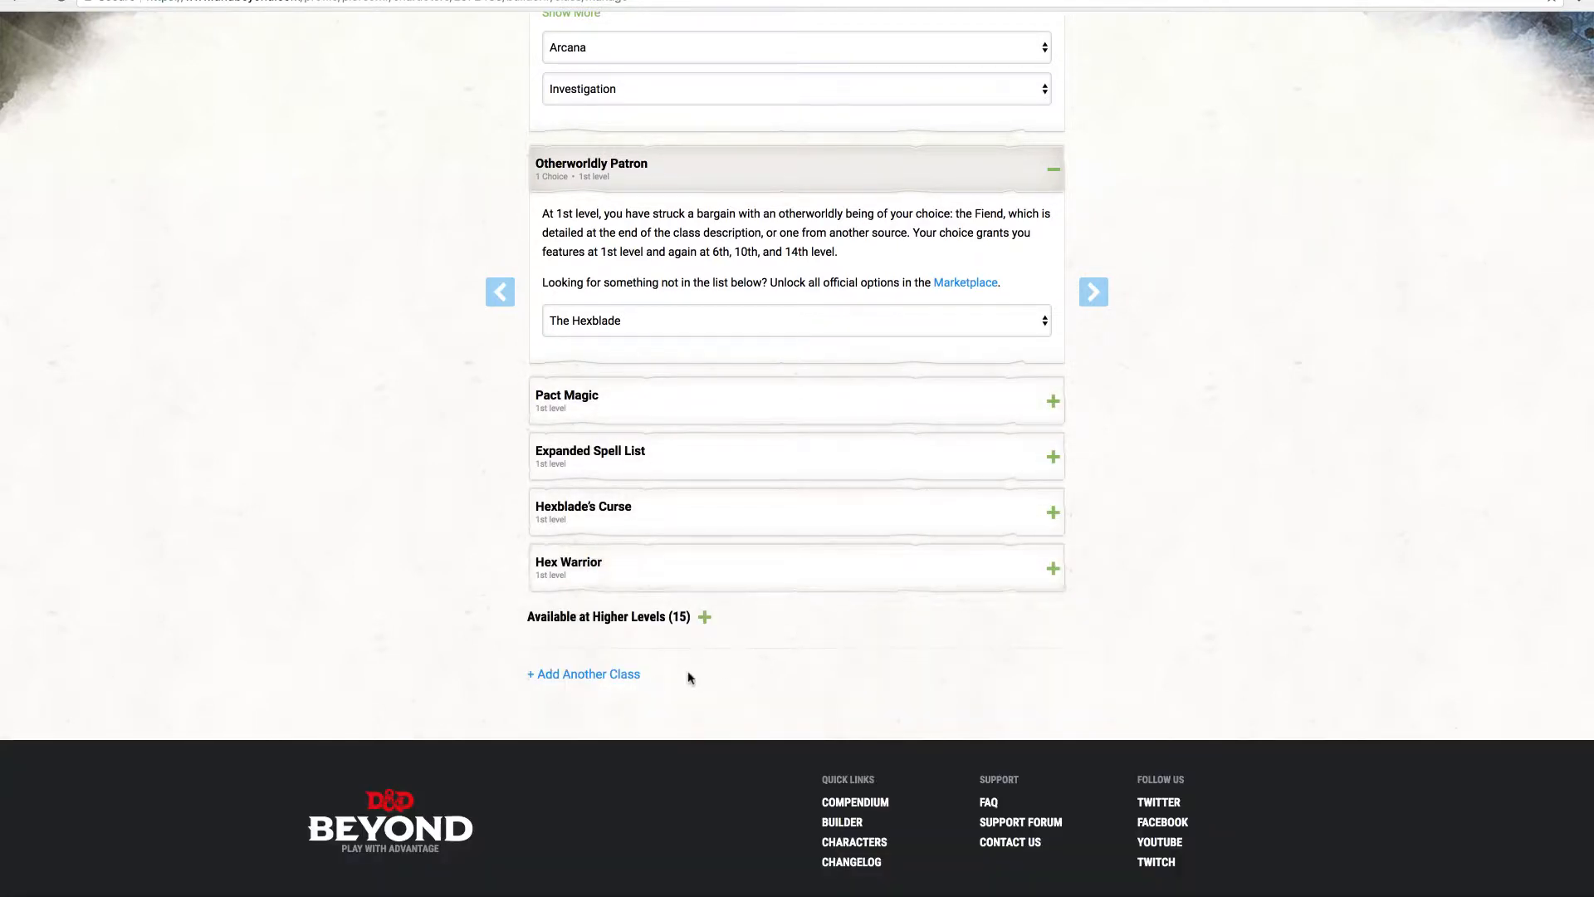
pyautogui.click(658, 617)
pyautogui.scroll(-2, 657, 618)
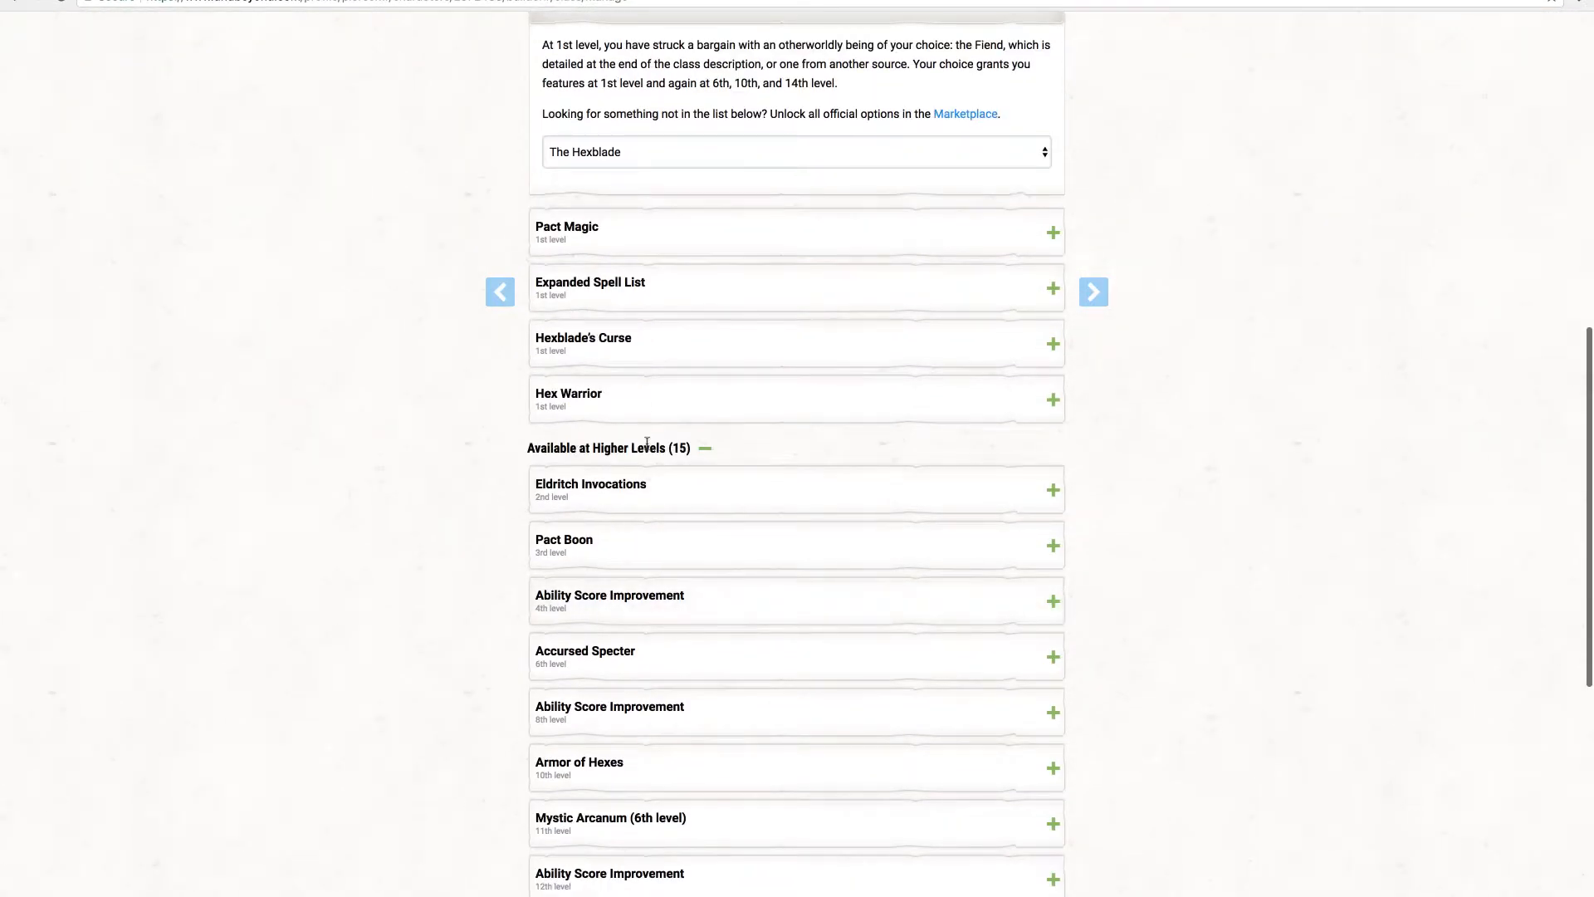
pyautogui.click(704, 454)
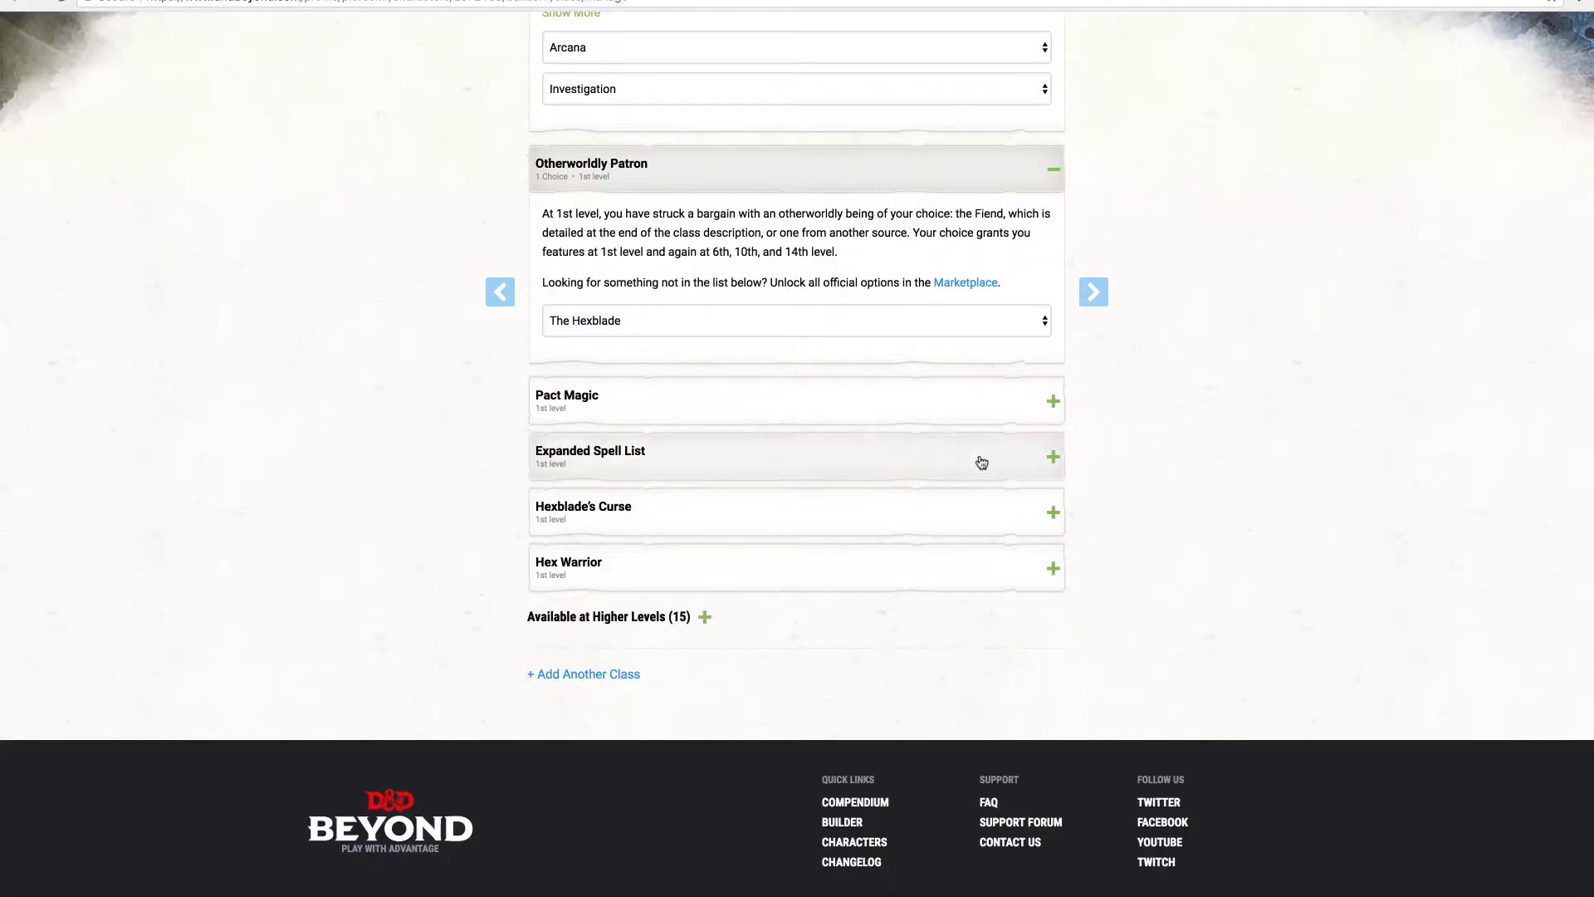
# Set the Warlock class level to 5
pyautogui.scroll(8, 982, 461)
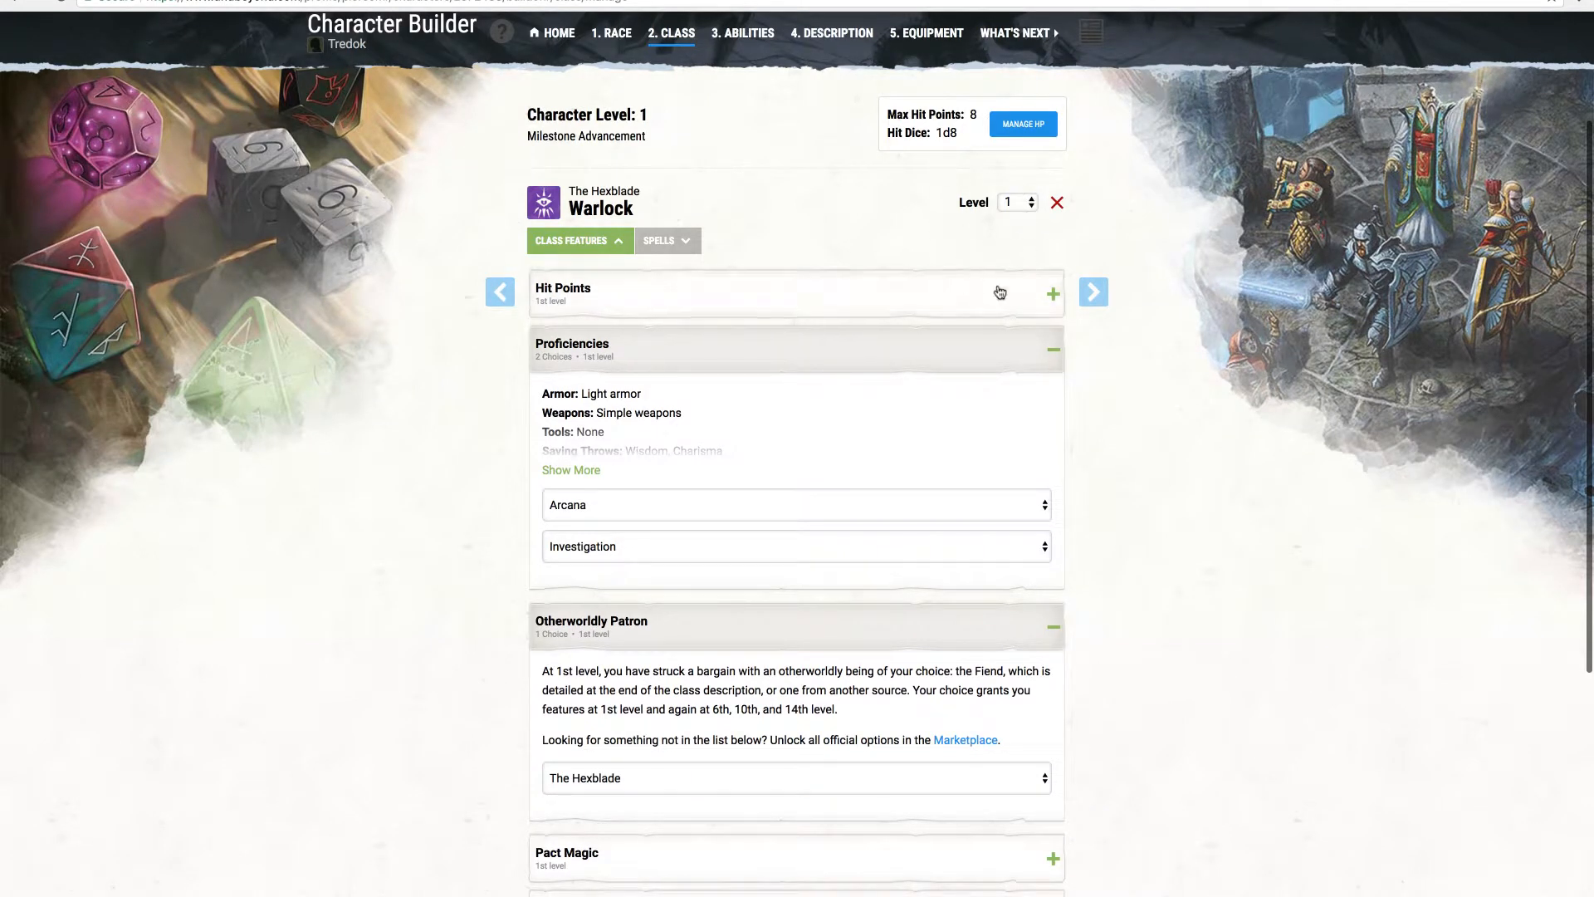
pyautogui.click(1030, 203)
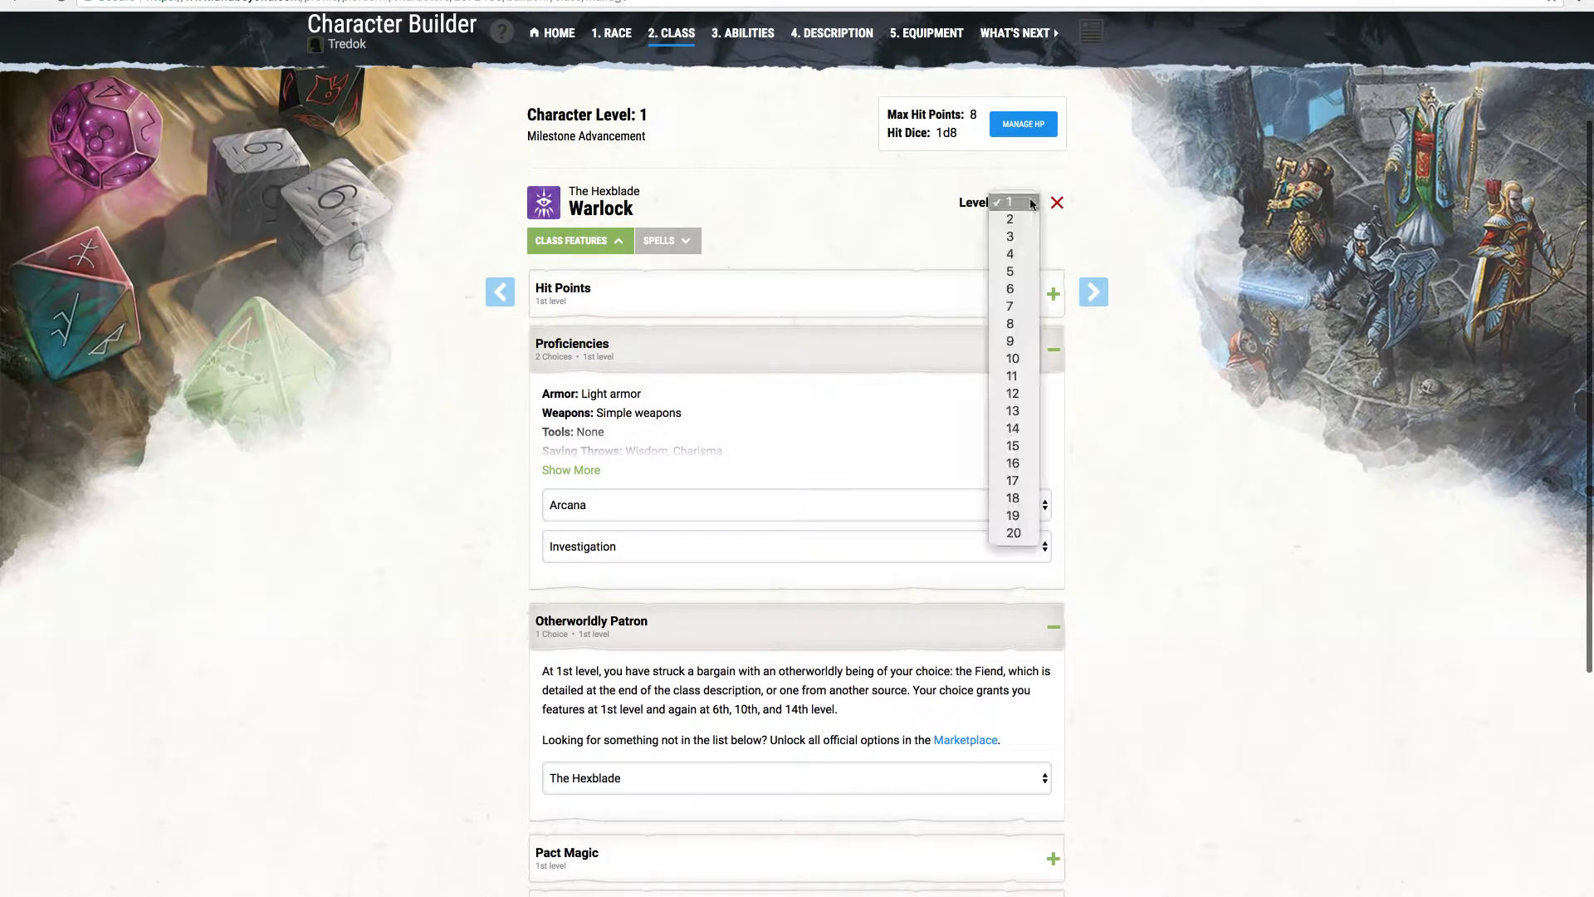
pyautogui.click(1017, 273)
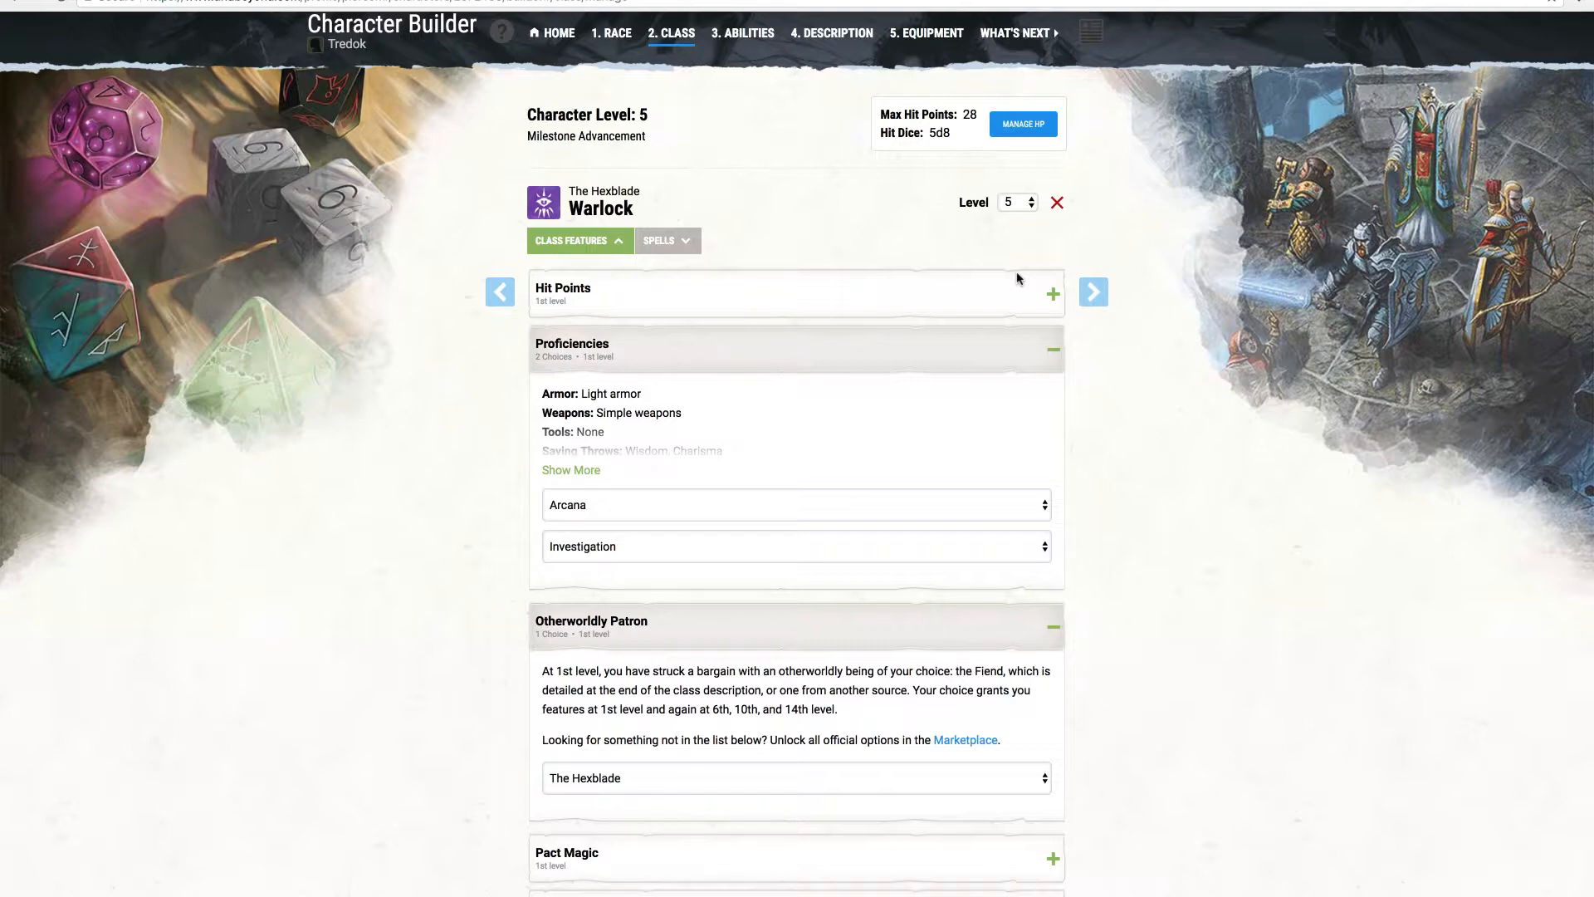
# Expand the Eldritch Invocations feature and look at its first Level 2 option list without choosing an invocation
pyautogui.scroll(-6, 1018, 279)
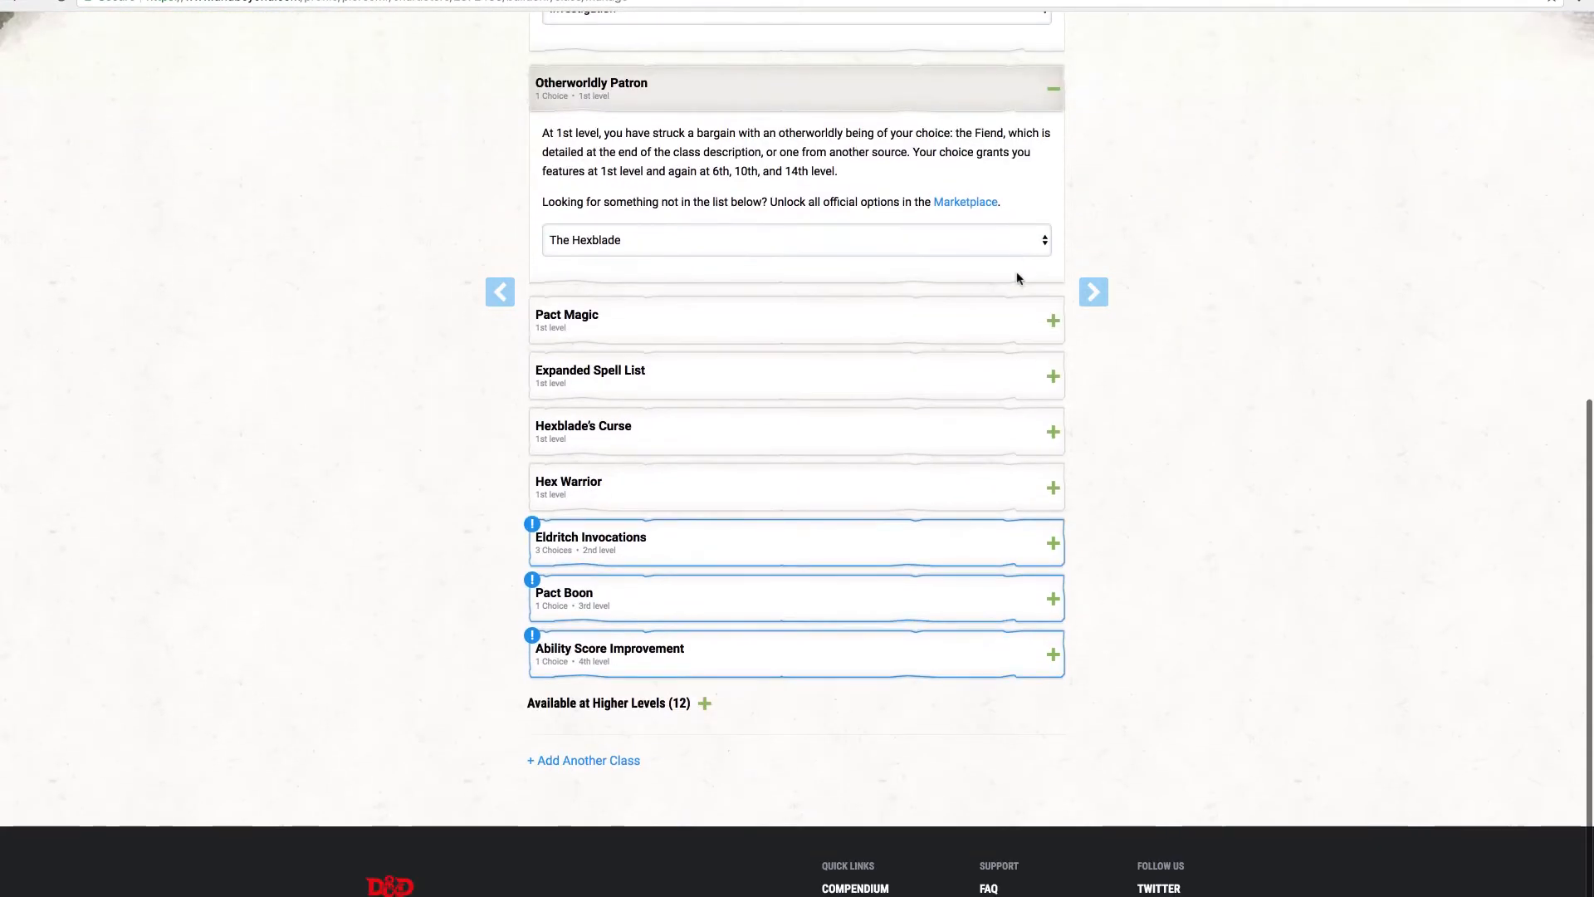
pyautogui.scroll(-1, 1116, 391)
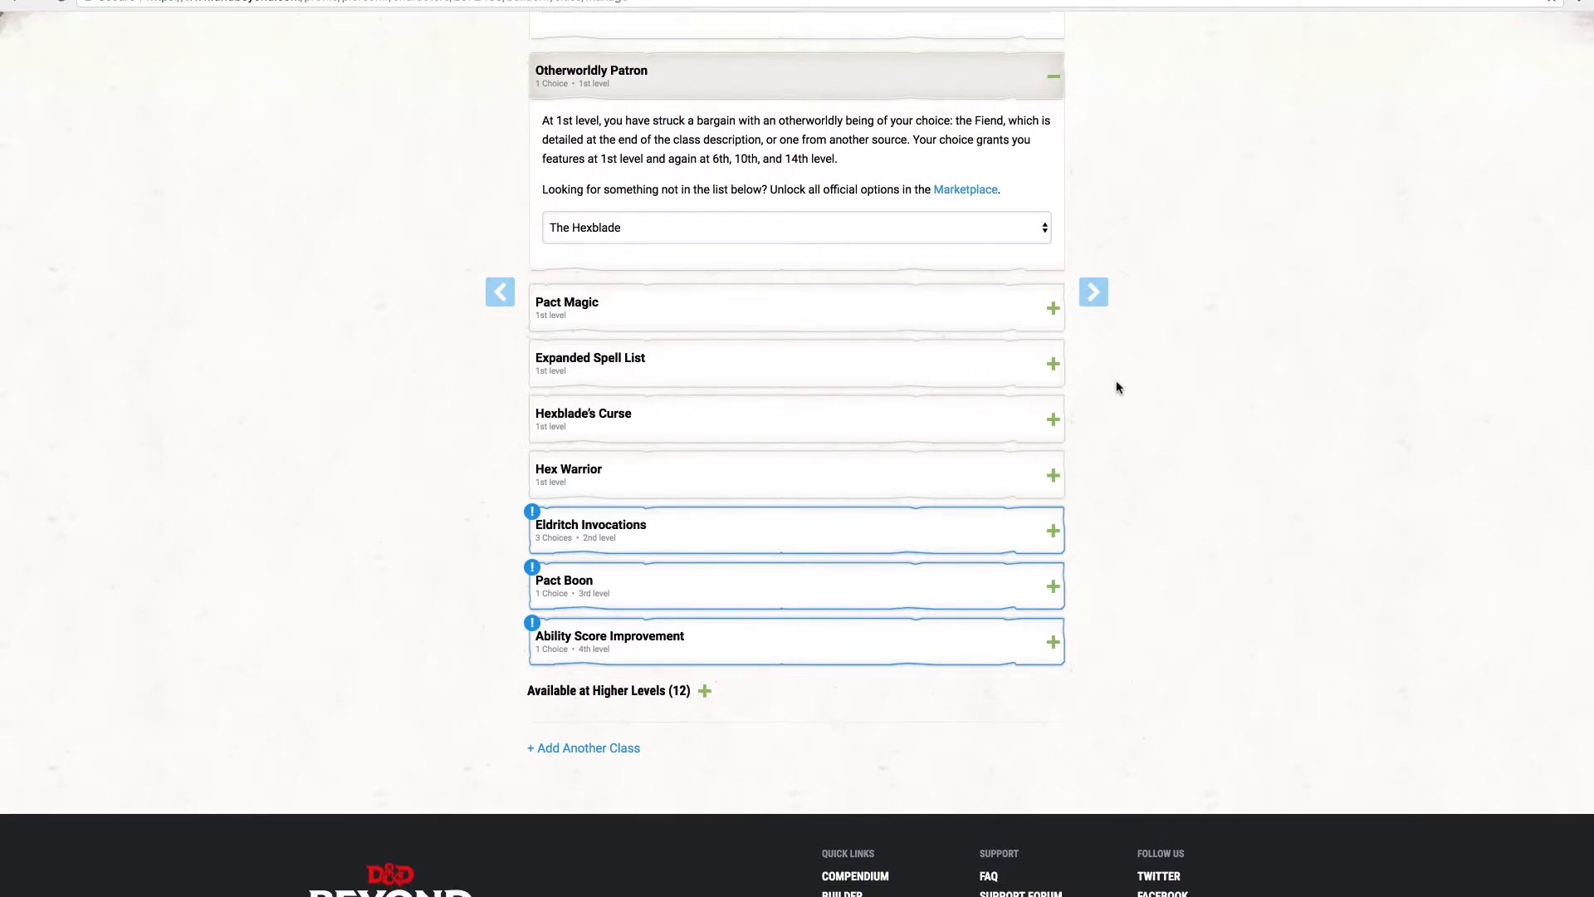
pyautogui.click(1047, 458)
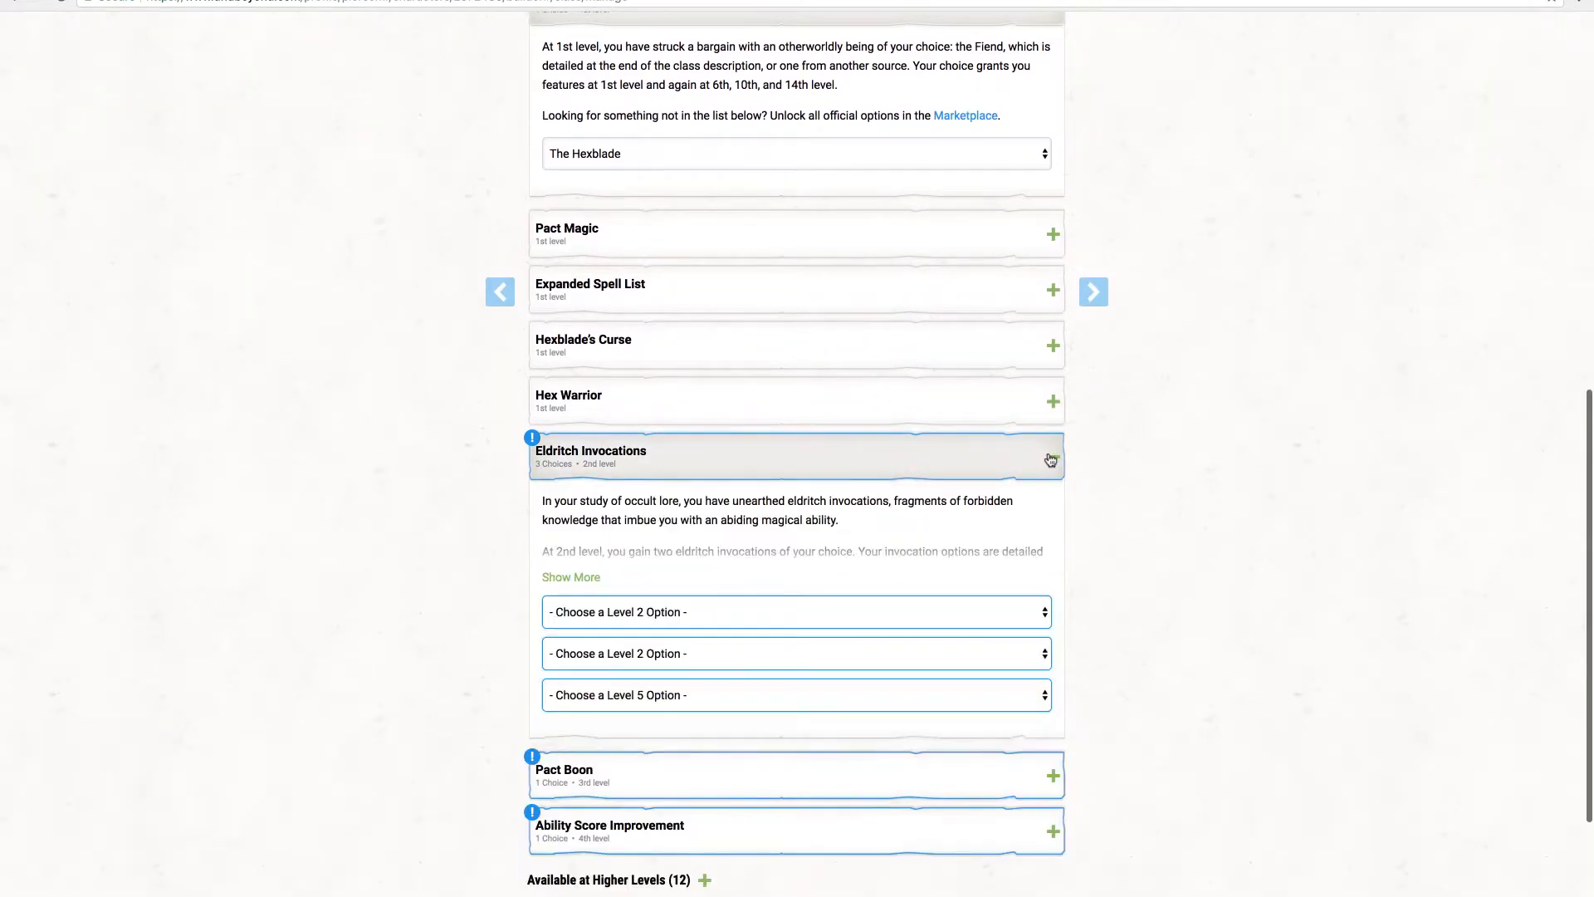
pyautogui.scroll(-2, 1049, 457)
pyautogui.scroll(-1, 1048, 458)
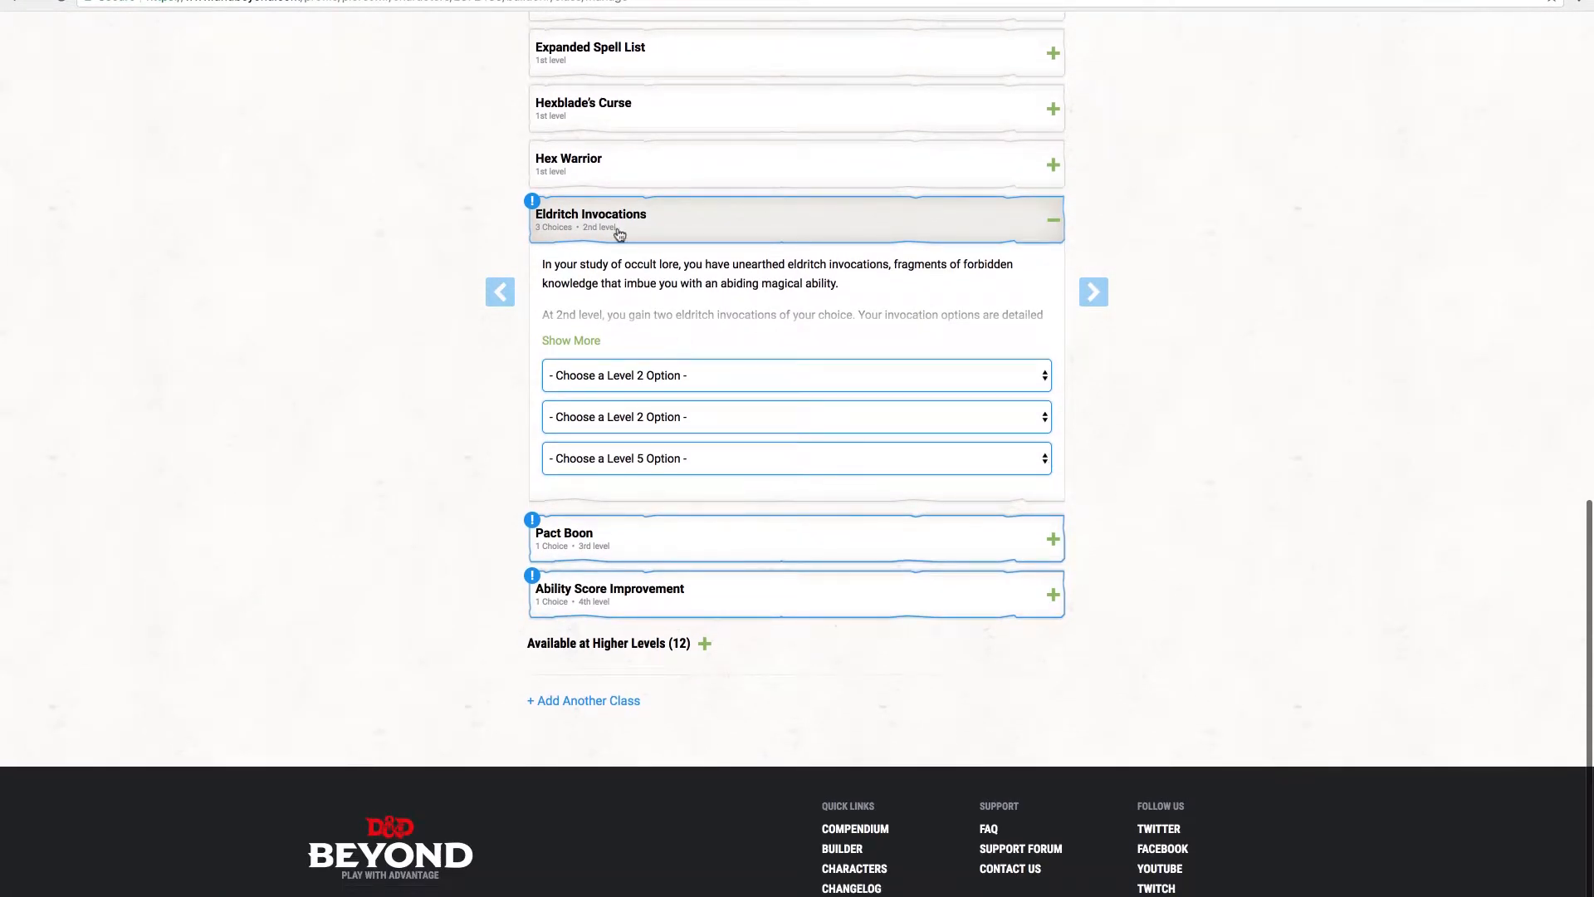
pyautogui.click(1030, 375)
pyautogui.click(1085, 456)
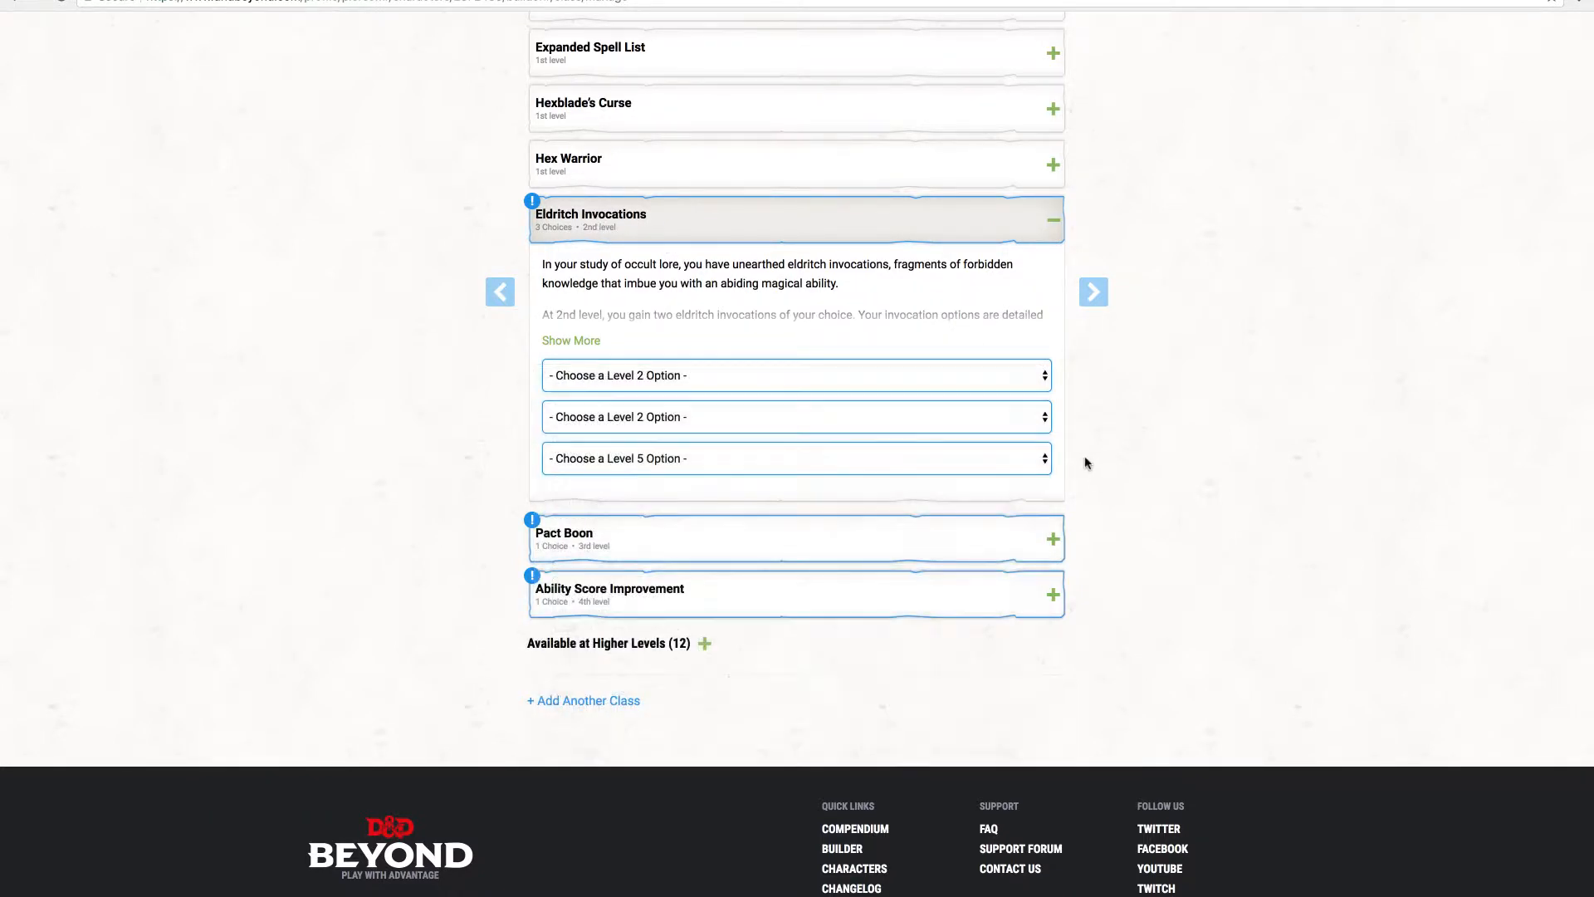
# Choose Pact of the Blade as the Warlock's 3rd-level Pact Boon
pyautogui.scroll(-1, 1014, 512)
pyautogui.click(1032, 517)
pyautogui.scroll(-2, 1030, 517)
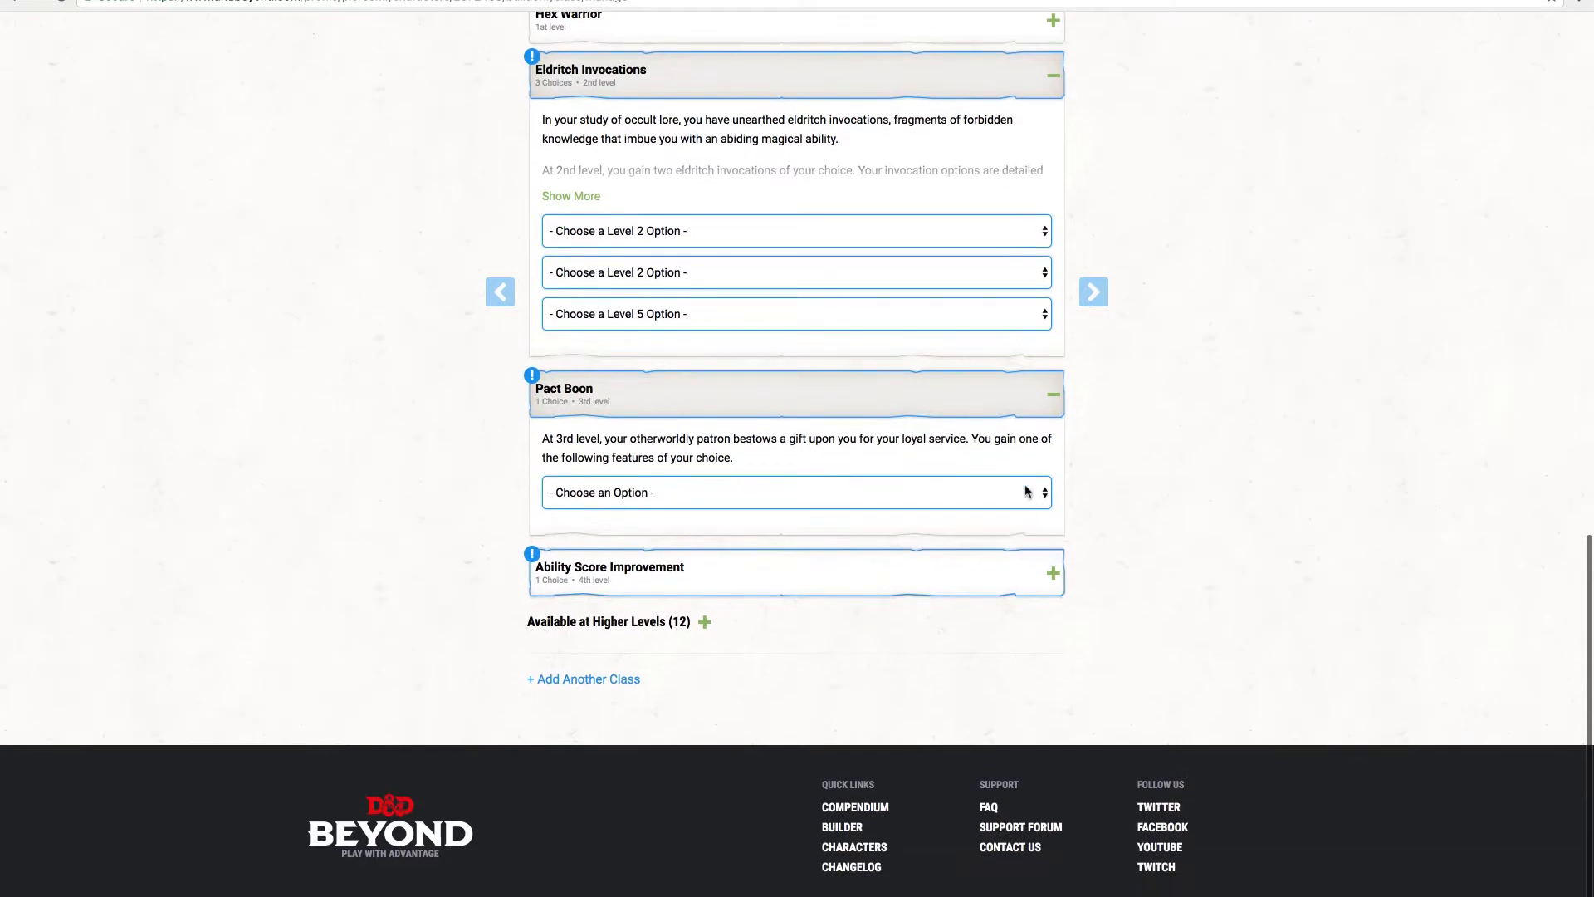
pyautogui.click(1025, 493)
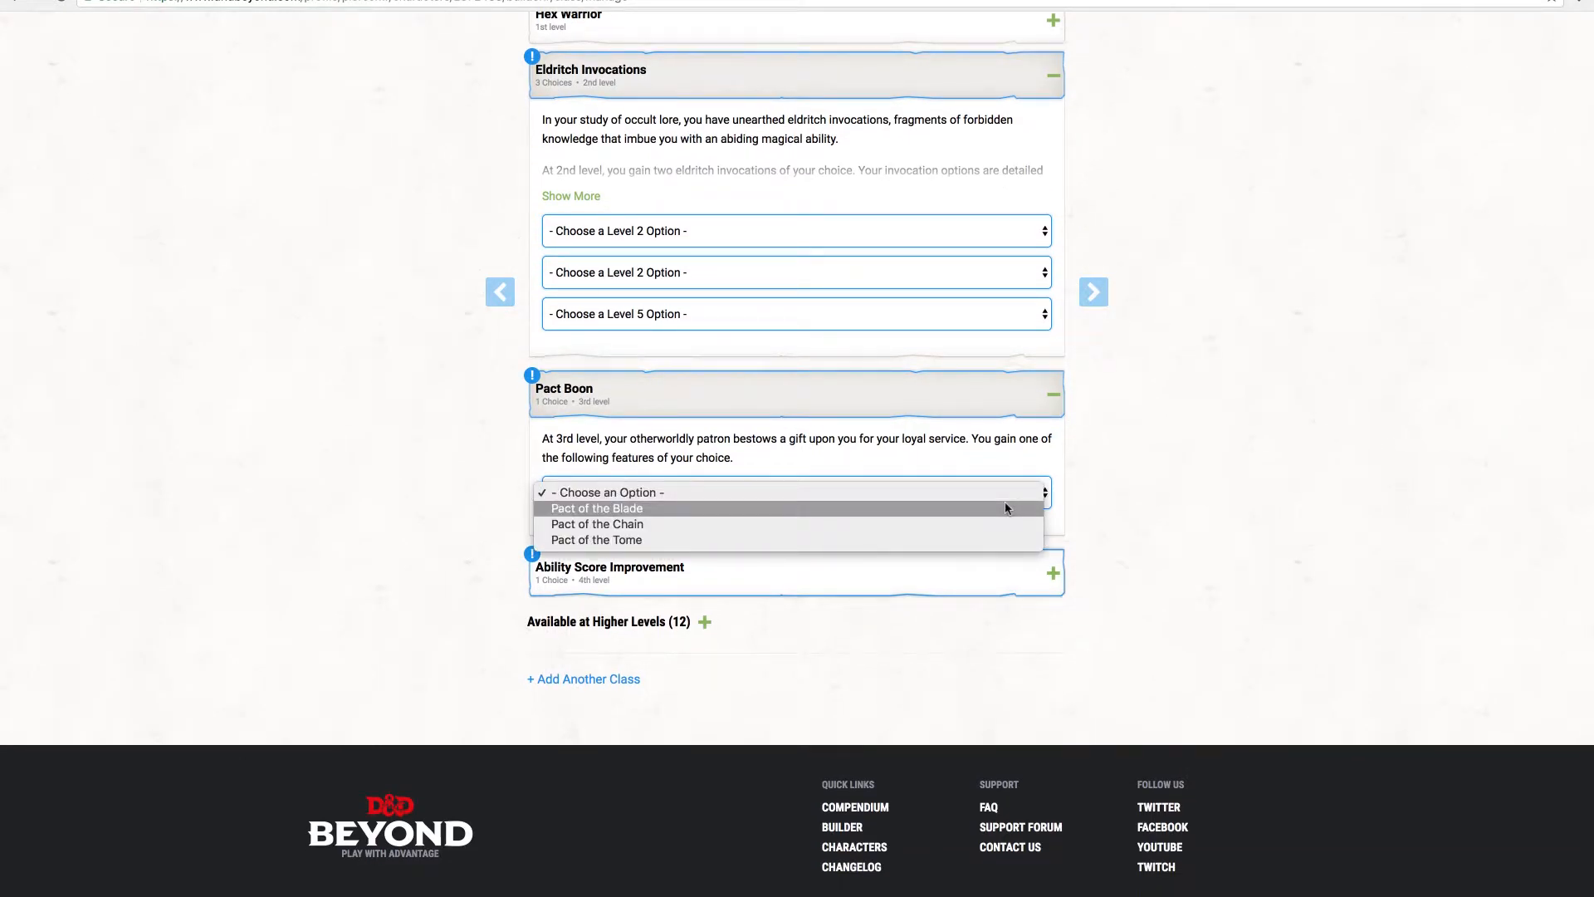
pyautogui.click(1006, 503)
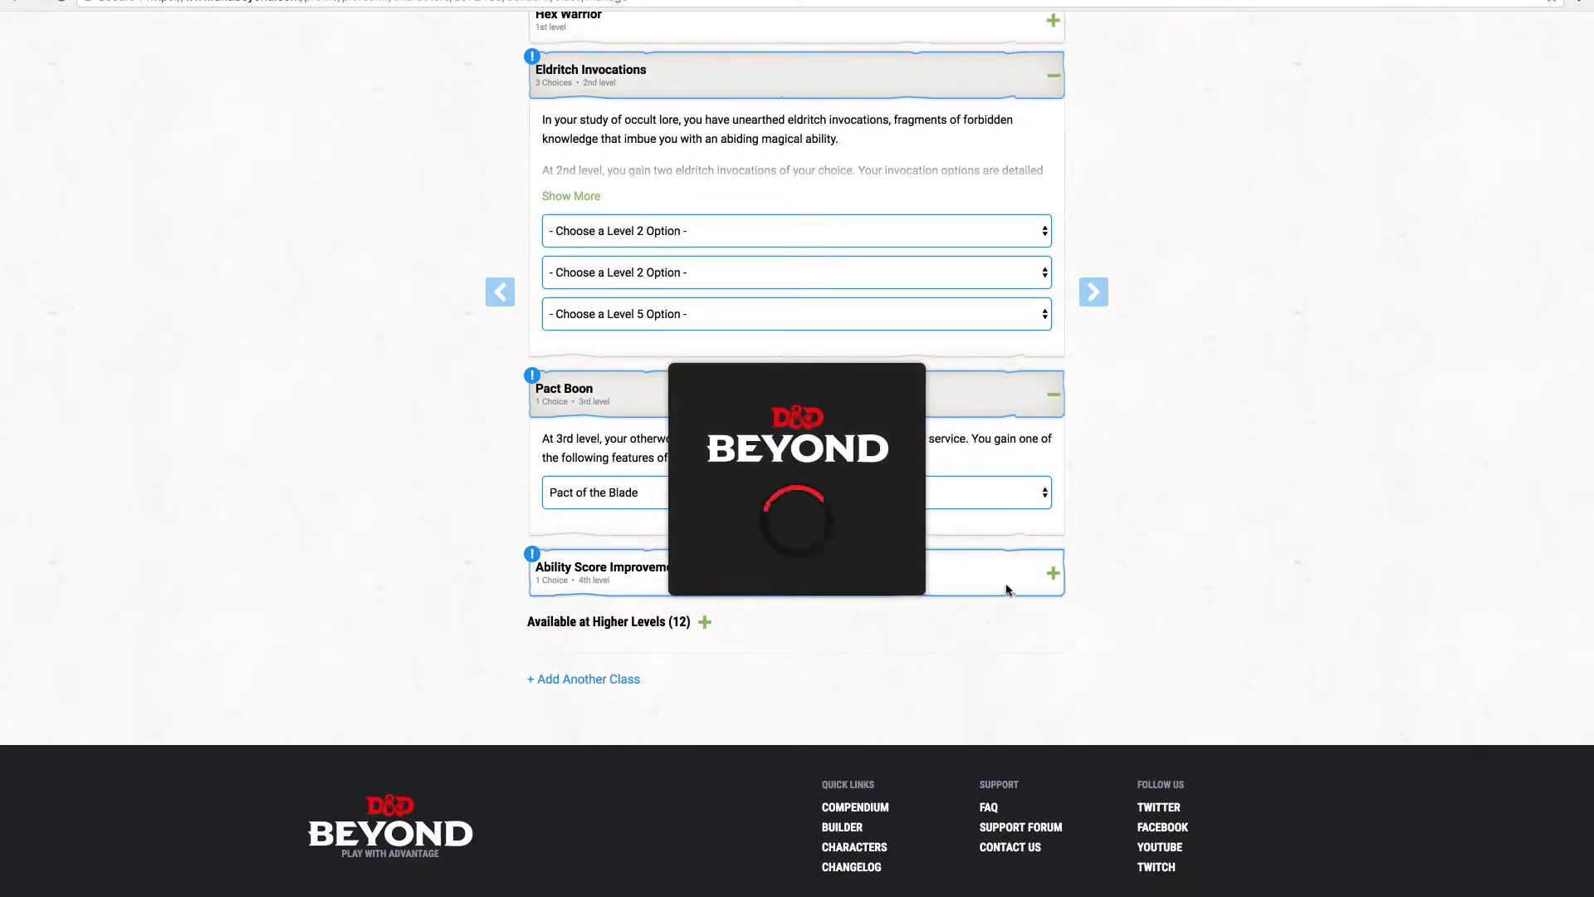
# Take a feat for the 4th-level Ability Score Improvement and choose Tough as the feat
pyautogui.click(1016, 669)
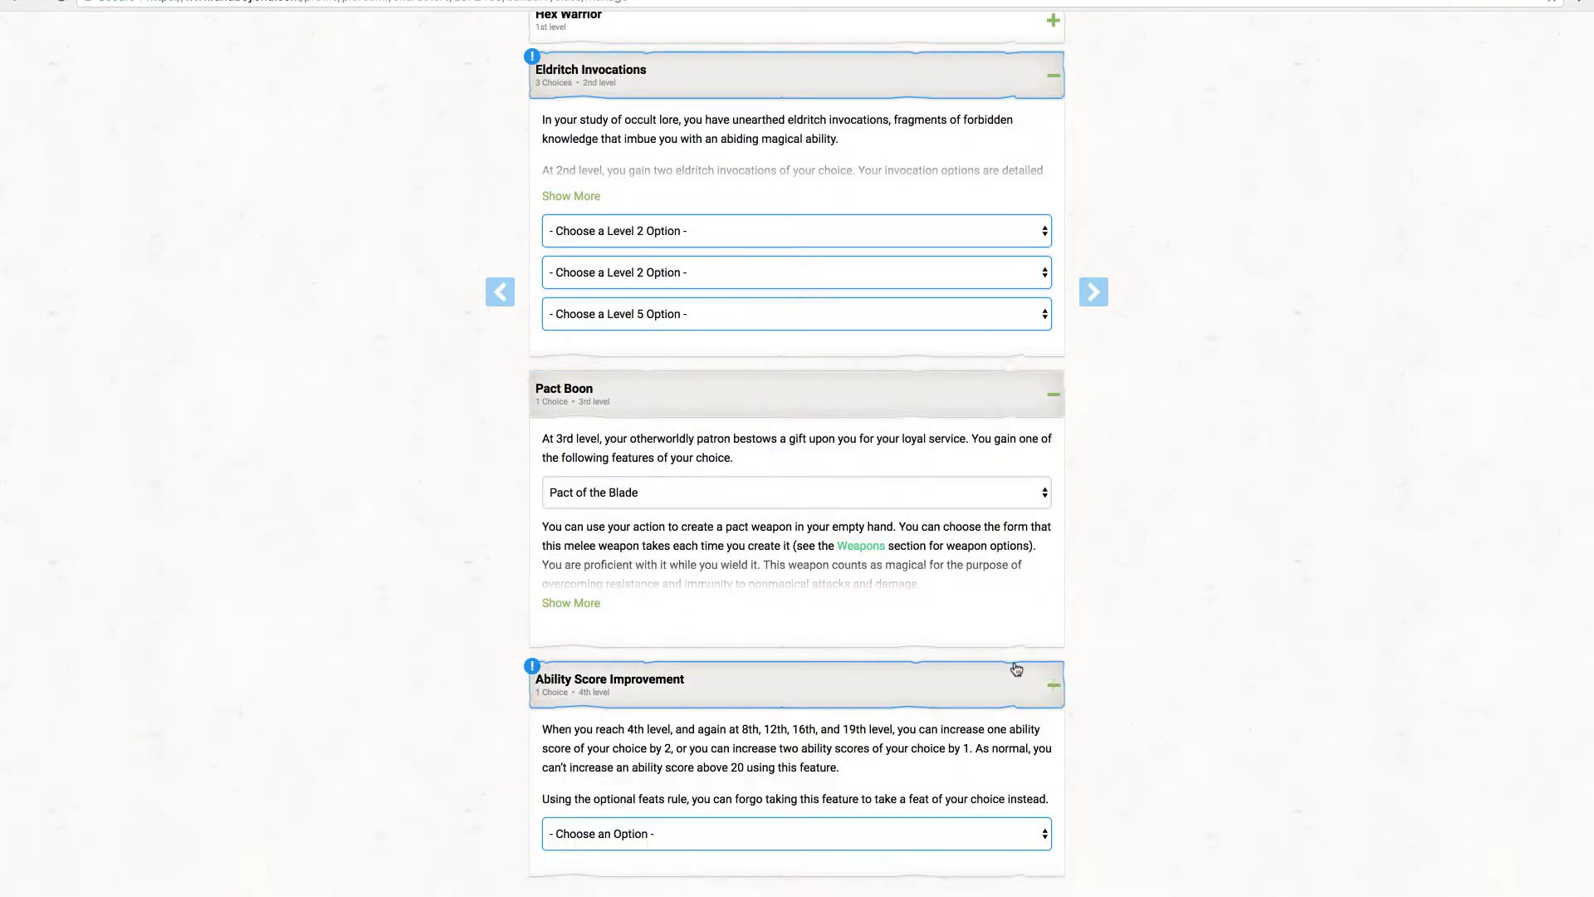
pyautogui.scroll(-4, 1014, 667)
pyautogui.click(988, 544)
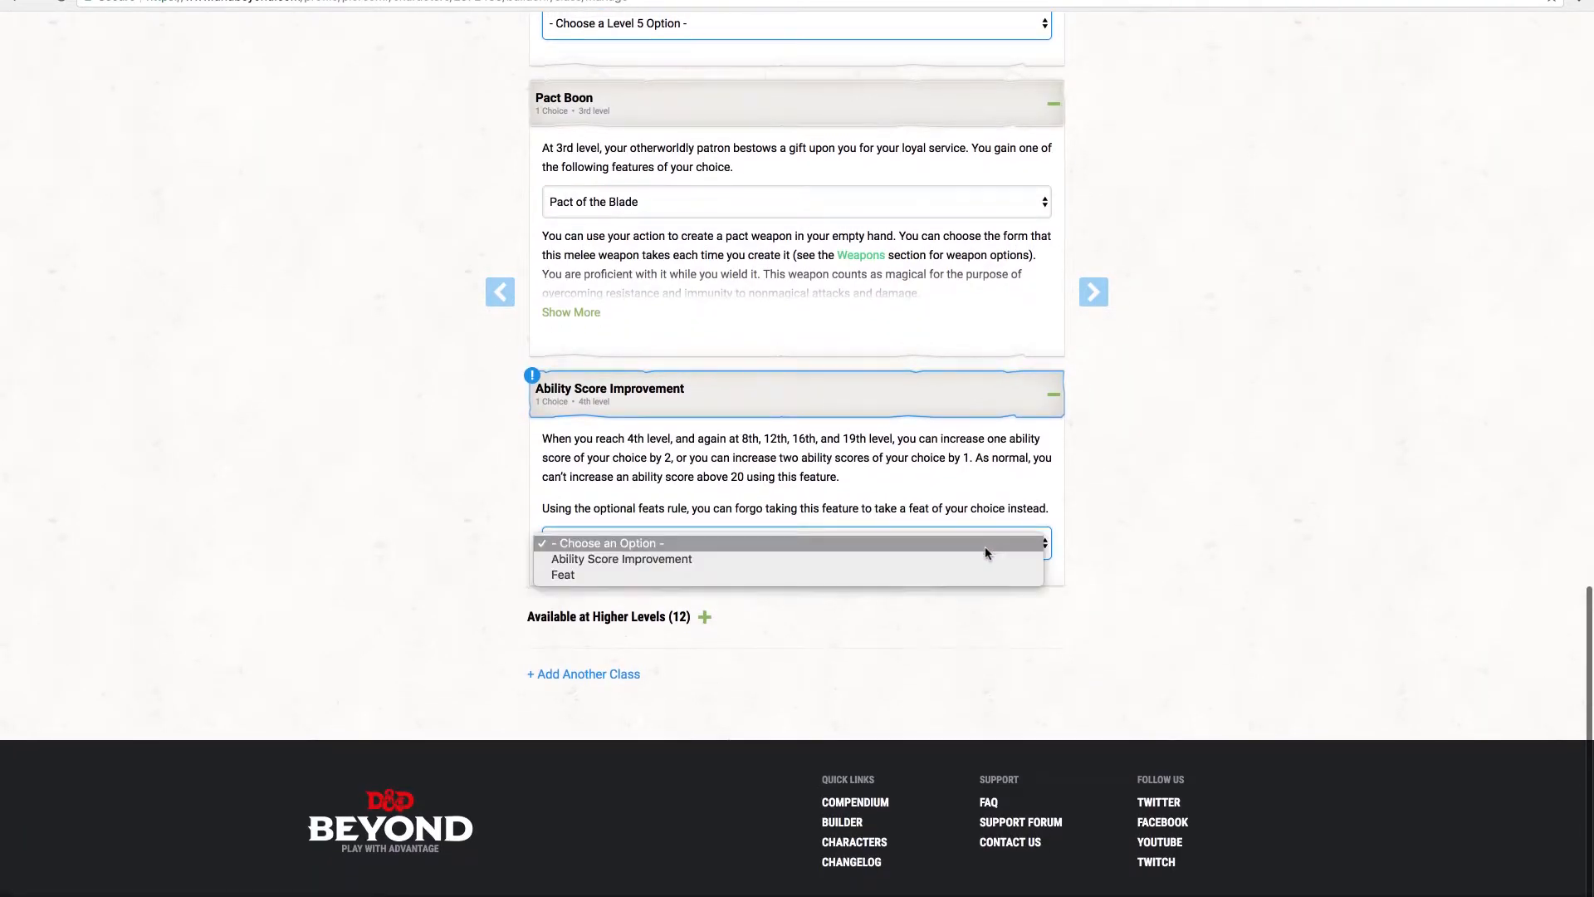
pyautogui.click(945, 574)
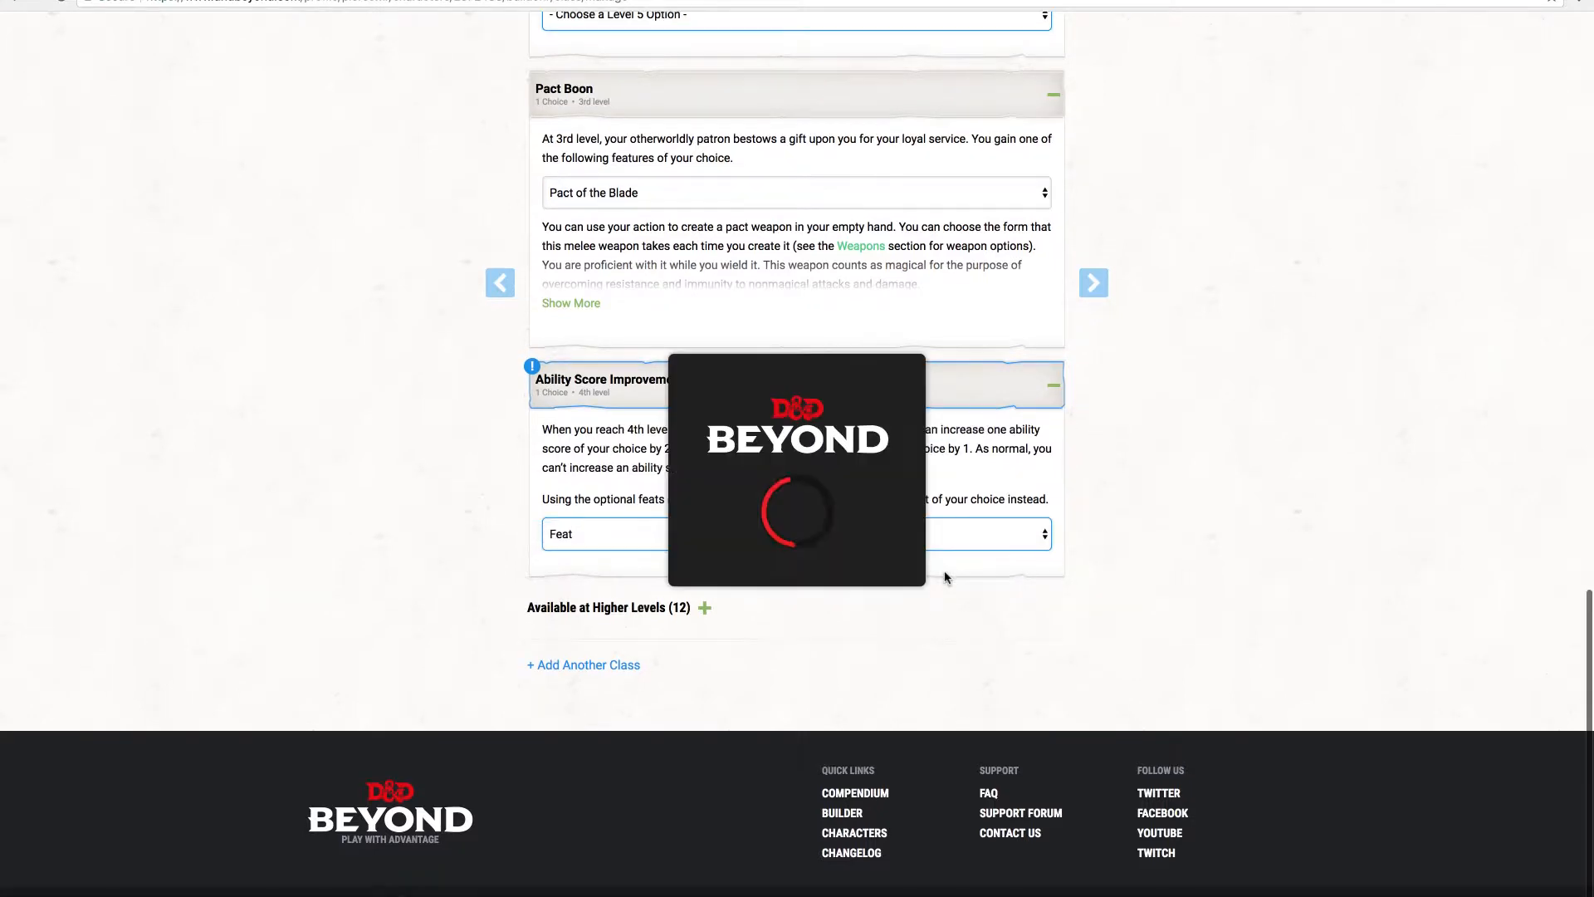
pyautogui.click(992, 542)
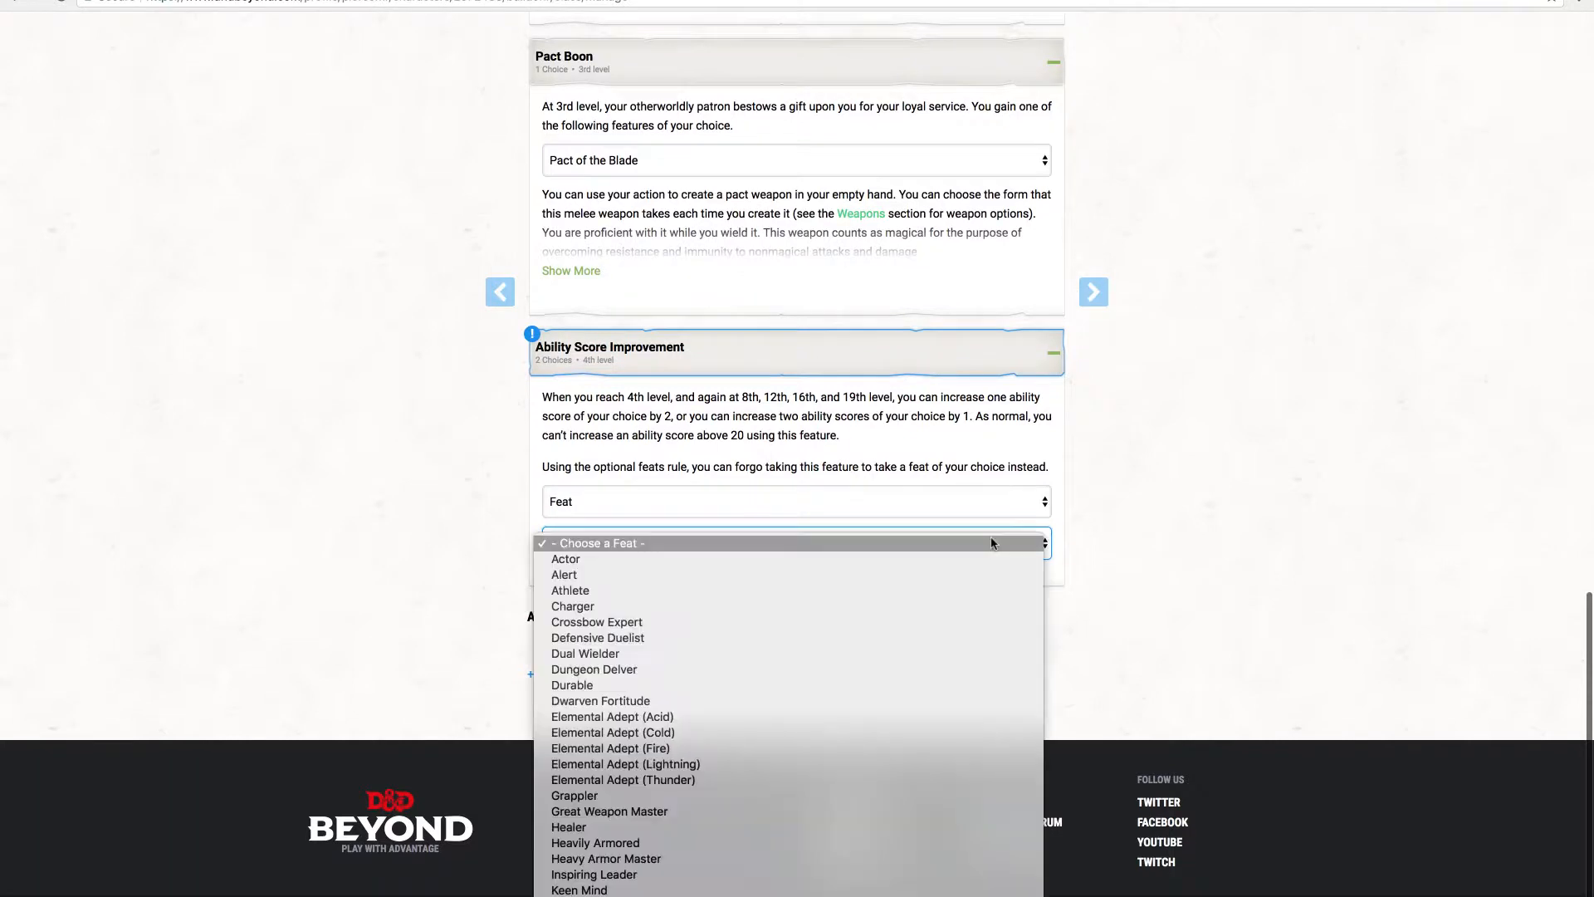
pyautogui.scroll(-10, 991, 543)
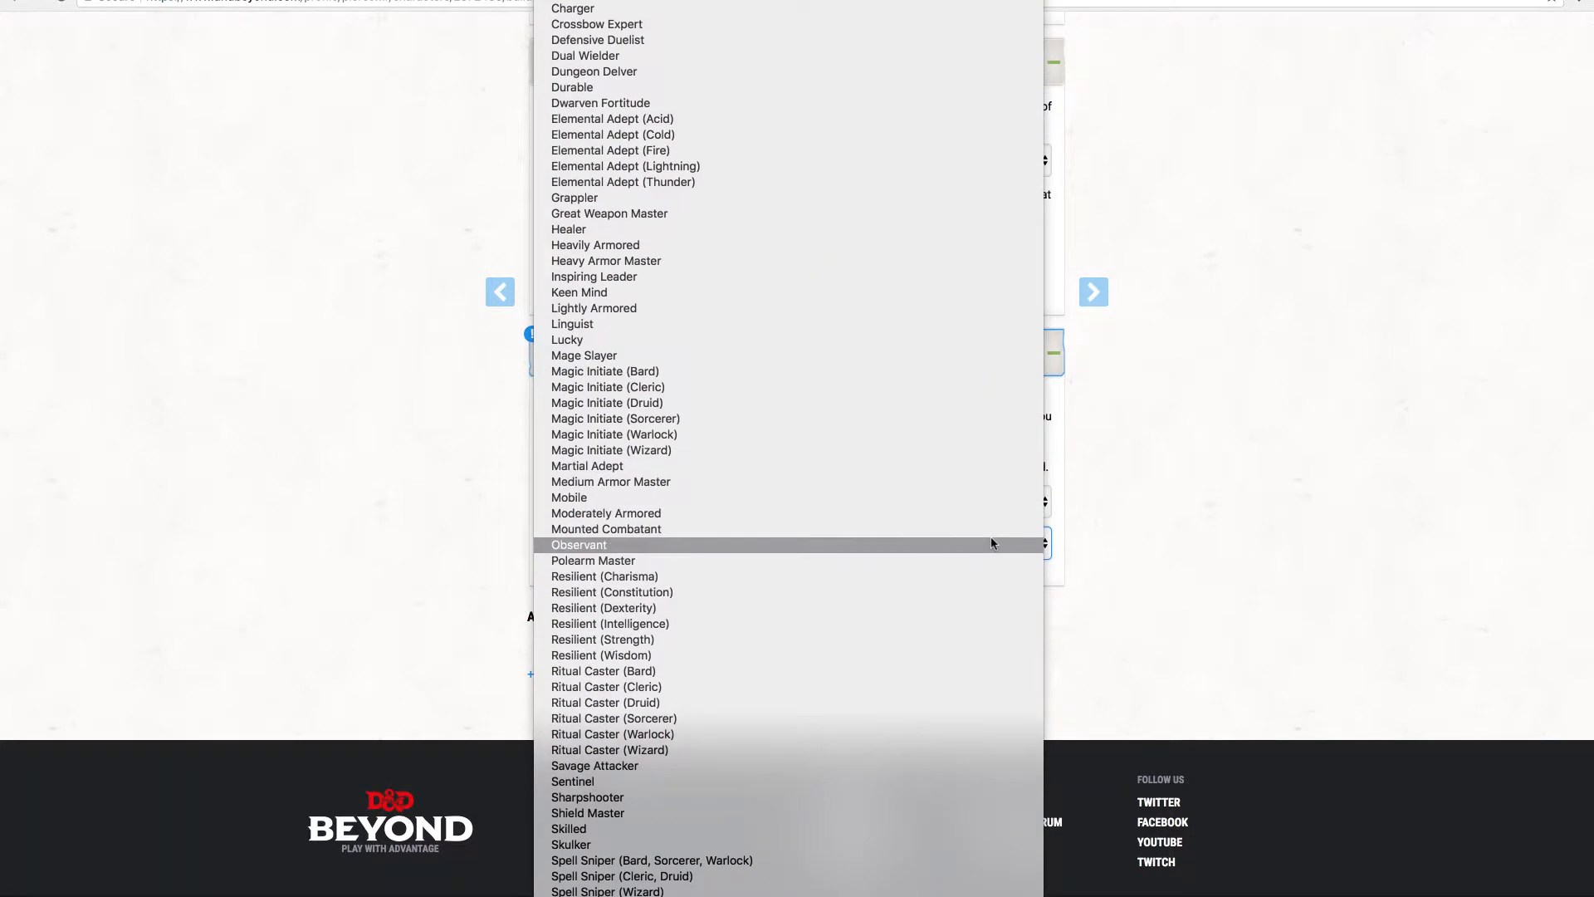
pyautogui.scroll(-2, 991, 543)
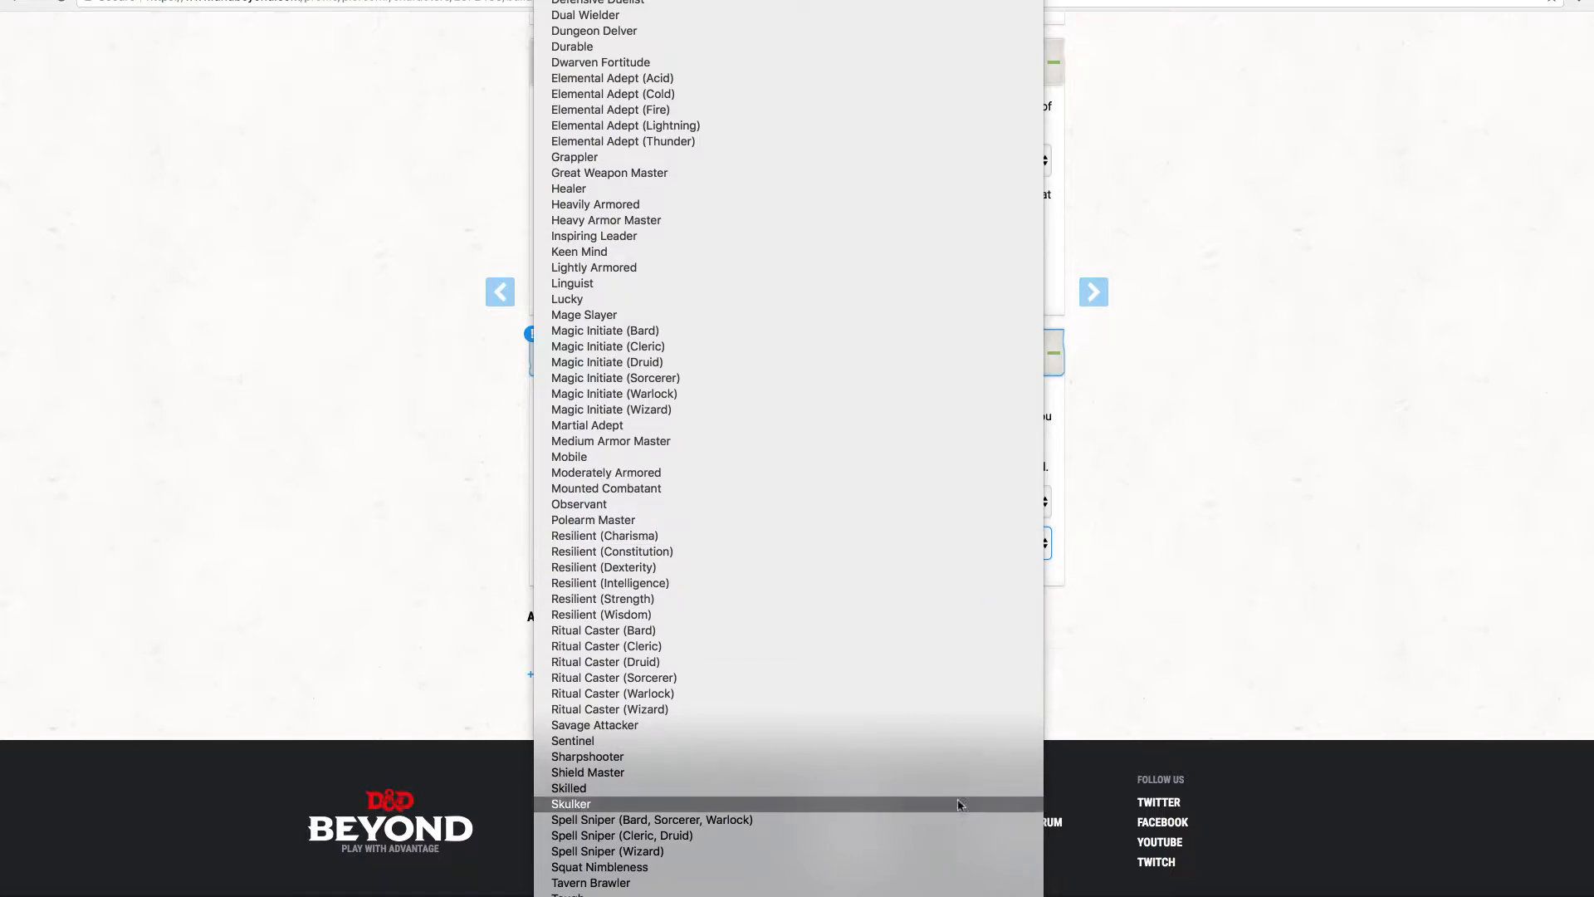
pyautogui.click(932, 895)
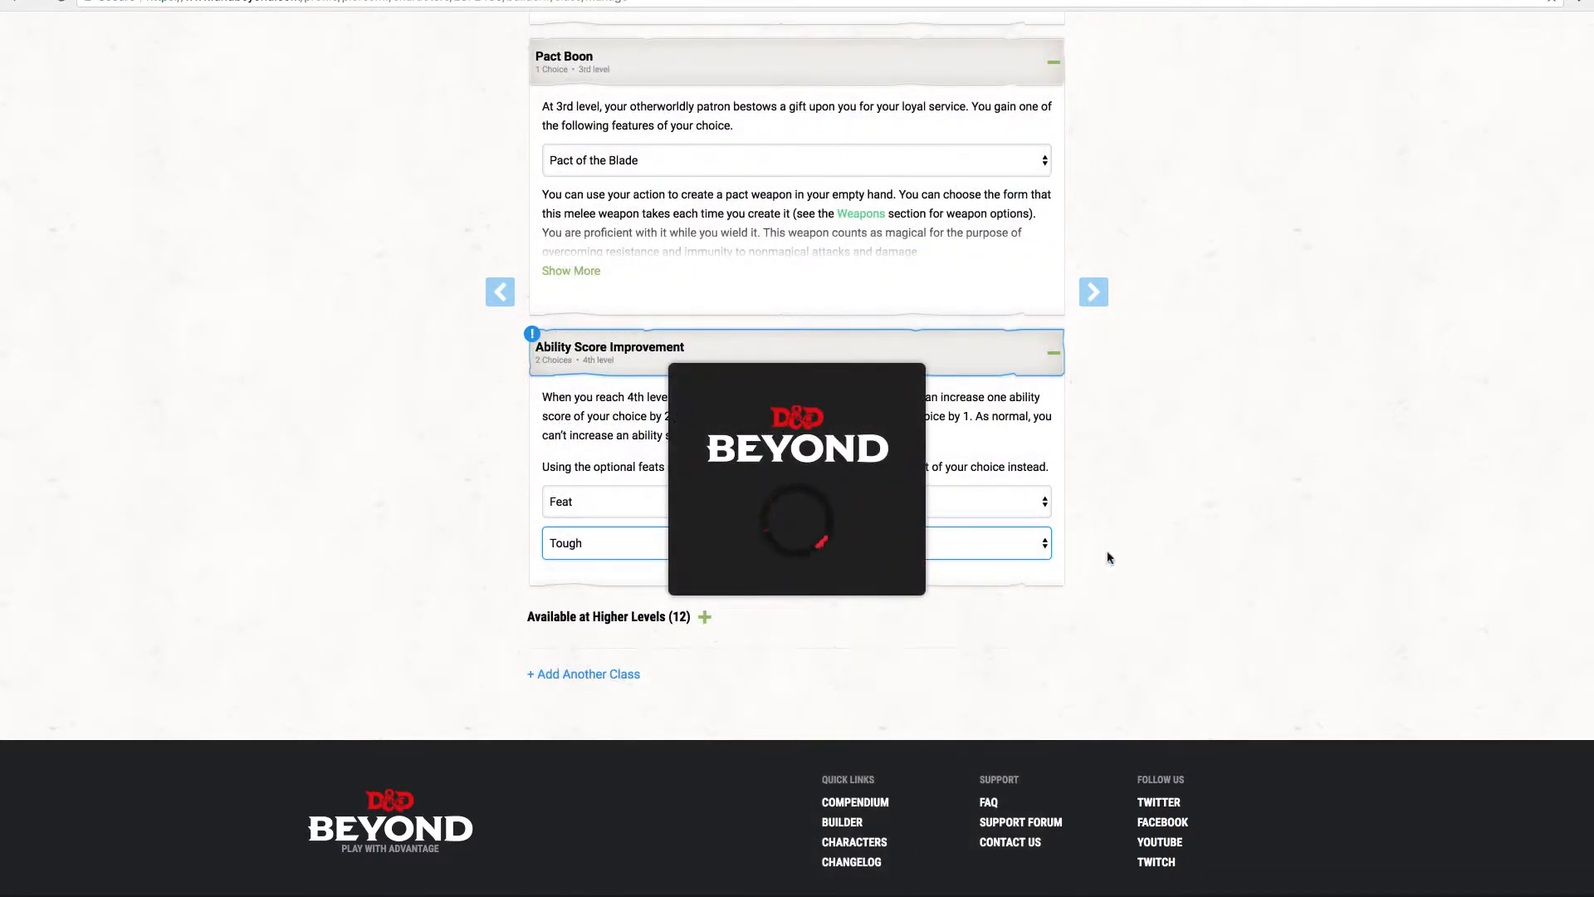
# Read the Tough feat's description and look over the list of other feats, keeping the current choice
pyautogui.scroll(-2, 1110, 557)
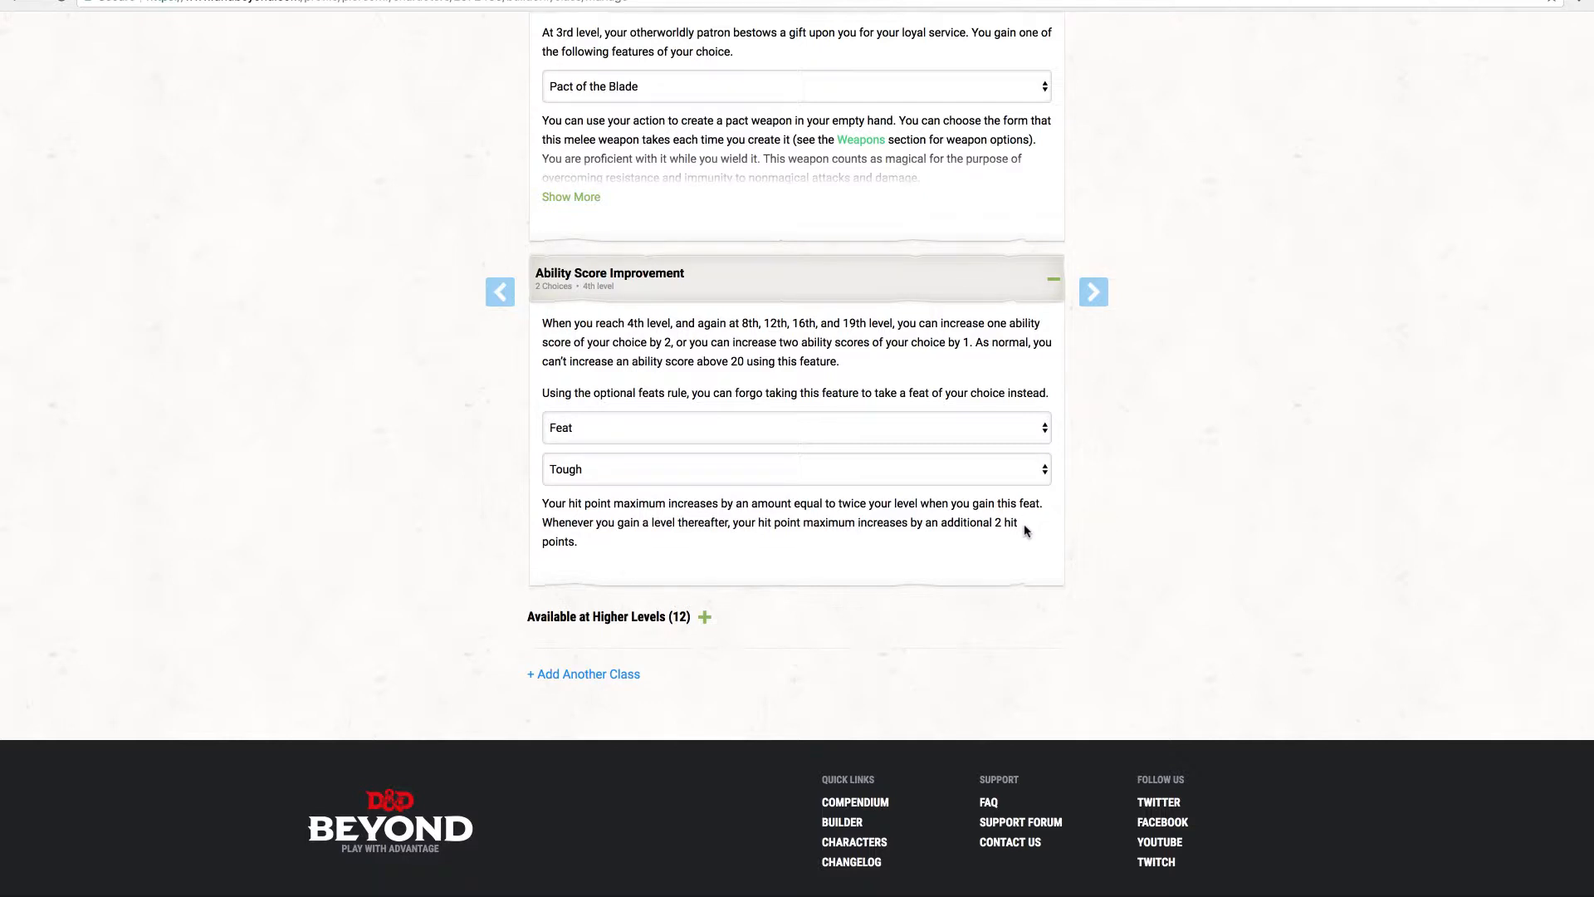
pyautogui.scroll(1, 1025, 531)
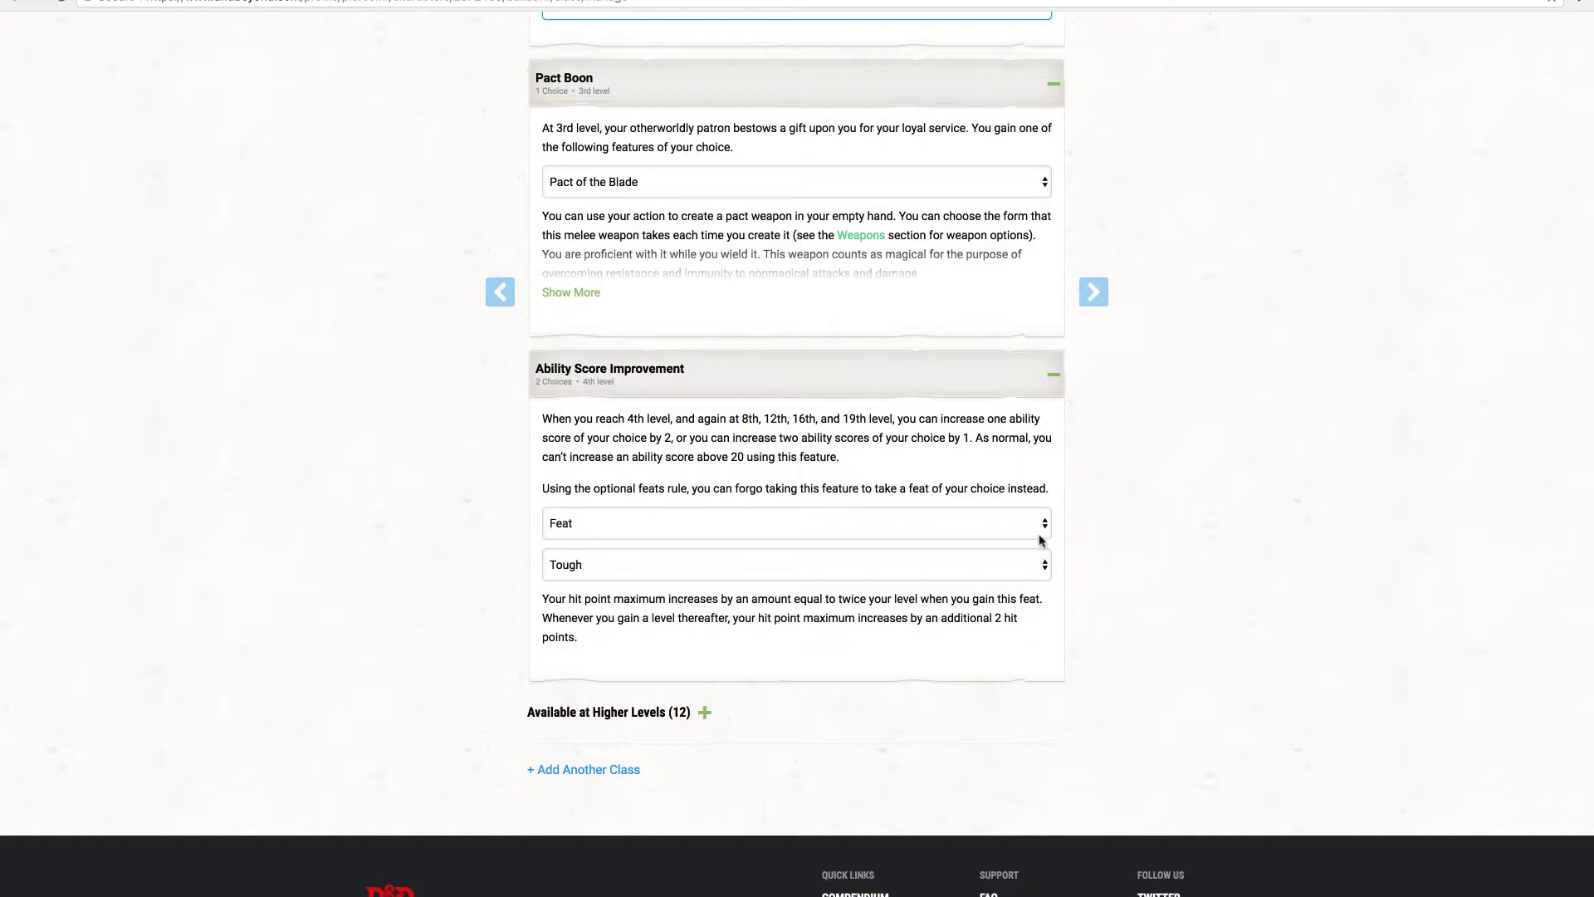
pyautogui.click(1041, 563)
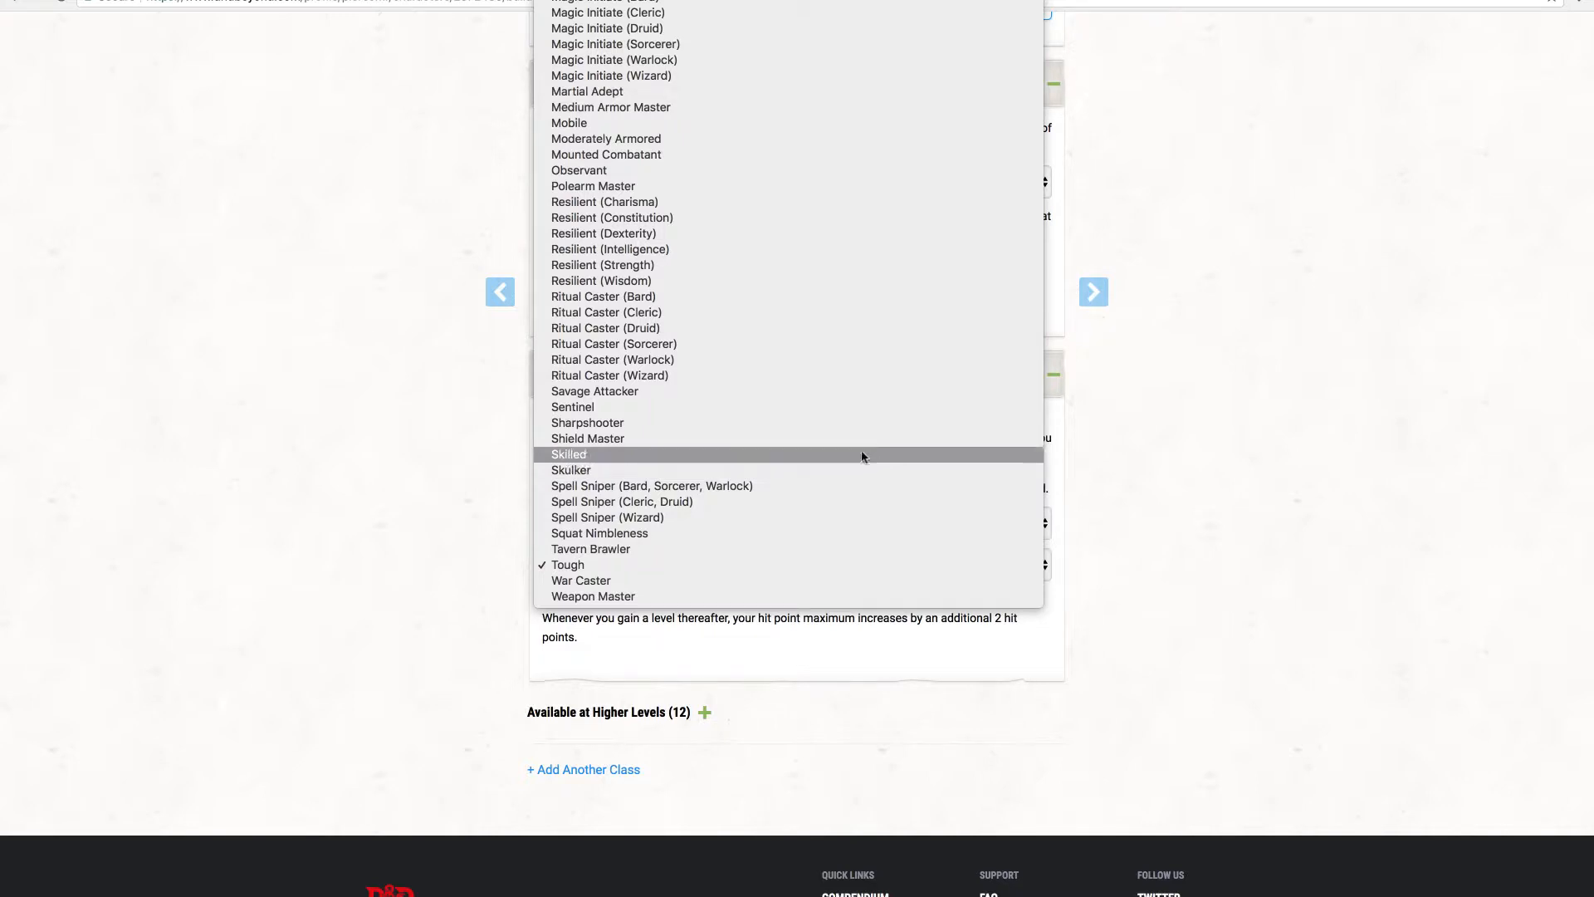
pyautogui.click(1035, 701)
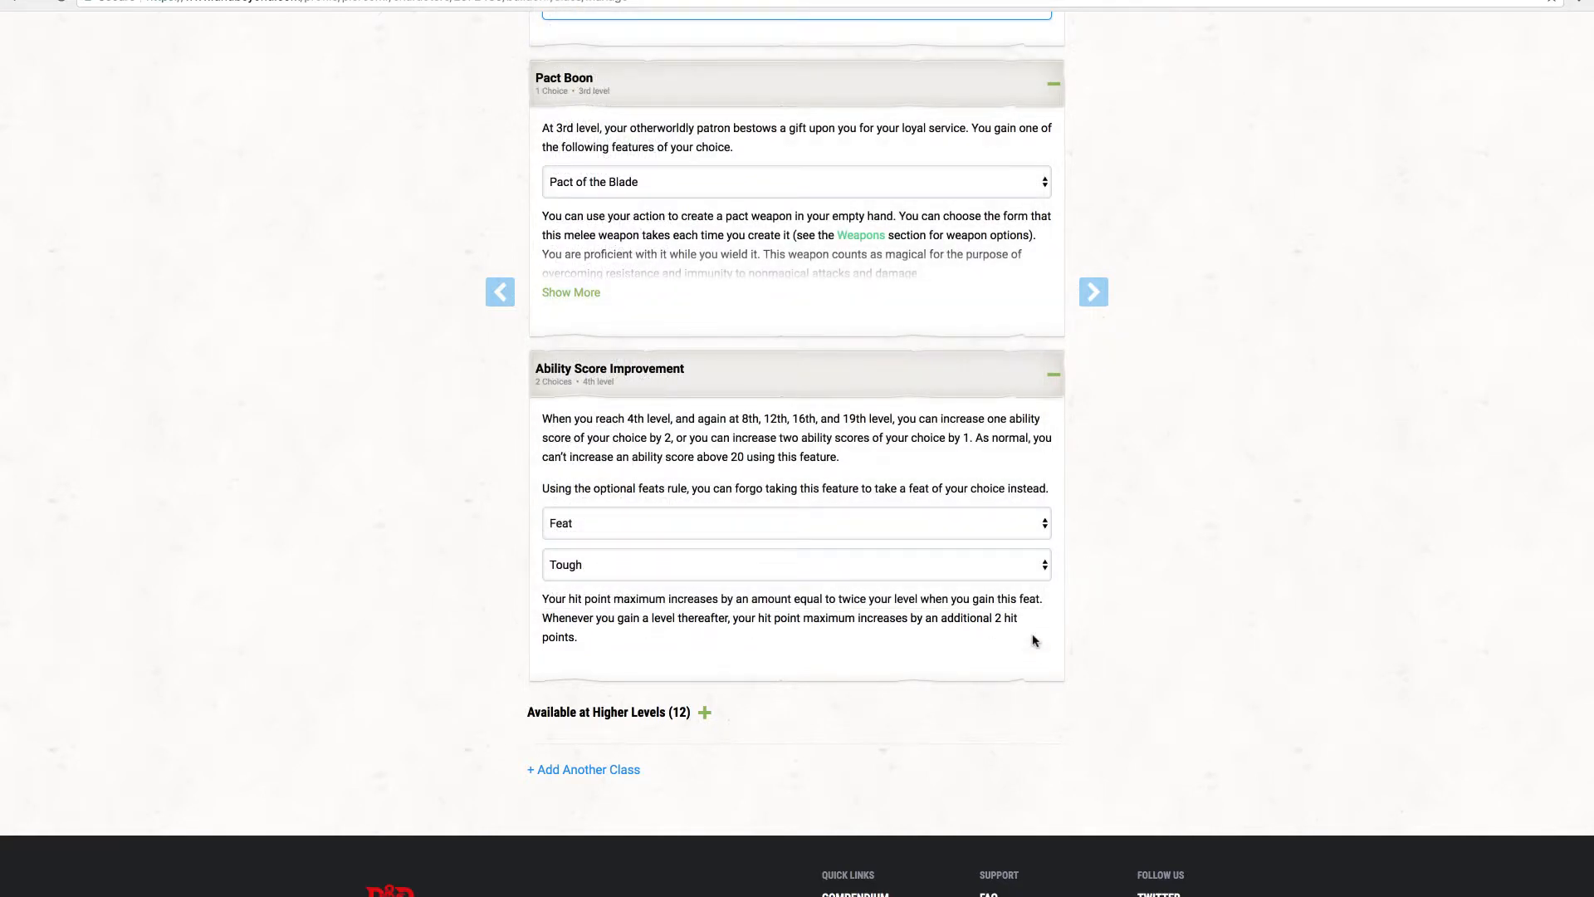
# Switch the 4th-level choice to Ability Score Improvement and look at the first ability score list without choosing a score
pyautogui.click(1004, 536)
pyautogui.click(951, 510)
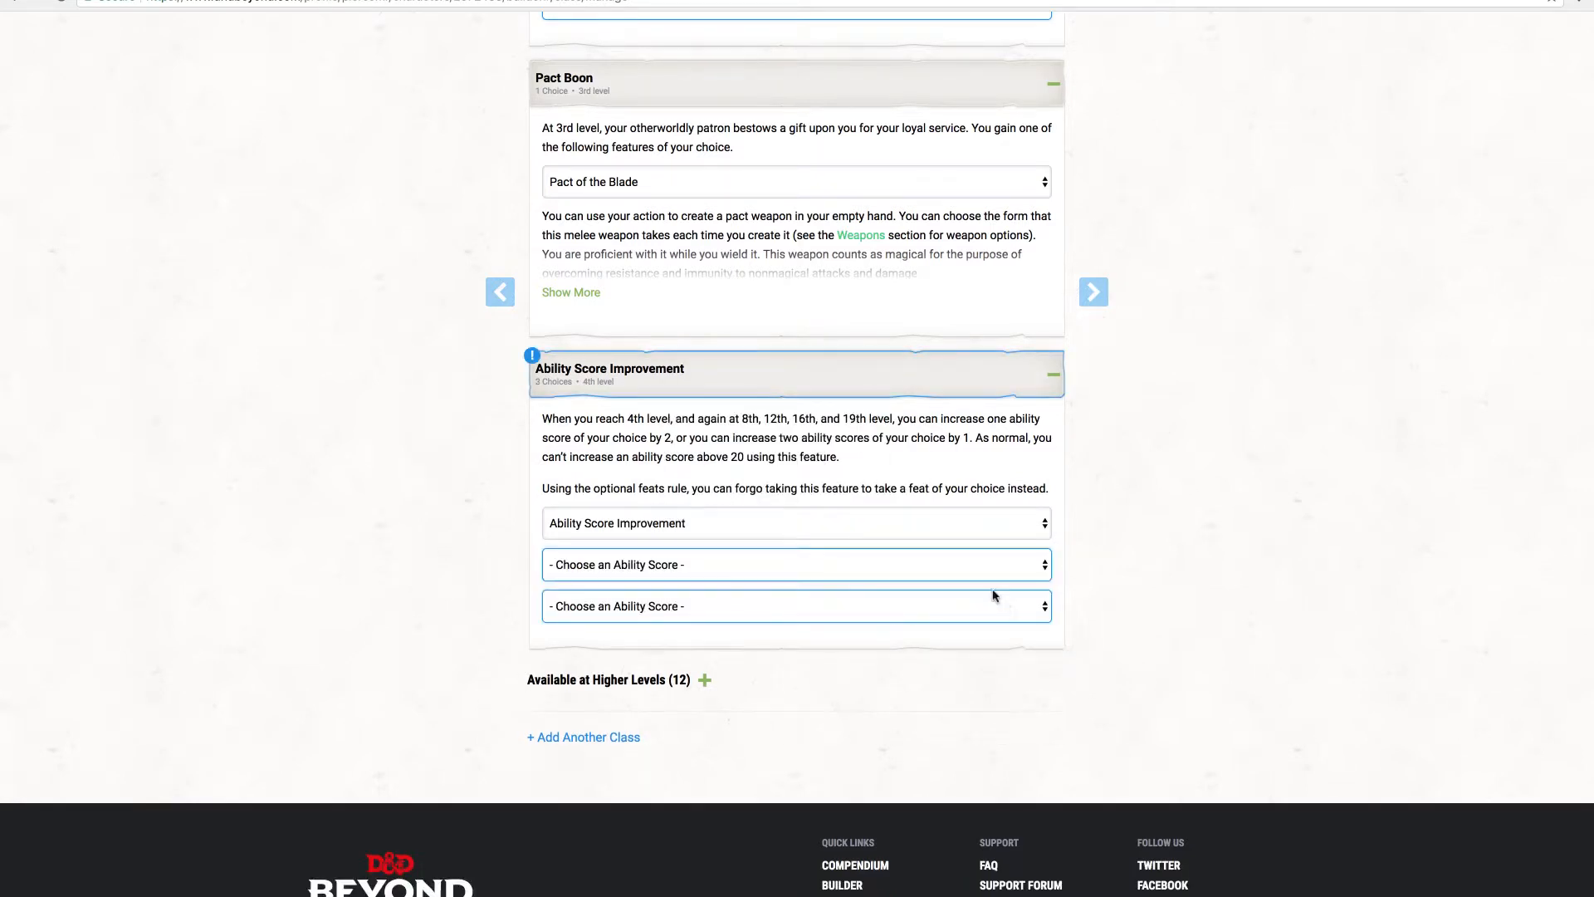
pyautogui.click(975, 570)
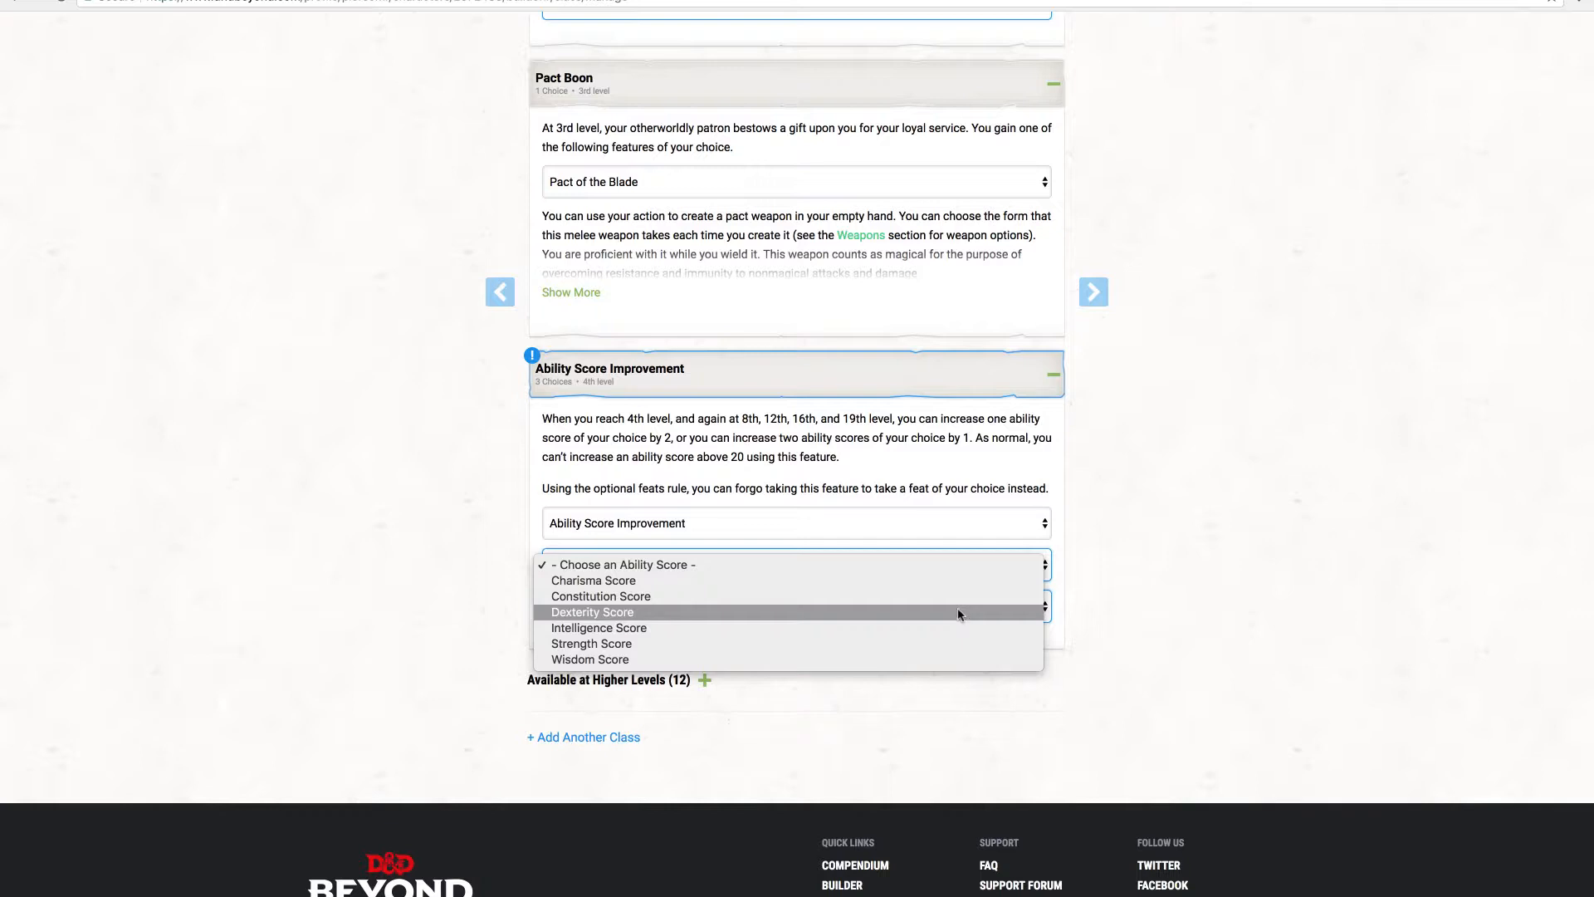
pyautogui.click(1173, 505)
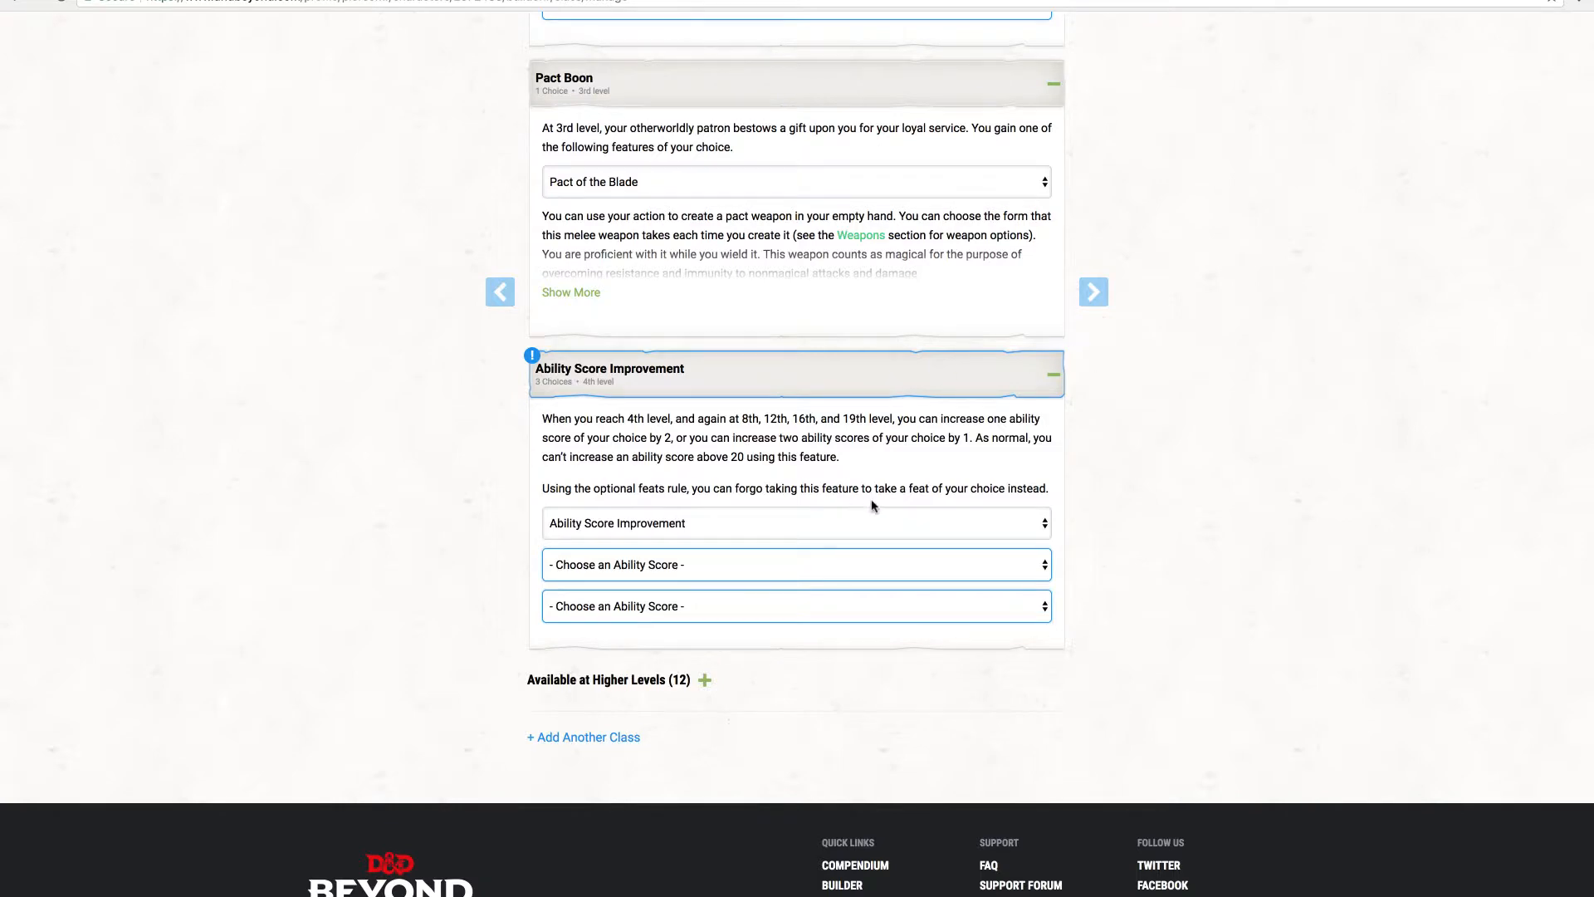
# Move on to the ability scores and set the generation method to Point Buy
pyautogui.scroll(3, 1001, 189)
pyautogui.scroll(7, 1001, 189)
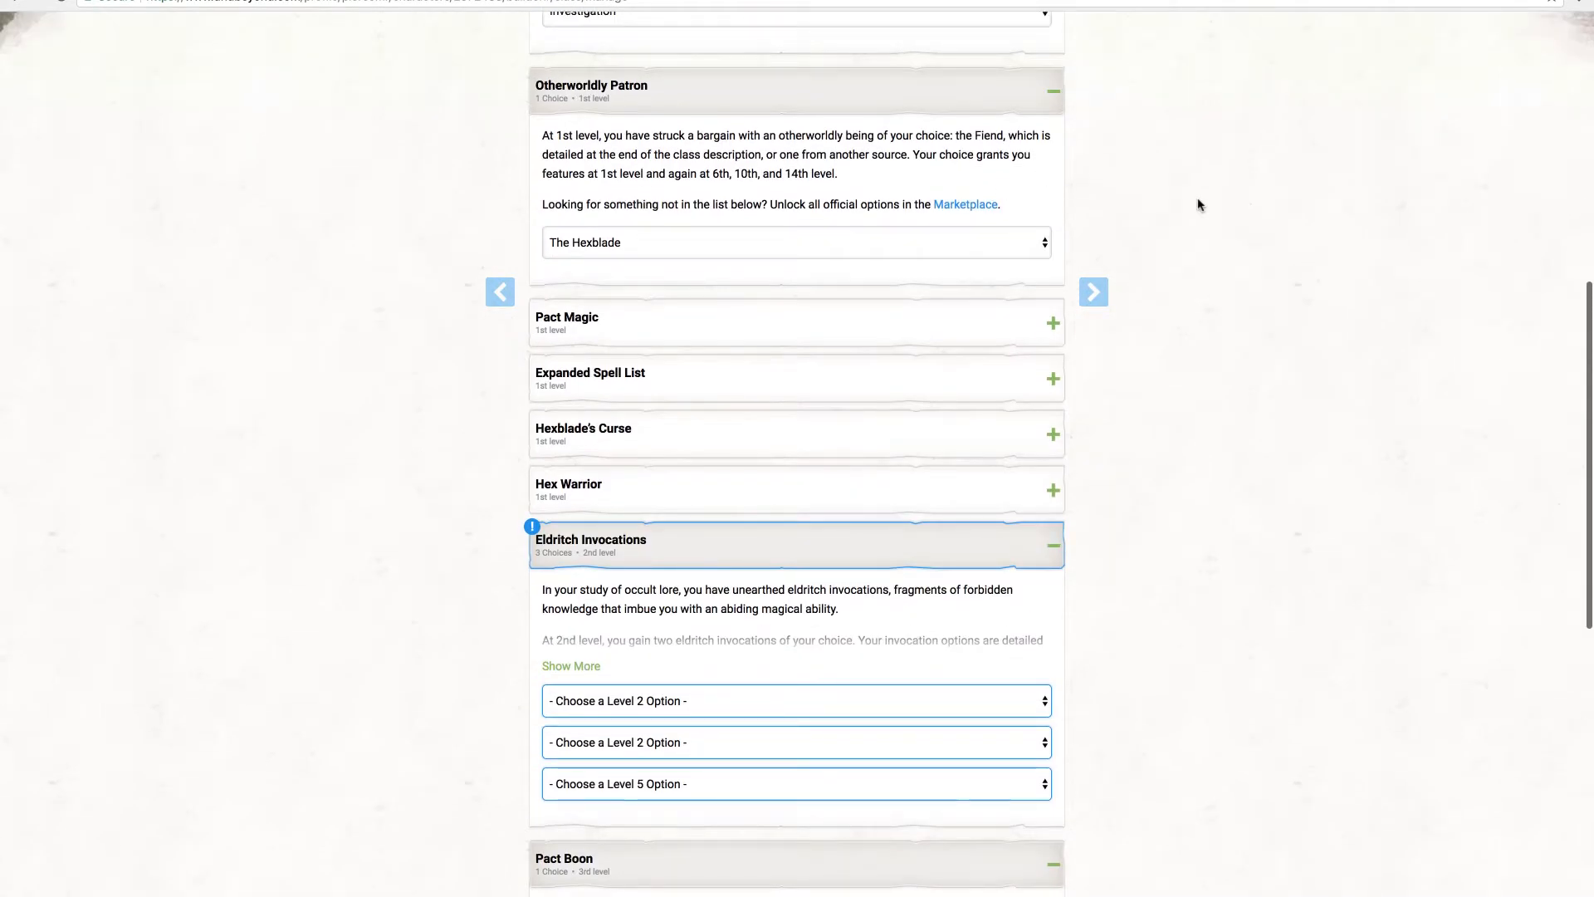
pyautogui.click(1098, 295)
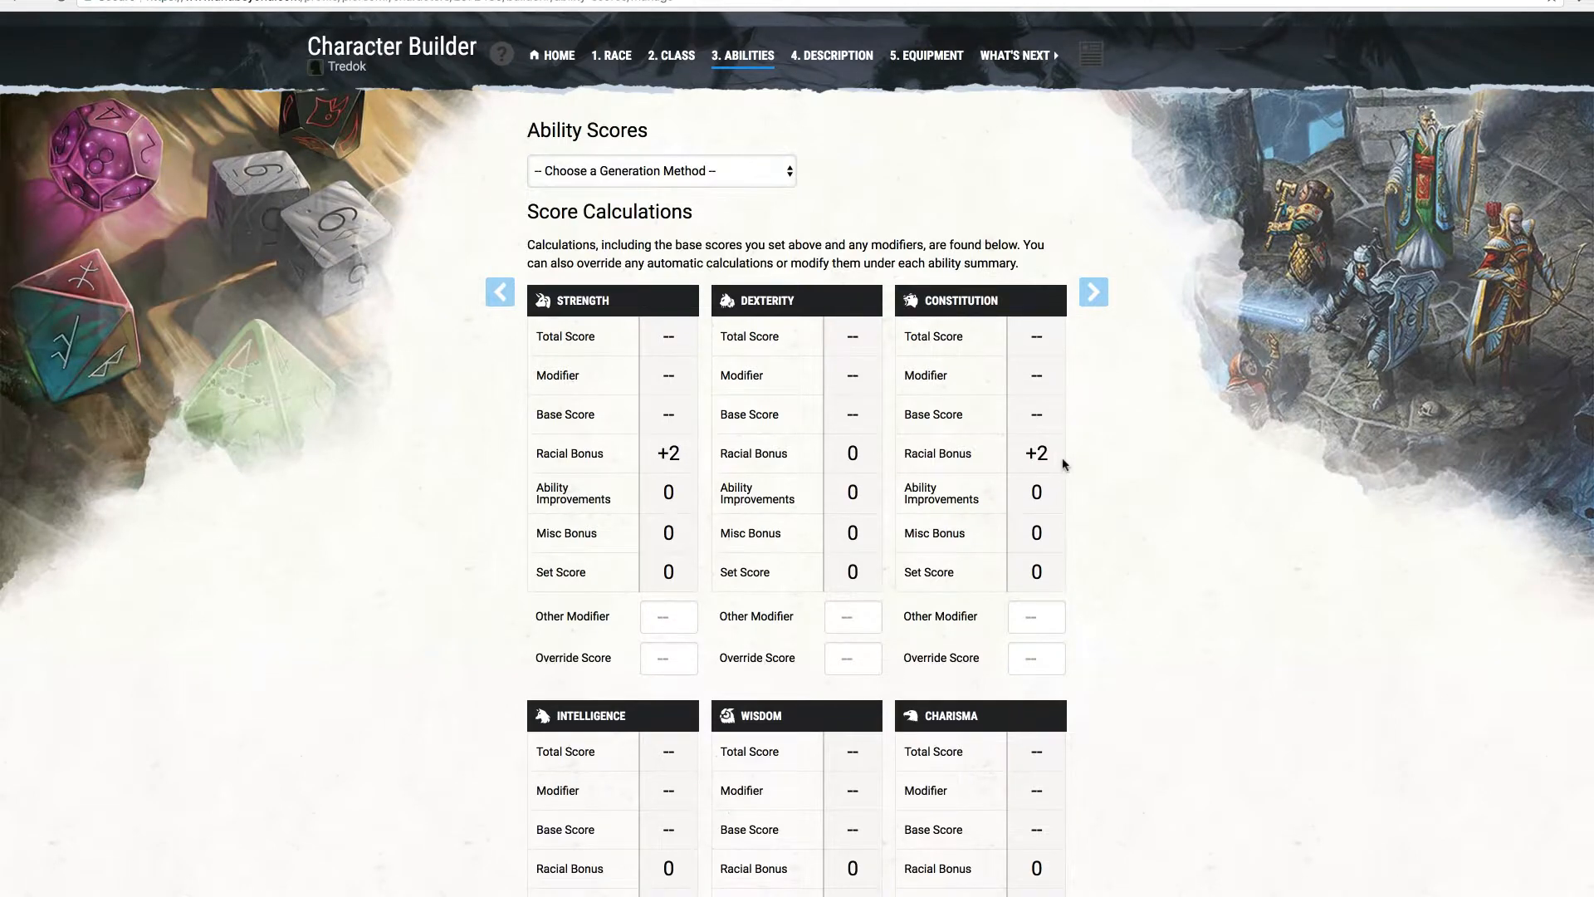
pyautogui.scroll(-5, 1065, 465)
pyautogui.scroll(6, 1065, 465)
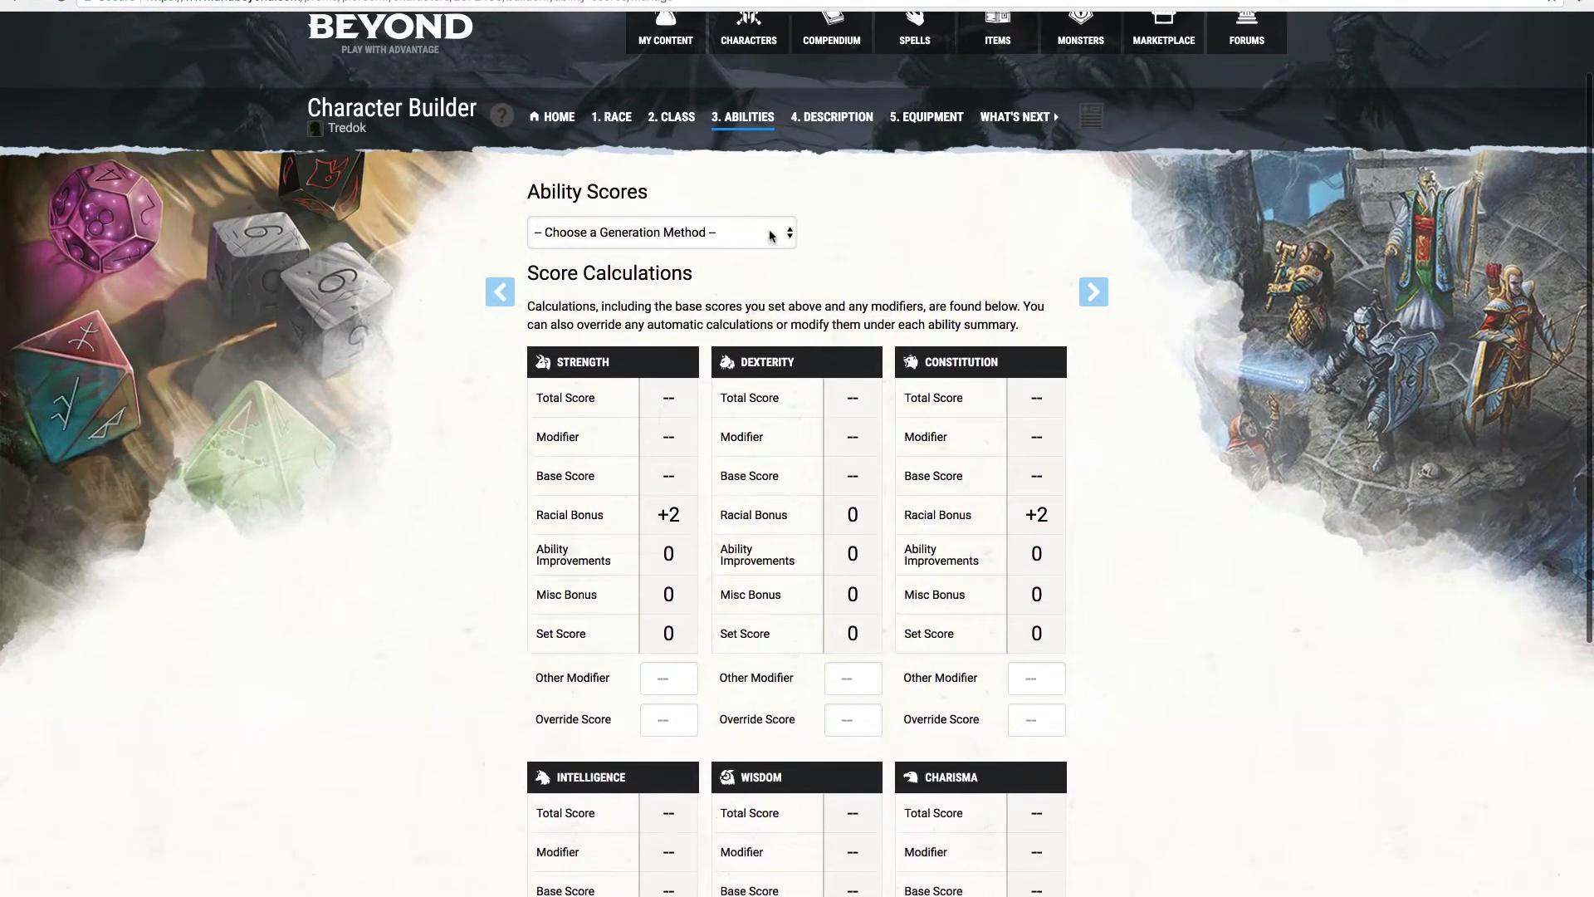
pyautogui.click(771, 235)
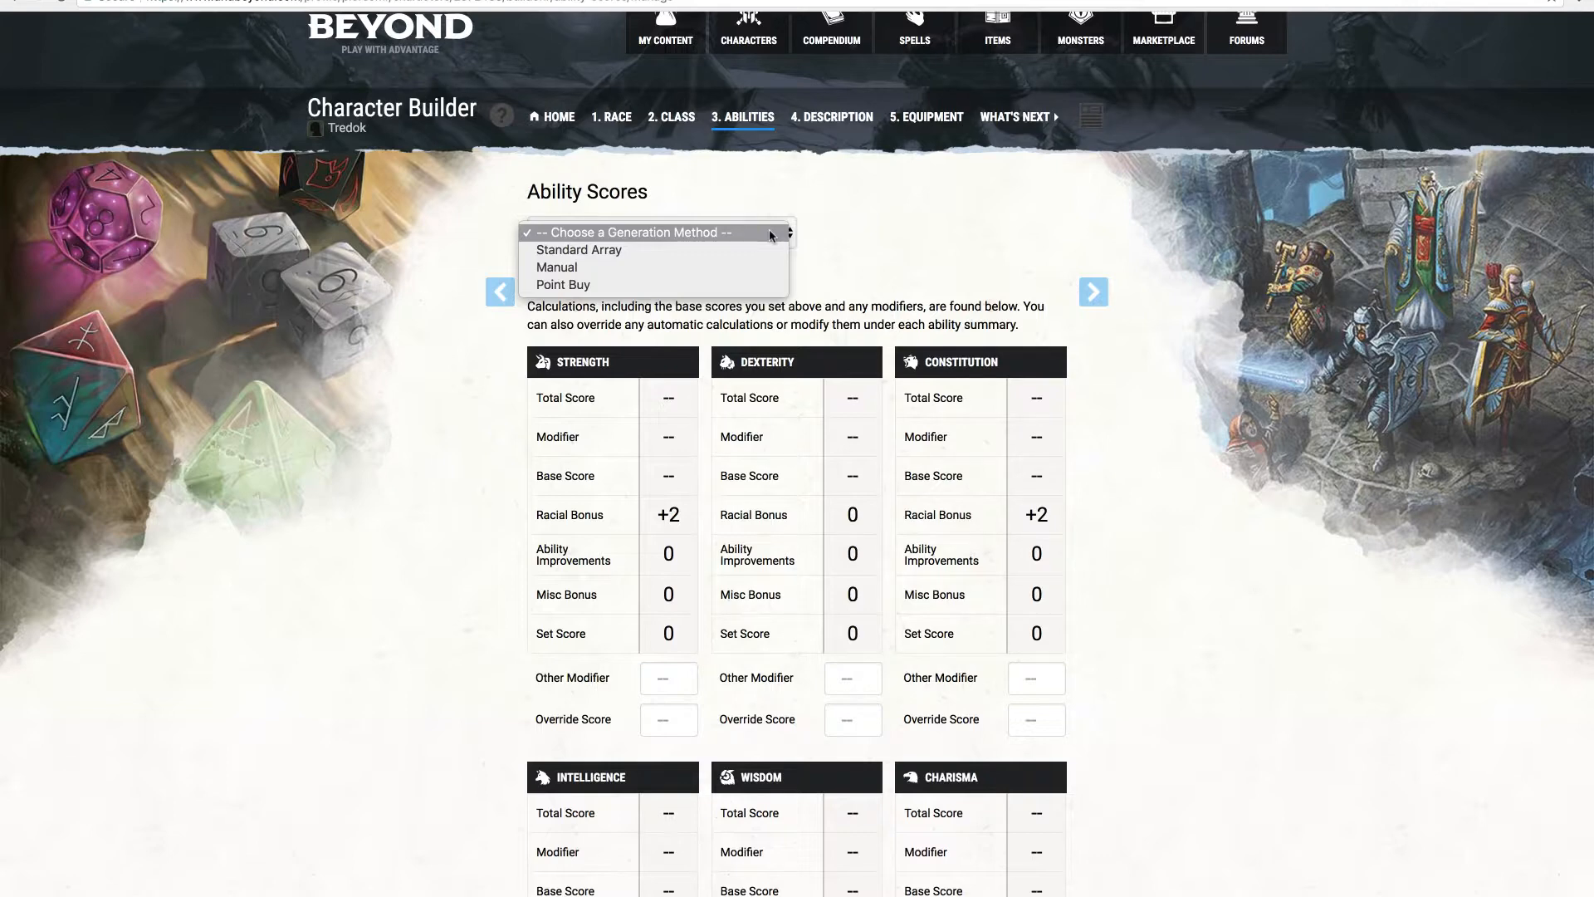
pyautogui.click(752, 283)
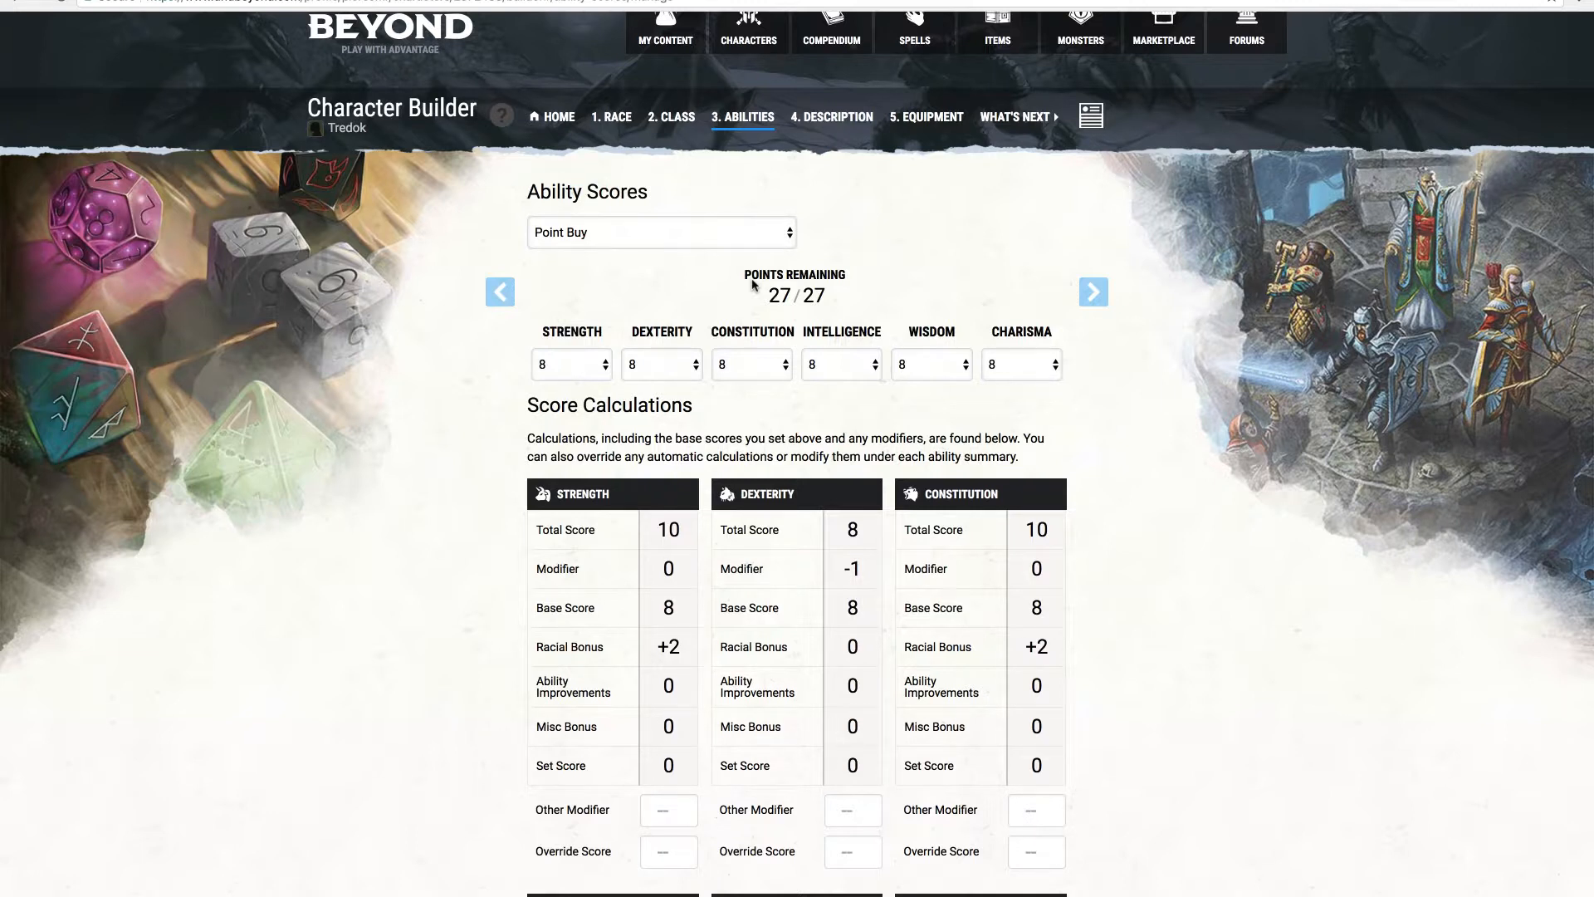
# Set the Wisdom and Constitution base scores to 14 each
pyautogui.scroll(-2, 753, 285)
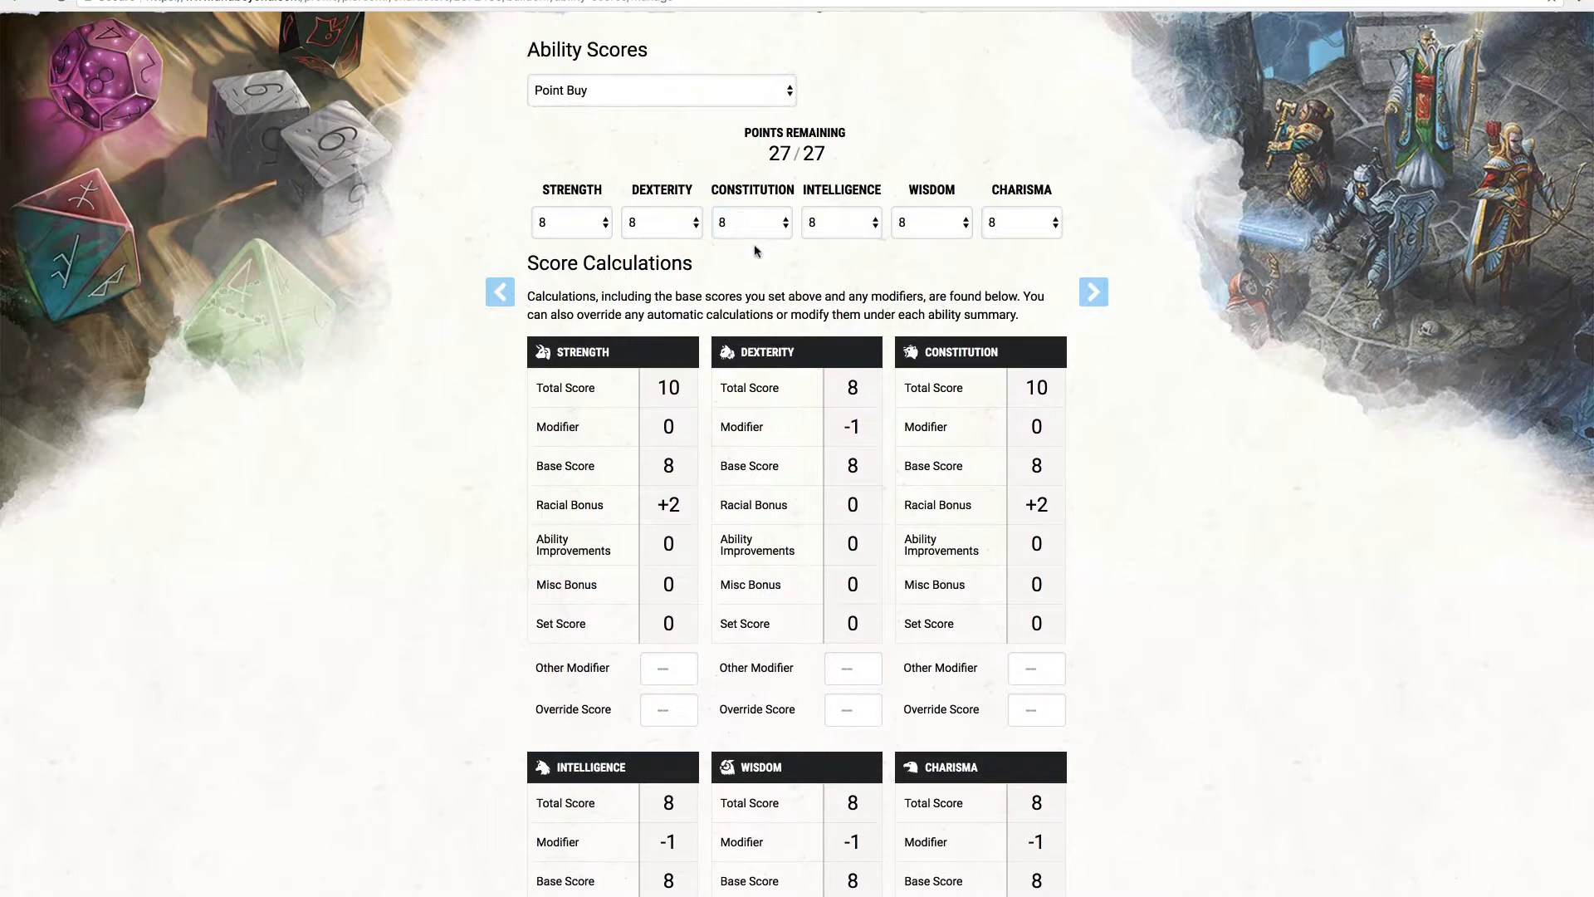
pyautogui.click(951, 222)
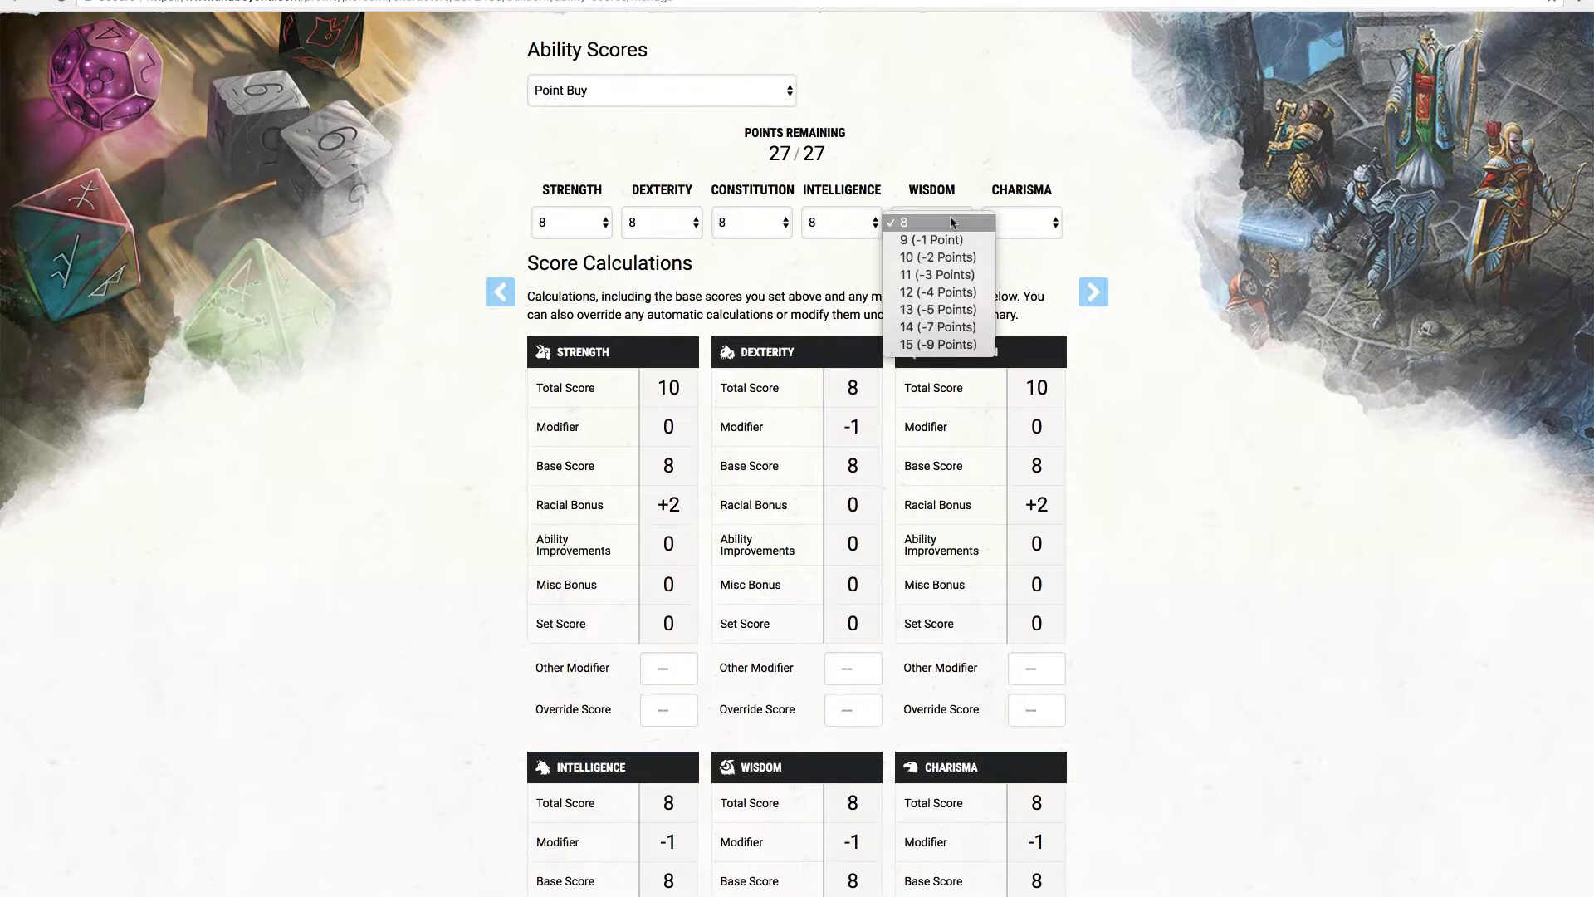
pyautogui.click(951, 328)
pyautogui.click(769, 223)
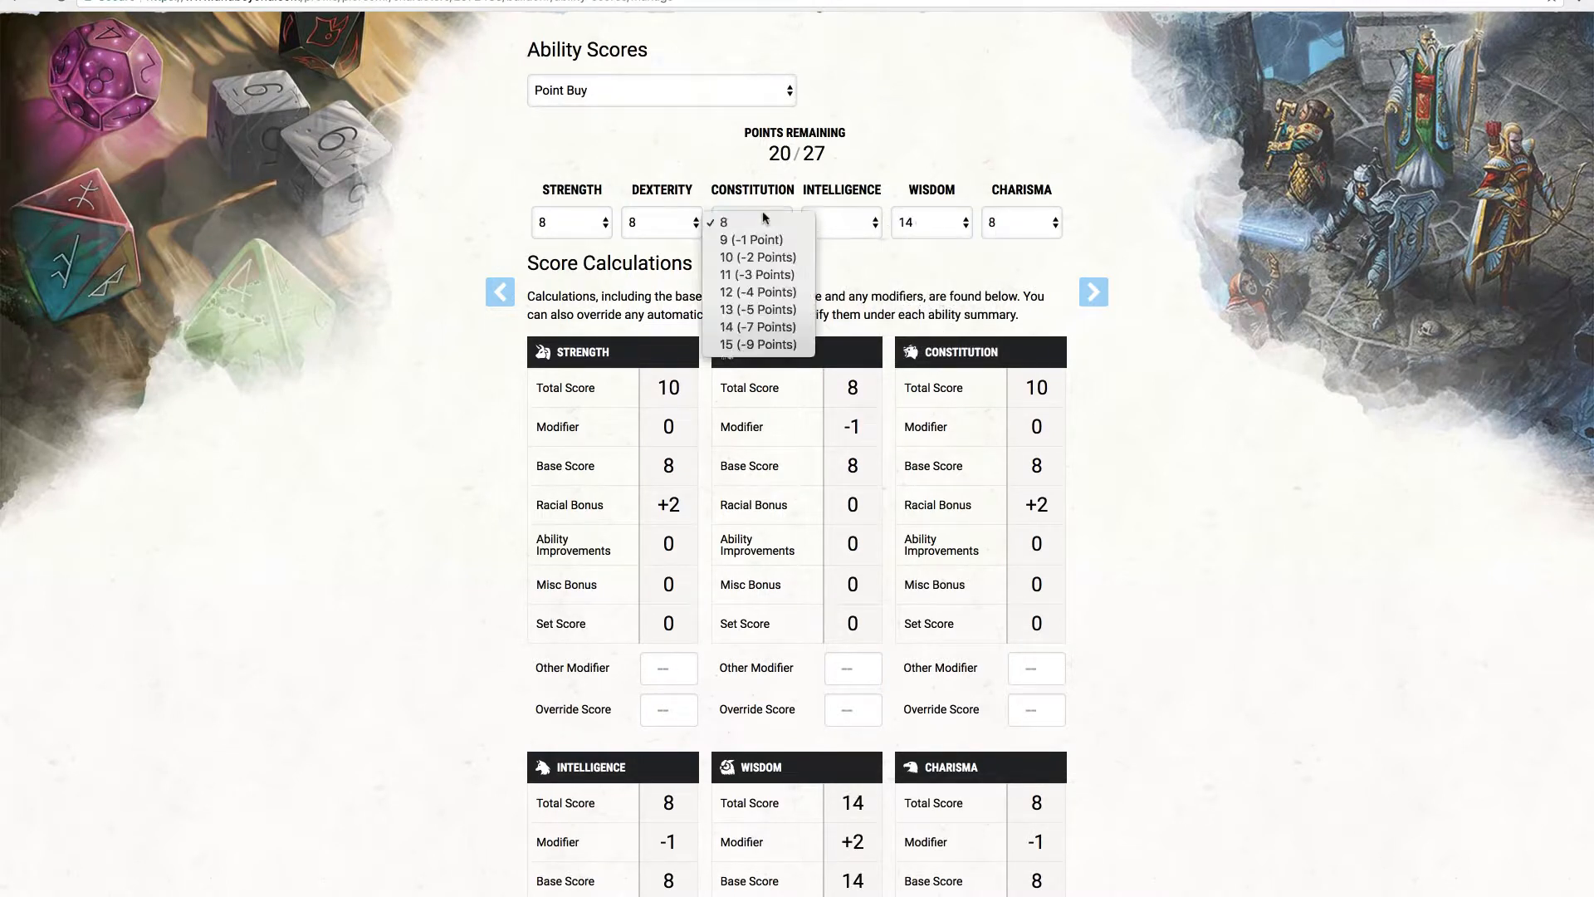
pyautogui.click(774, 327)
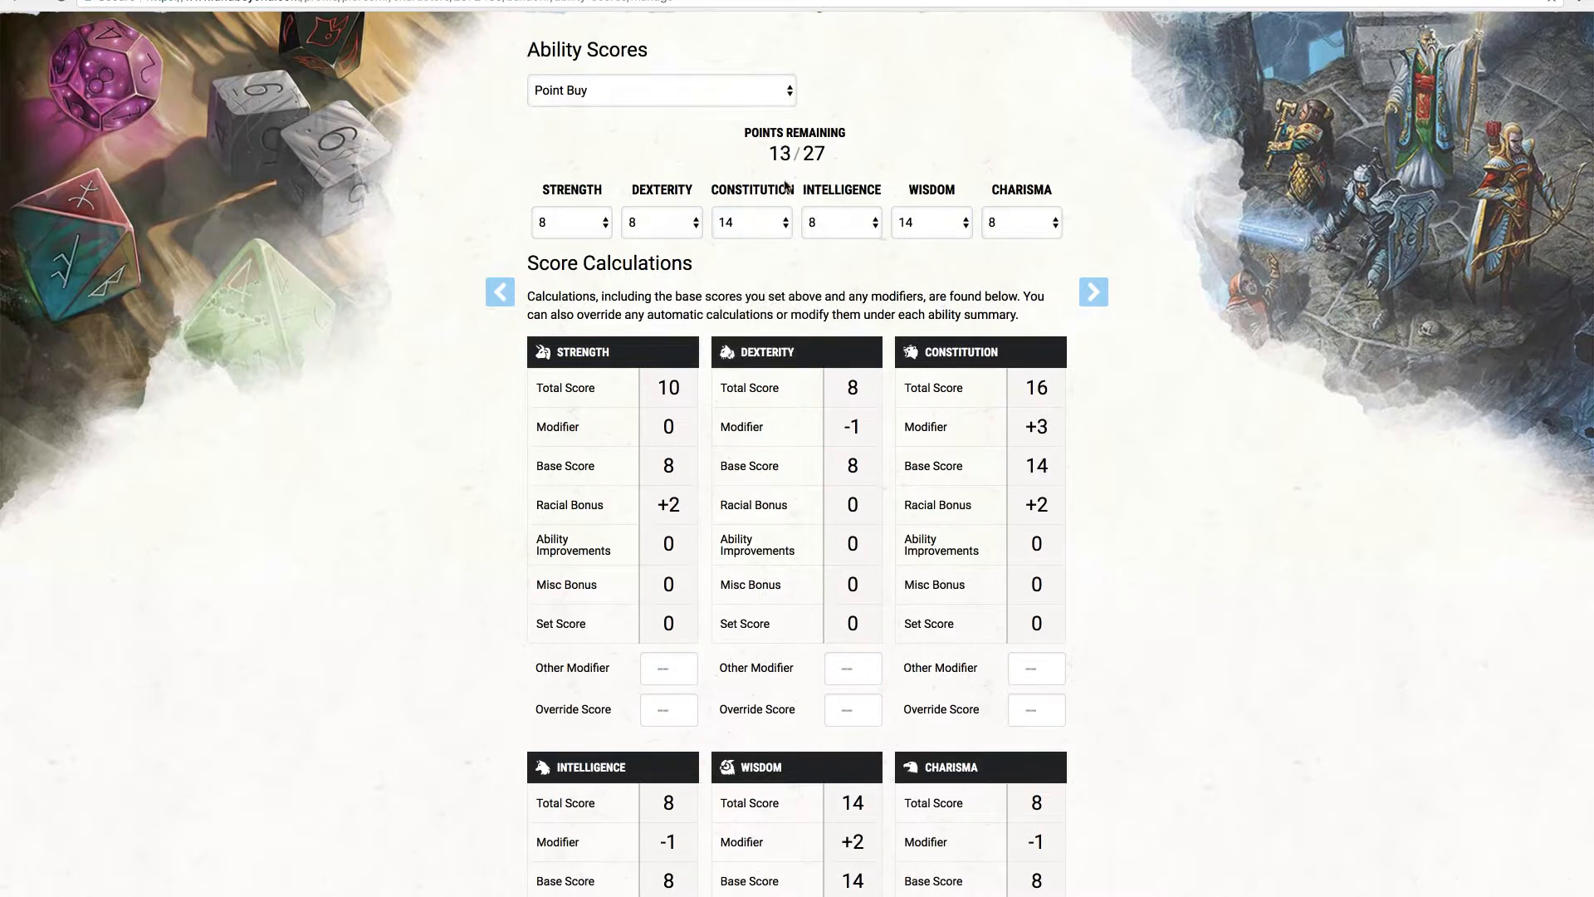
pyautogui.click(752, 223)
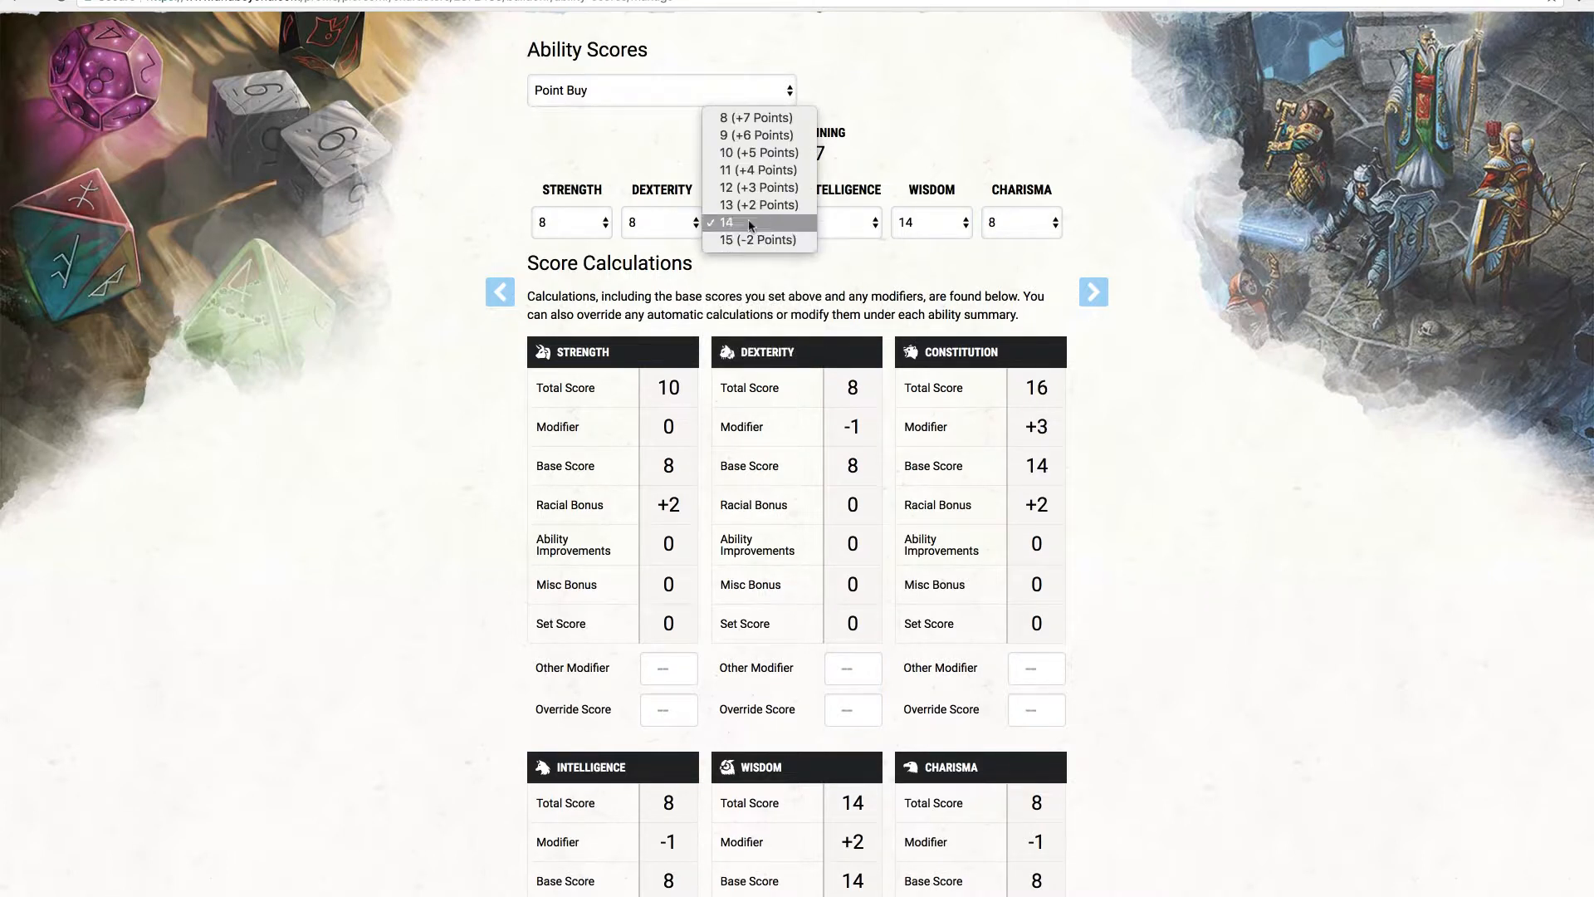
pyautogui.click(945, 262)
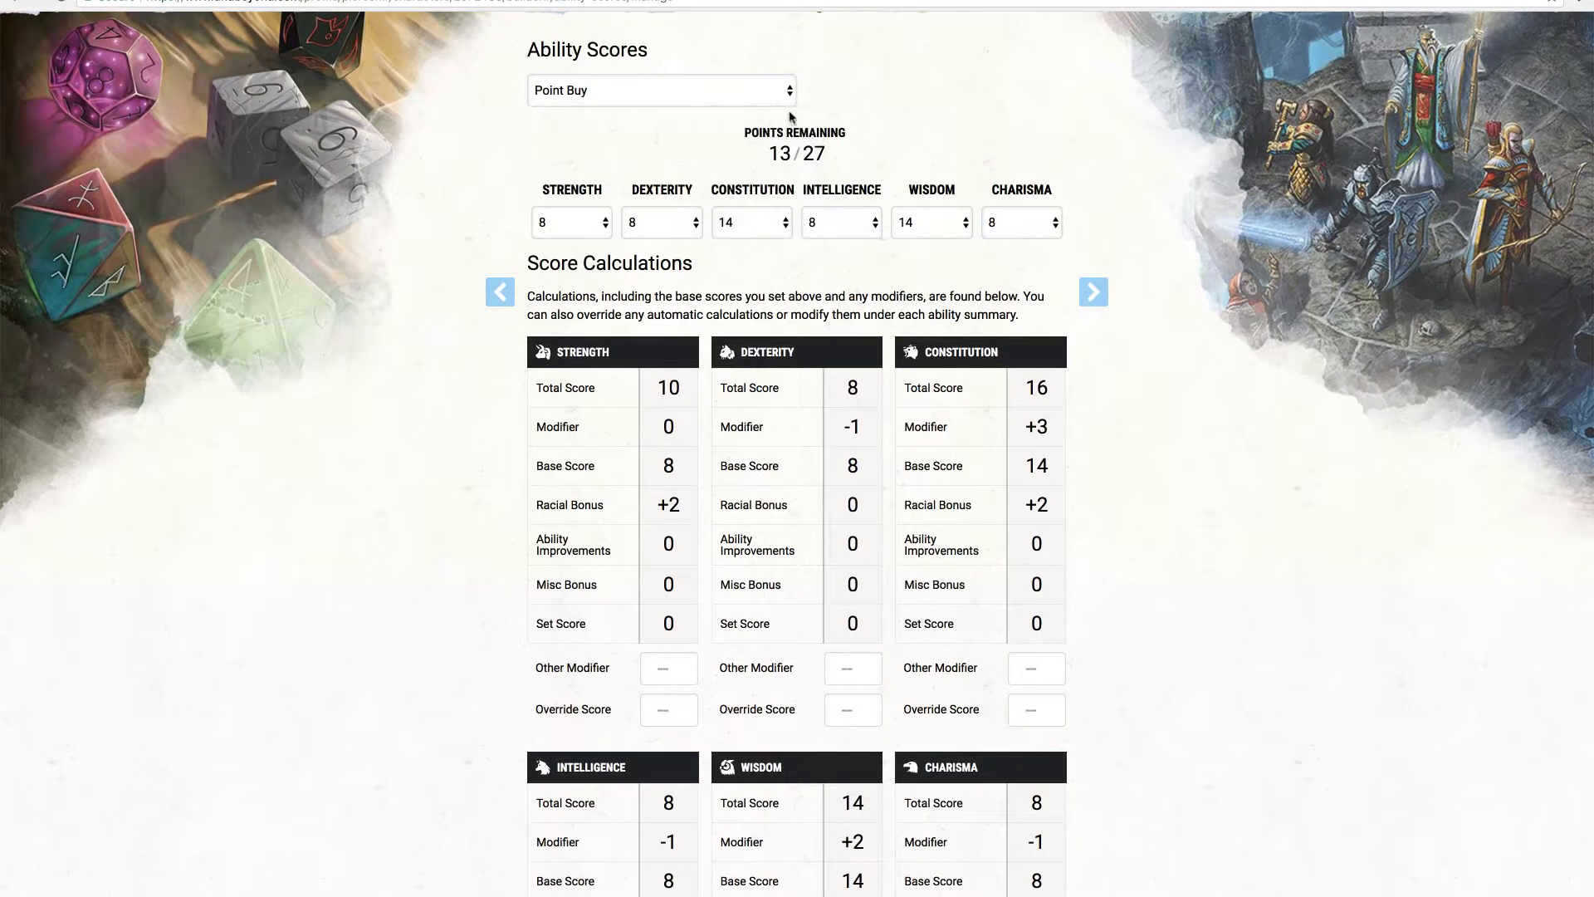
# Set the Charisma, Intelligence and Dexterity base scores to 10 each and Strength to 9
pyautogui.click(1010, 222)
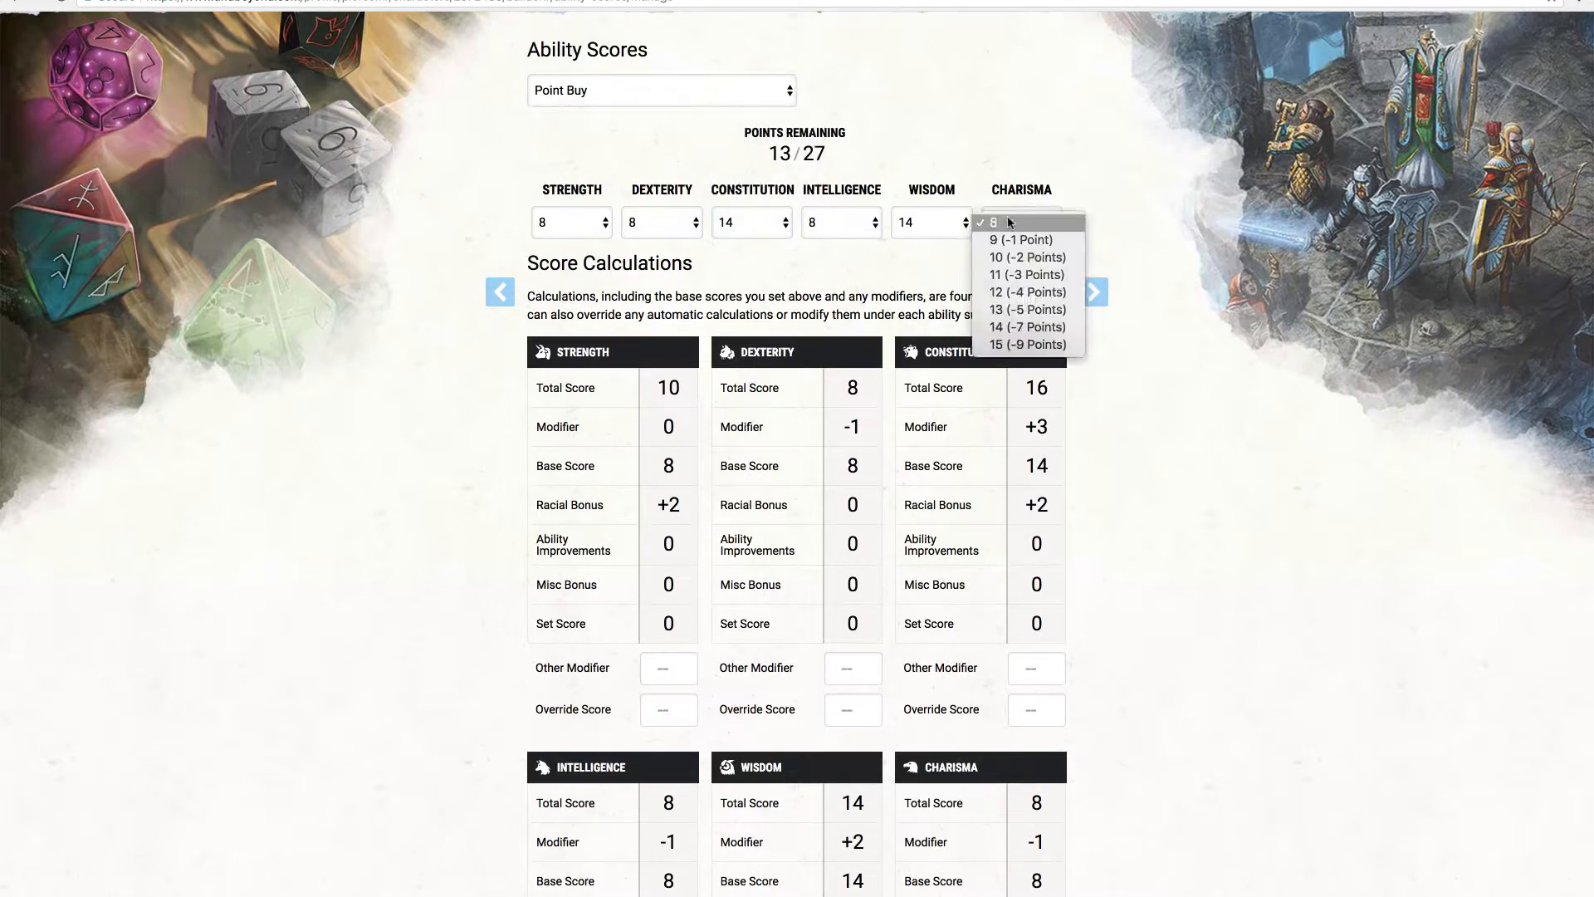
pyautogui.click(1021, 258)
pyautogui.click(841, 222)
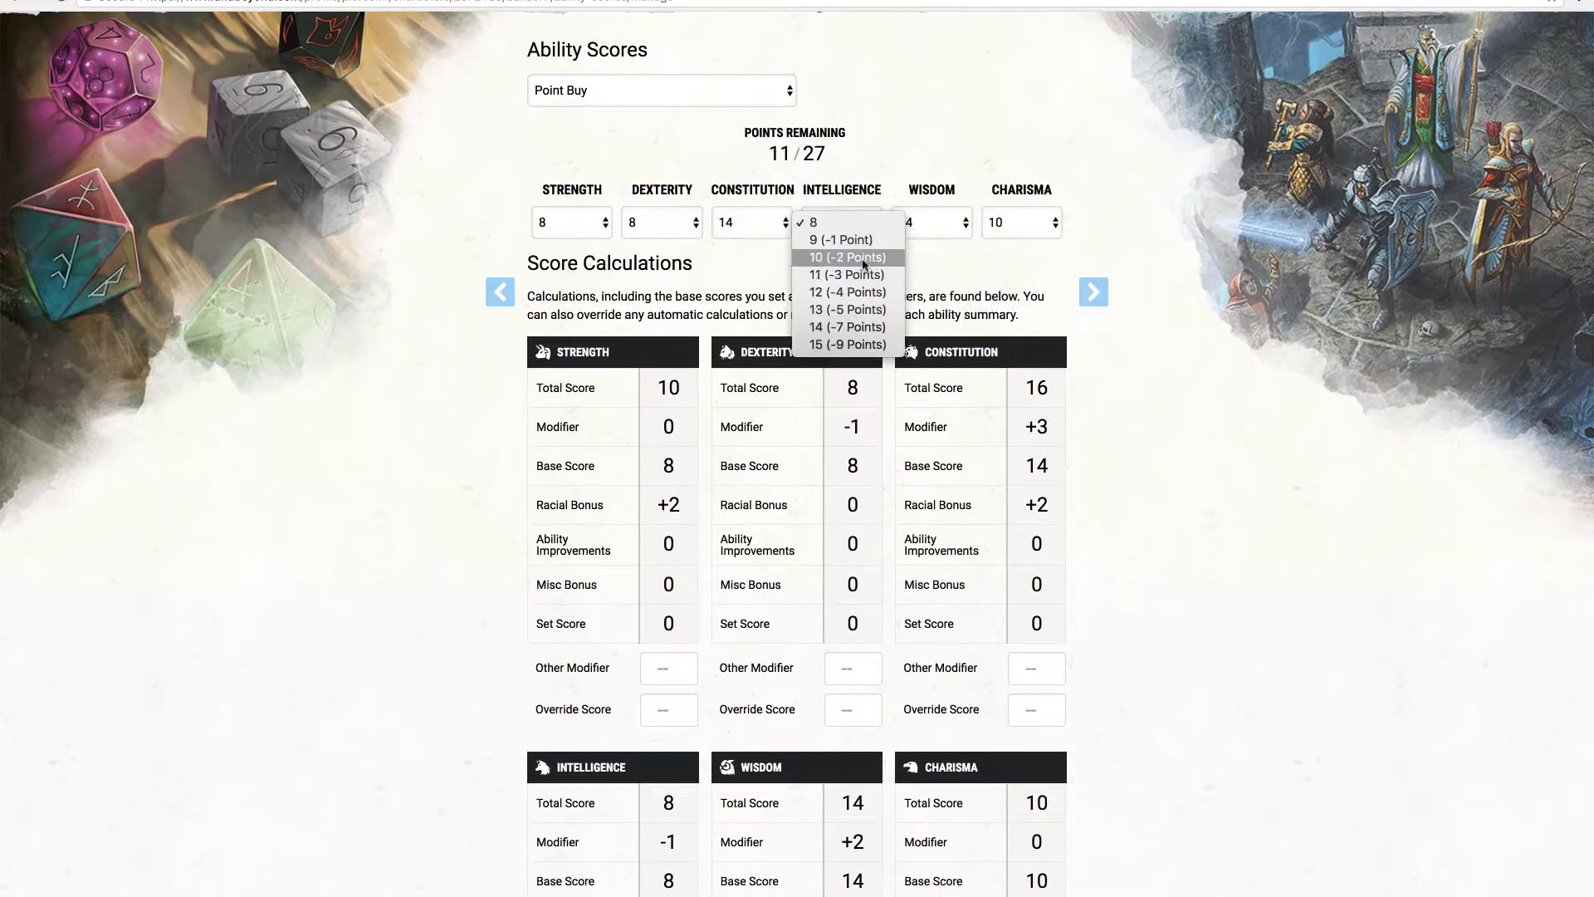
pyautogui.click(862, 257)
pyautogui.click(660, 222)
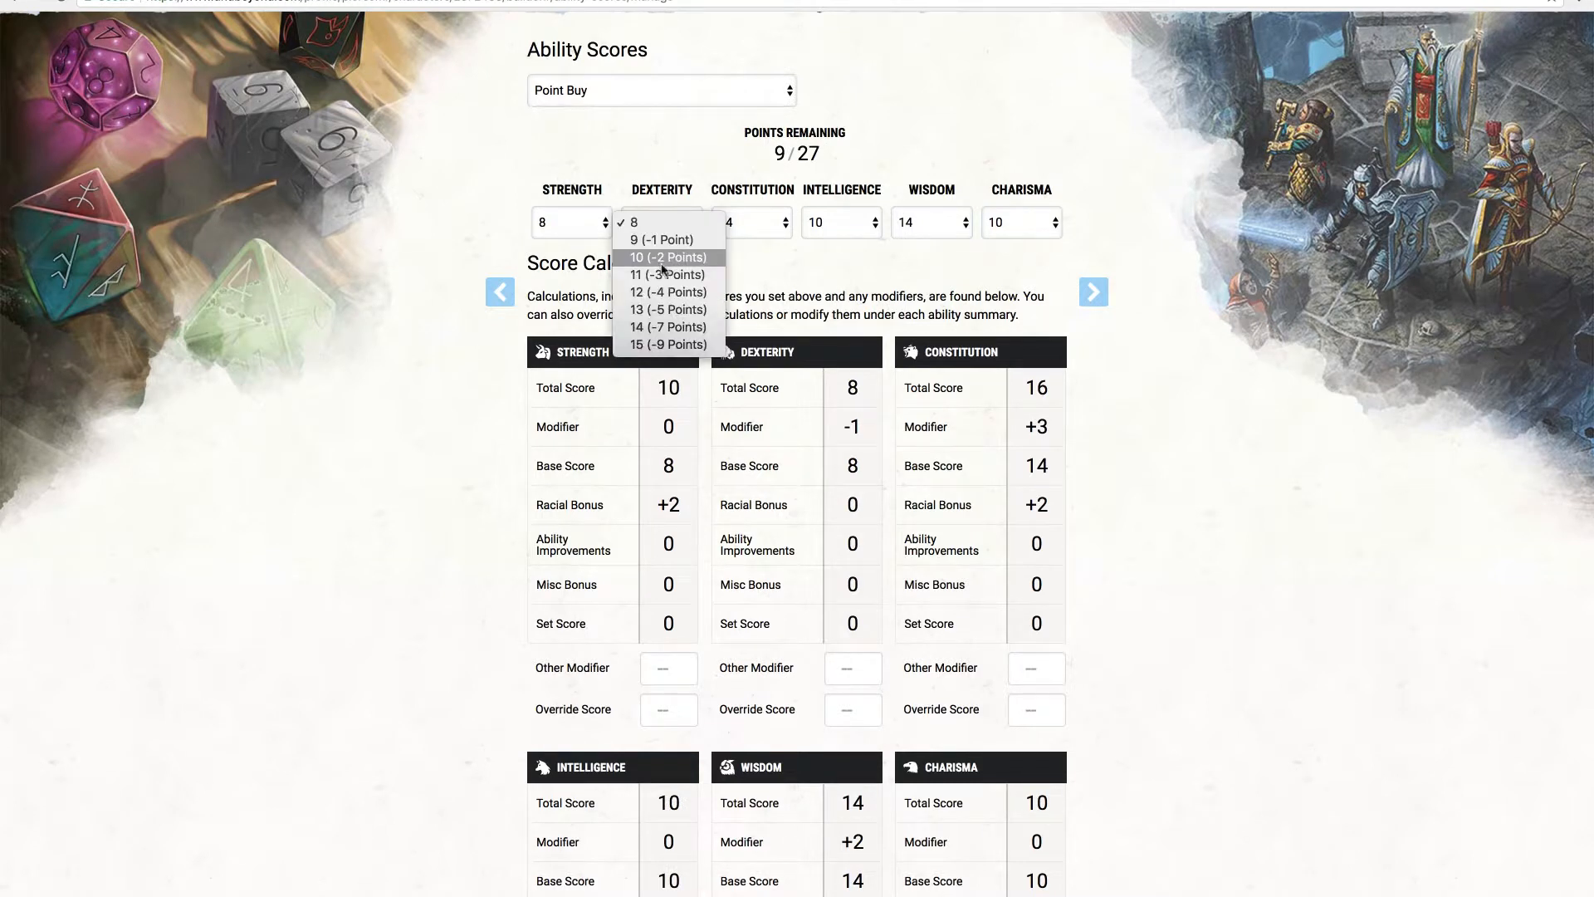
pyautogui.click(664, 259)
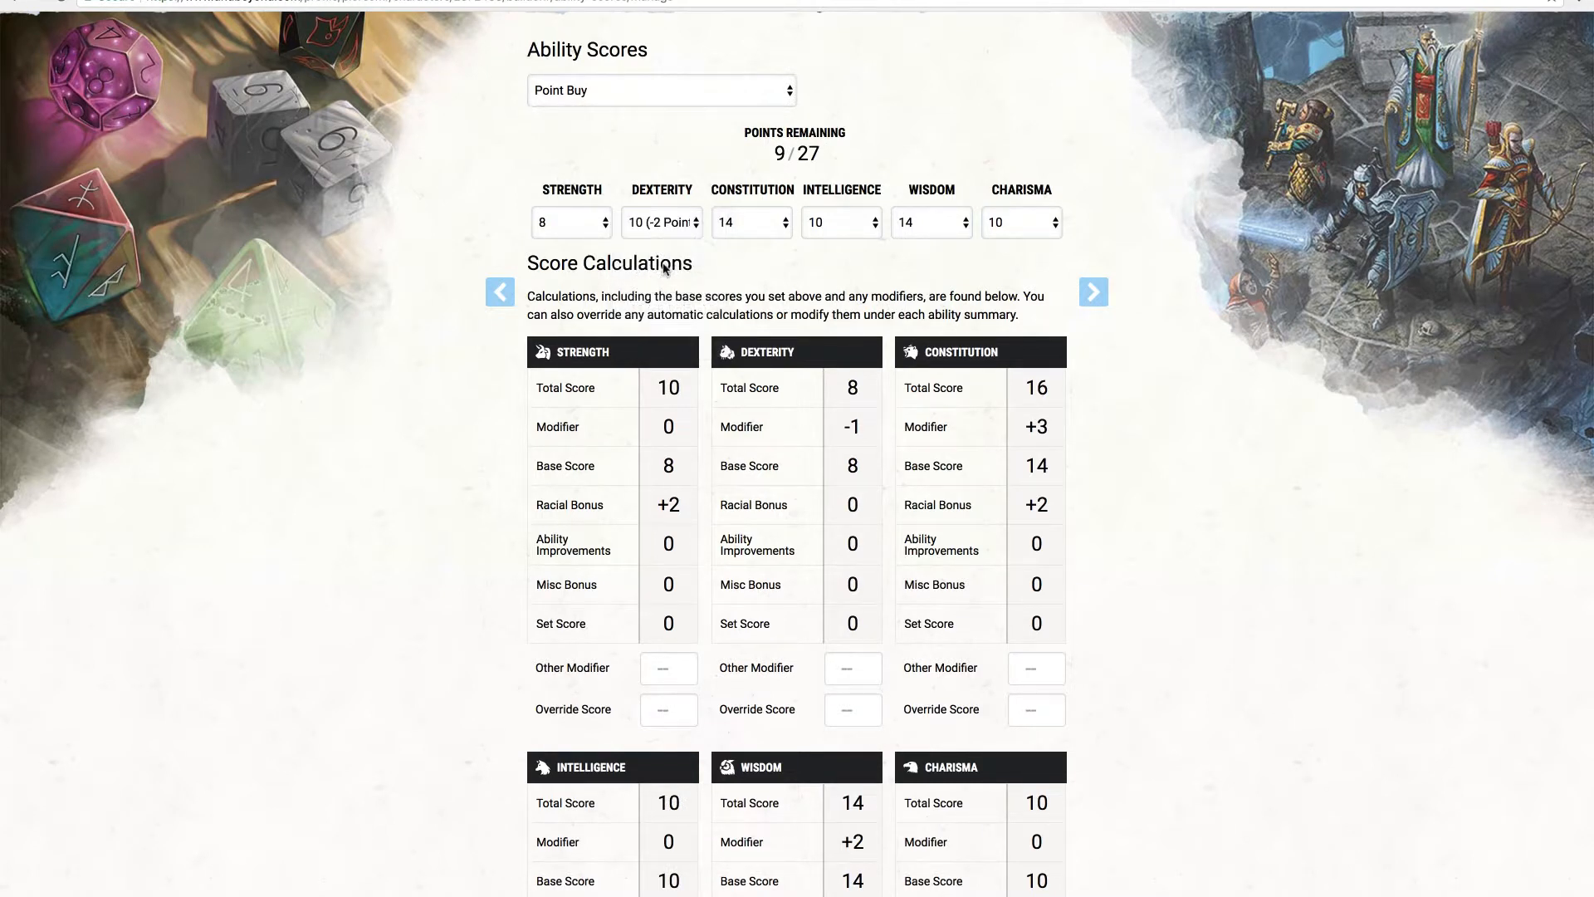
pyautogui.click(606, 226)
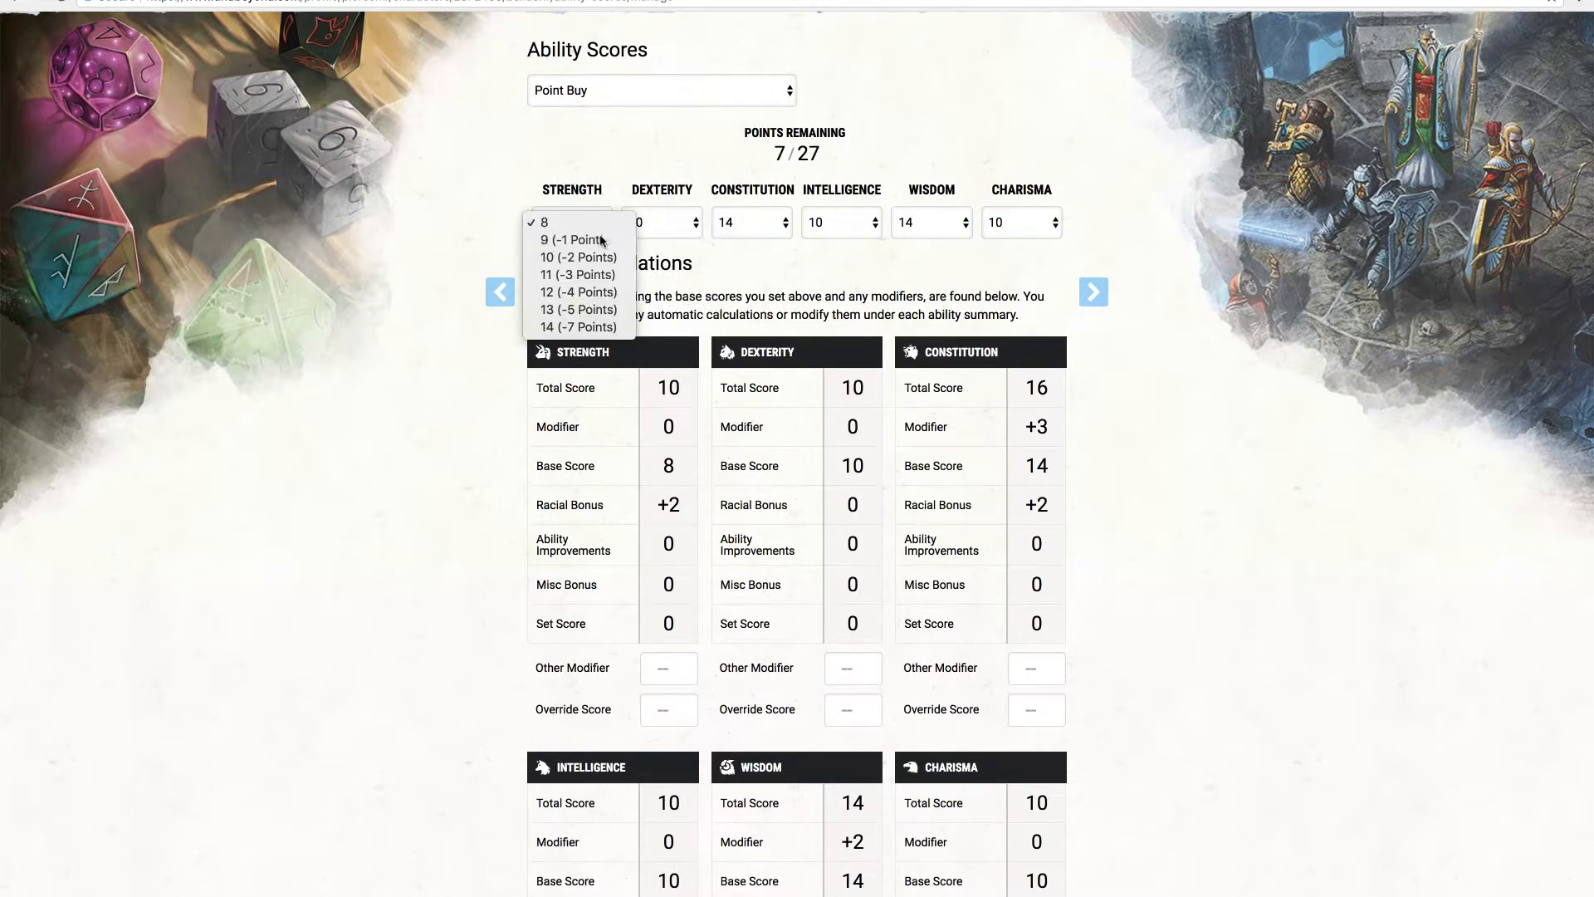
pyautogui.click(601, 240)
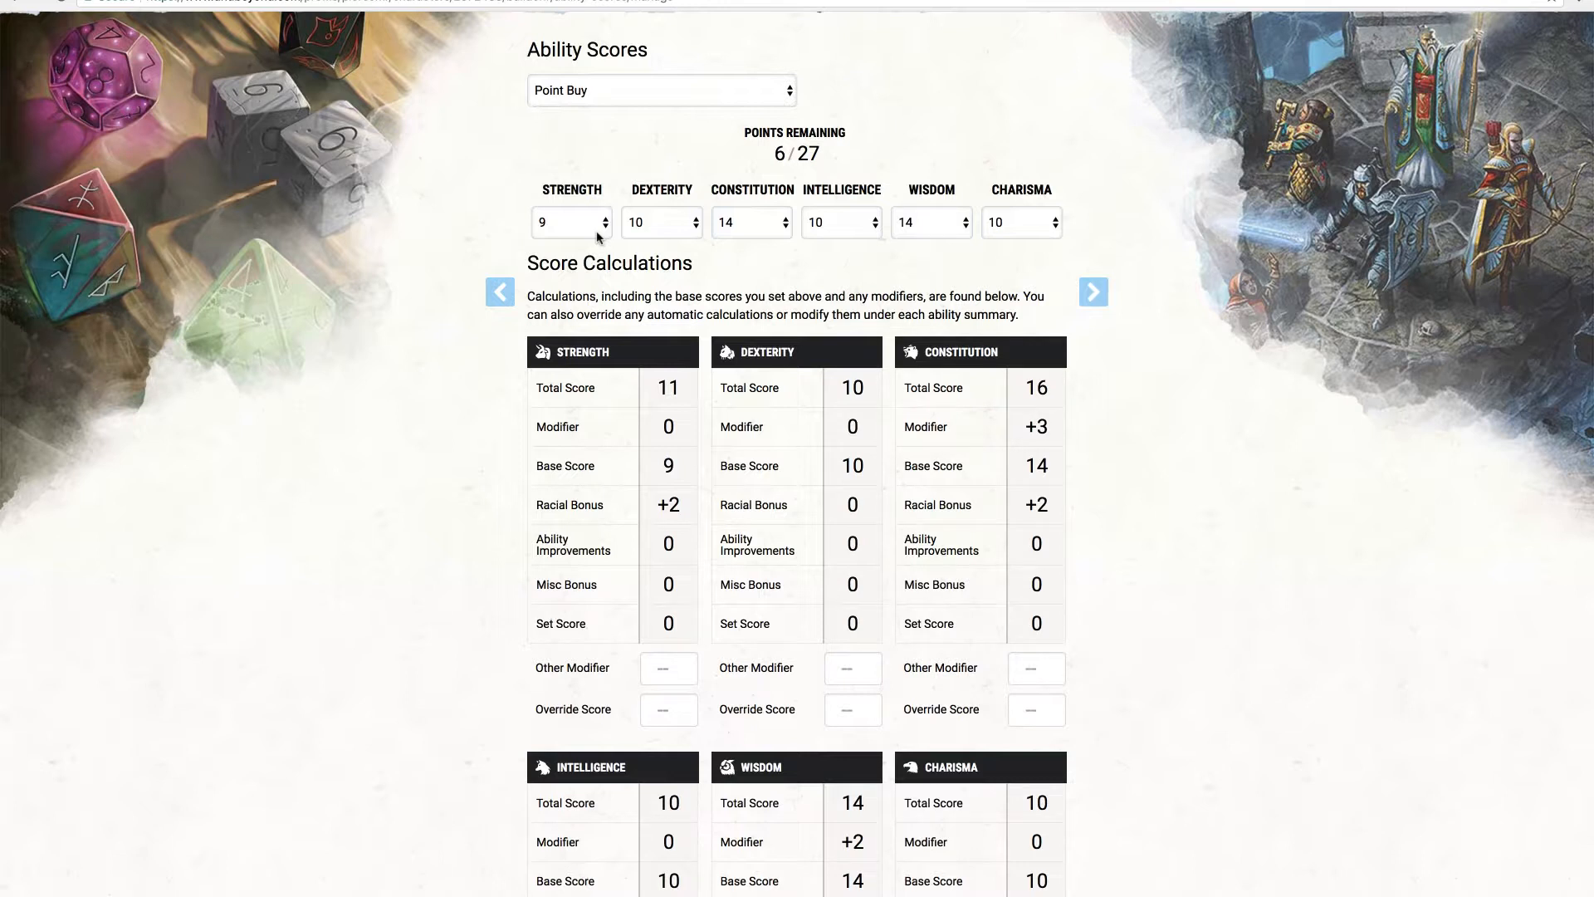
# Raise the Constitution and Wisdom base scores to 15 each
pyautogui.click(665, 223)
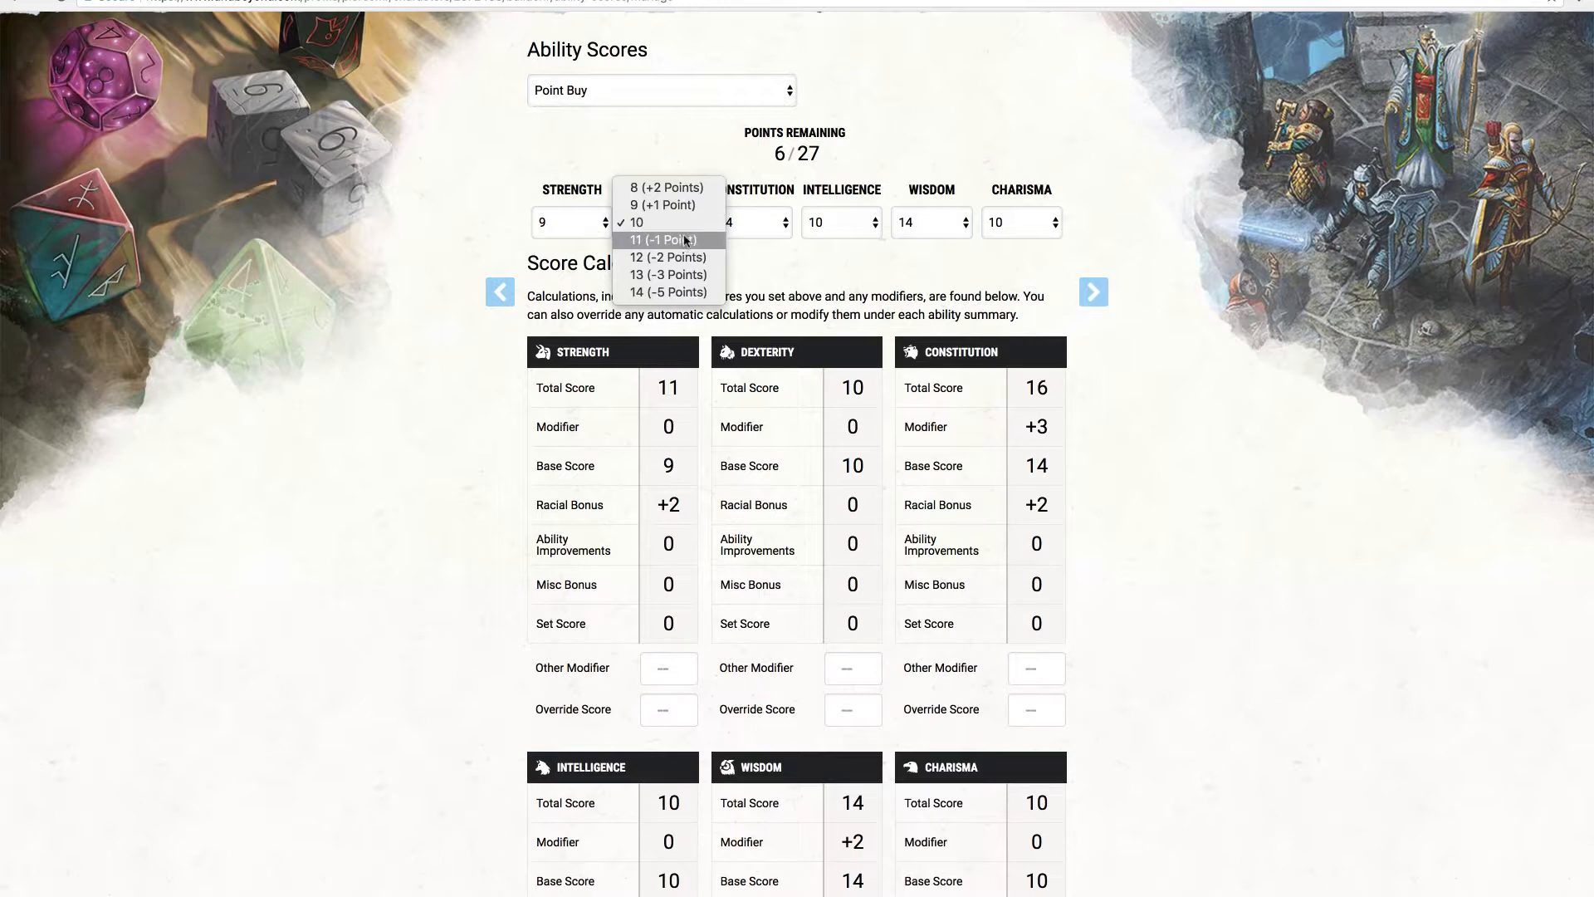
pyautogui.click(754, 223)
pyautogui.click(764, 235)
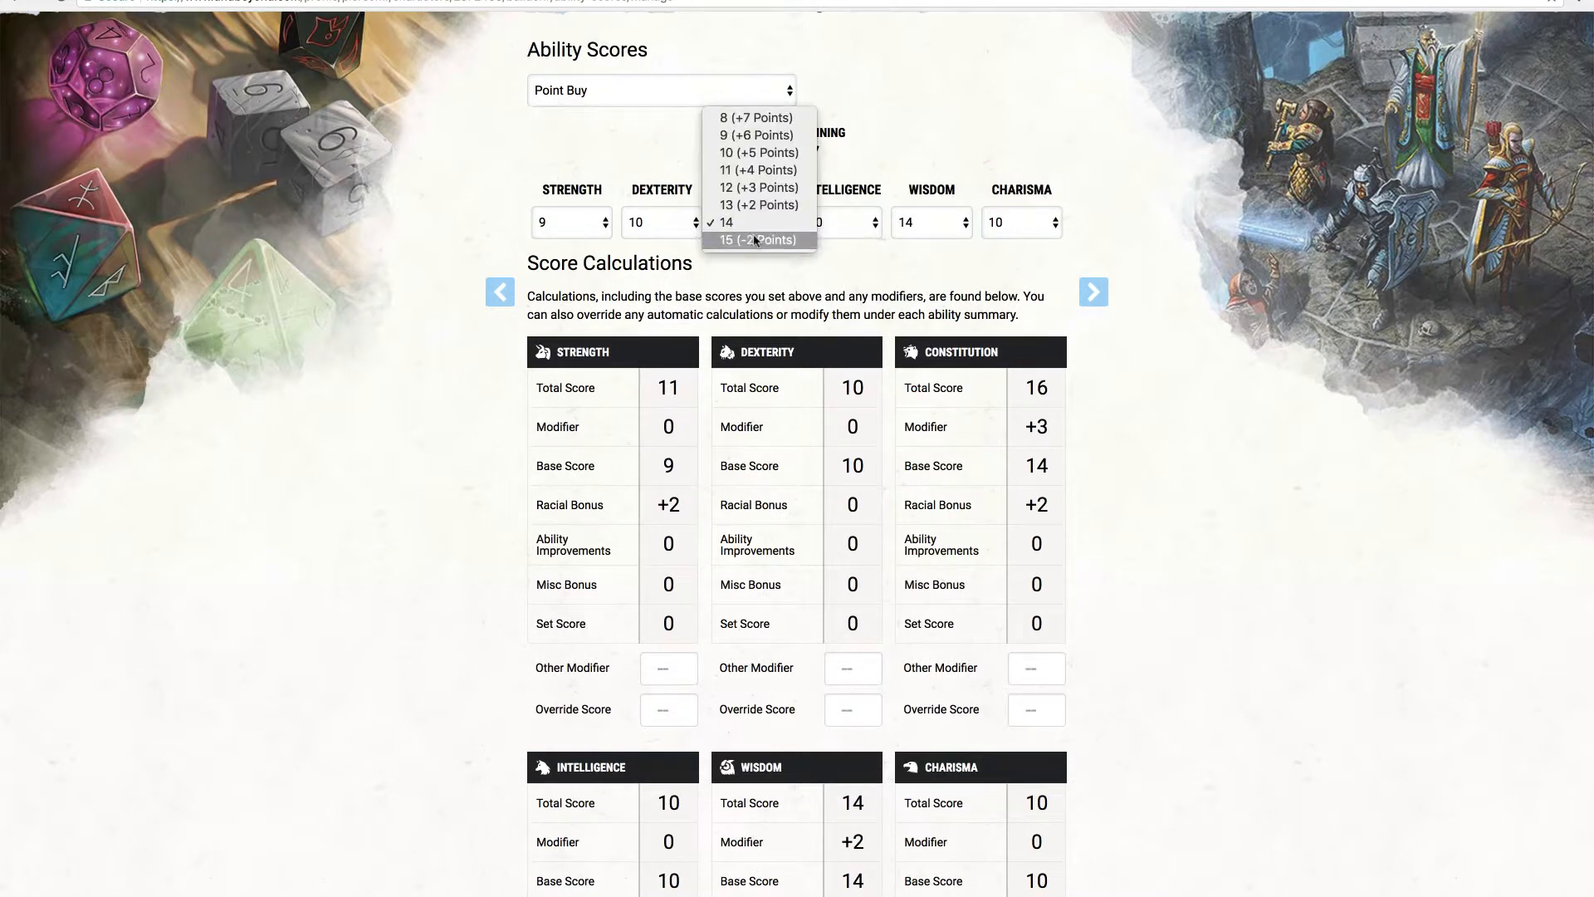
pyautogui.click(757, 241)
pyautogui.click(940, 236)
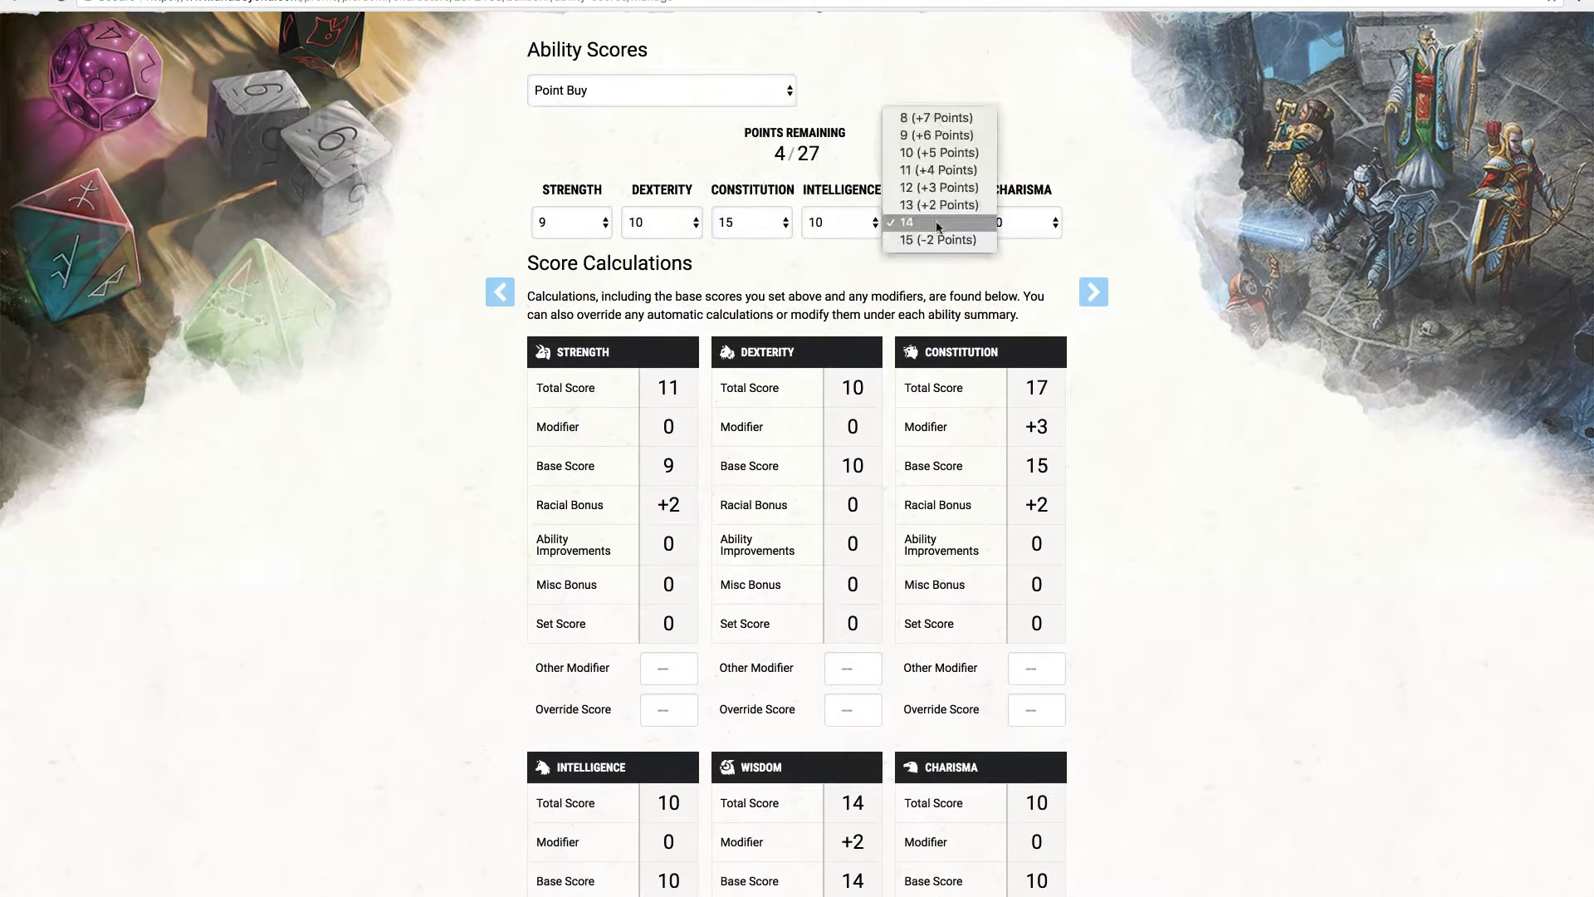
pyautogui.click(939, 241)
# Raise the Charisma base score to 12 and lower Strength to 8
pyautogui.click(860, 226)
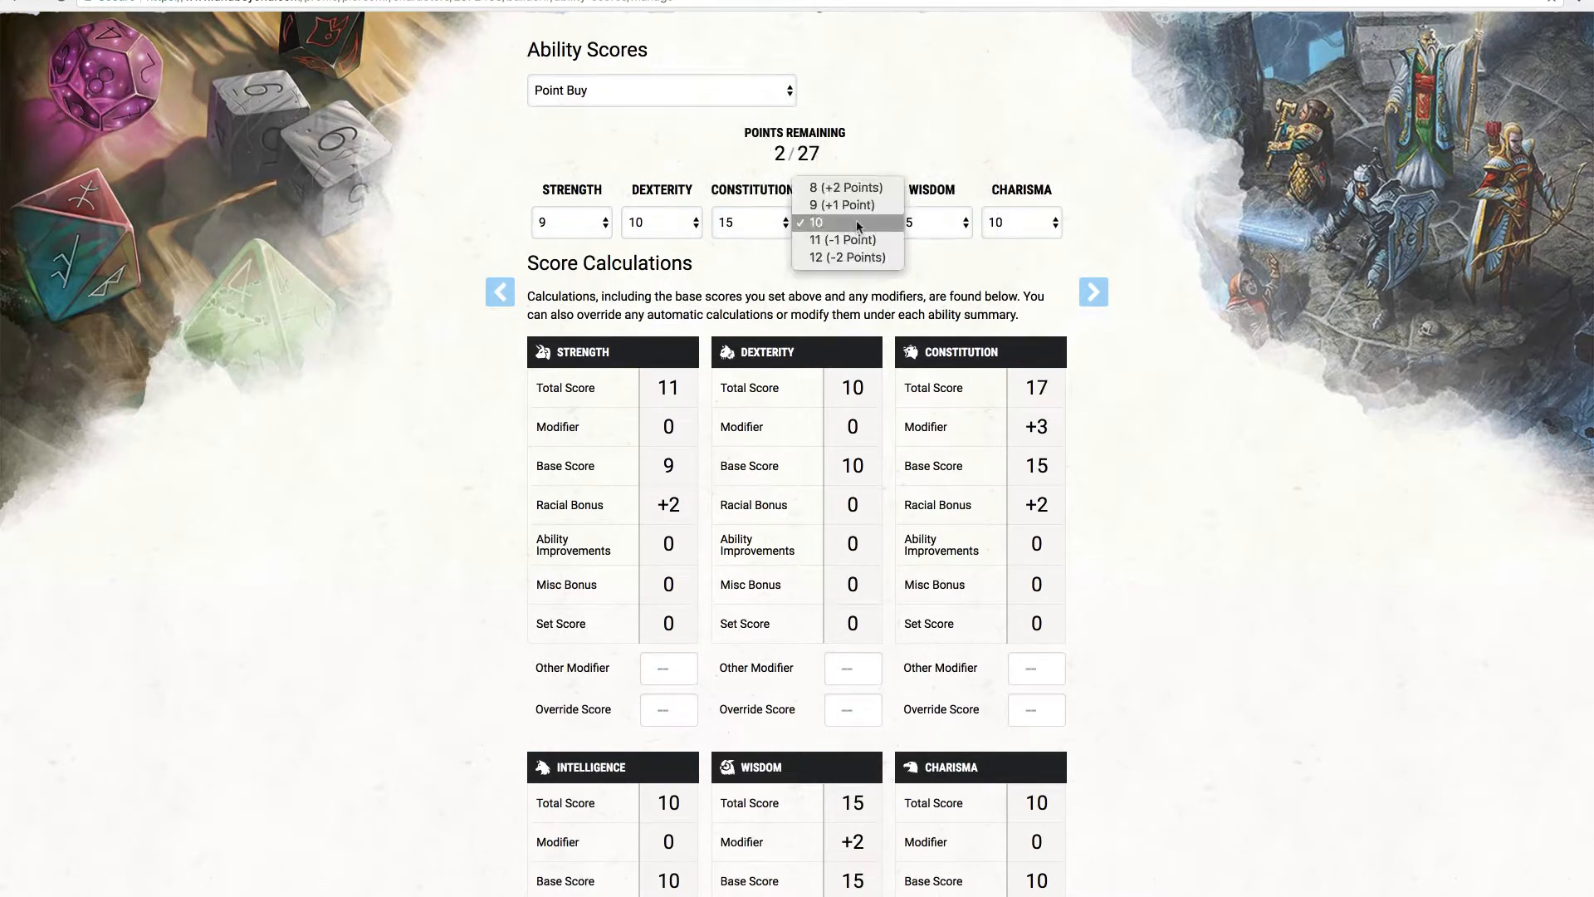
pyautogui.click(1019, 223)
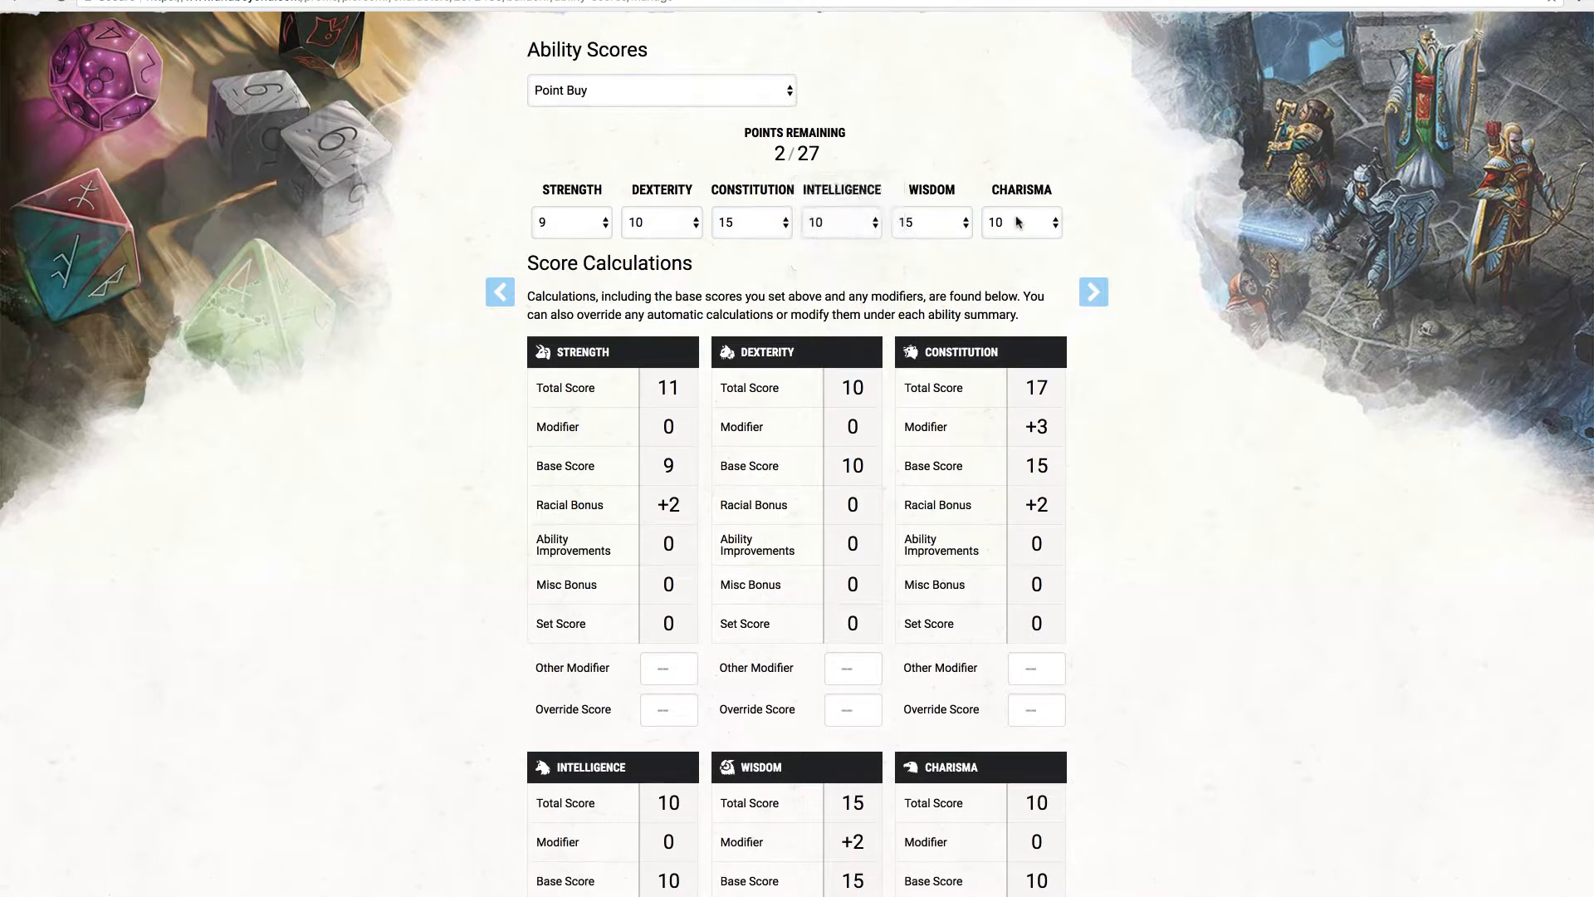
pyautogui.click(1018, 236)
pyautogui.click(1020, 257)
pyautogui.click(593, 229)
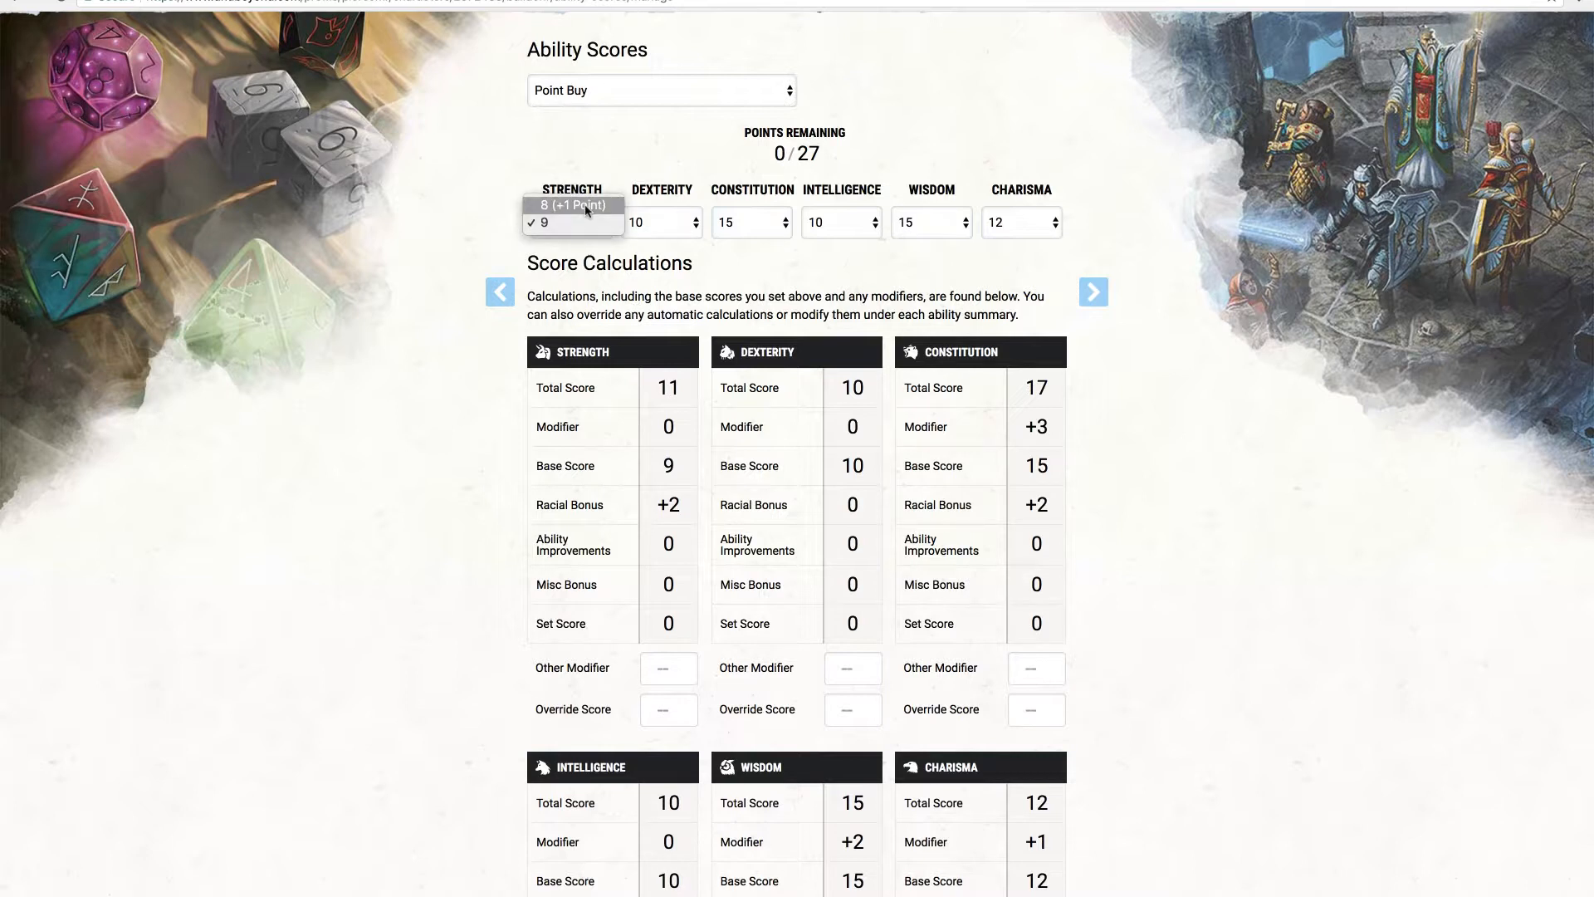
pyautogui.click(586, 206)
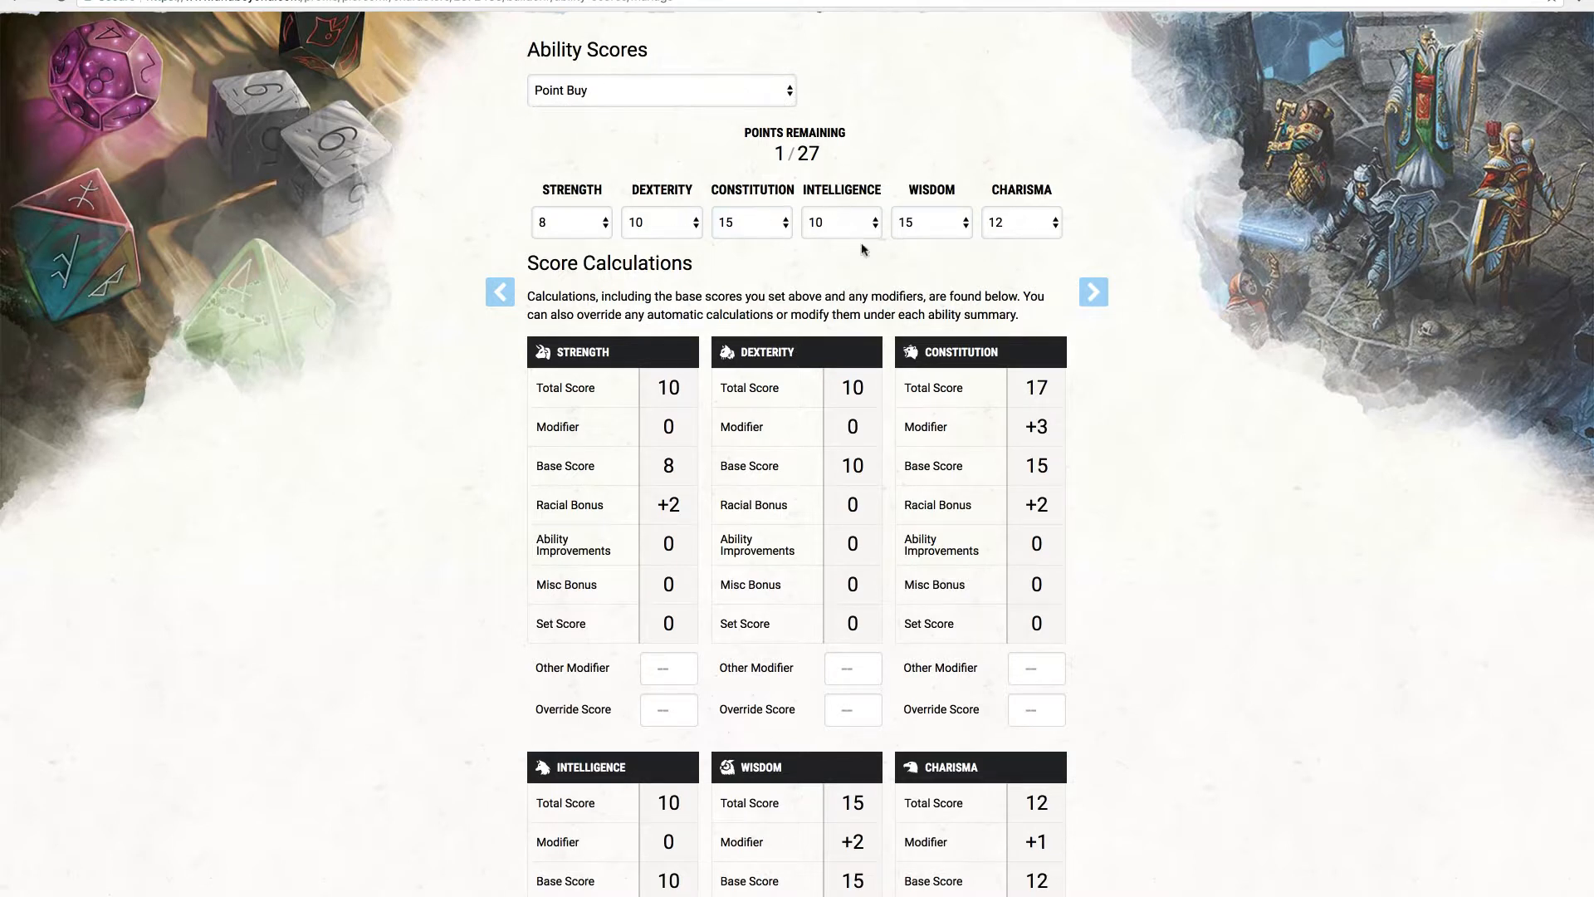
# Spend the last remaining point on Intelligence, setting its base score to 11
pyautogui.click(1034, 222)
pyautogui.click(964, 228)
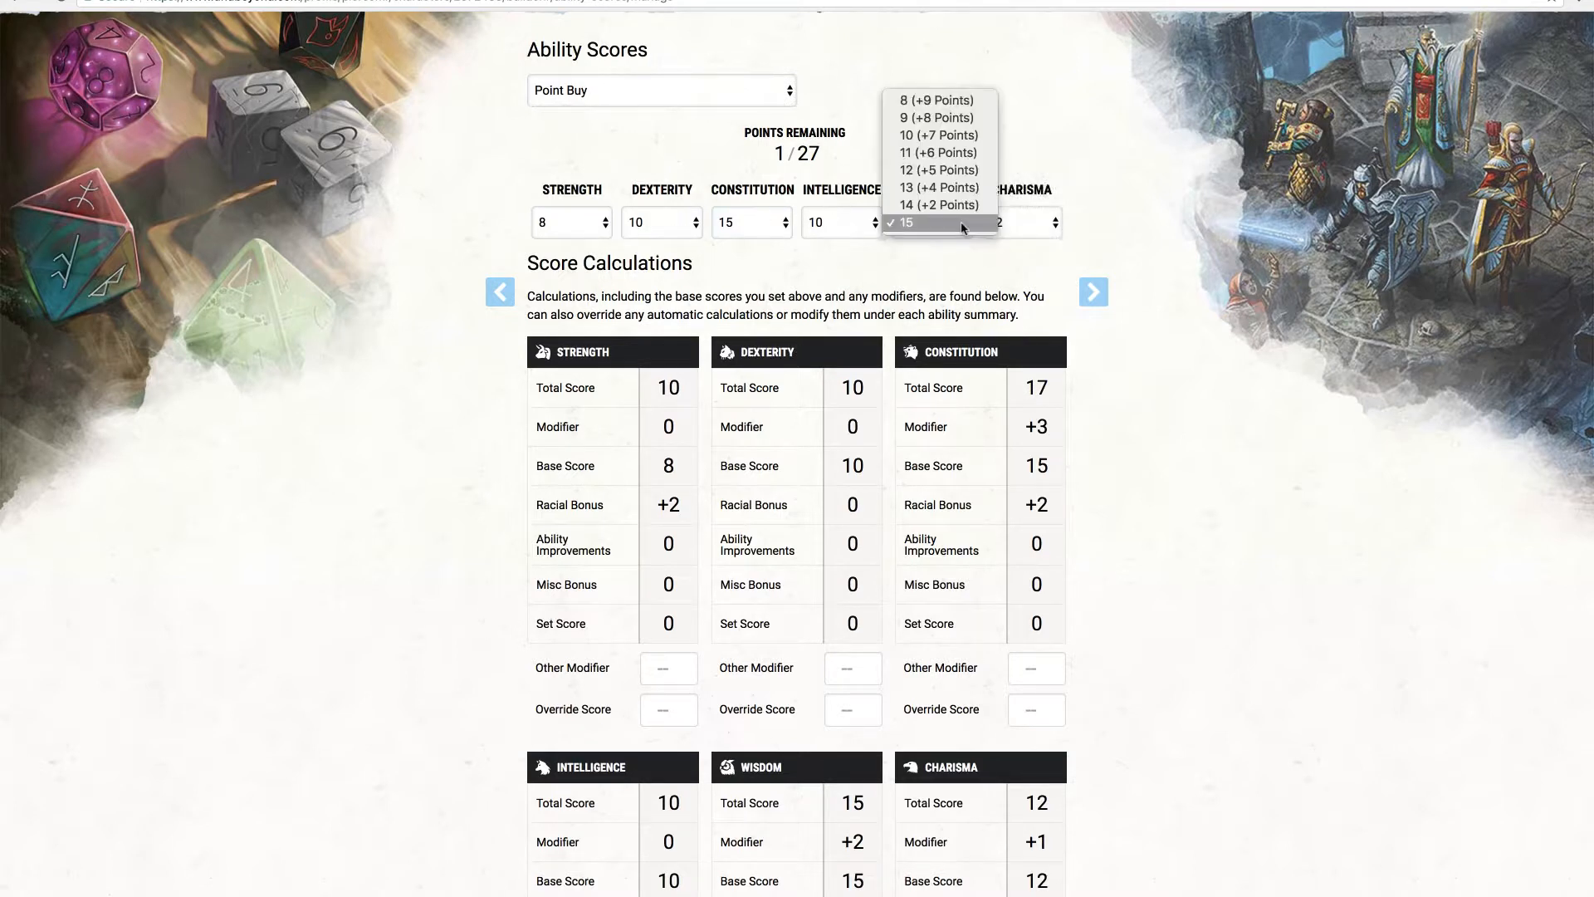
pyautogui.click(963, 222)
pyautogui.click(852, 218)
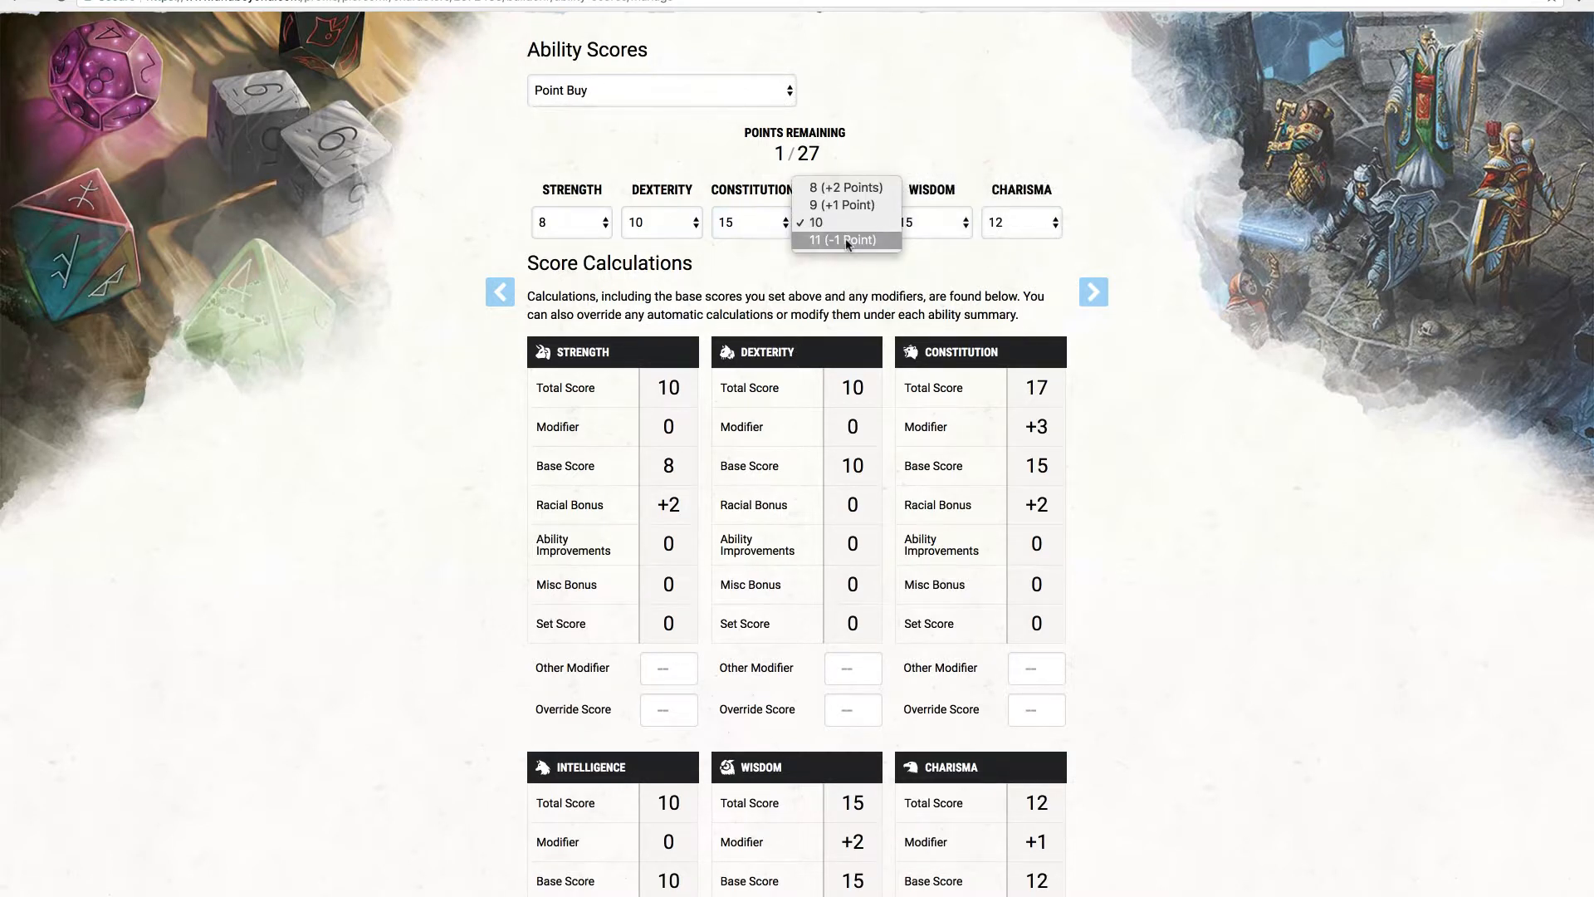
pyautogui.click(847, 240)
pyautogui.click(780, 224)
pyautogui.click(678, 240)
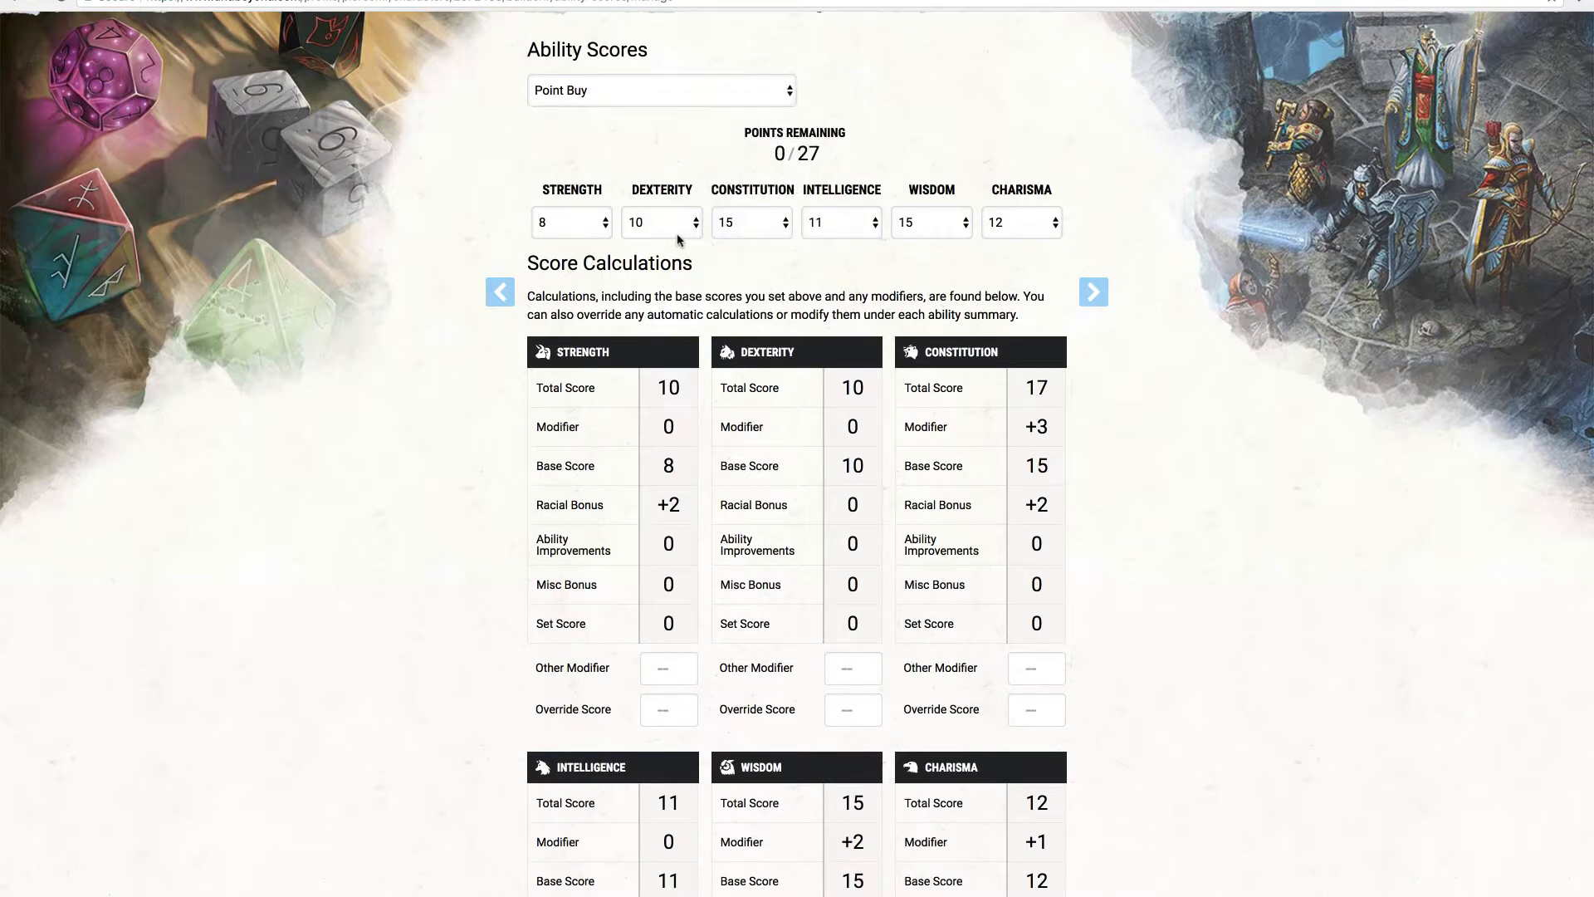
pyautogui.click(678, 237)
pyautogui.click(818, 271)
# Review the score calculations, advance to the description stage and choose Urban Bounty Hunter as the background
pyautogui.scroll(-2, 1042, 513)
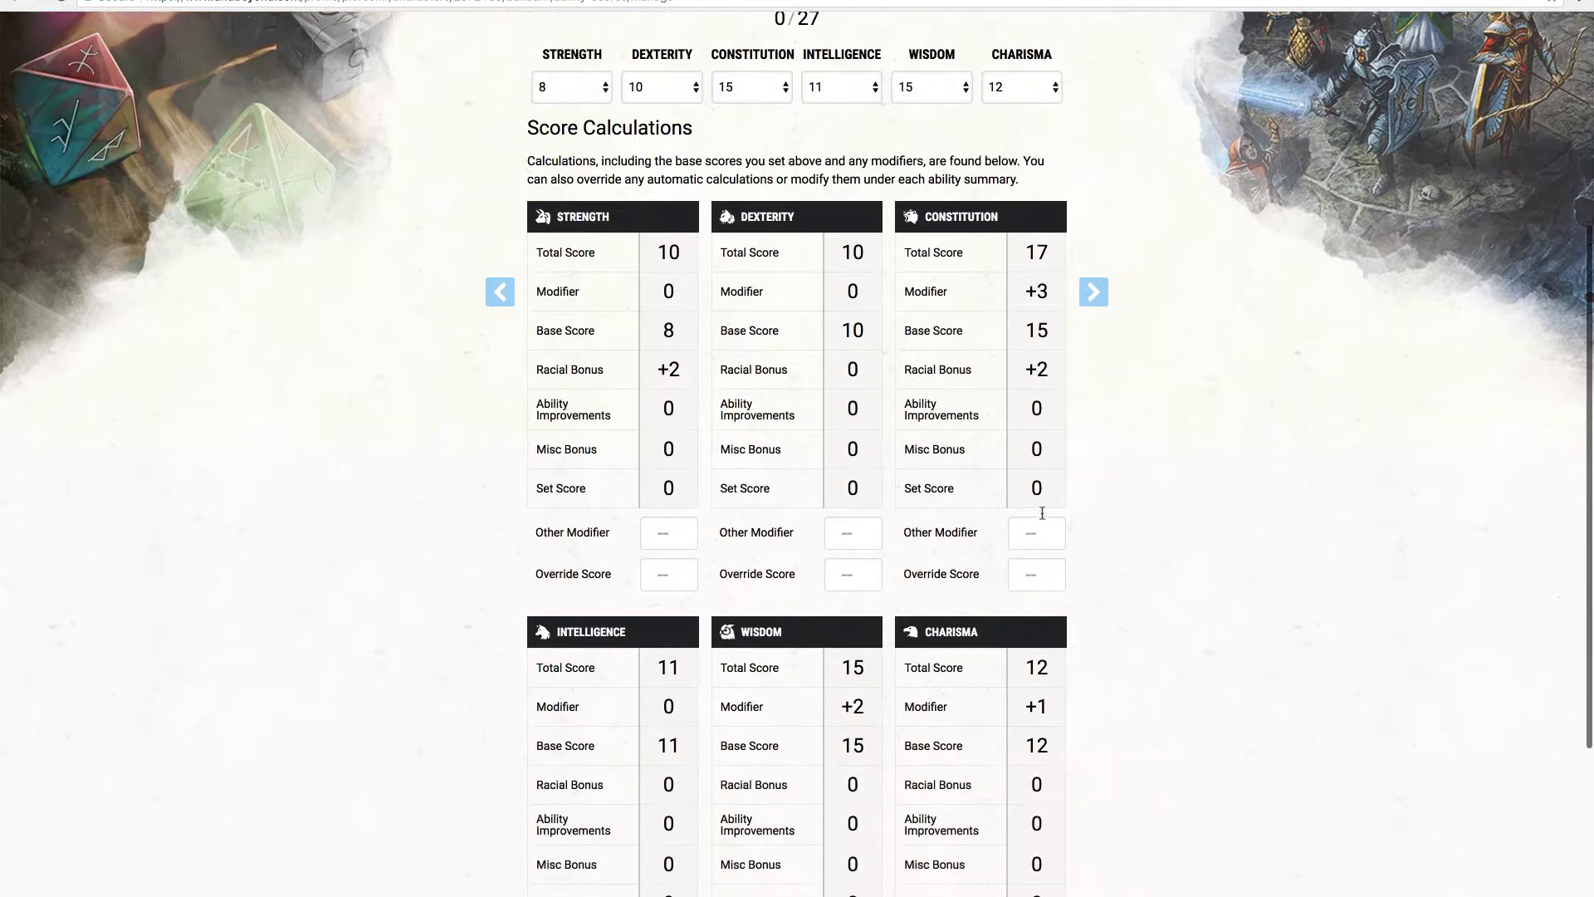
pyautogui.scroll(-4, 1042, 513)
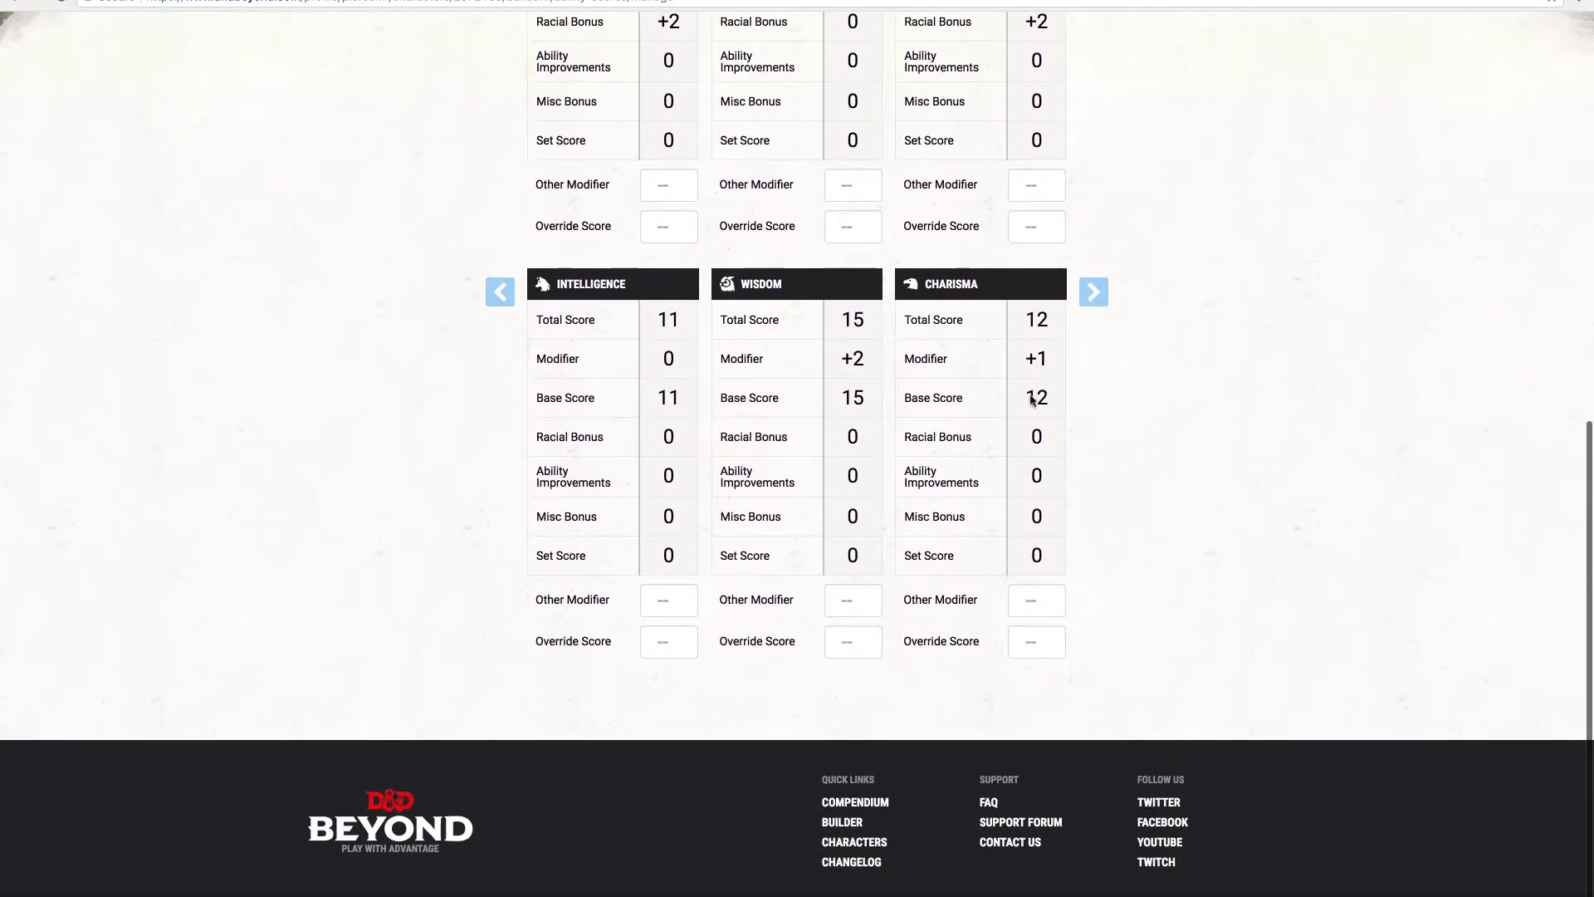
pyautogui.scroll(9, 1060, 420)
pyautogui.scroll(-2, 1062, 421)
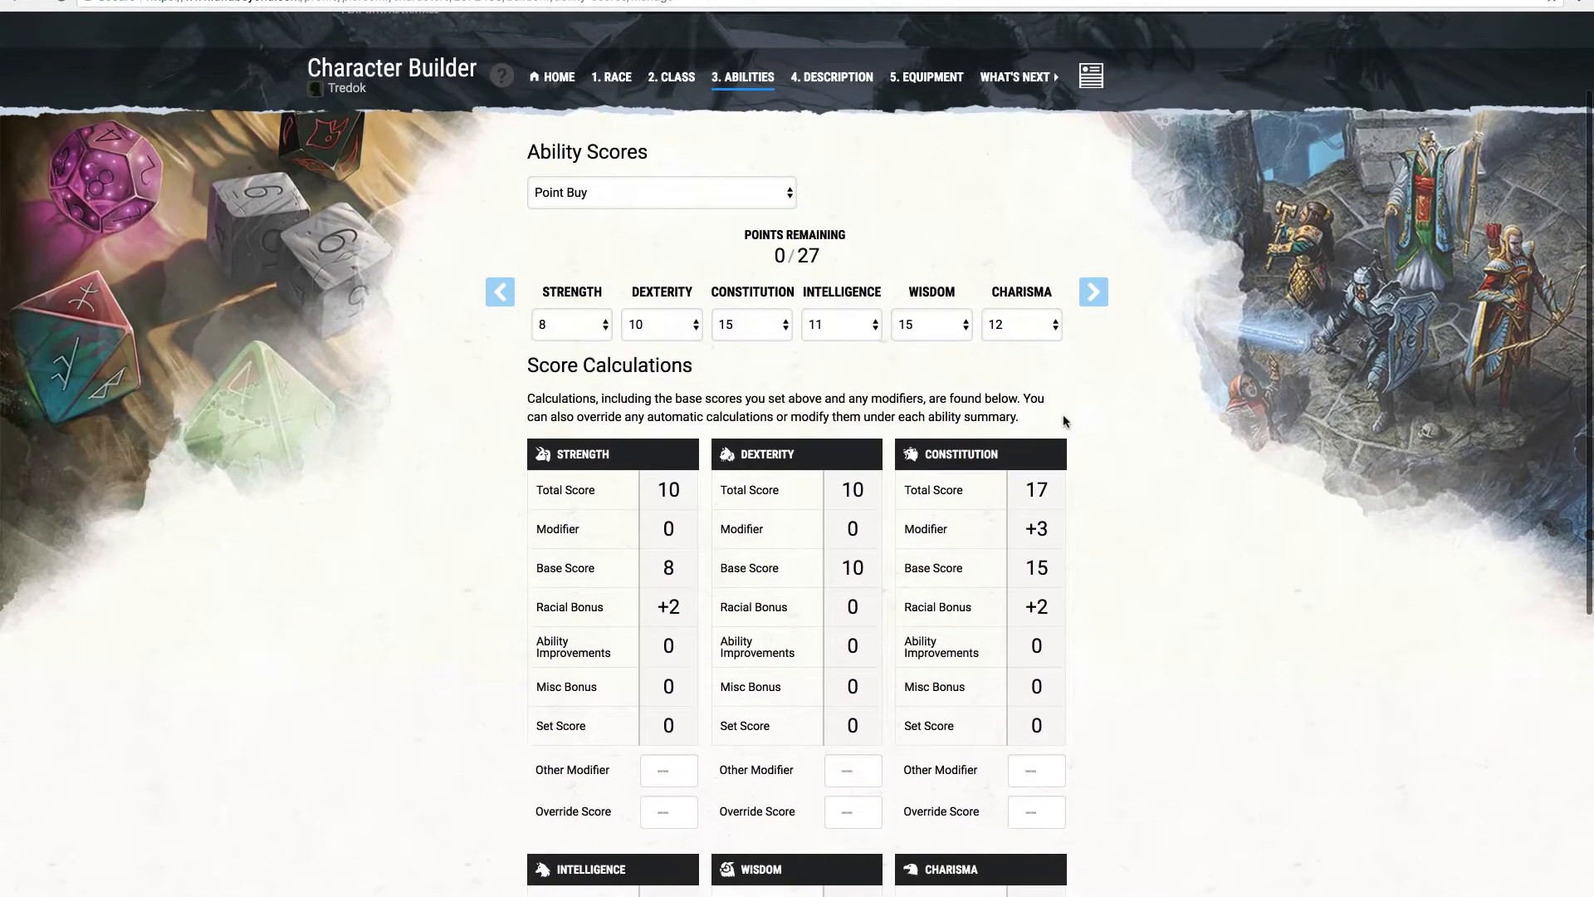
pyautogui.click(1103, 299)
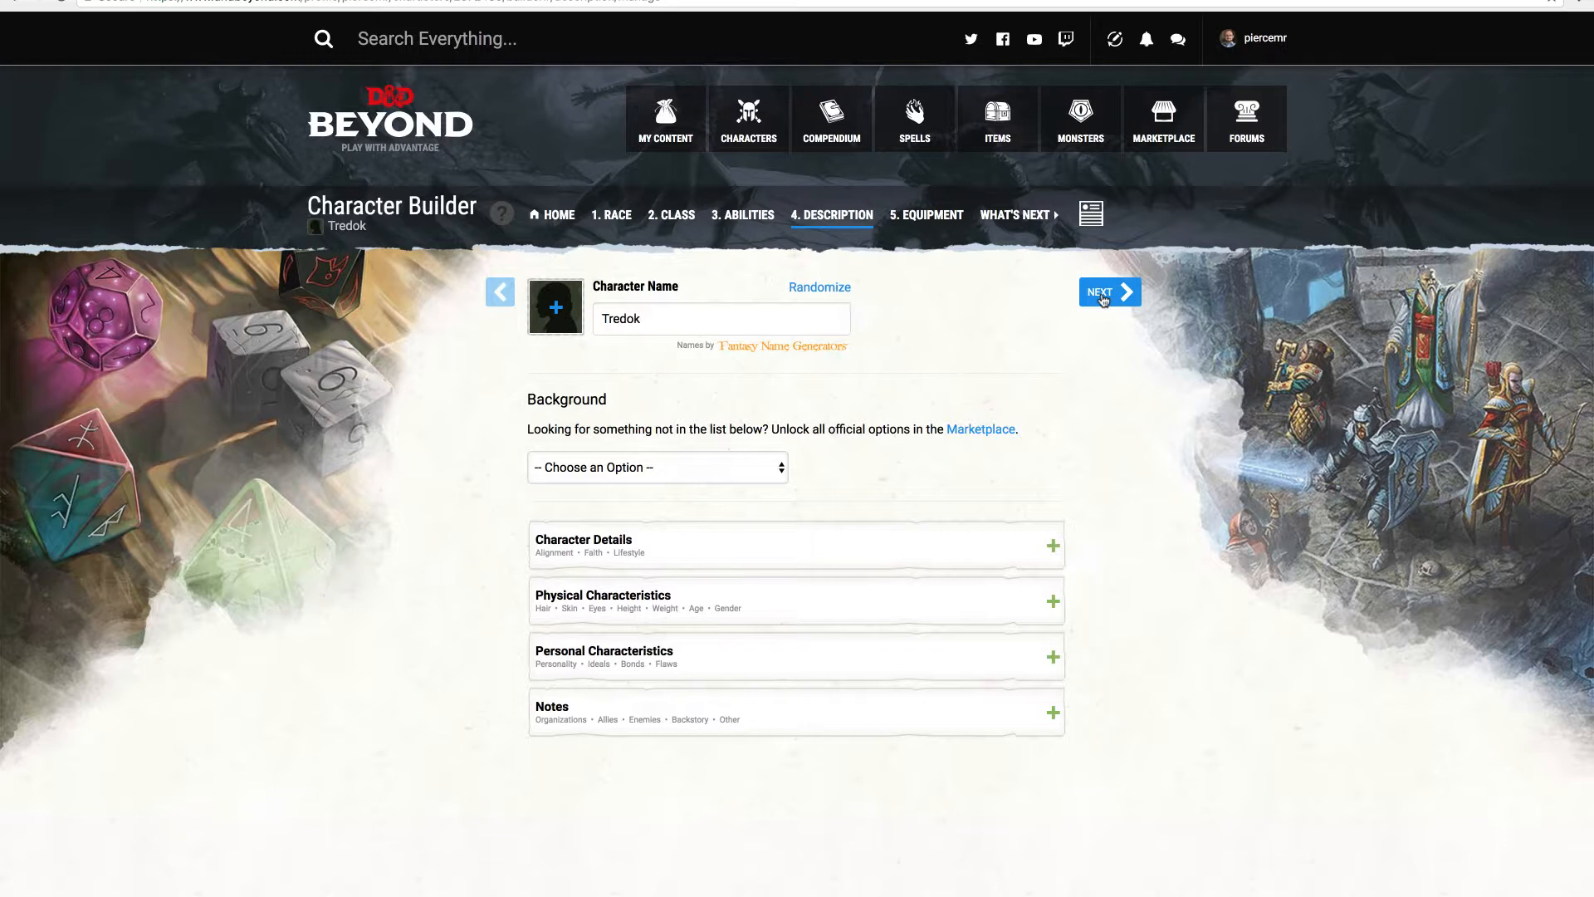
pyautogui.click(769, 463)
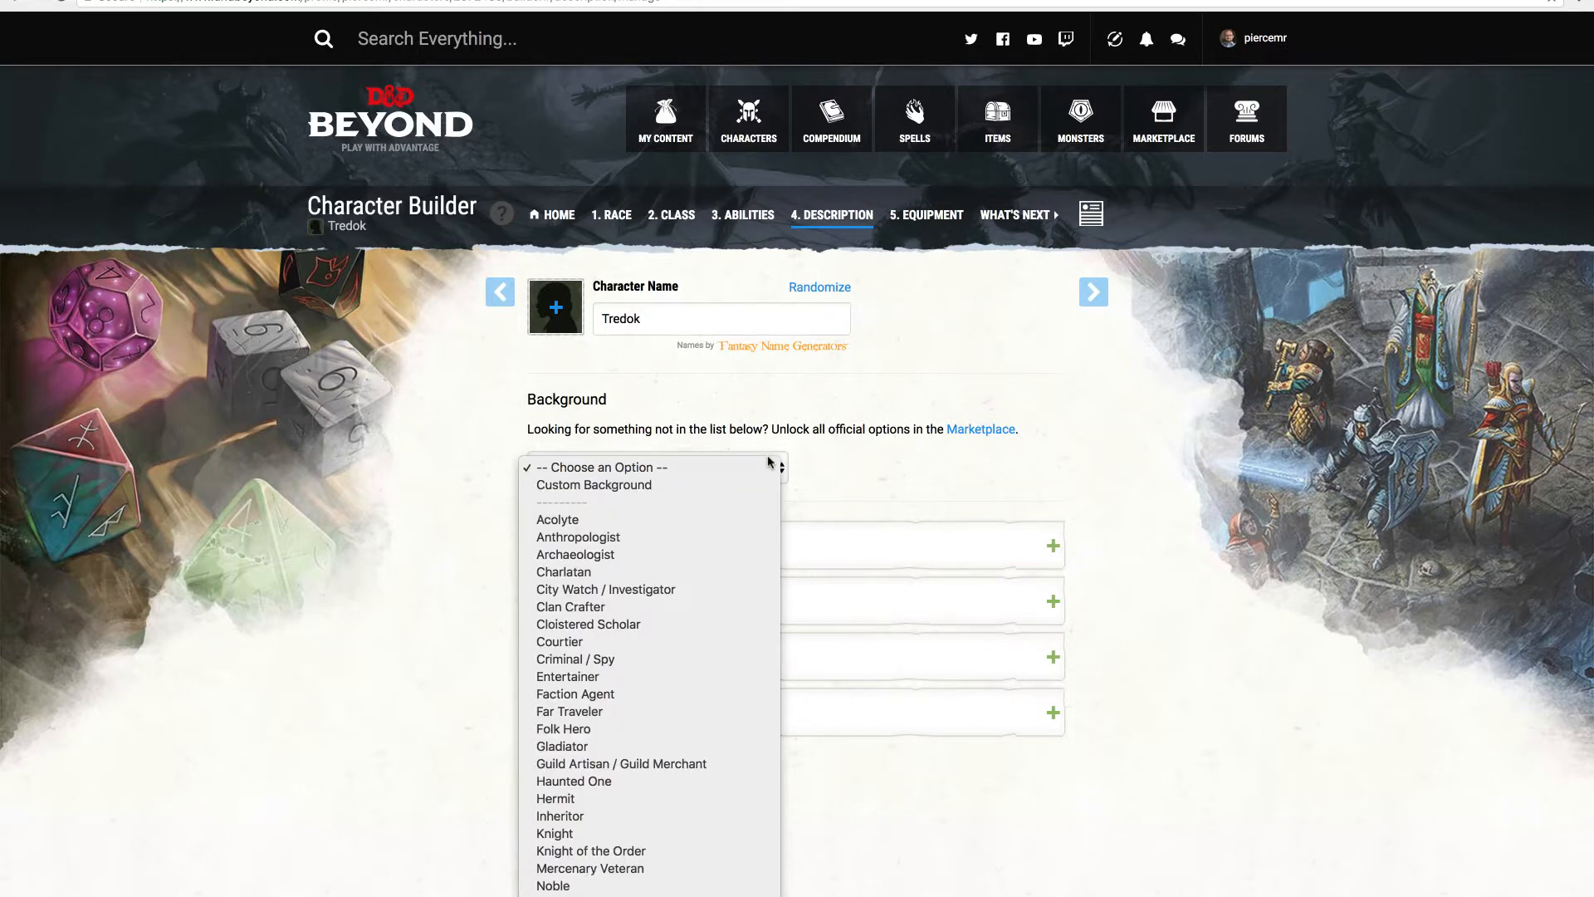
pyautogui.scroll(-3, 769, 463)
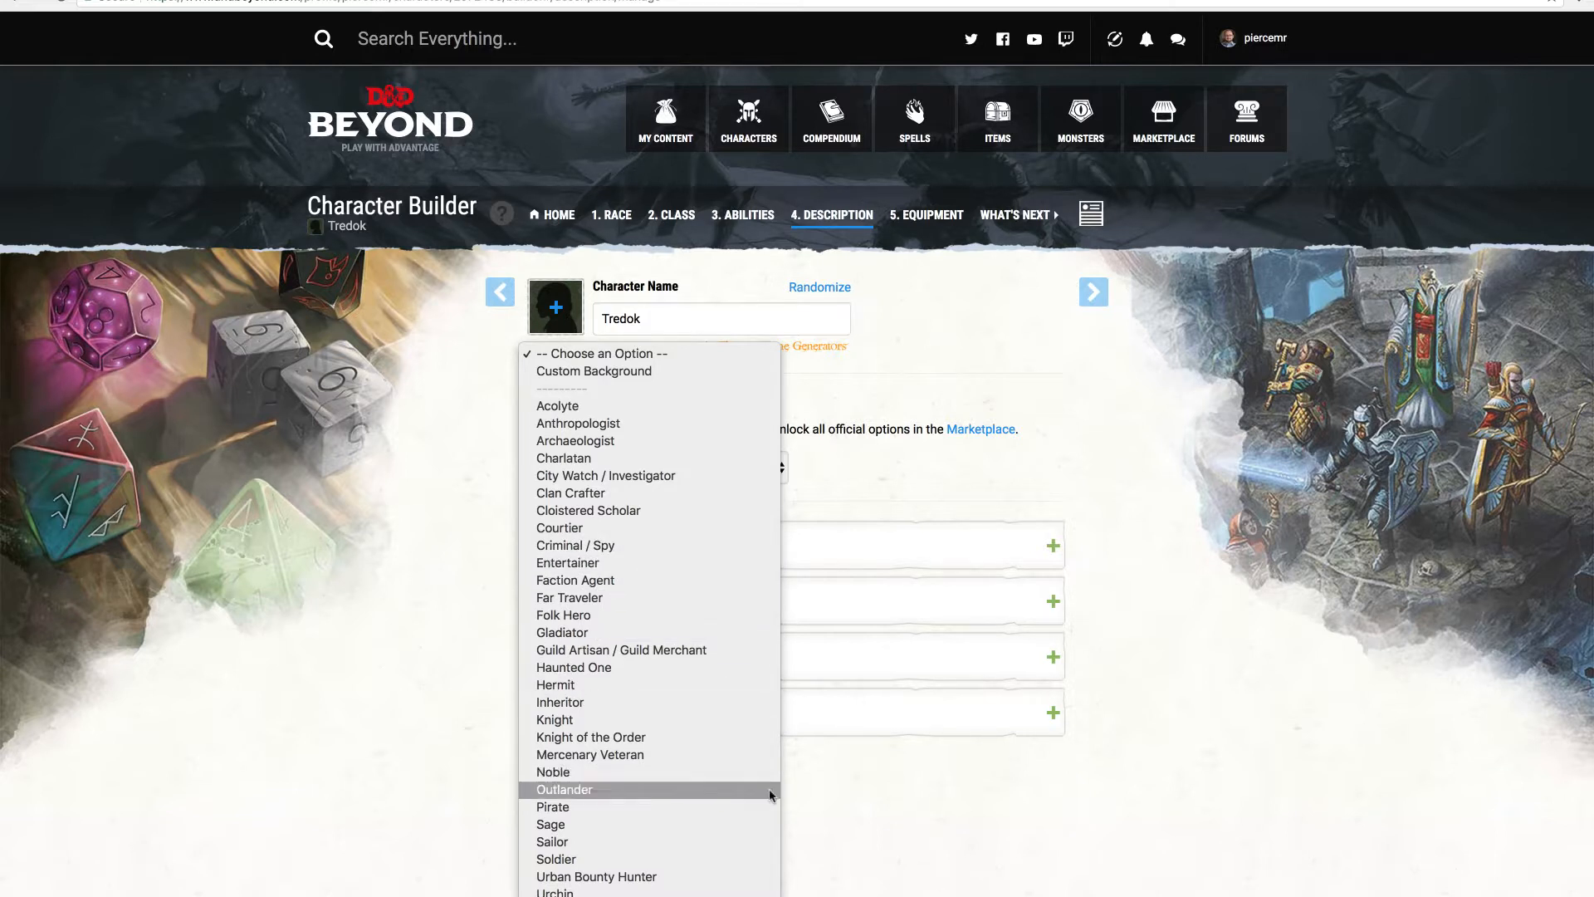
pyautogui.click(735, 877)
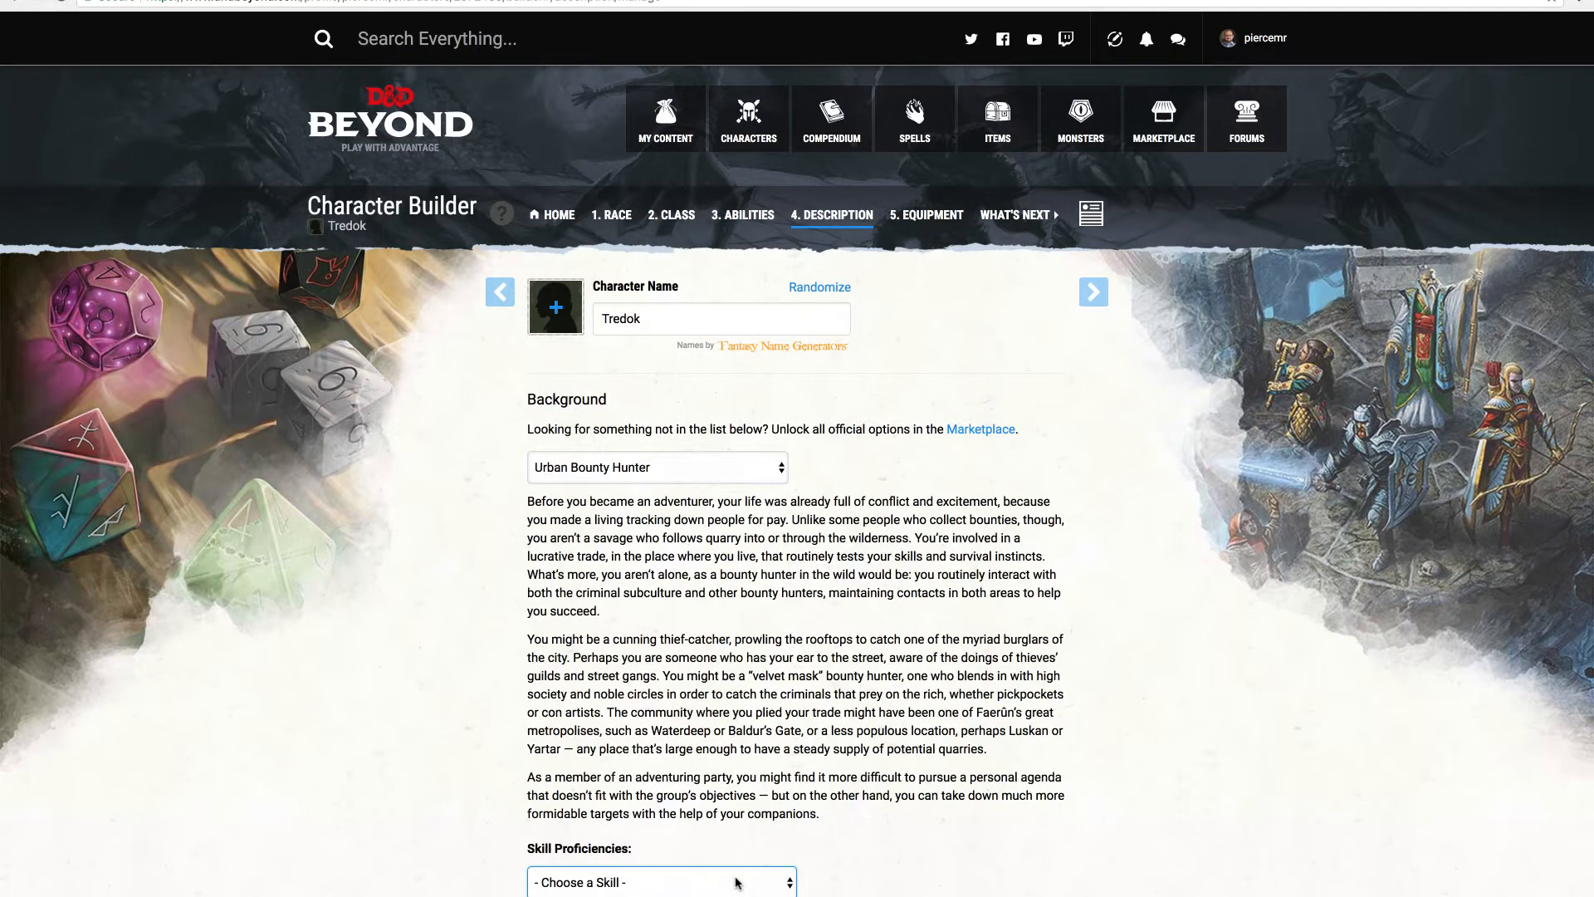
# Choose Insight and Persuasion as the two skill proficiencies of the Urban Bounty Hunter background
pyautogui.scroll(-5, 737, 882)
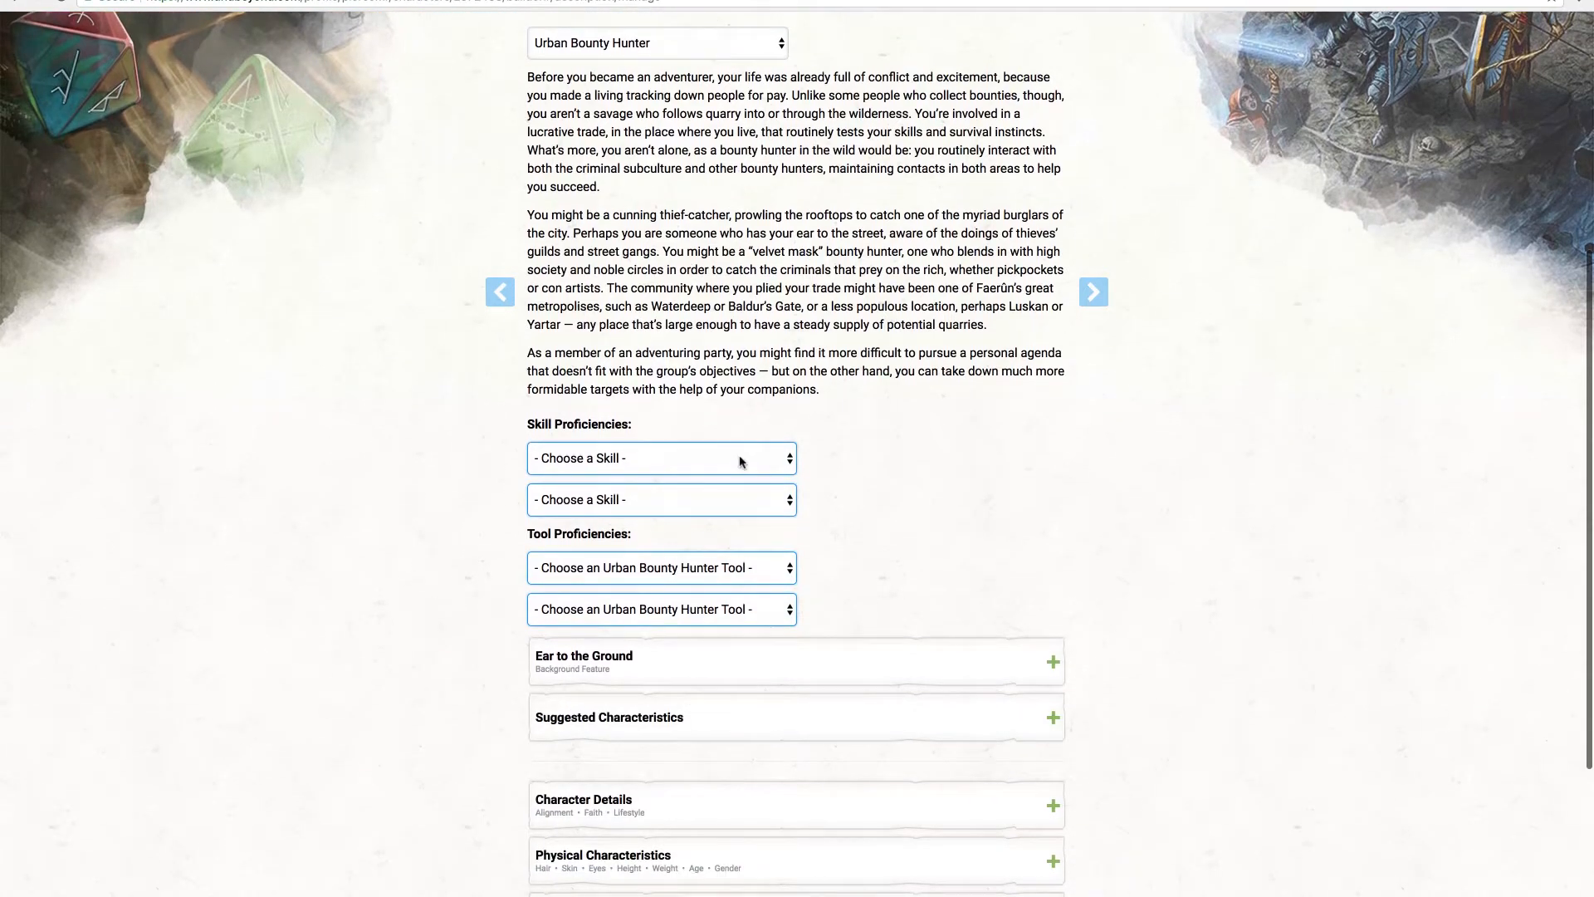
pyautogui.click(741, 461)
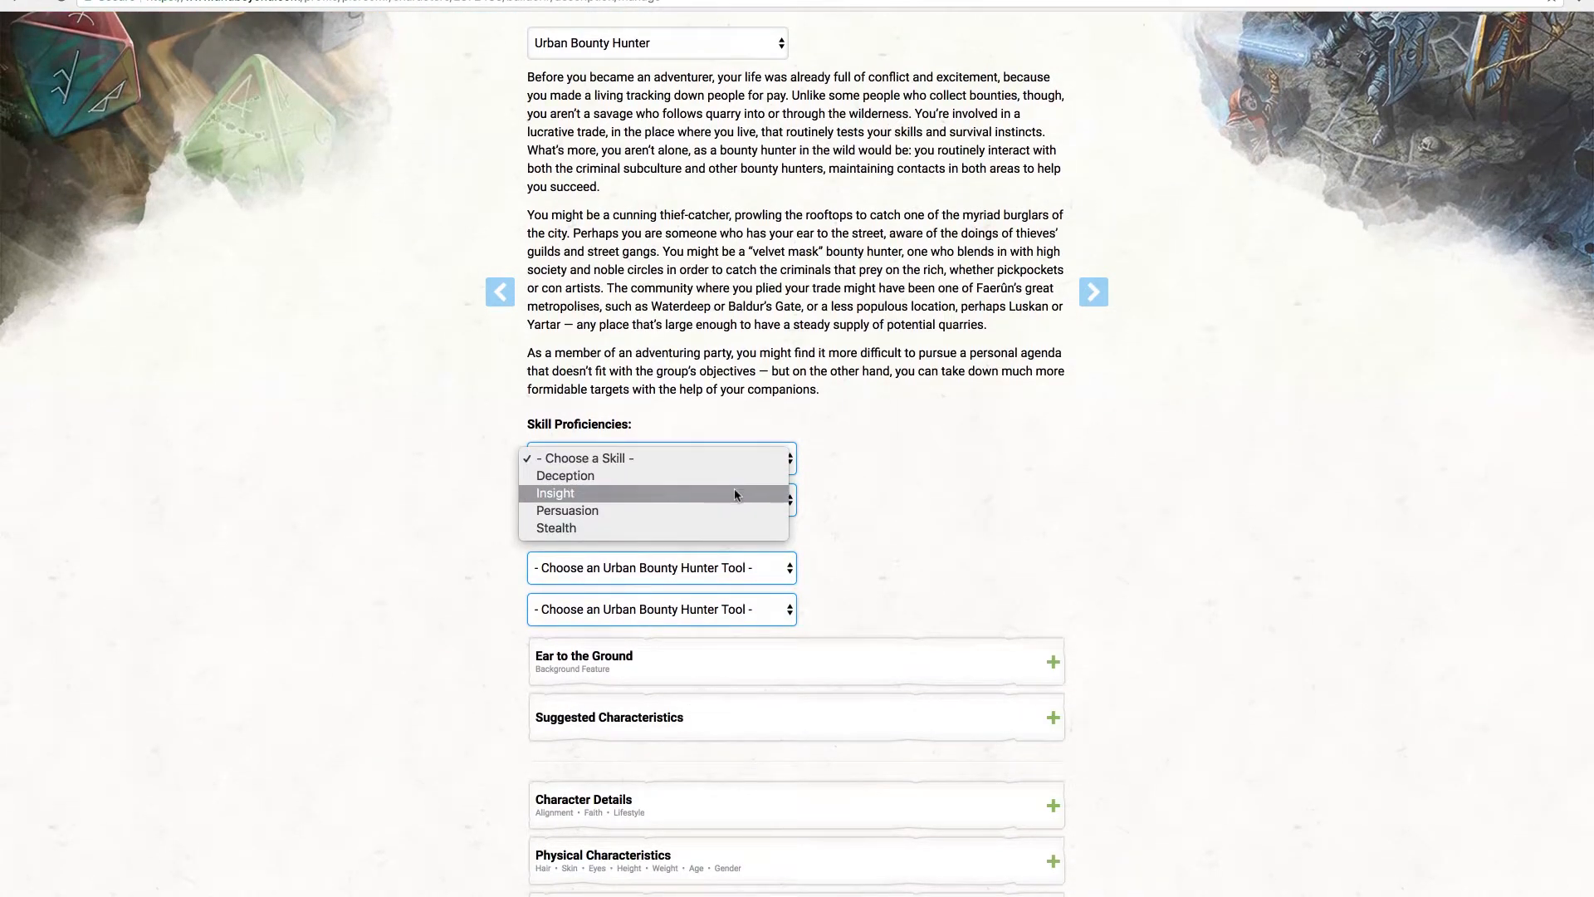
pyautogui.click(734, 492)
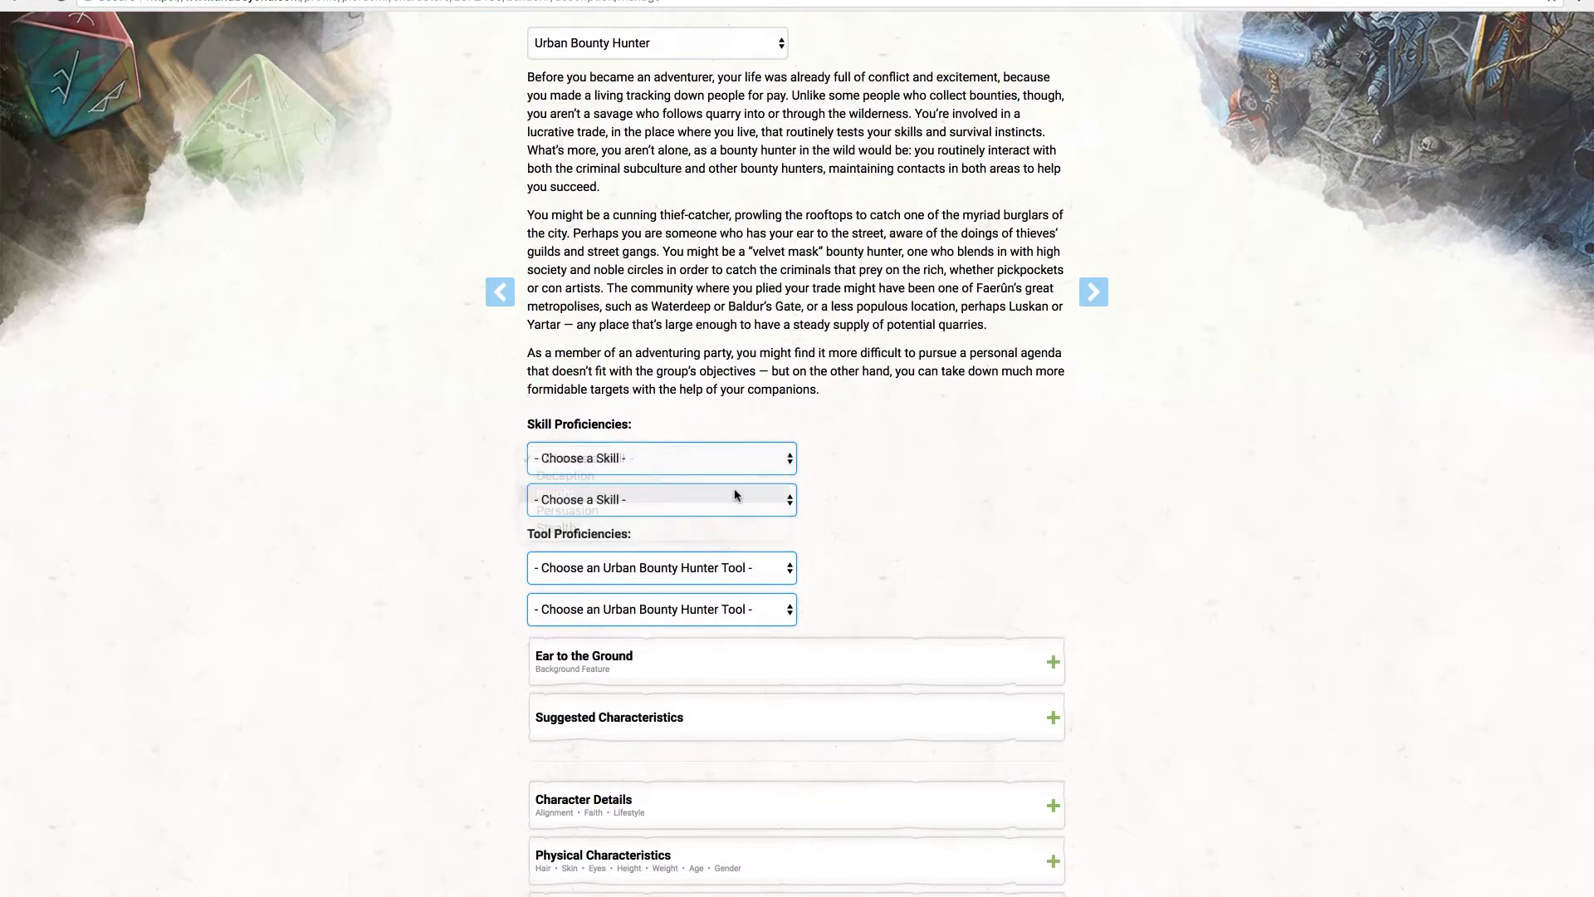
pyautogui.click(665, 502)
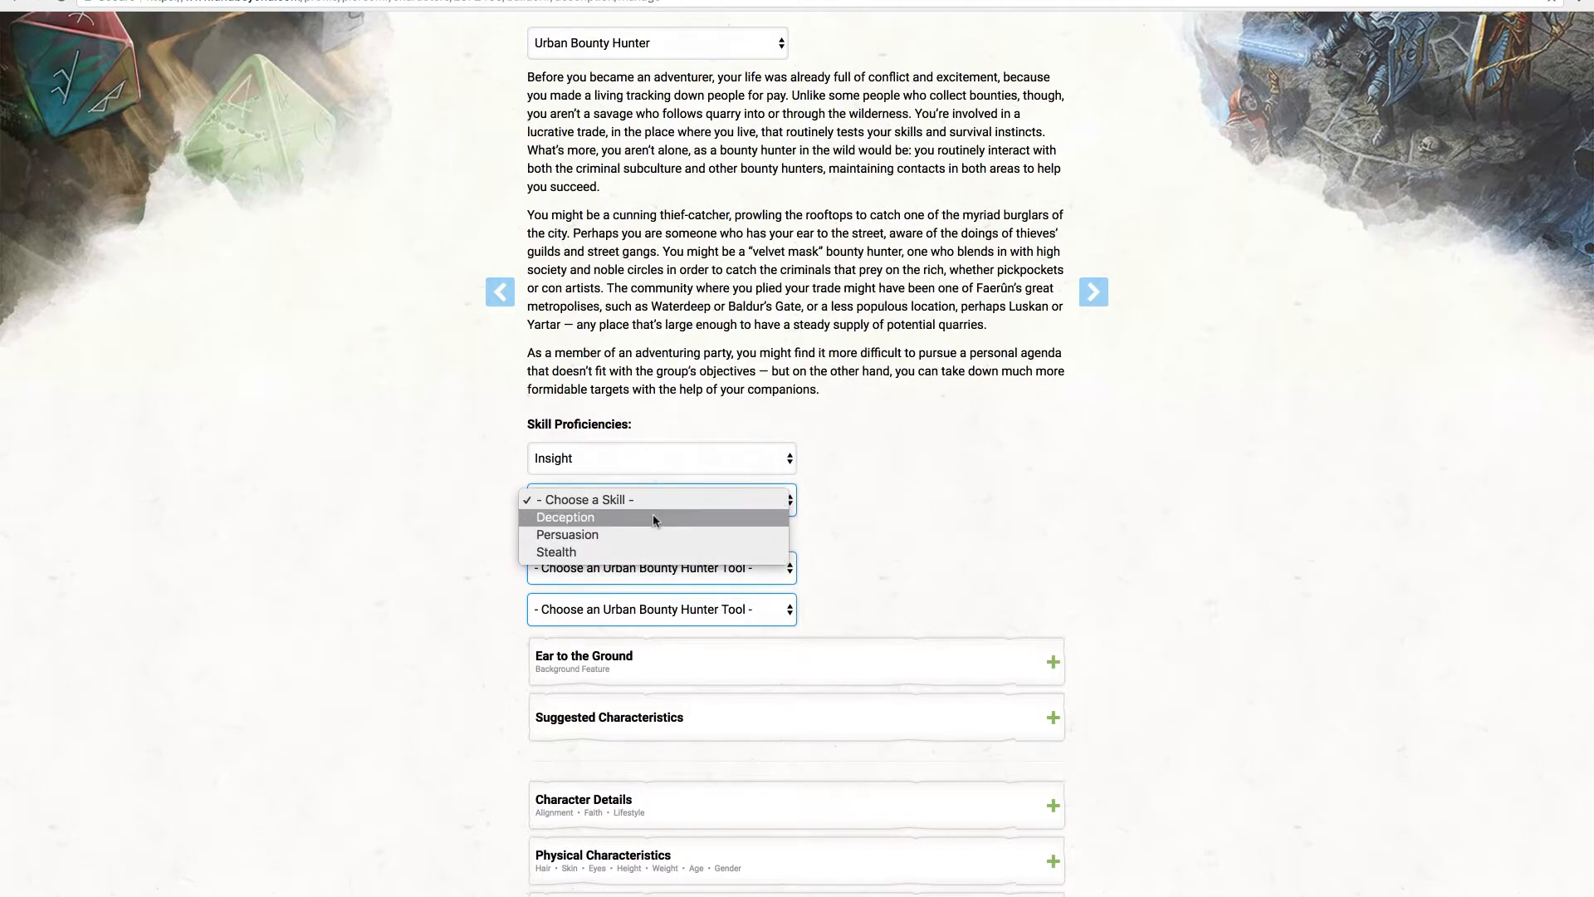
pyautogui.click(653, 525)
# Choose Playing Card Set and Thieves' Tools as the two tool proficiencies of the background
pyautogui.scroll(-2, 662, 519)
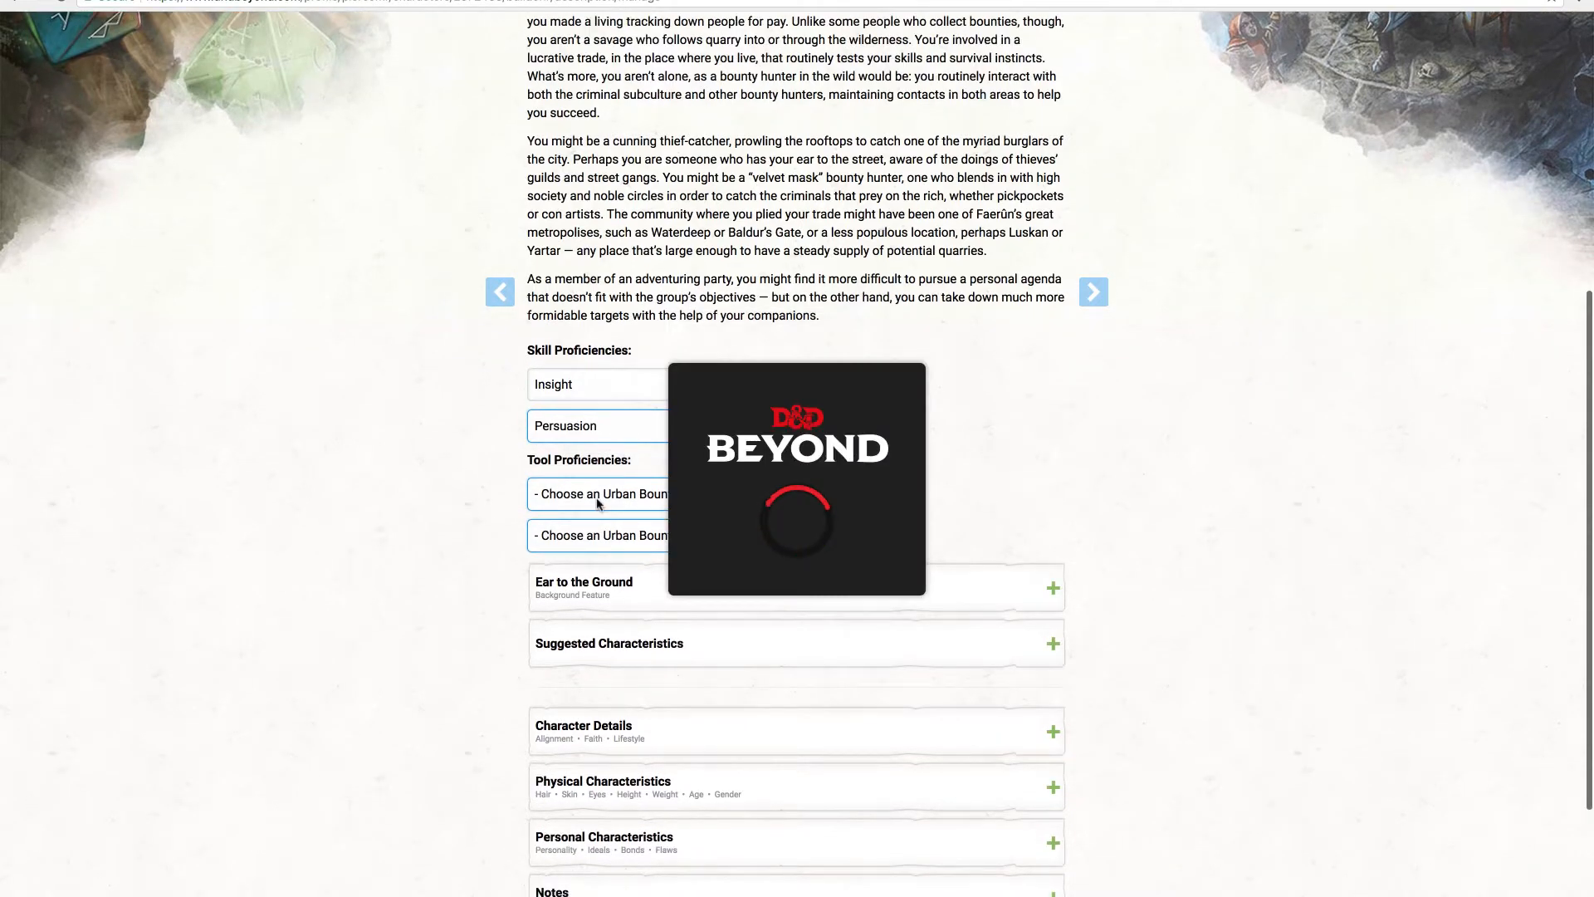
pyautogui.click(618, 496)
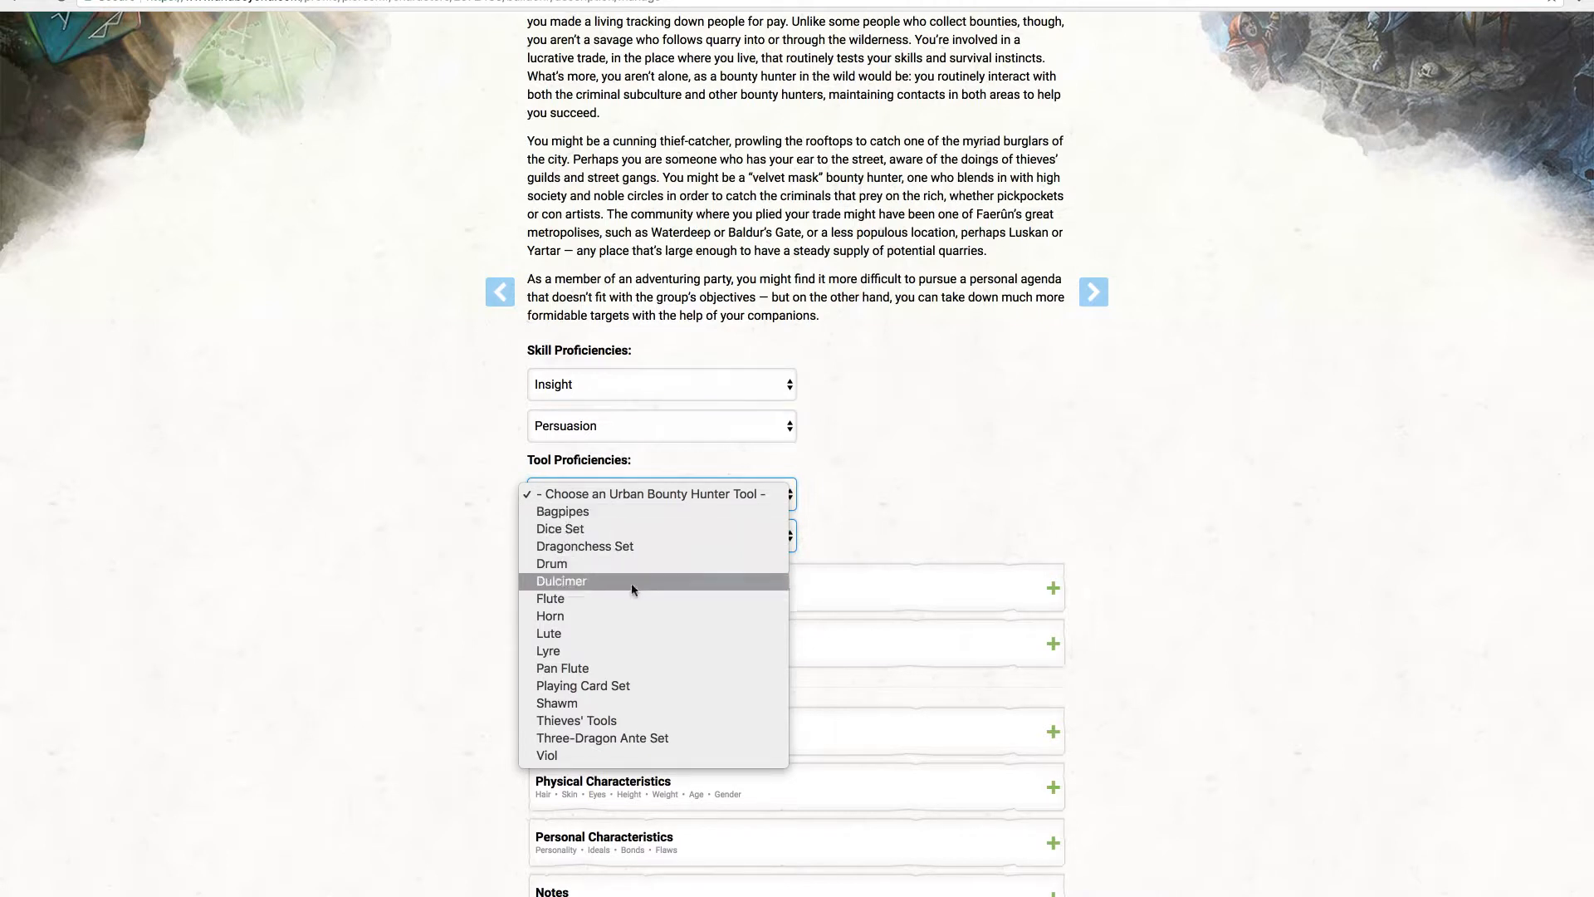
pyautogui.click(663, 685)
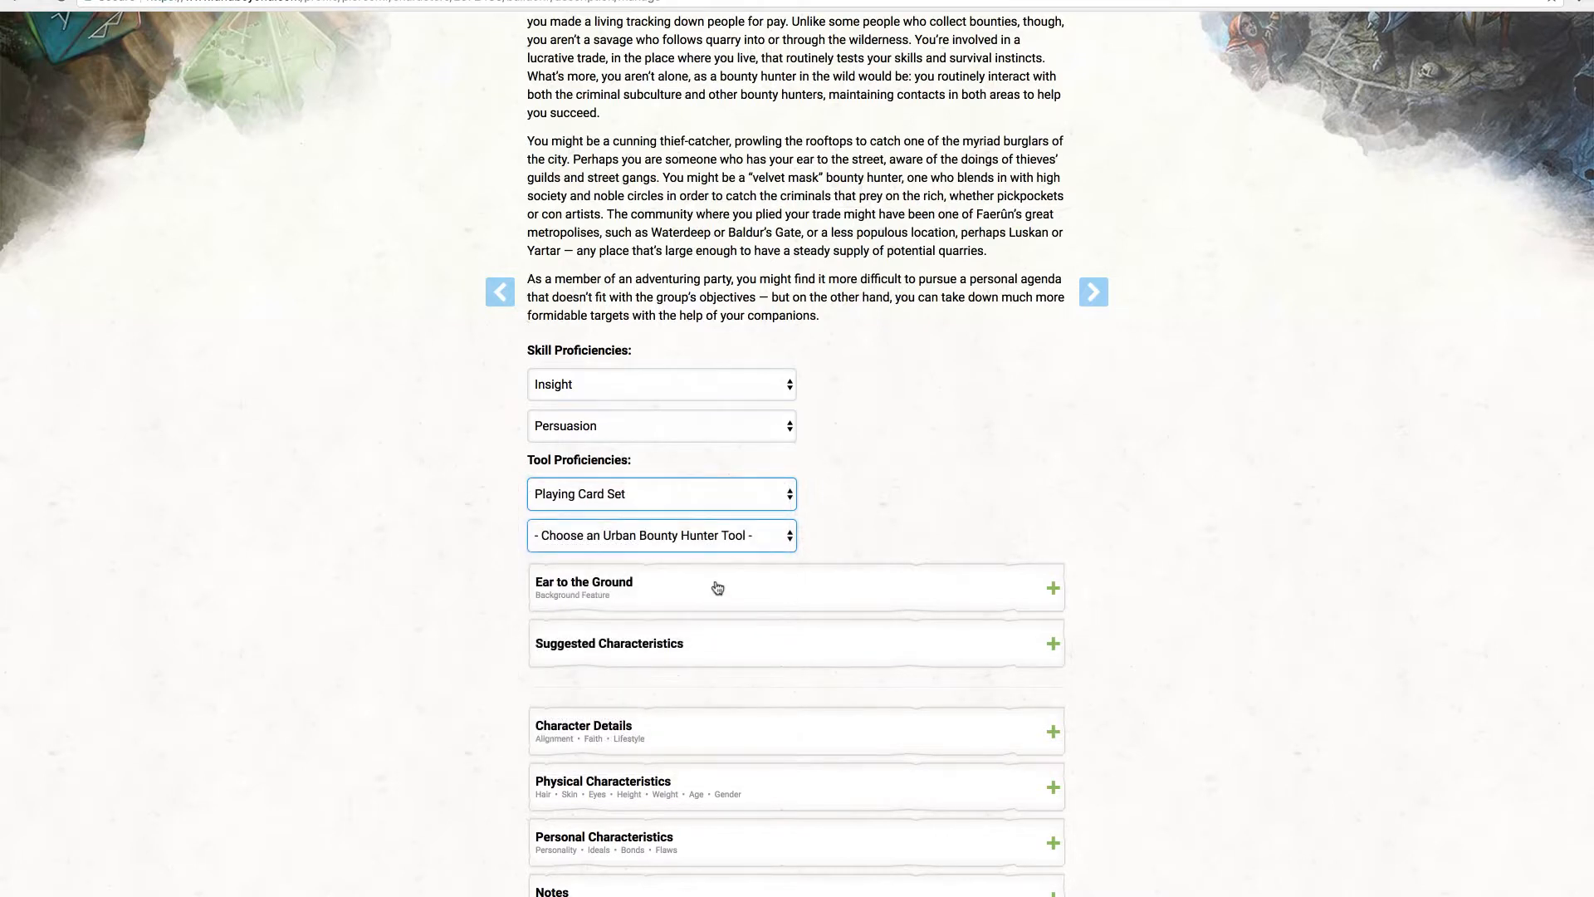
pyautogui.click(718, 538)
pyautogui.click(720, 550)
pyautogui.click(724, 537)
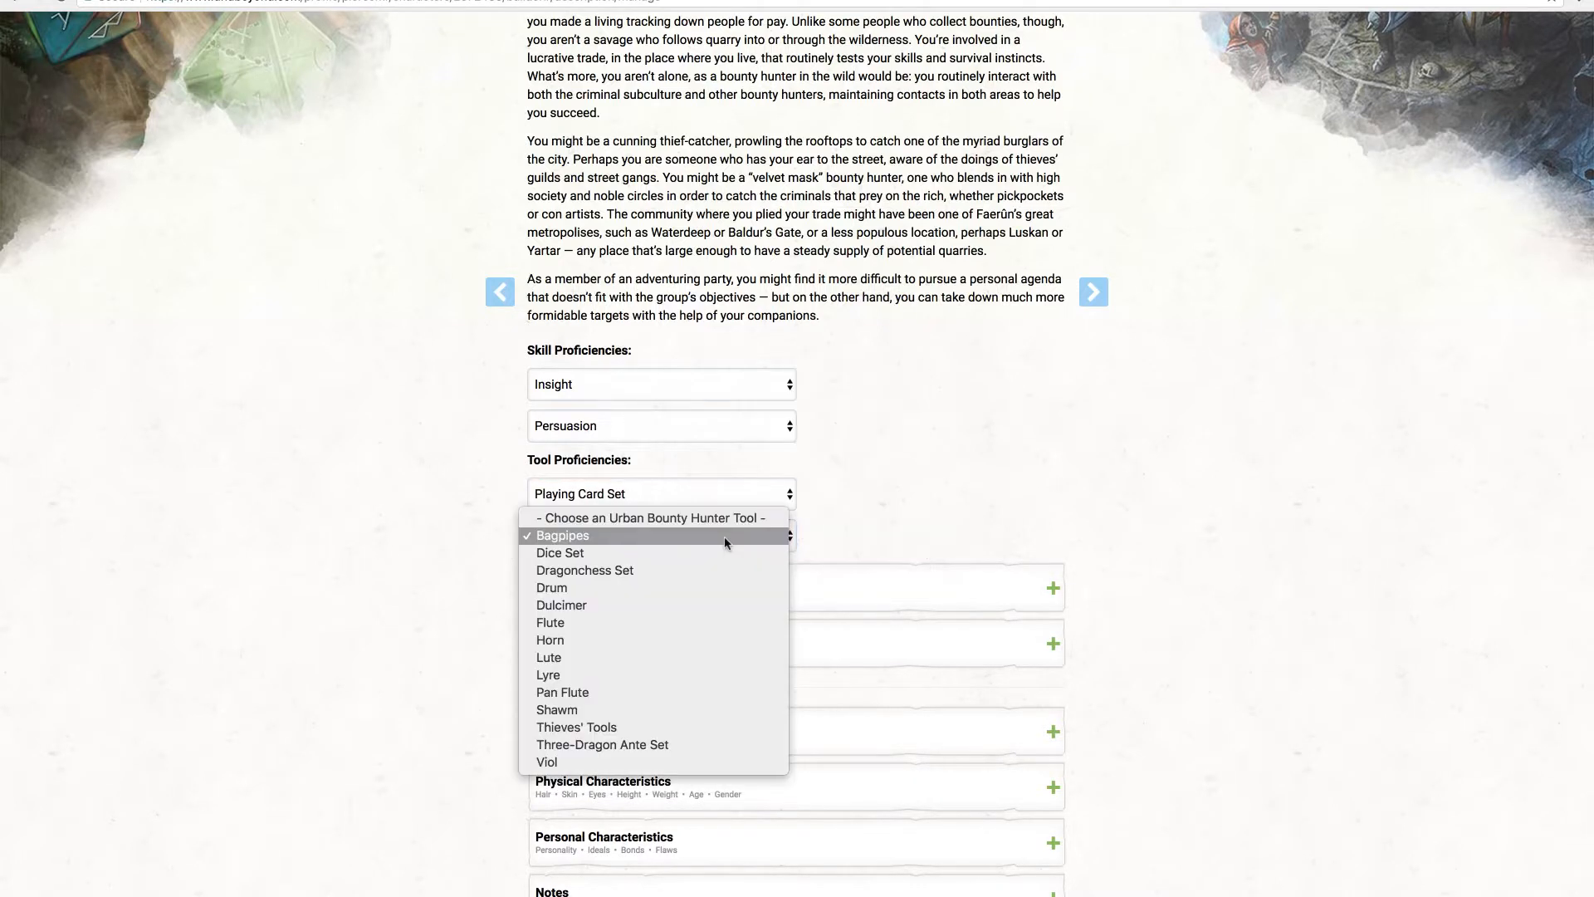
pyautogui.click(709, 729)
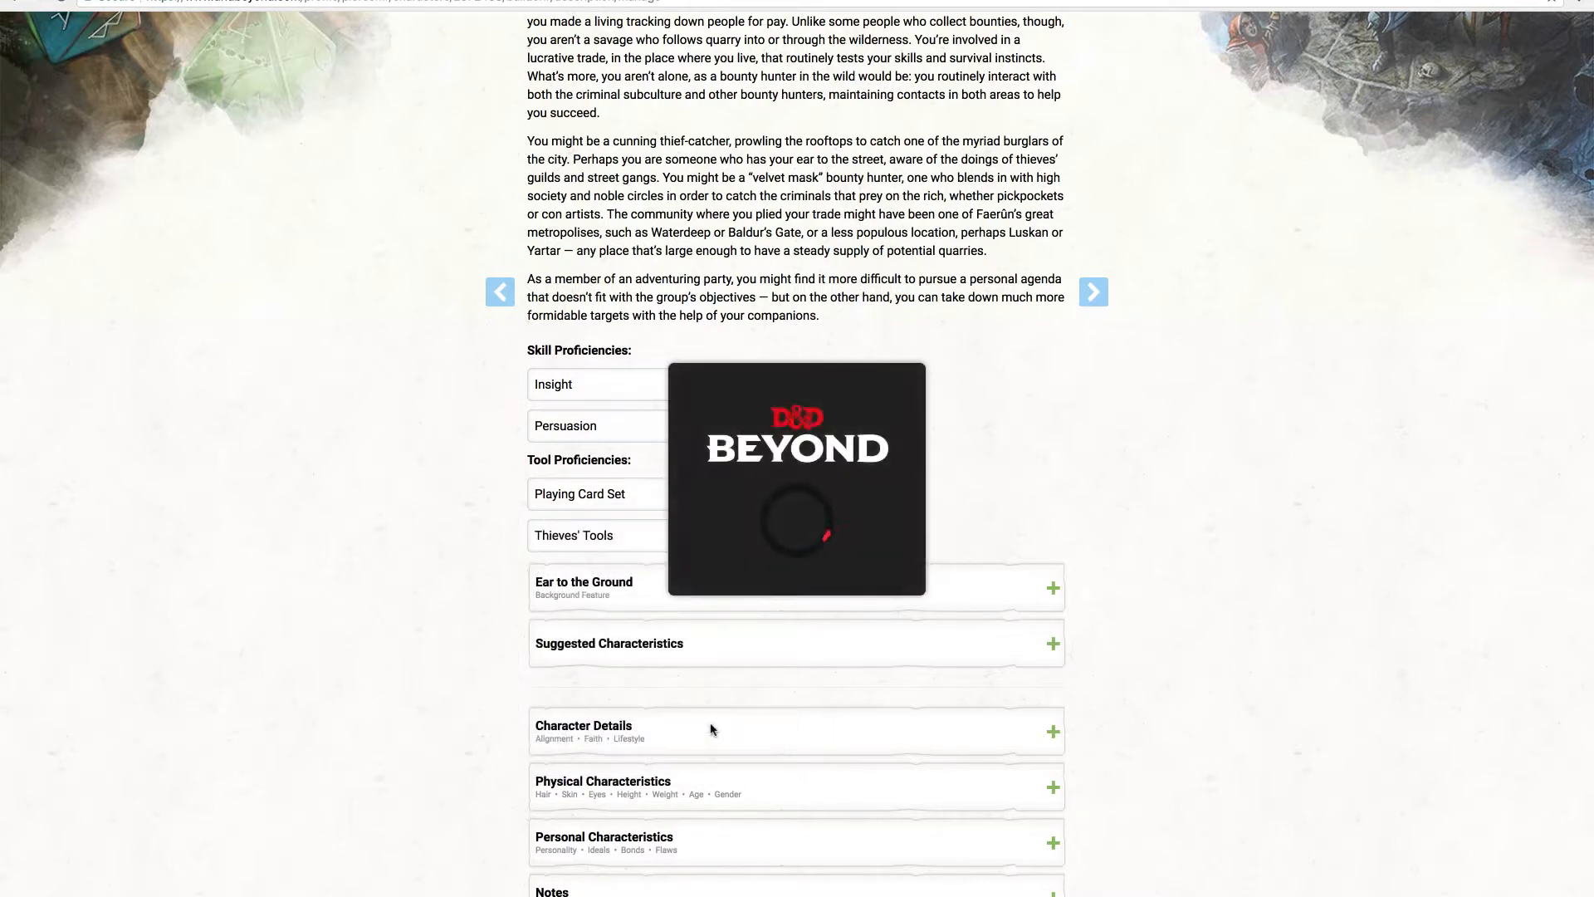
# Look into the Ear to the Ground feature and the Suggested Characteristics of the background, collapsing both again
pyautogui.scroll(-3, 710, 729)
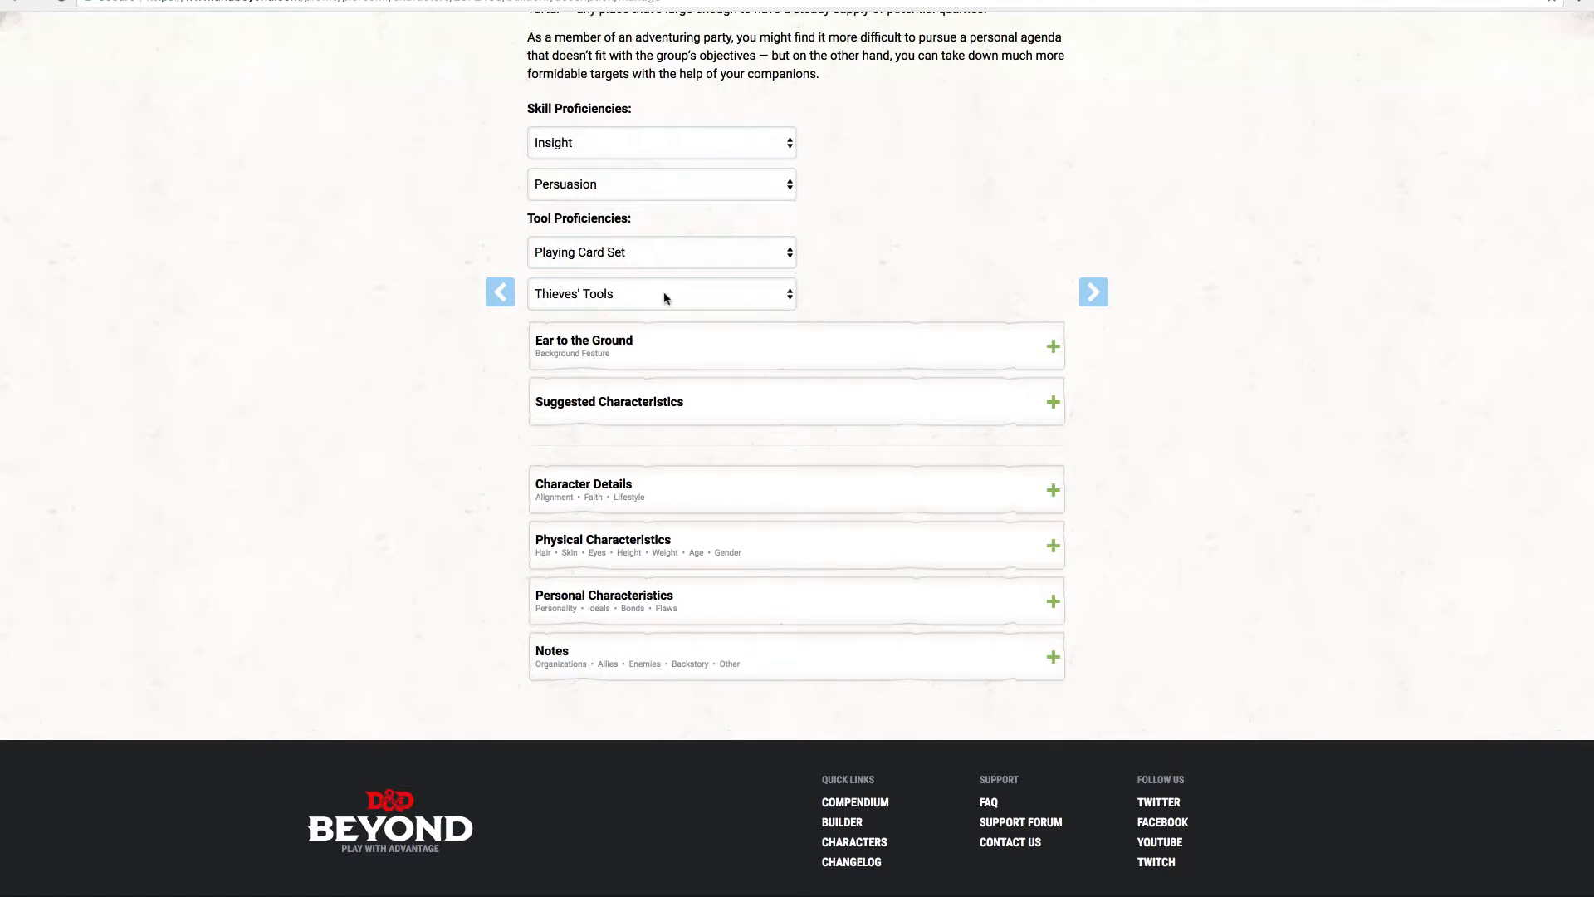
pyautogui.click(1046, 352)
pyautogui.click(1048, 349)
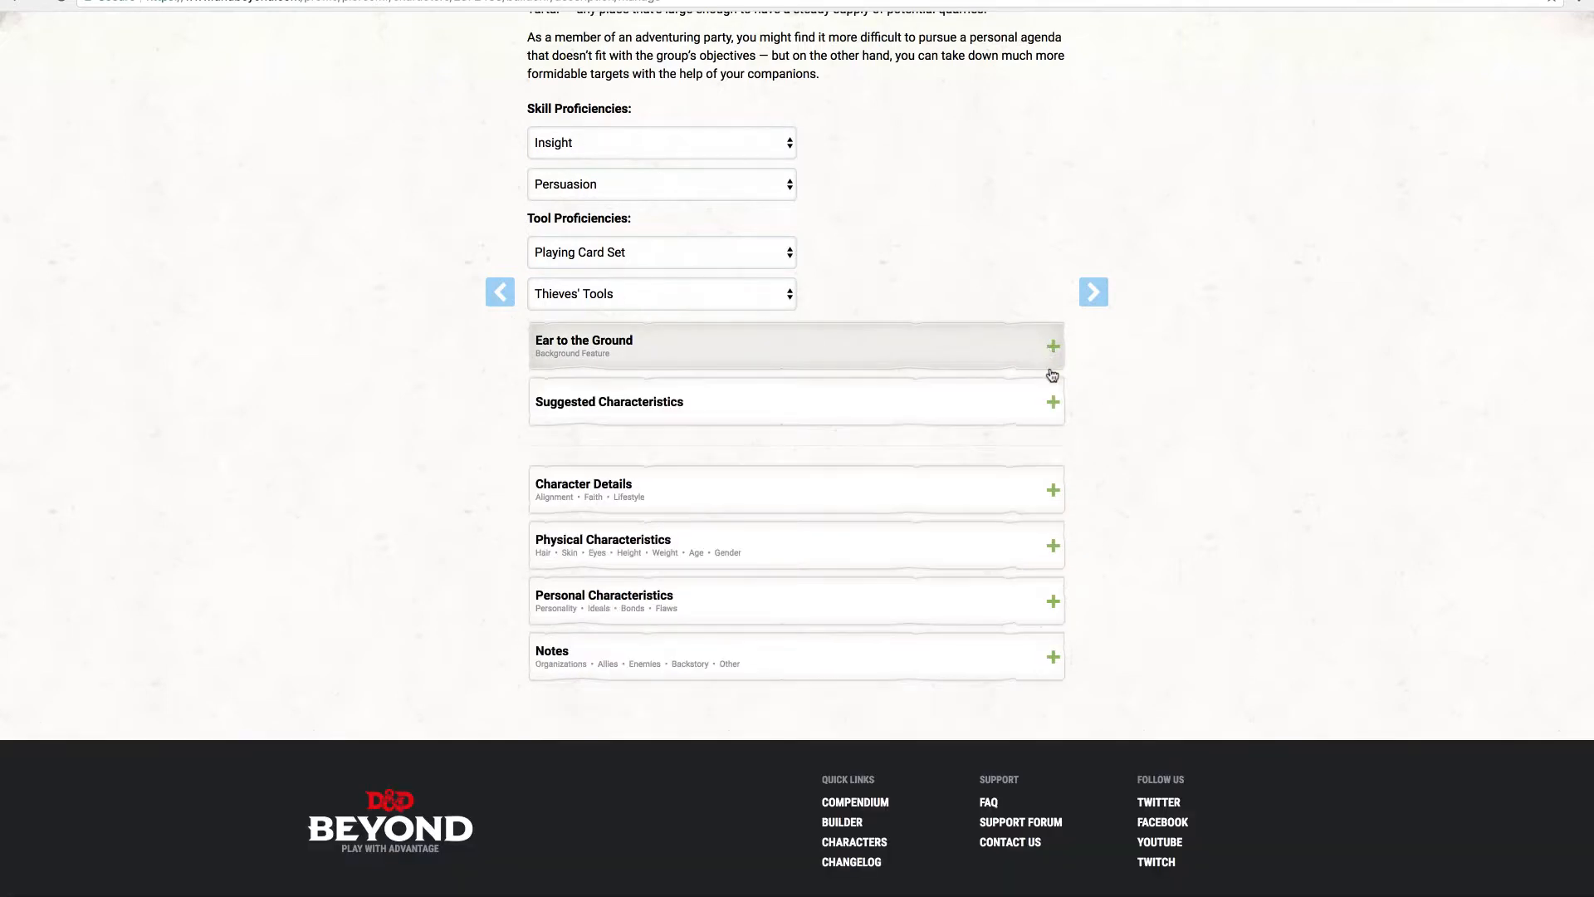
pyautogui.click(1059, 406)
pyautogui.click(1056, 405)
pyautogui.click(830, 404)
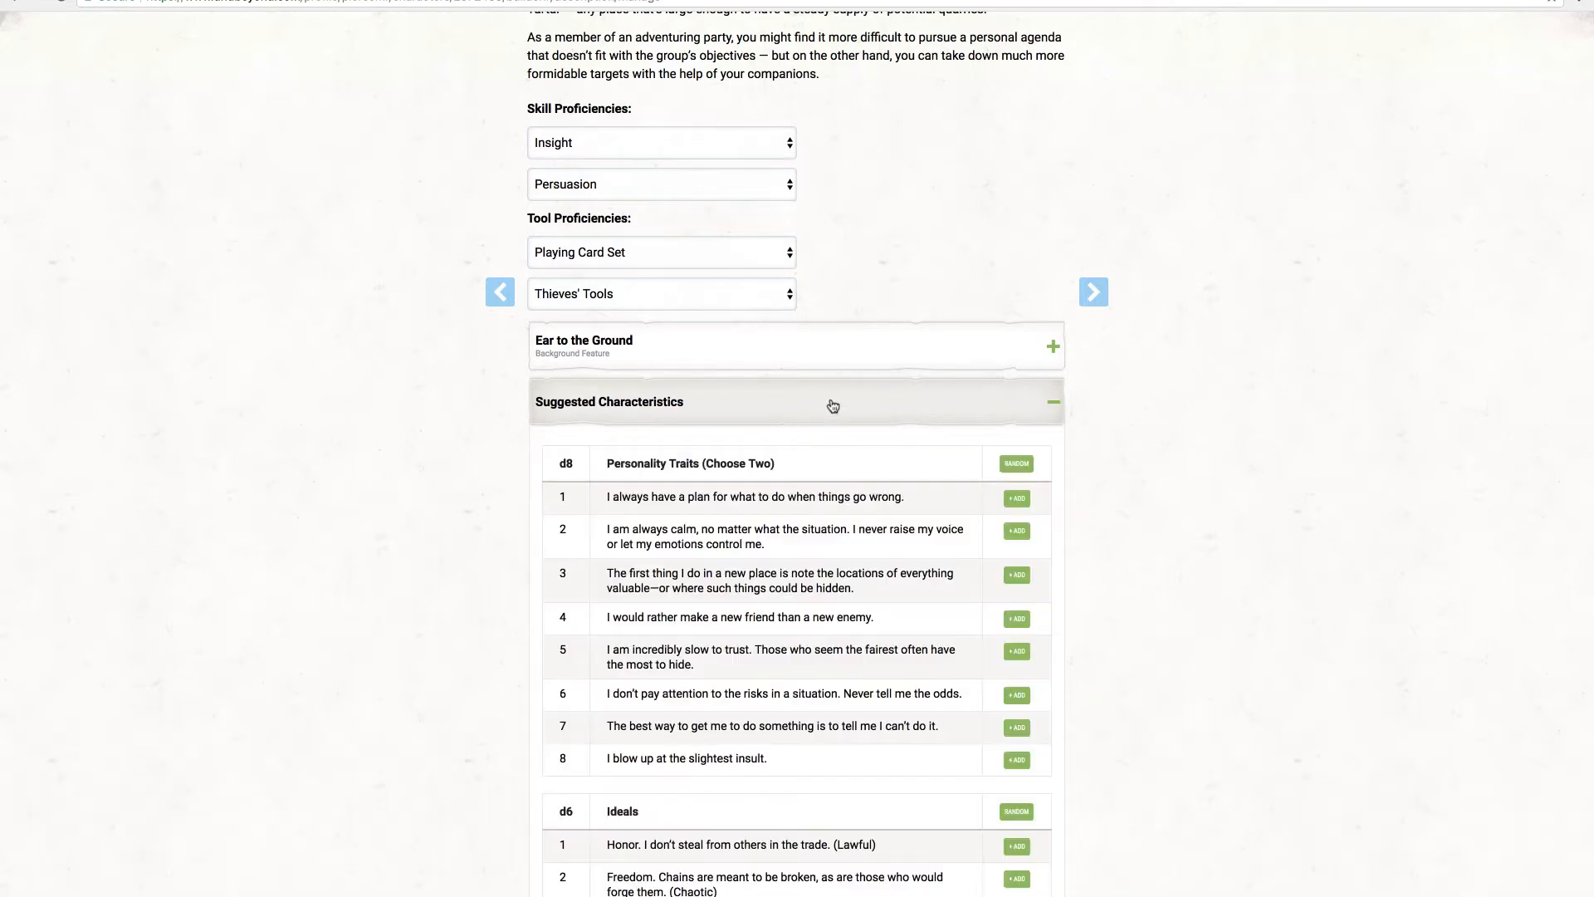
pyautogui.click(1043, 414)
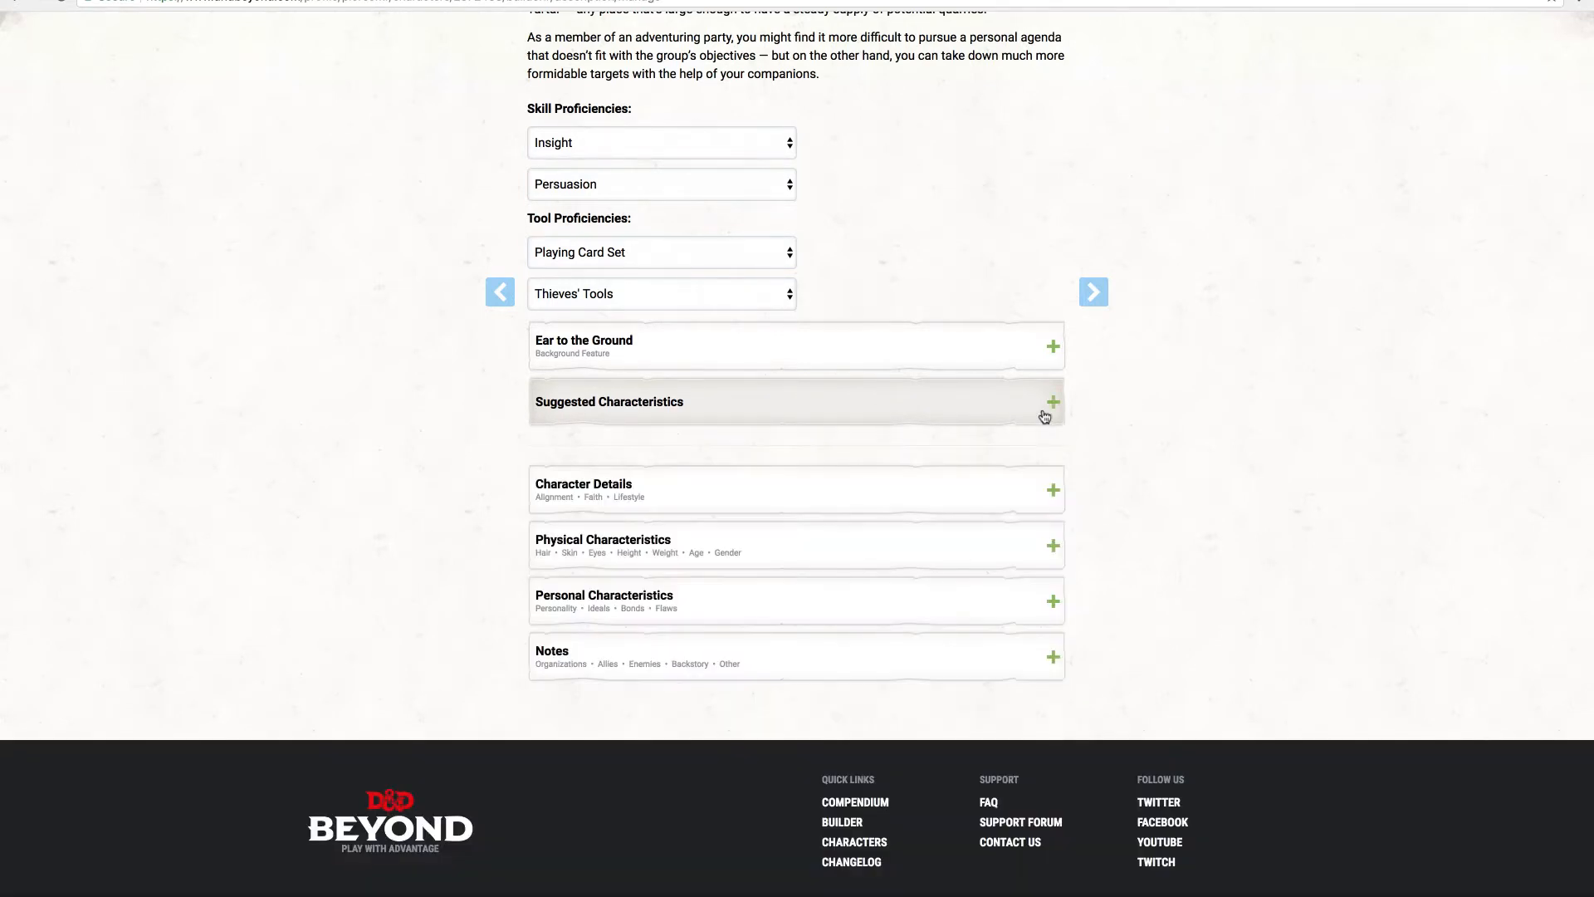
pyautogui.scroll(-1, 1045, 414)
# Set the character's portrait to the old bearded dwarf, fourth in the second row of the Mountain Dwarf portraits
pyautogui.scroll(10, 1022, 403)
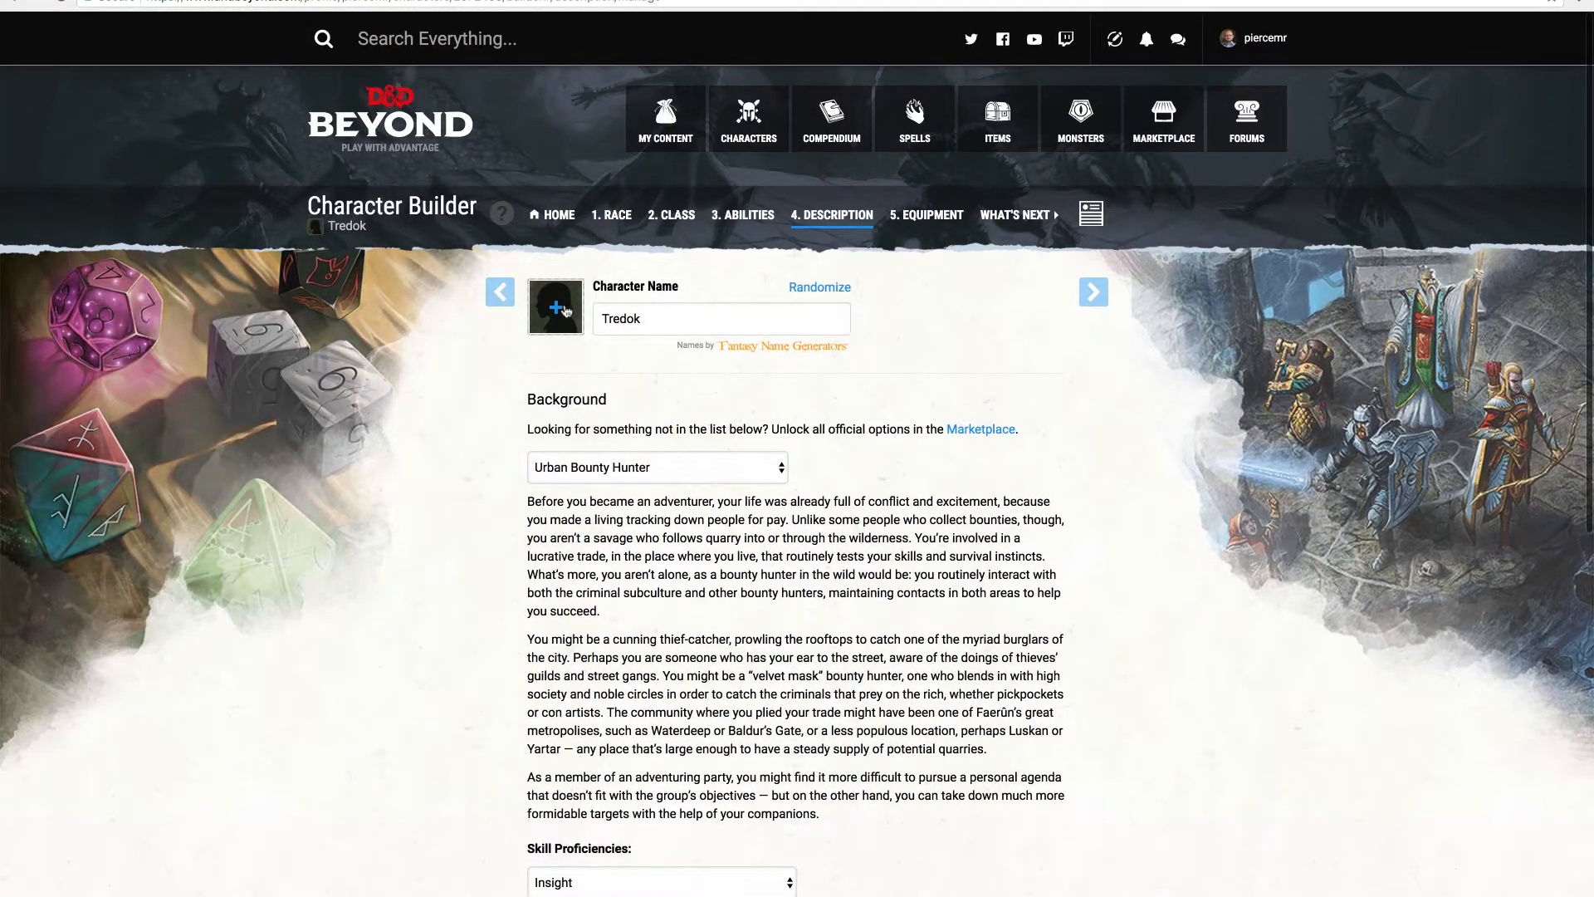
pyautogui.click(557, 307)
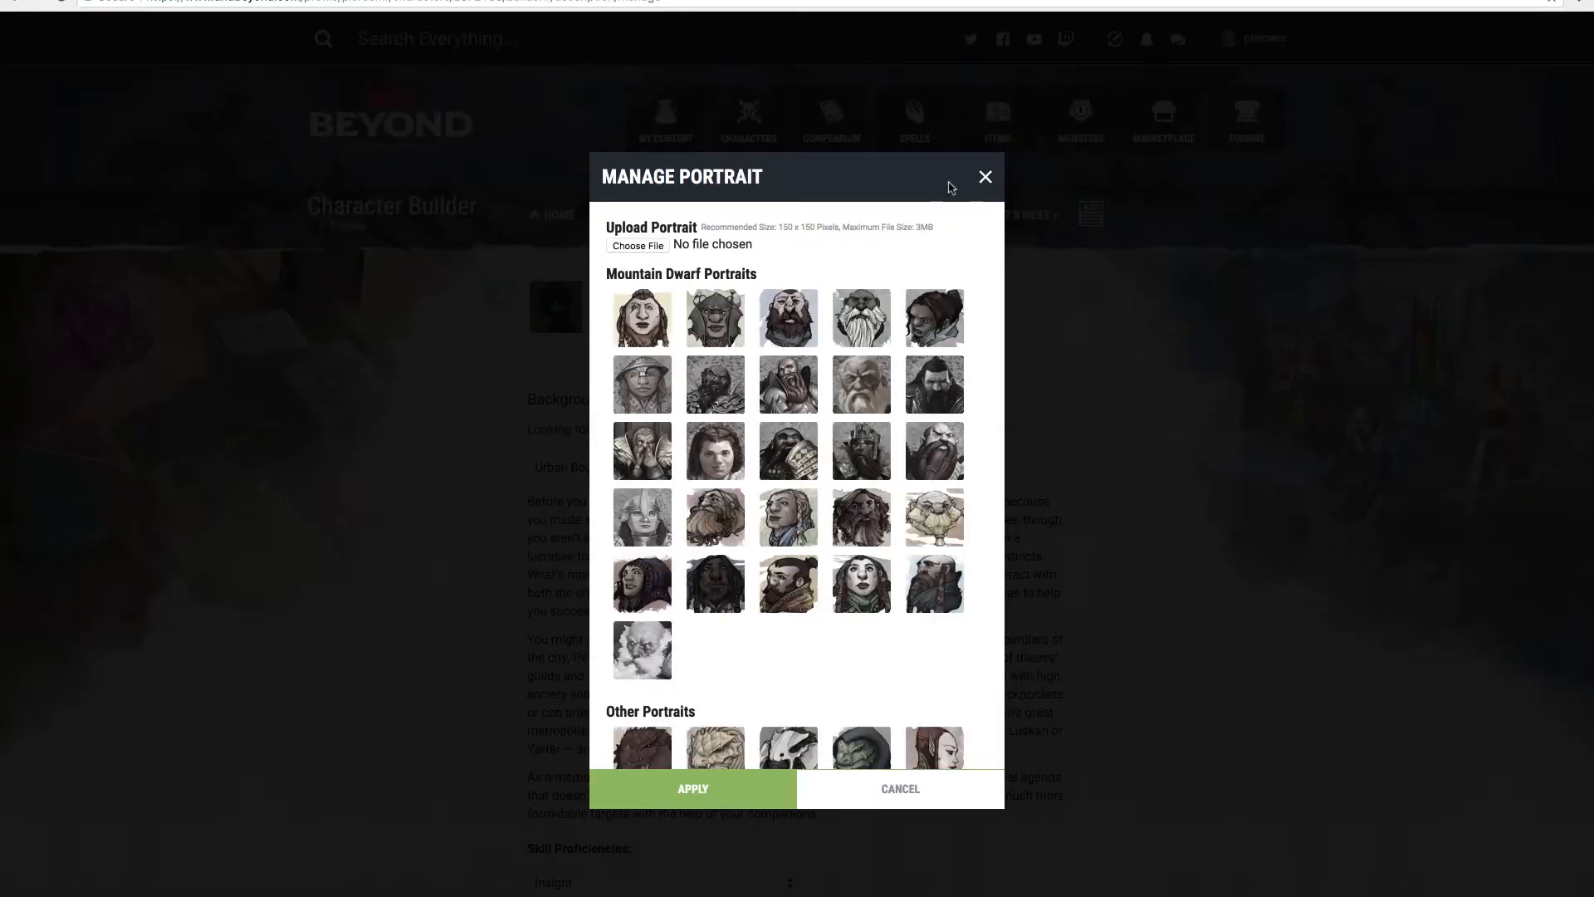
pyautogui.click(985, 179)
pyautogui.click(558, 309)
pyautogui.scroll(-1, 827, 351)
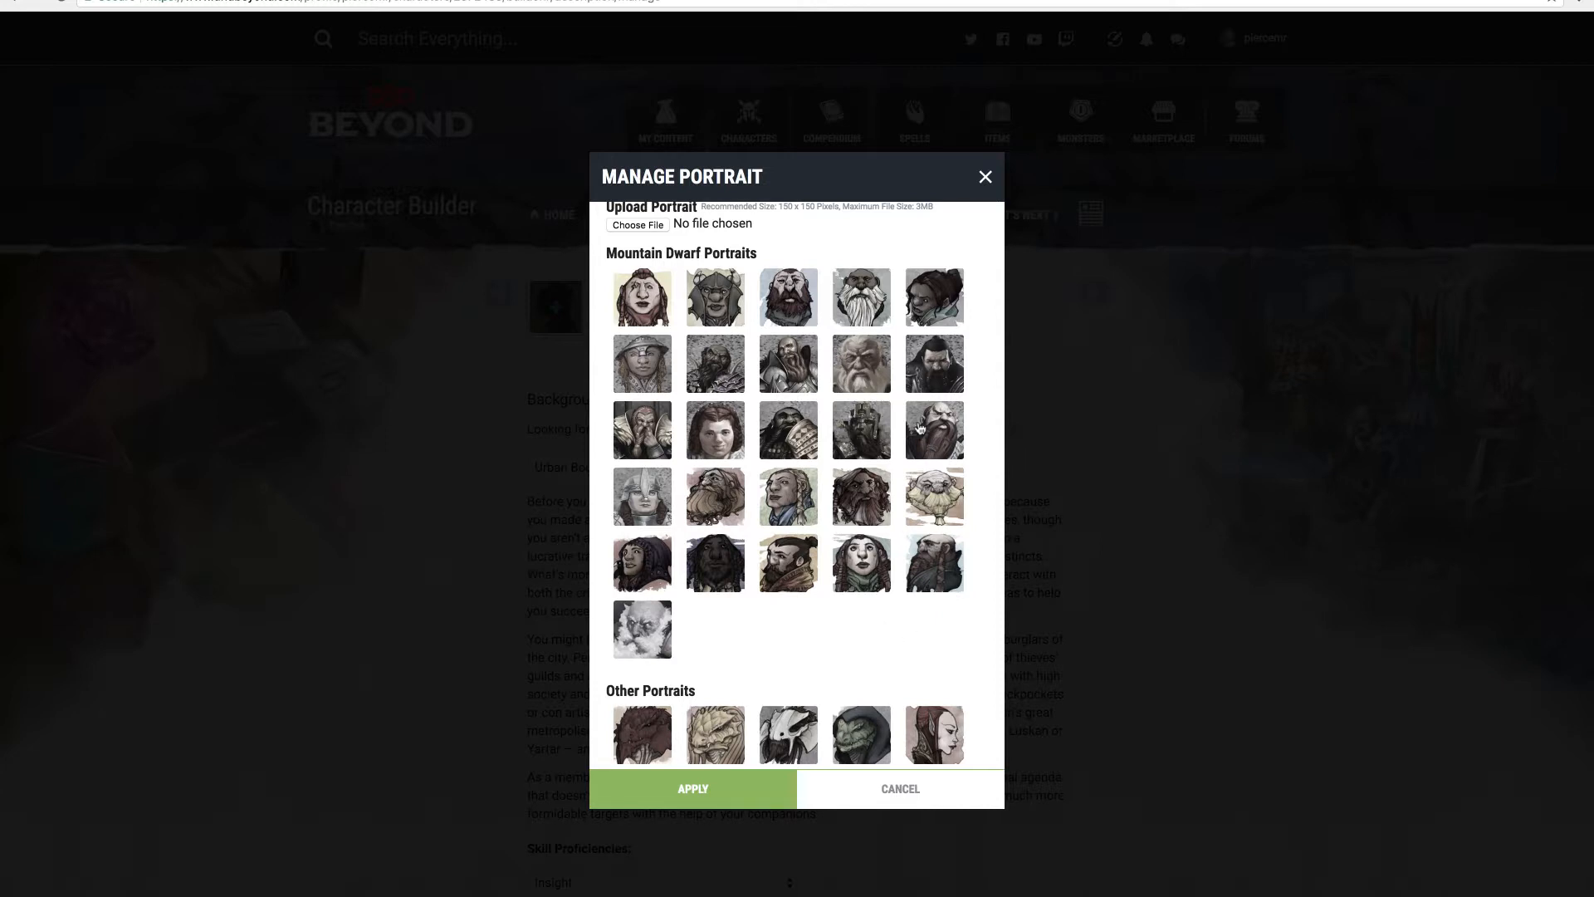
pyautogui.click(866, 378)
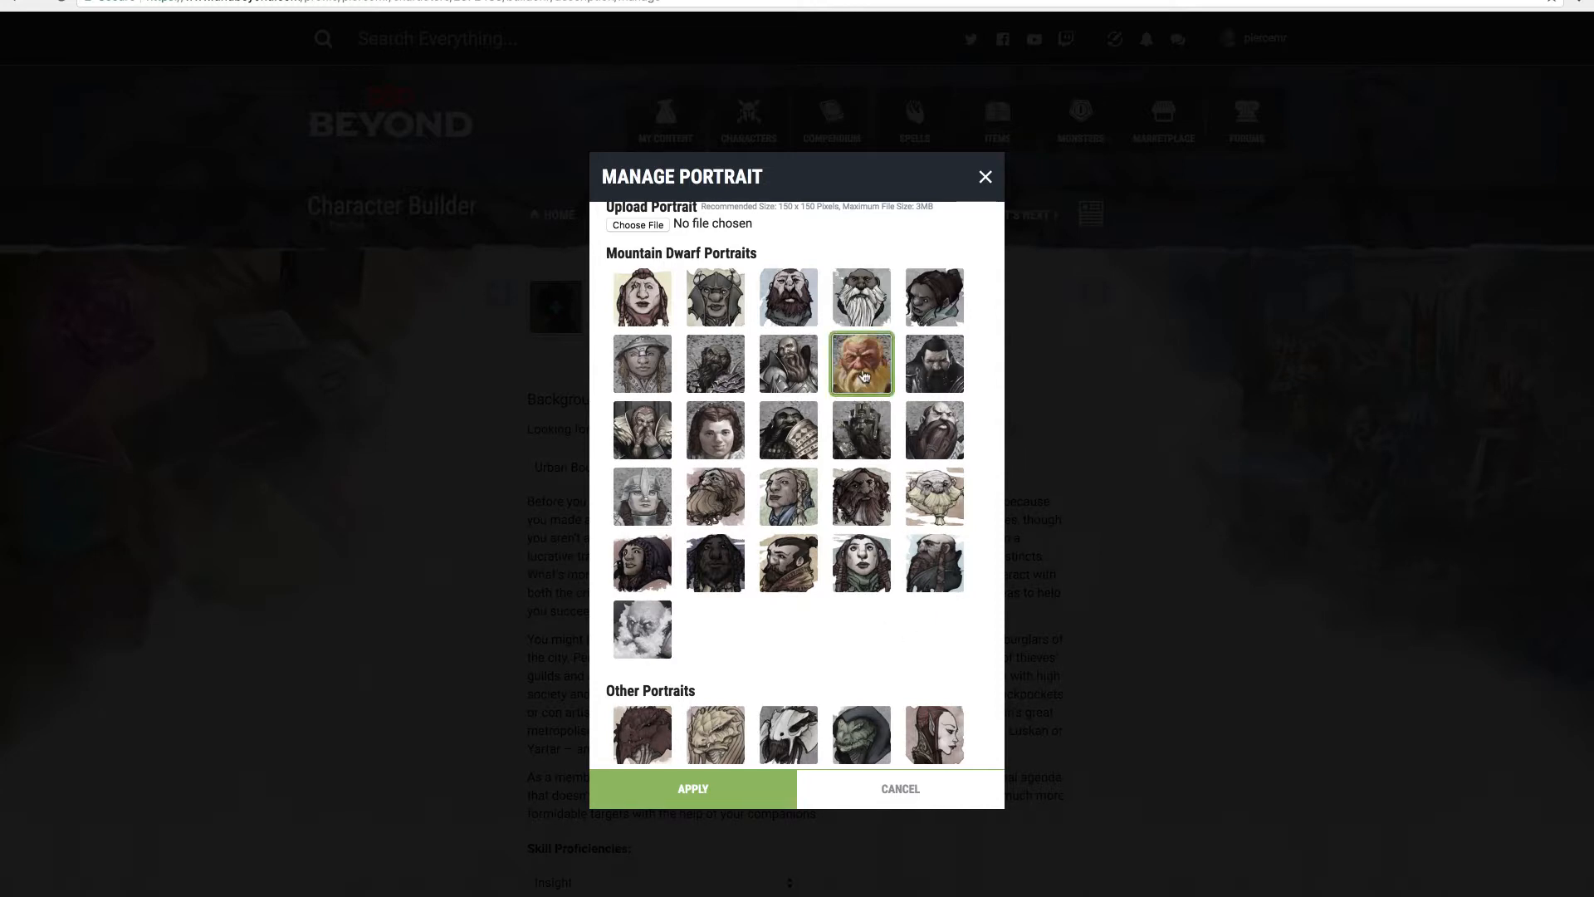
pyautogui.click(705, 789)
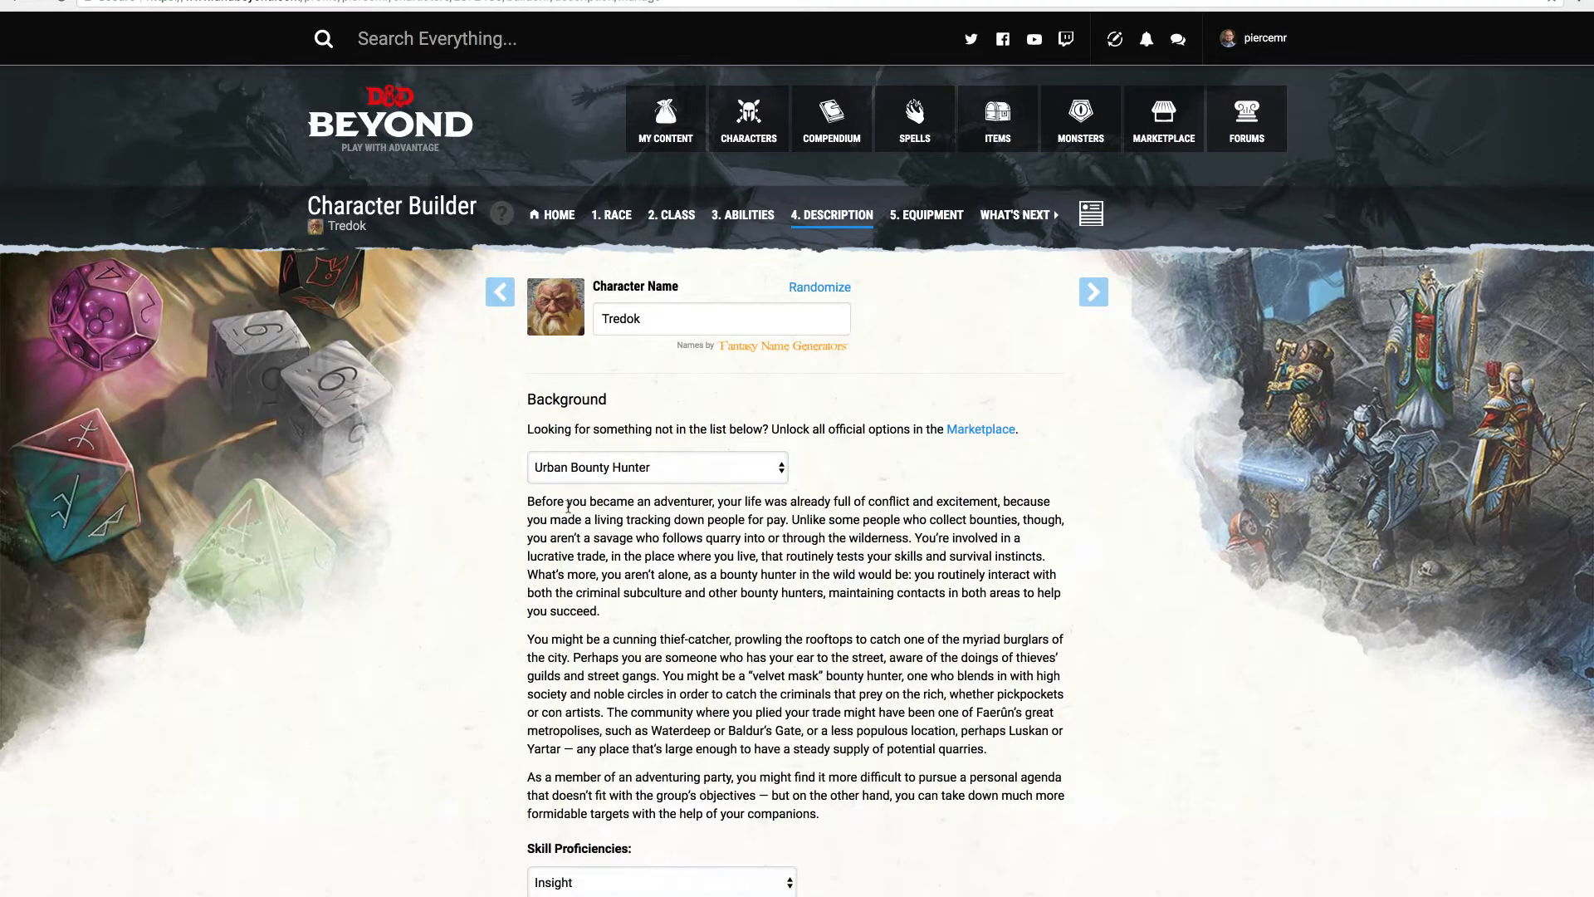
# Advance to the equipment stage and choose equipment instead of gold for the starting gear
pyautogui.click(1093, 301)
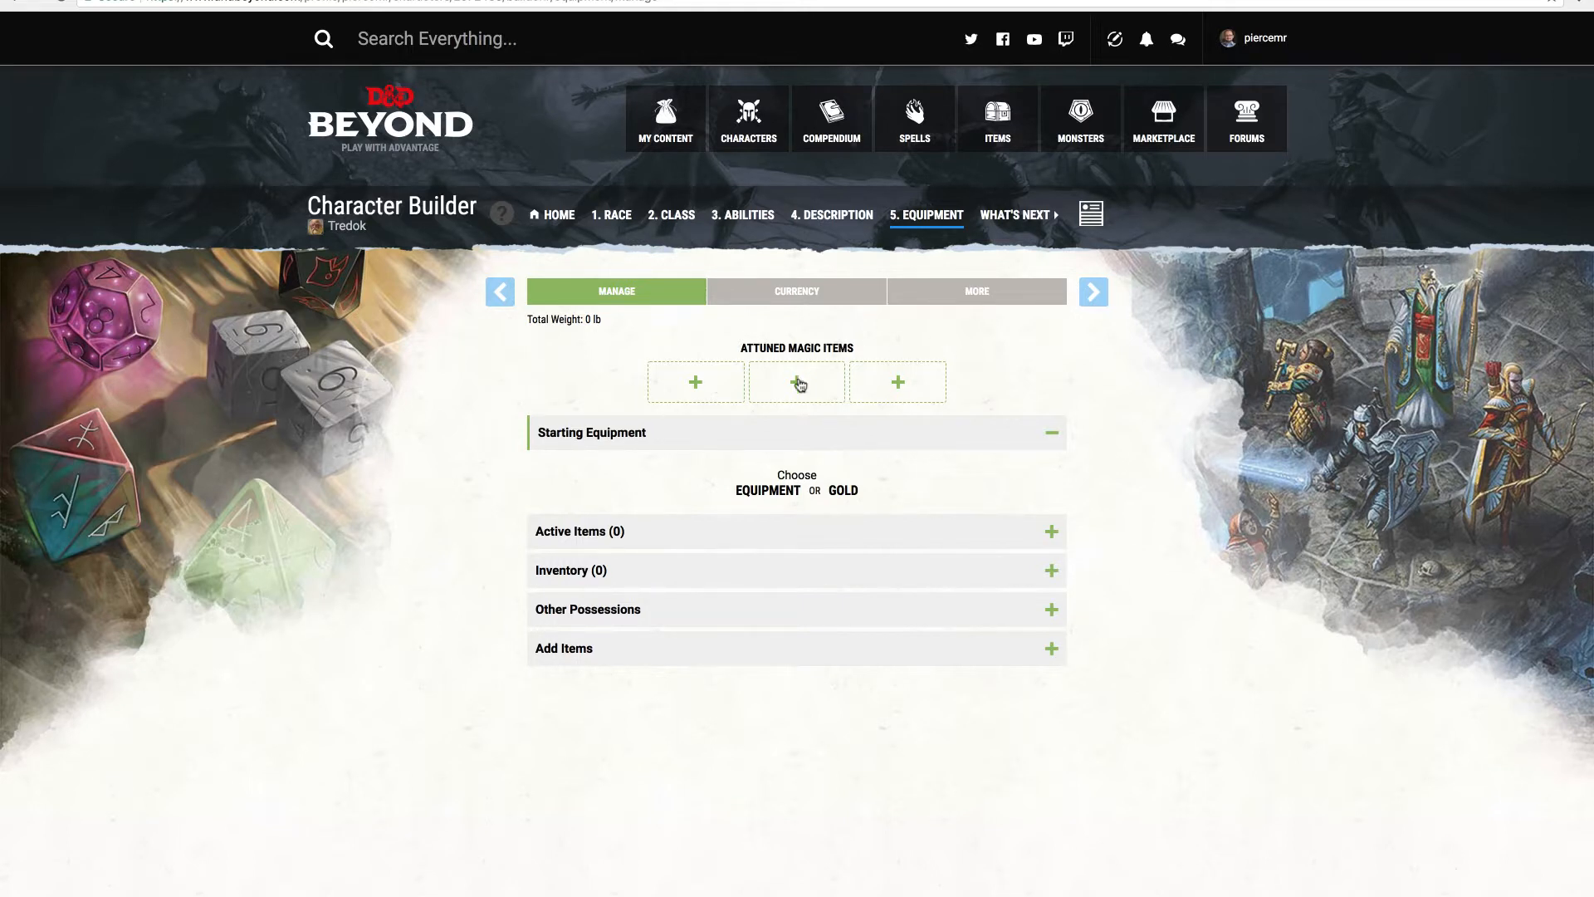
pyautogui.click(800, 436)
pyautogui.click(792, 437)
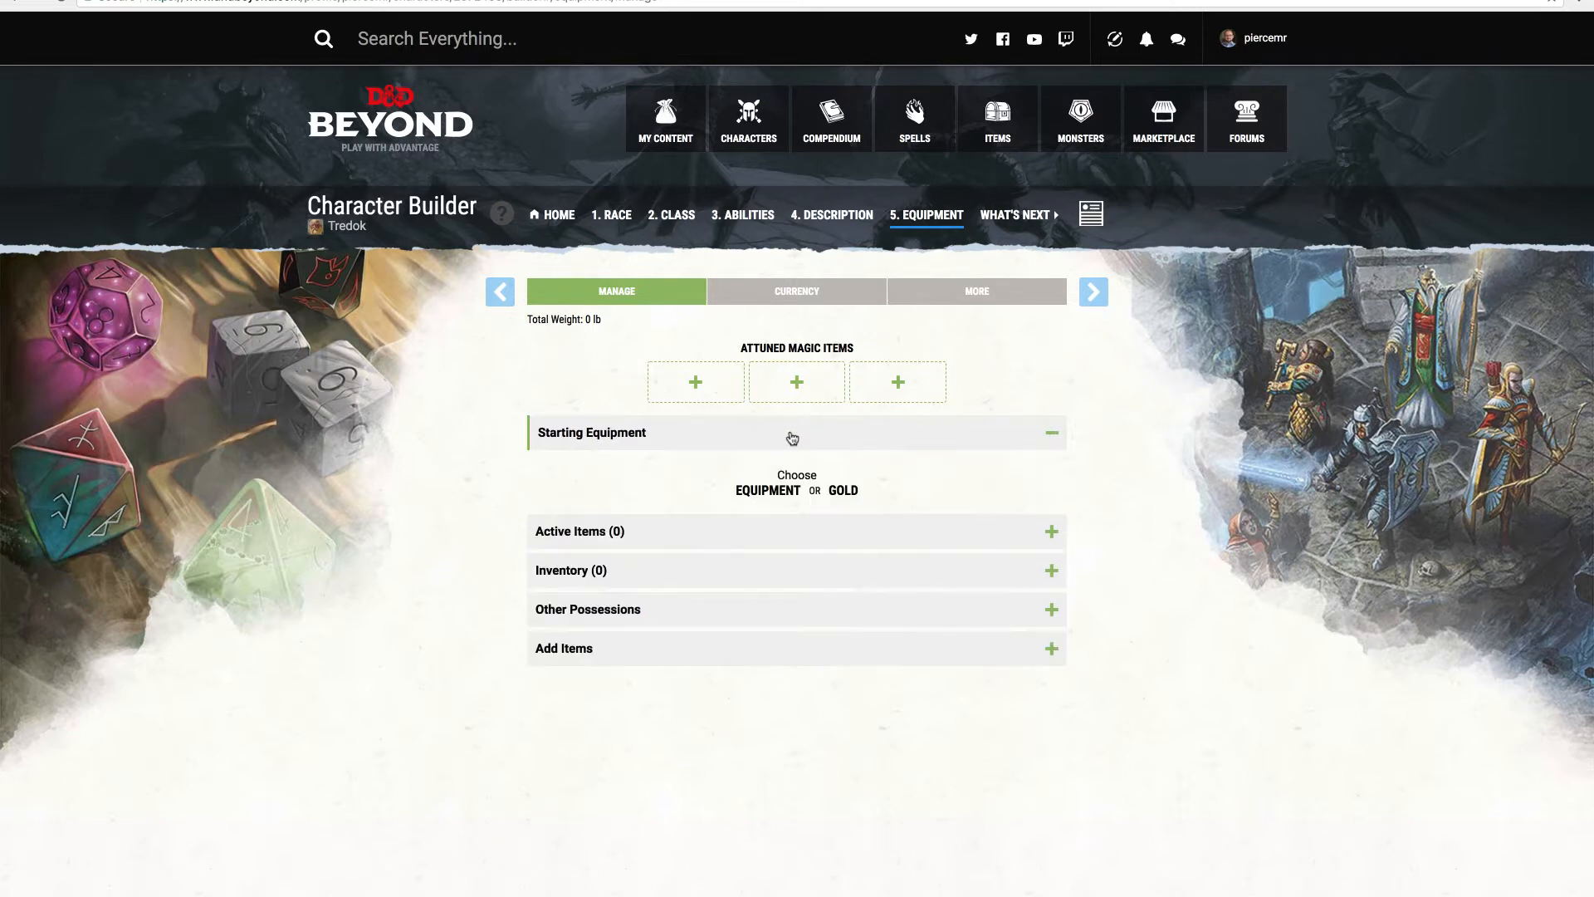
pyautogui.click(777, 497)
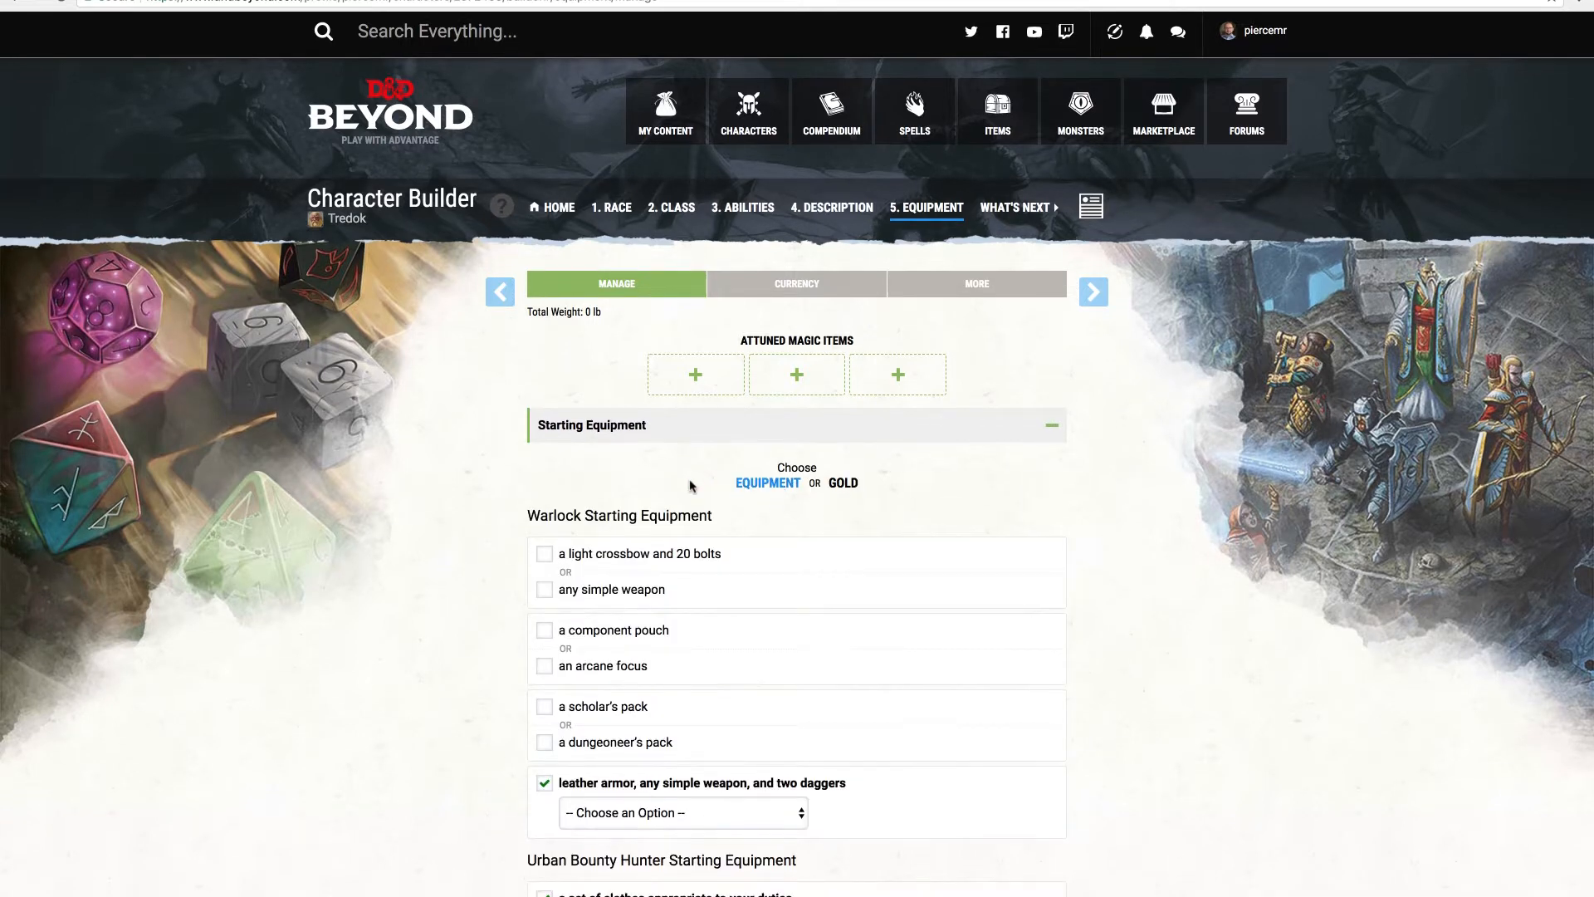
# Select a light crossbow and 20 bolts, a Crystal arcane focus and a dungeoneer's pack as Warlock starting equipment
pyautogui.scroll(-3, 606, 401)
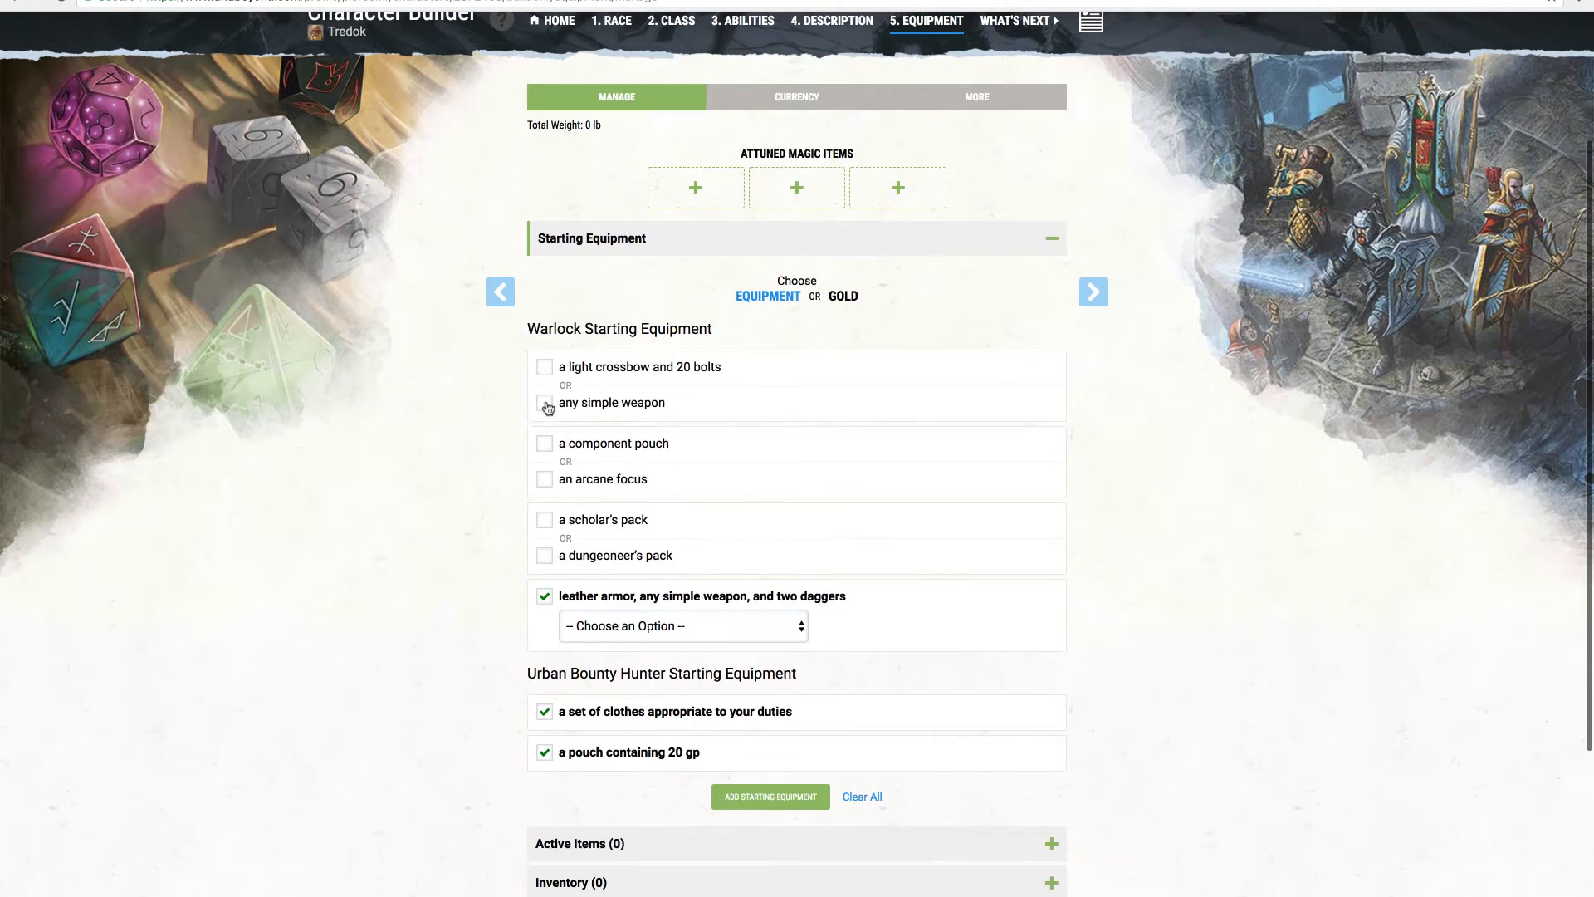
pyautogui.click(544, 368)
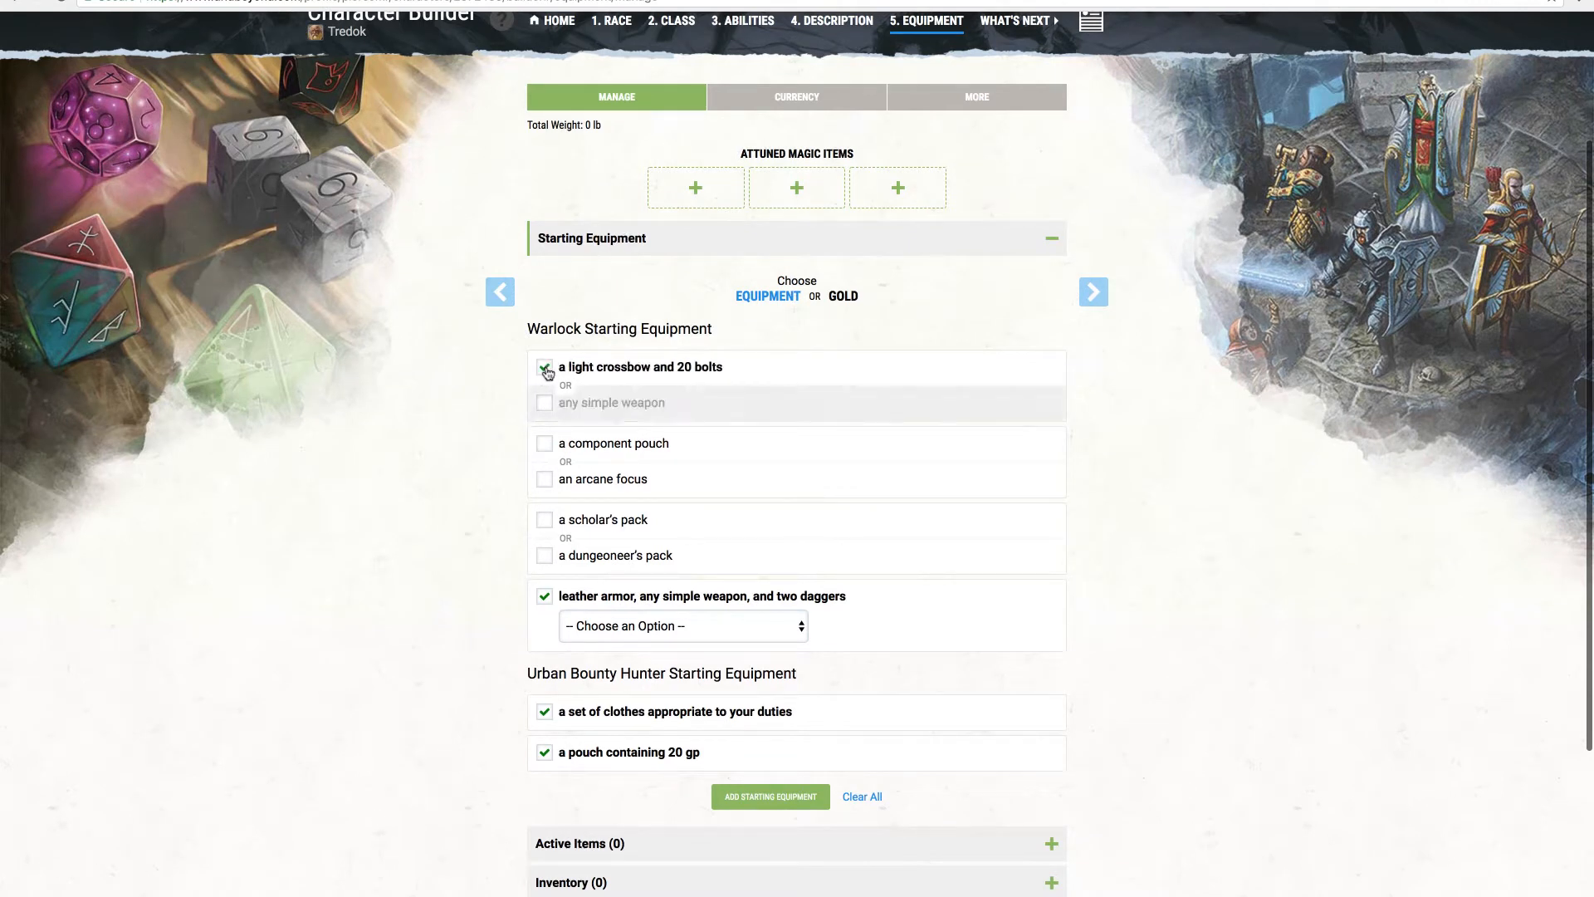
pyautogui.scroll(-1, 577, 425)
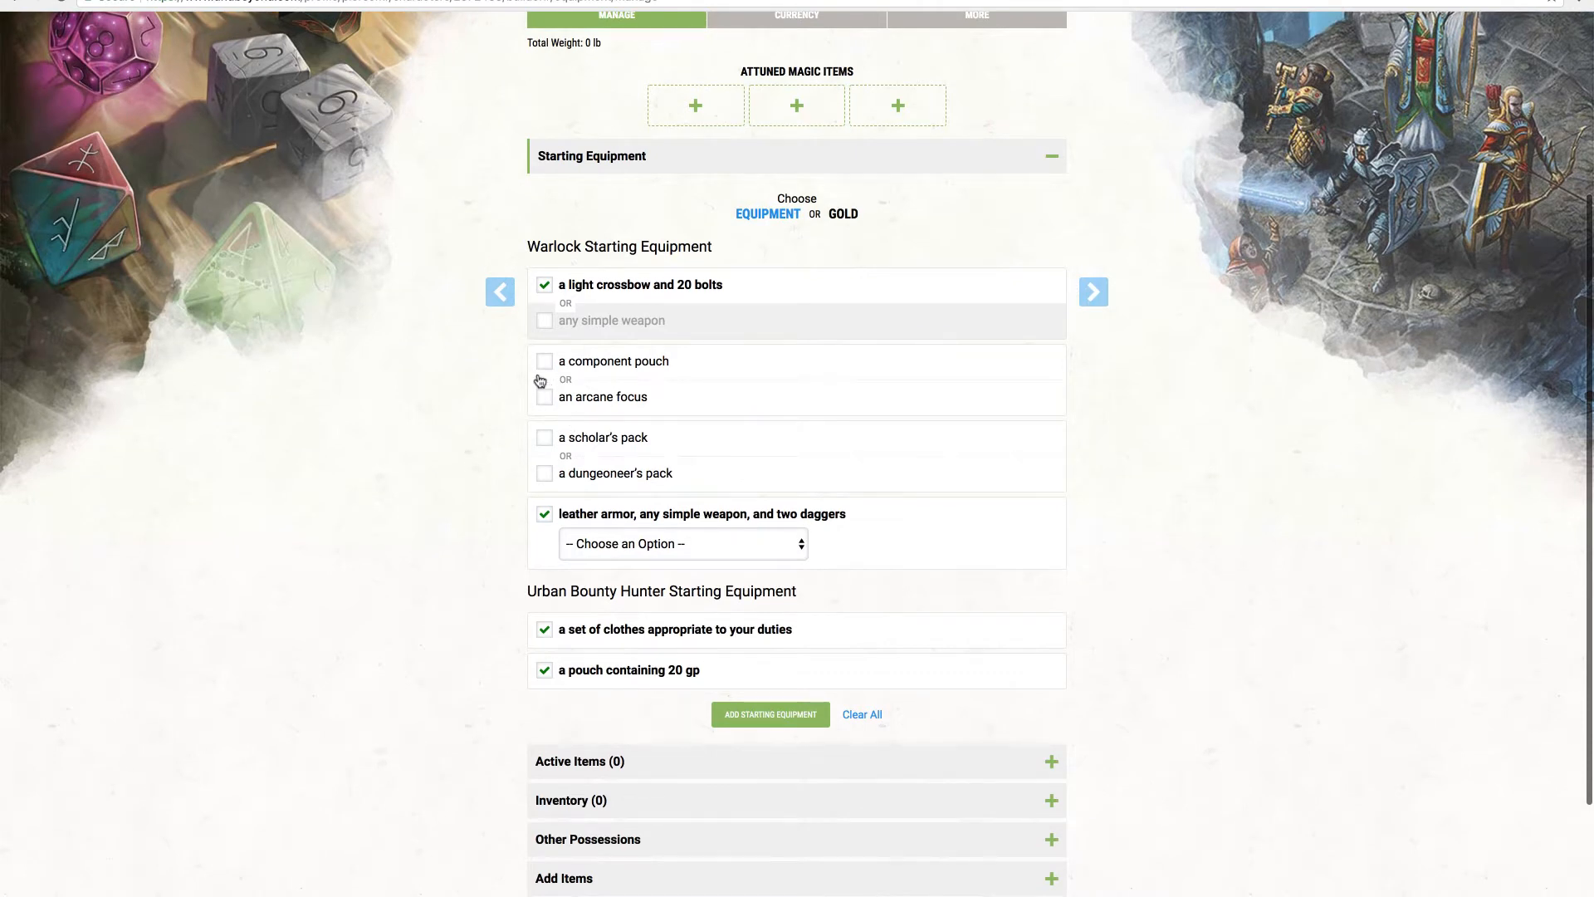
pyautogui.click(545, 404)
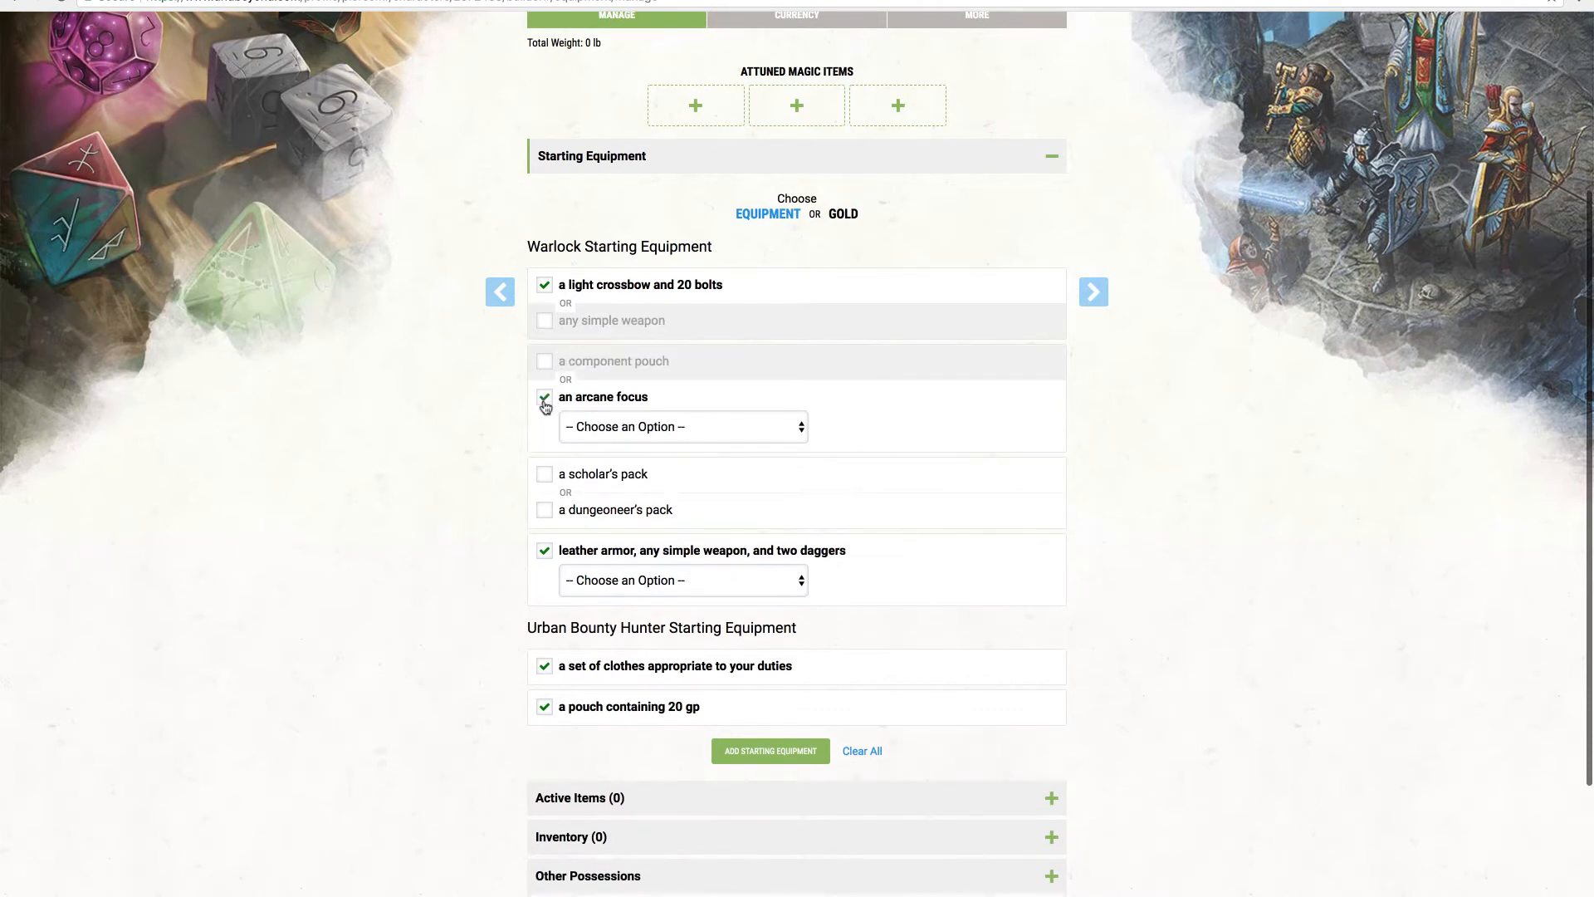
pyautogui.click(648, 428)
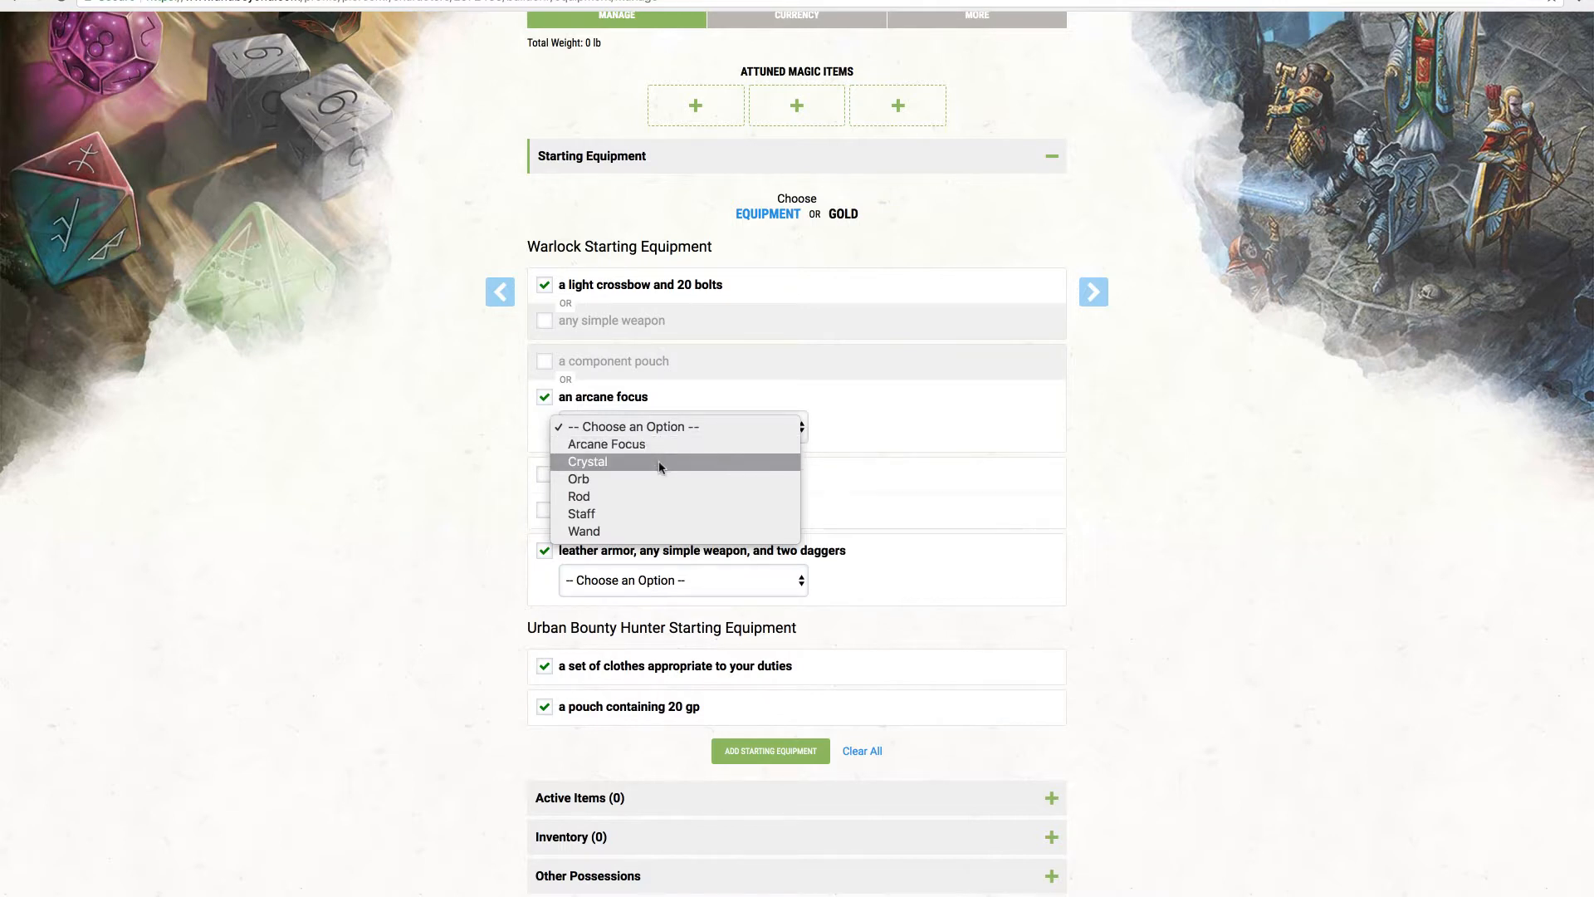
pyautogui.click(660, 462)
pyautogui.scroll(-3, 656, 465)
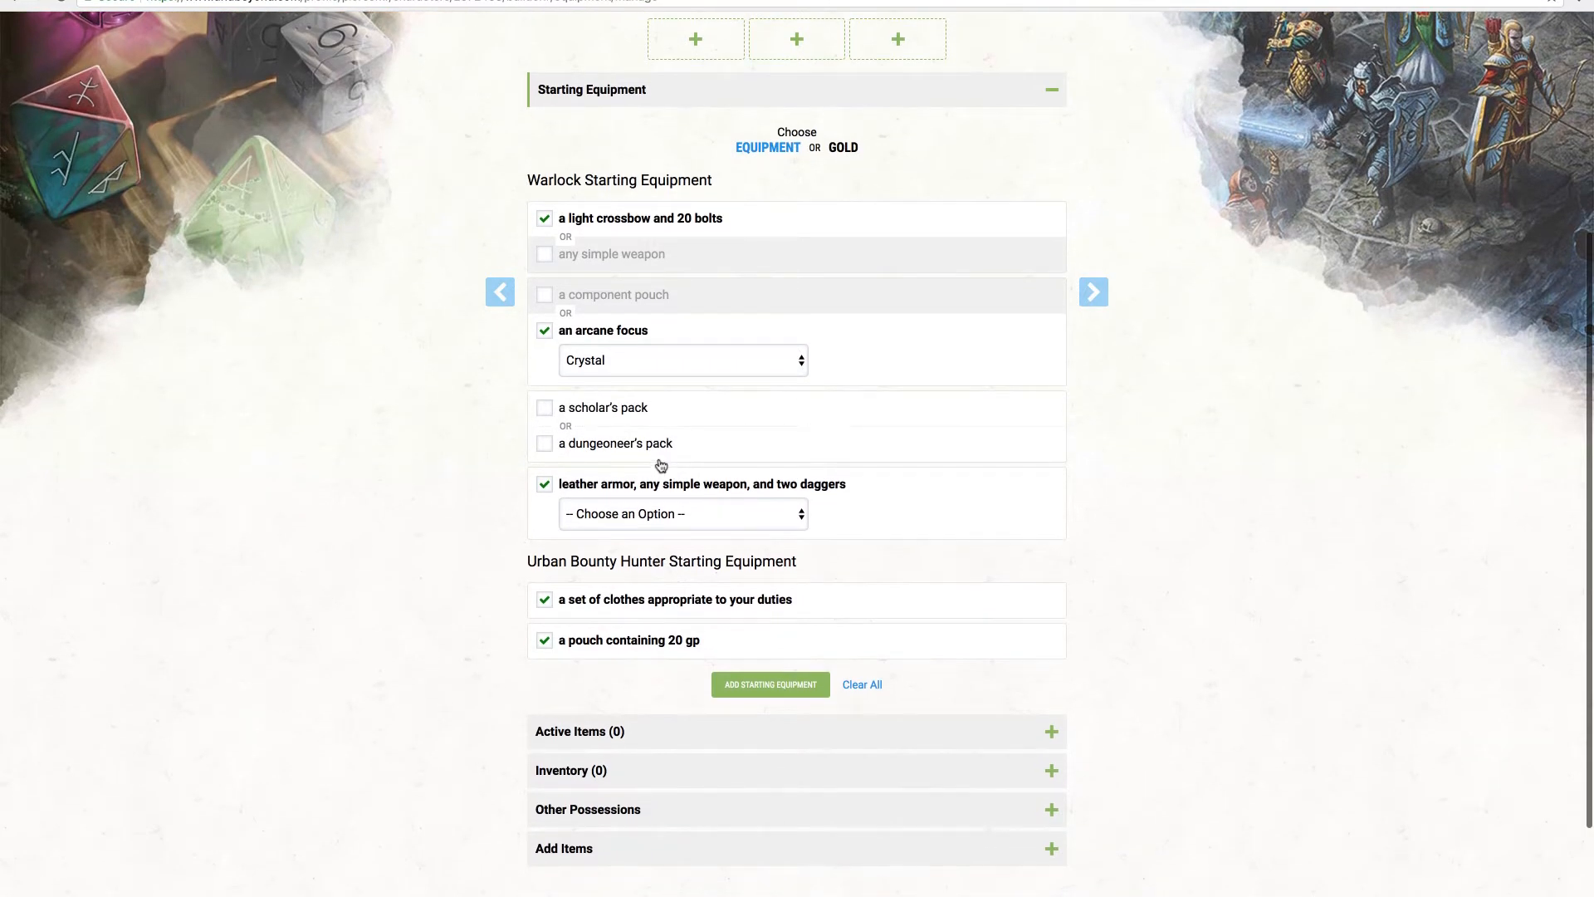
pyautogui.click(544, 373)
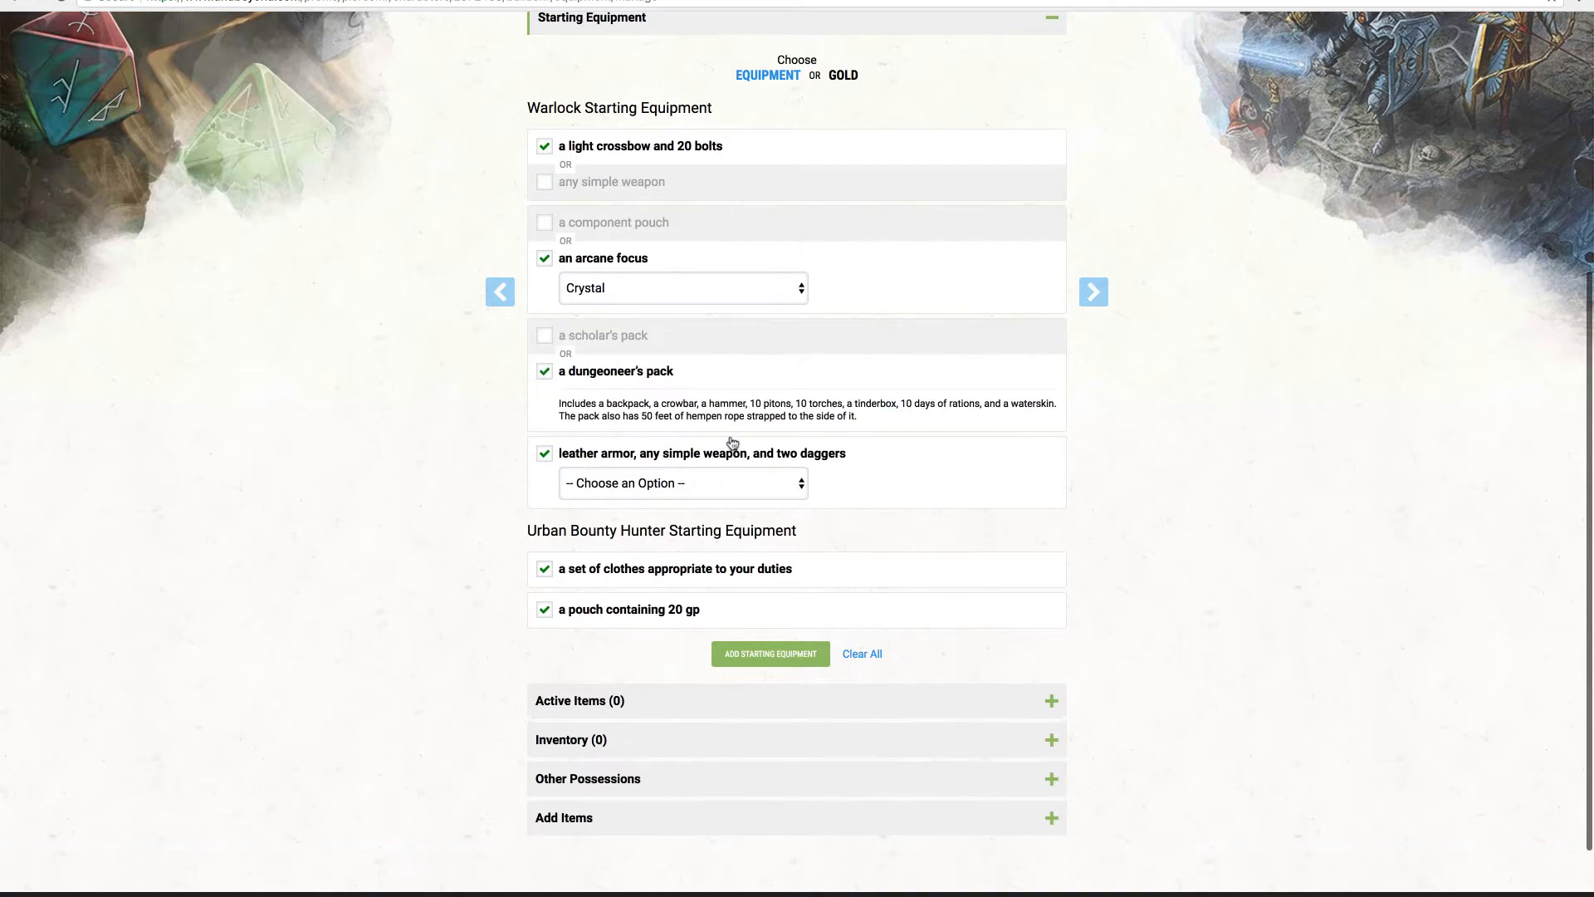
# Choose Light Hammer as the simple weapon and add the complete starting equipment to the inventory
pyautogui.scroll(-2, 739, 448)
pyautogui.click(757, 338)
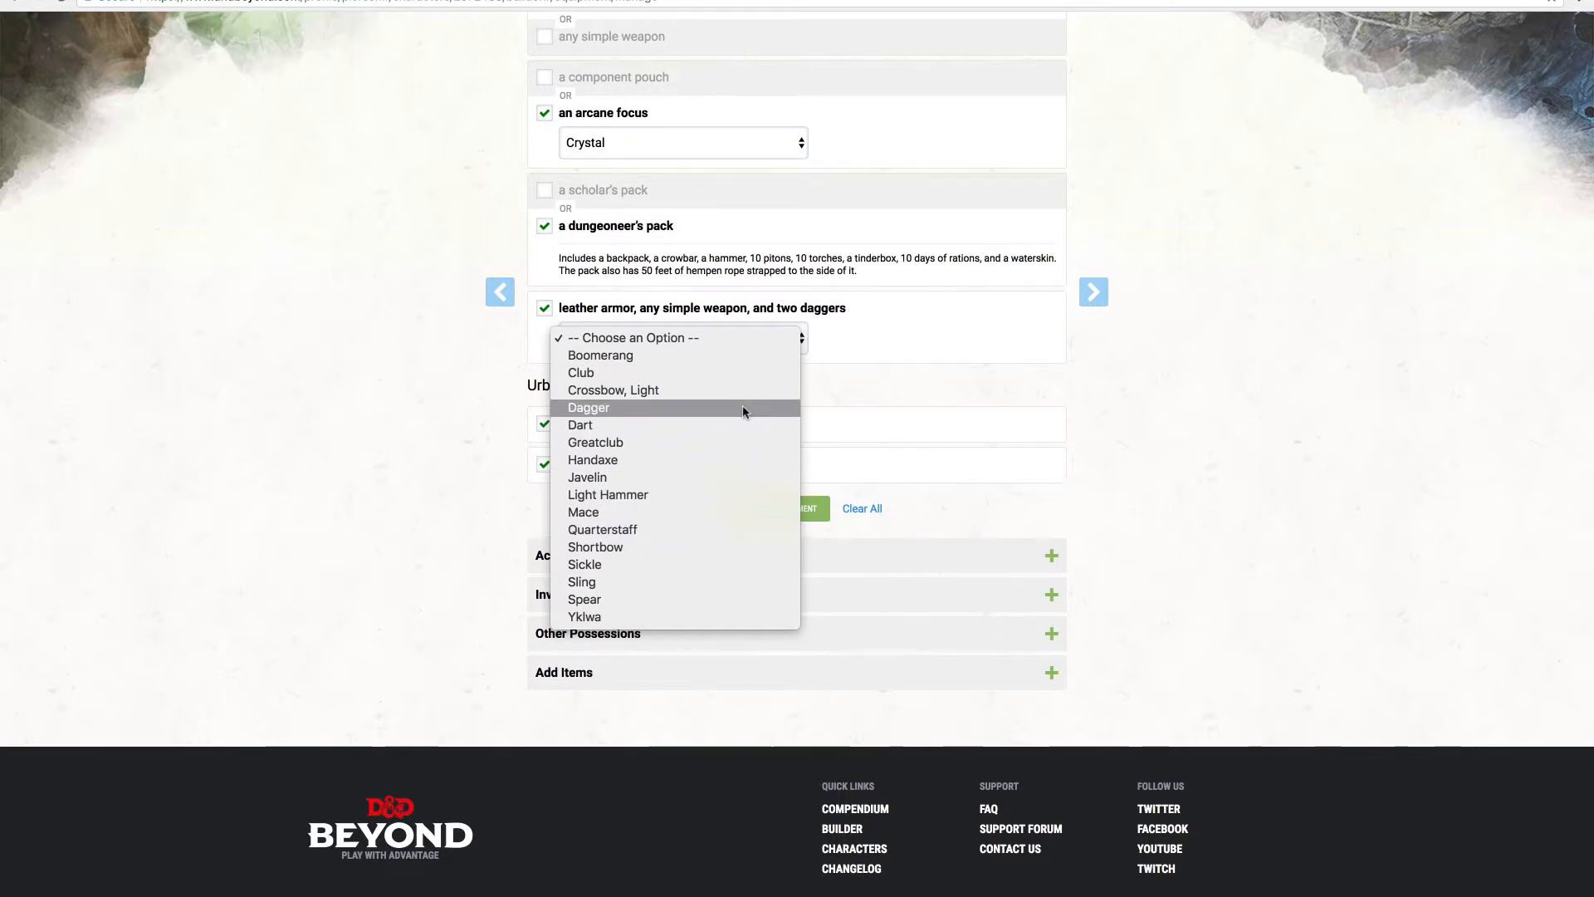
pyautogui.click(727, 496)
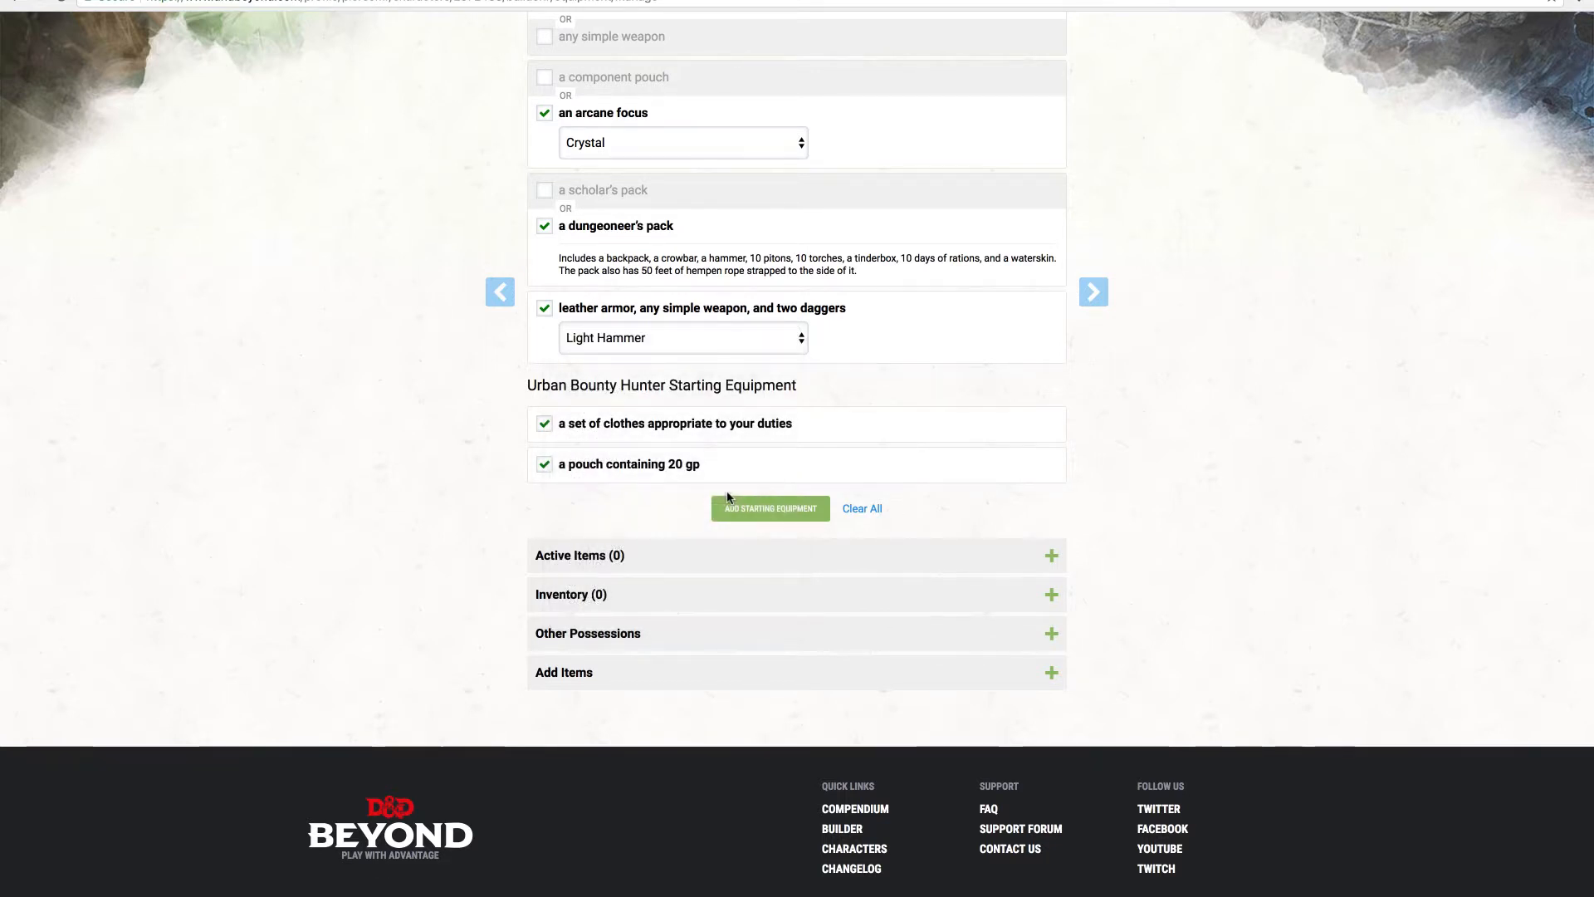
pyautogui.scroll(-1, 743, 379)
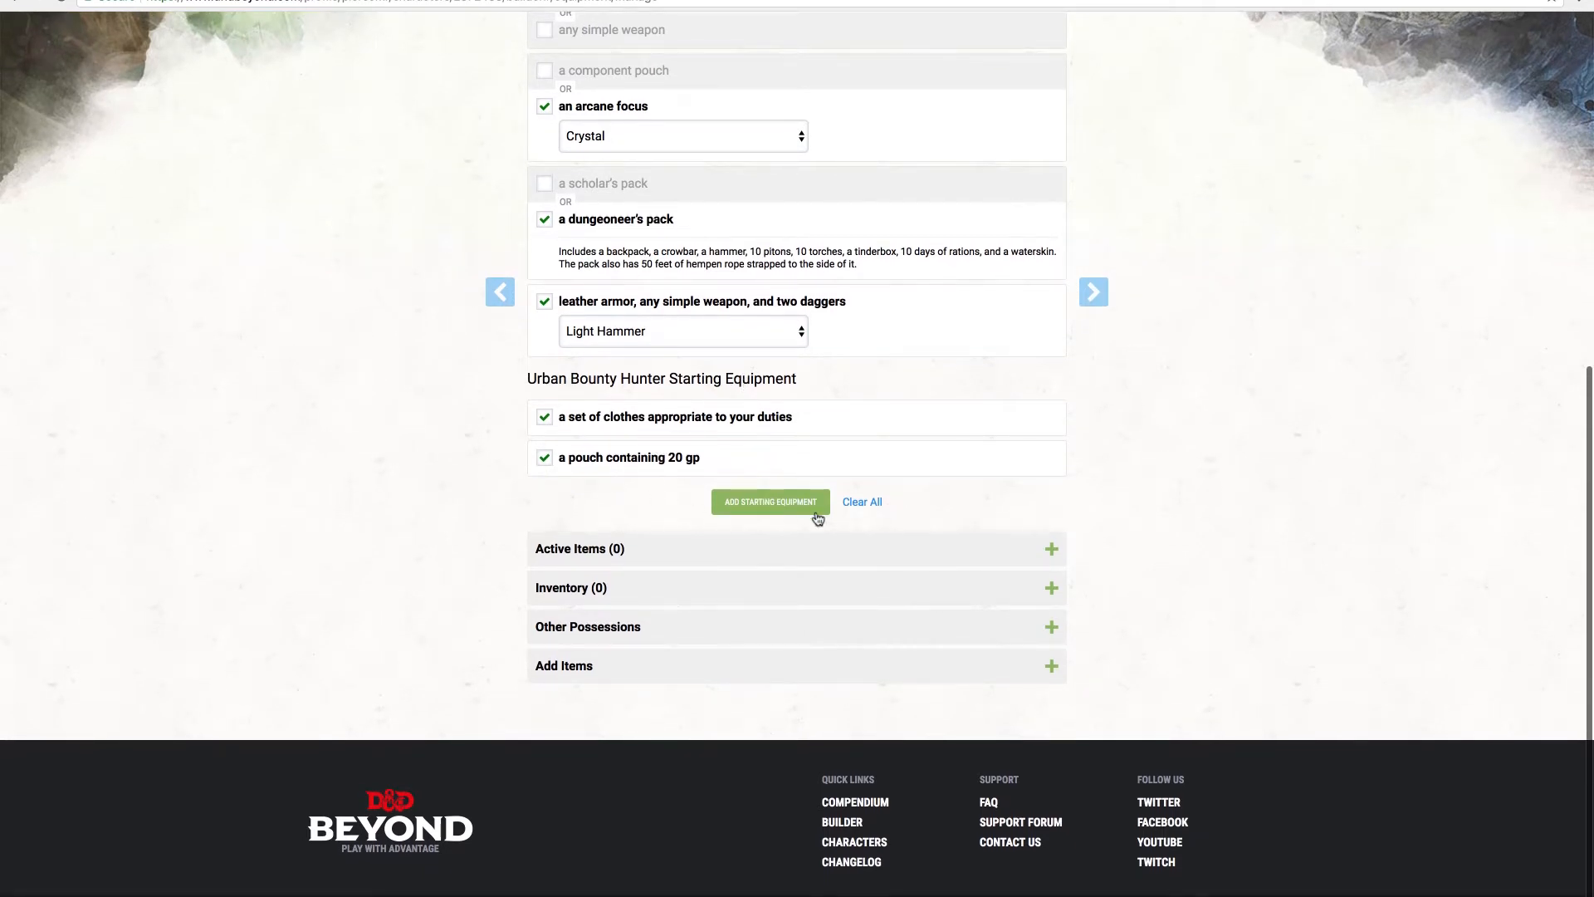
pyautogui.click(778, 504)
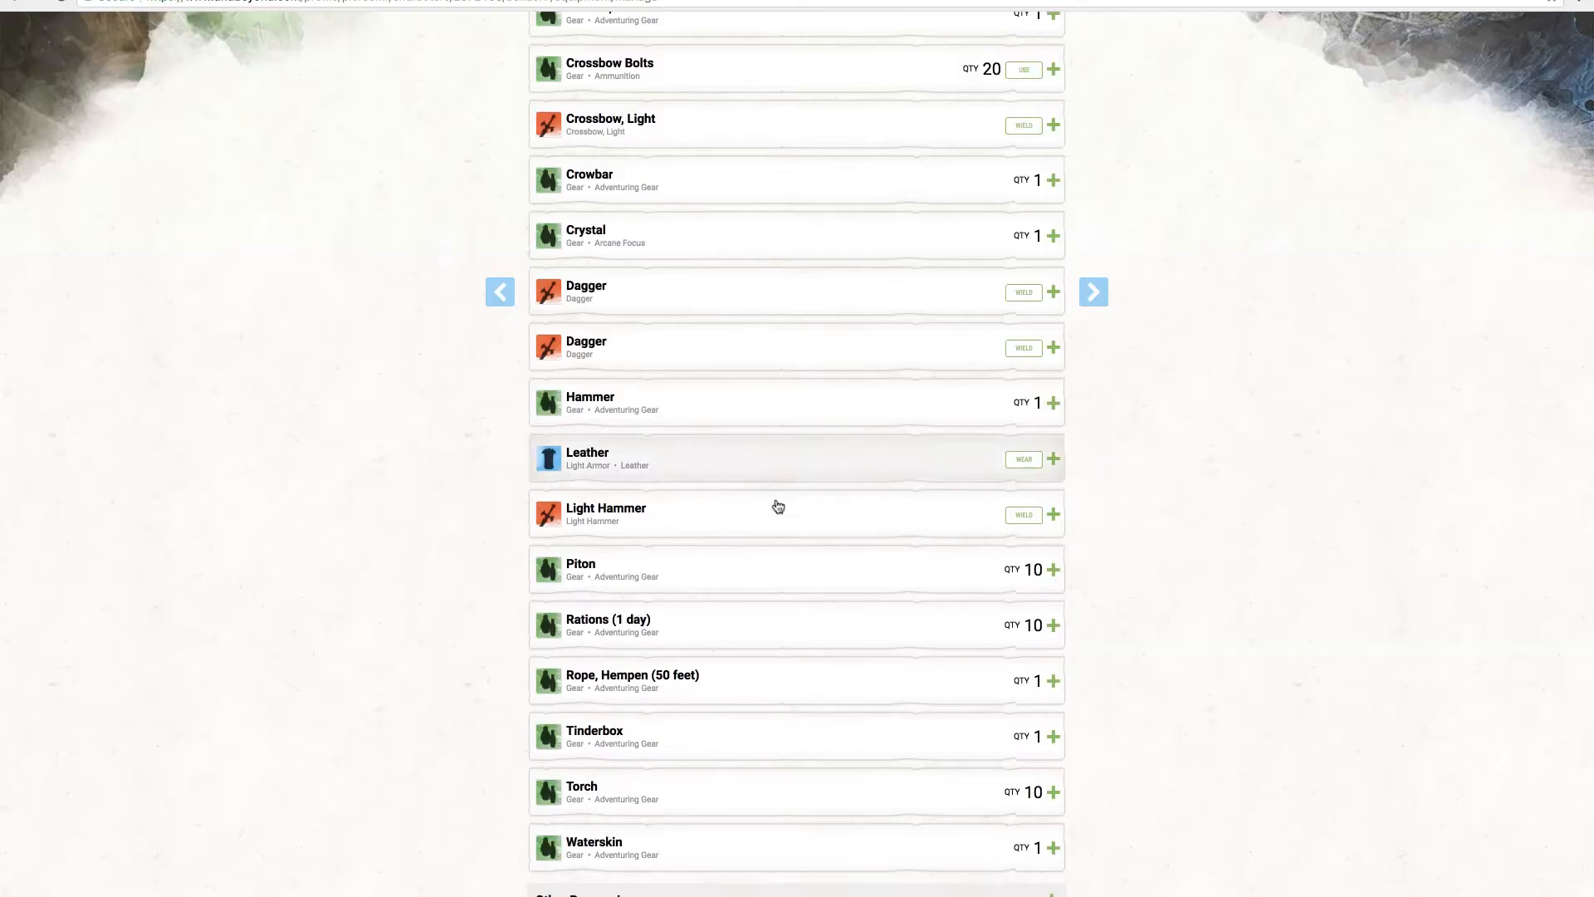
# Wield the light hammer and both daggers in the inventory, then check the rest of the carried gear
pyautogui.scroll(-9, 778, 507)
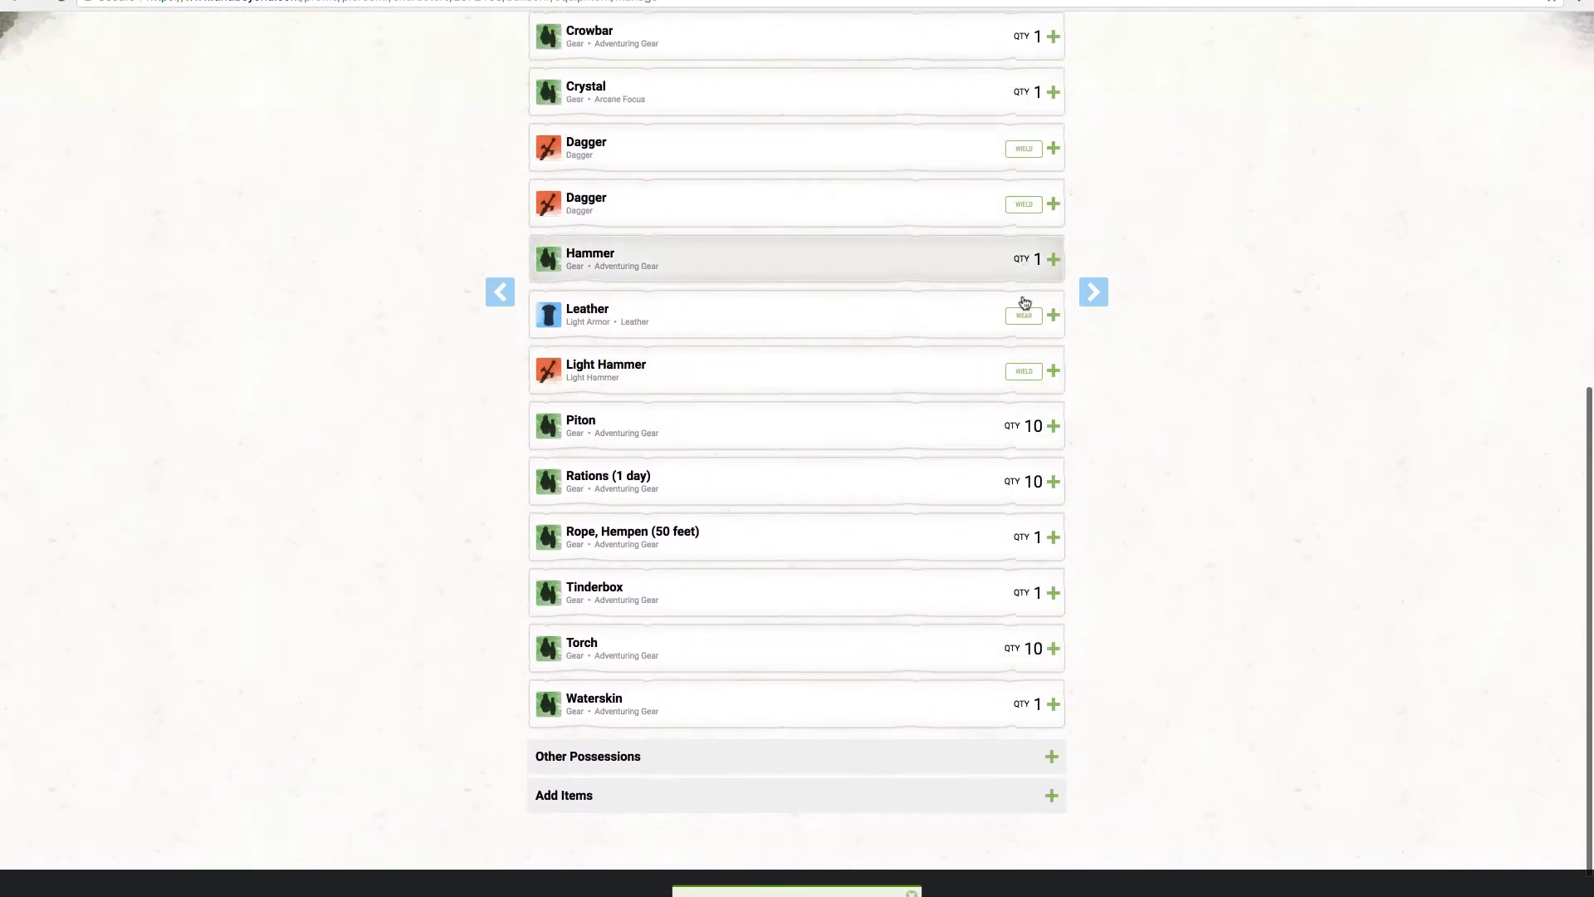
pyautogui.click(1039, 372)
pyautogui.scroll(1, 1043, 362)
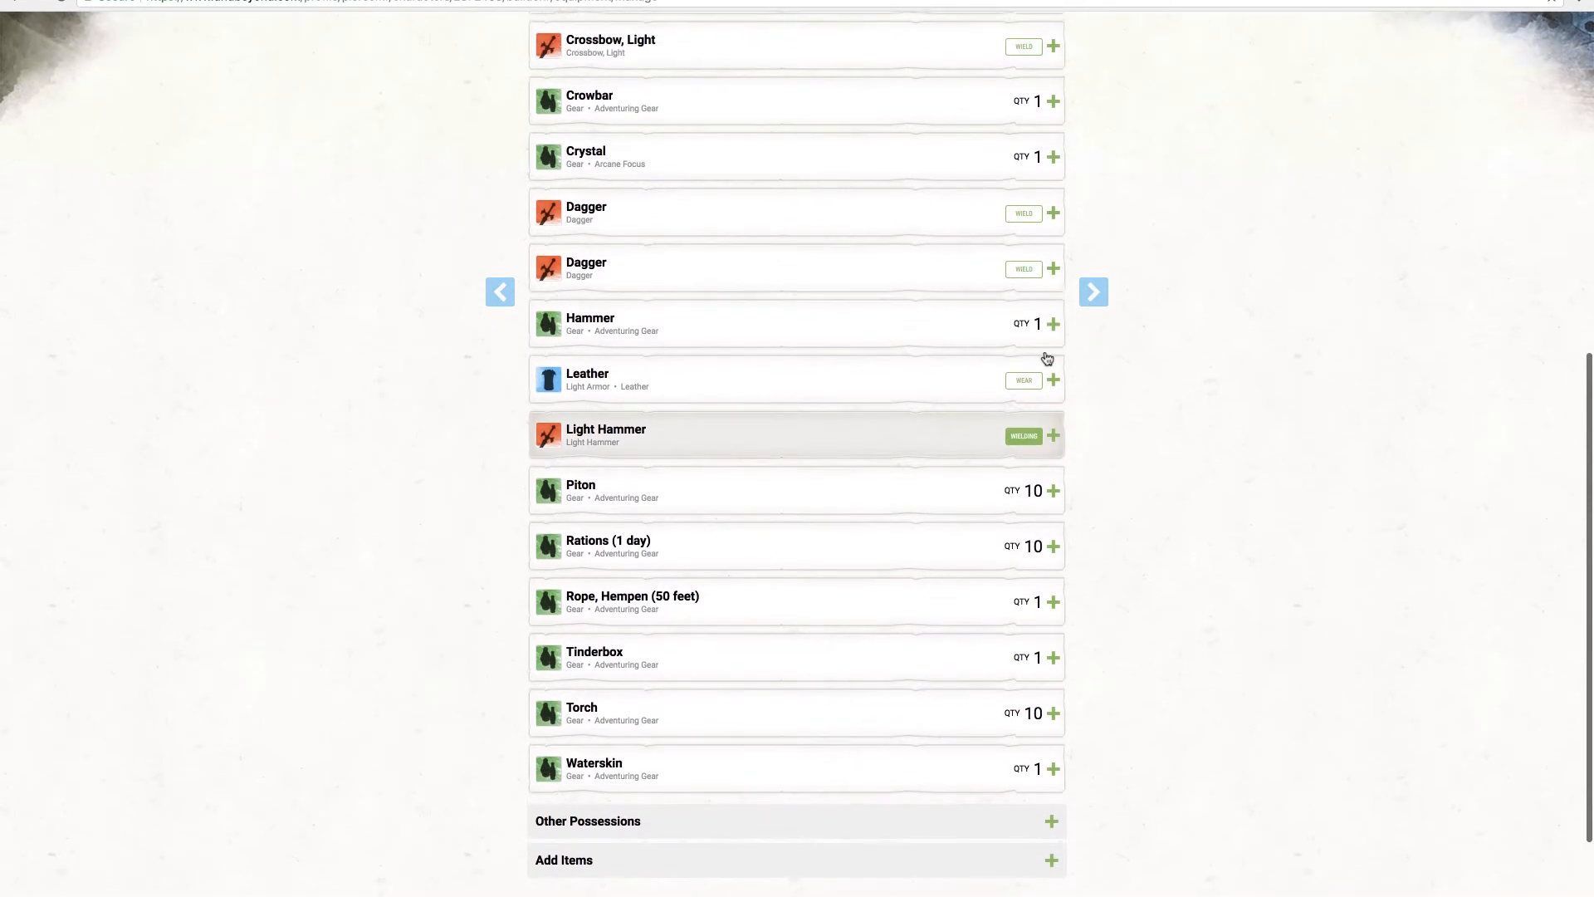
pyautogui.click(1025, 215)
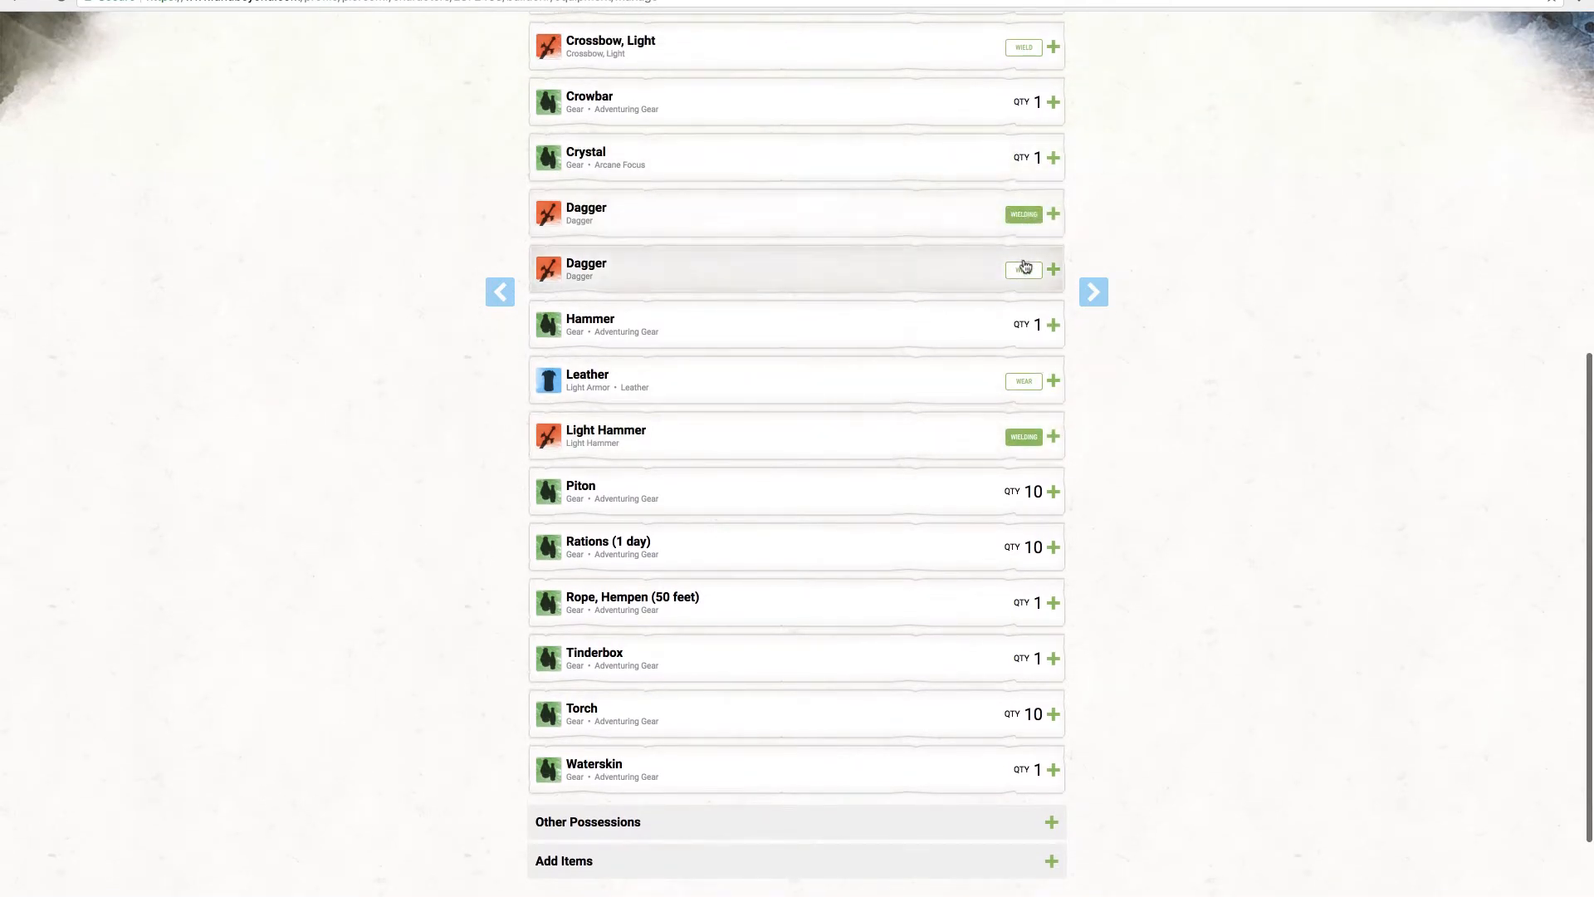
pyautogui.click(1023, 270)
pyautogui.scroll(2, 1025, 271)
pyautogui.scroll(1, 1025, 270)
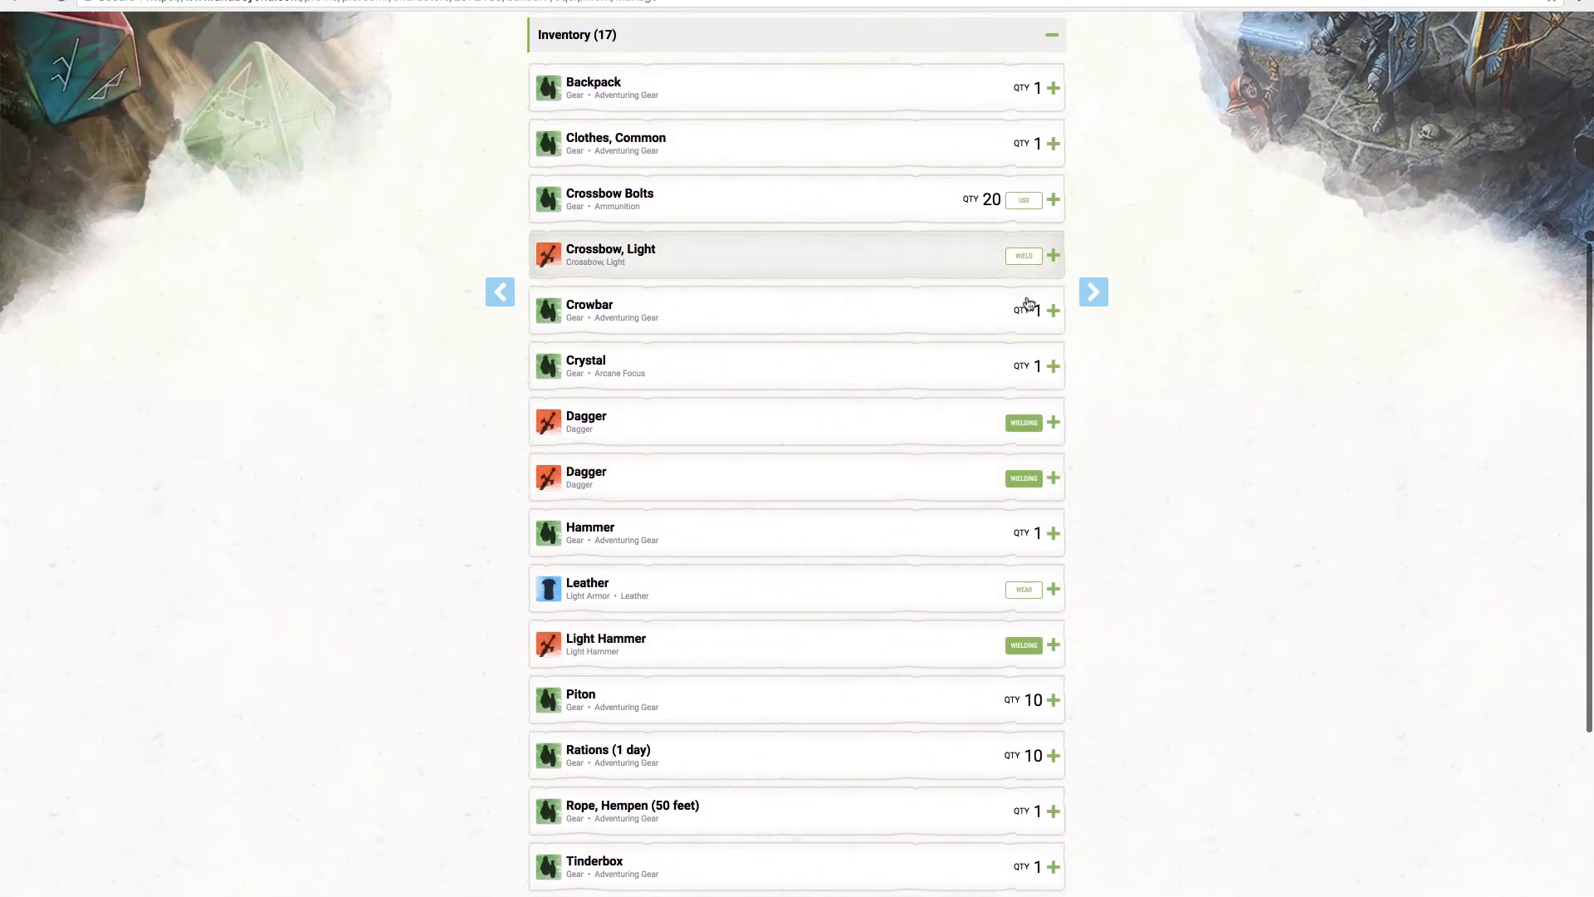
pyautogui.scroll(7, 1028, 306)
pyautogui.scroll(-3, 1028, 304)
pyautogui.scroll(-6, 1026, 311)
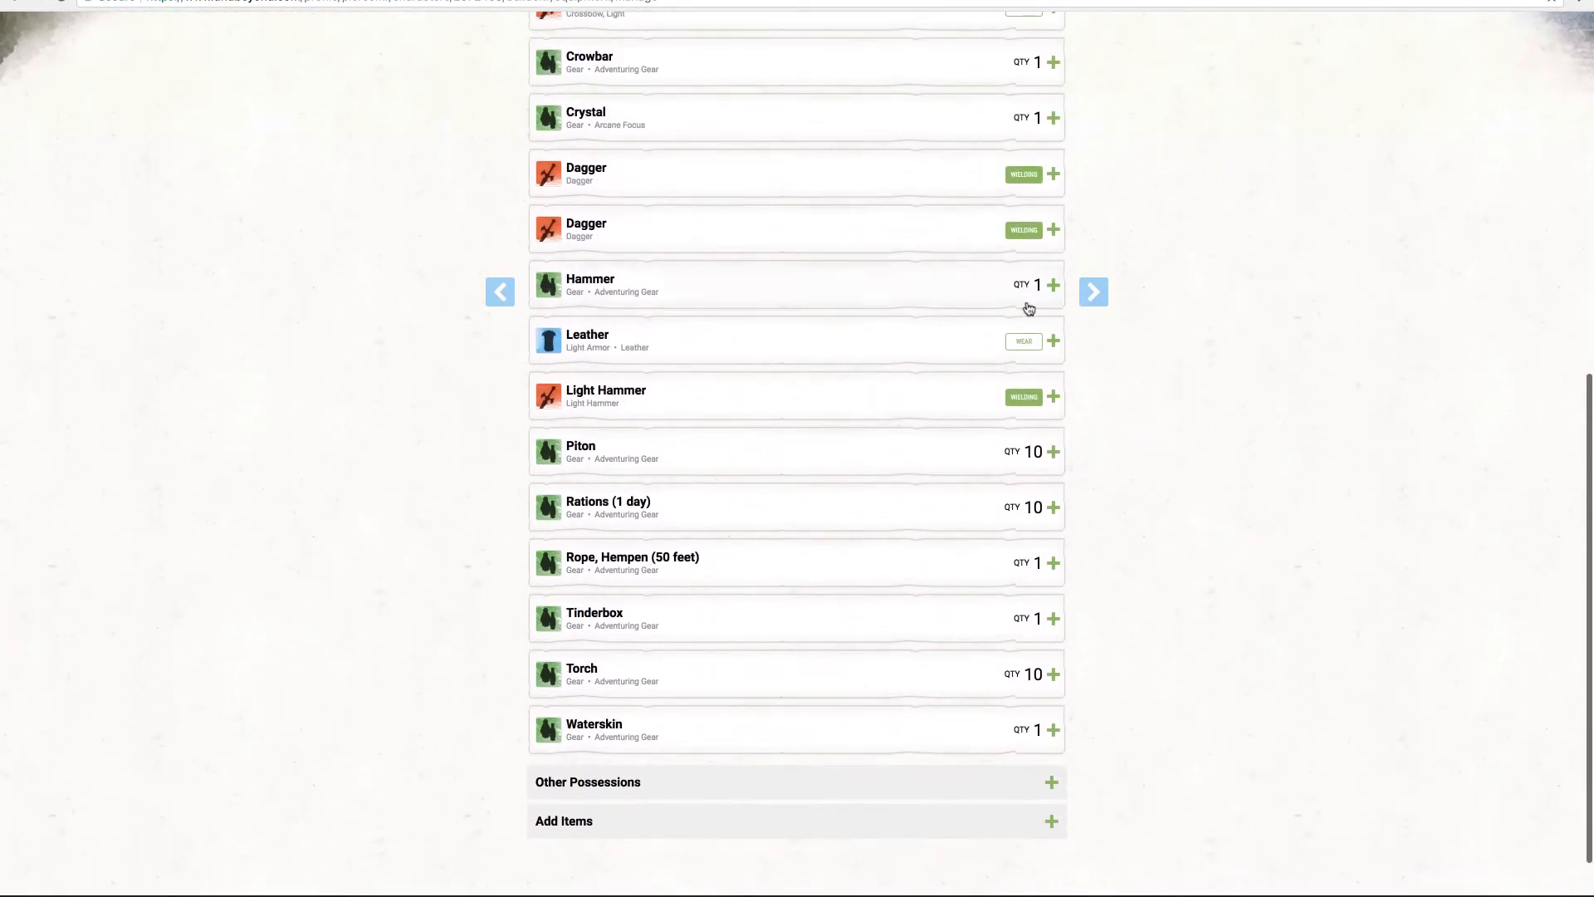
pyautogui.scroll(5, 754, 174)
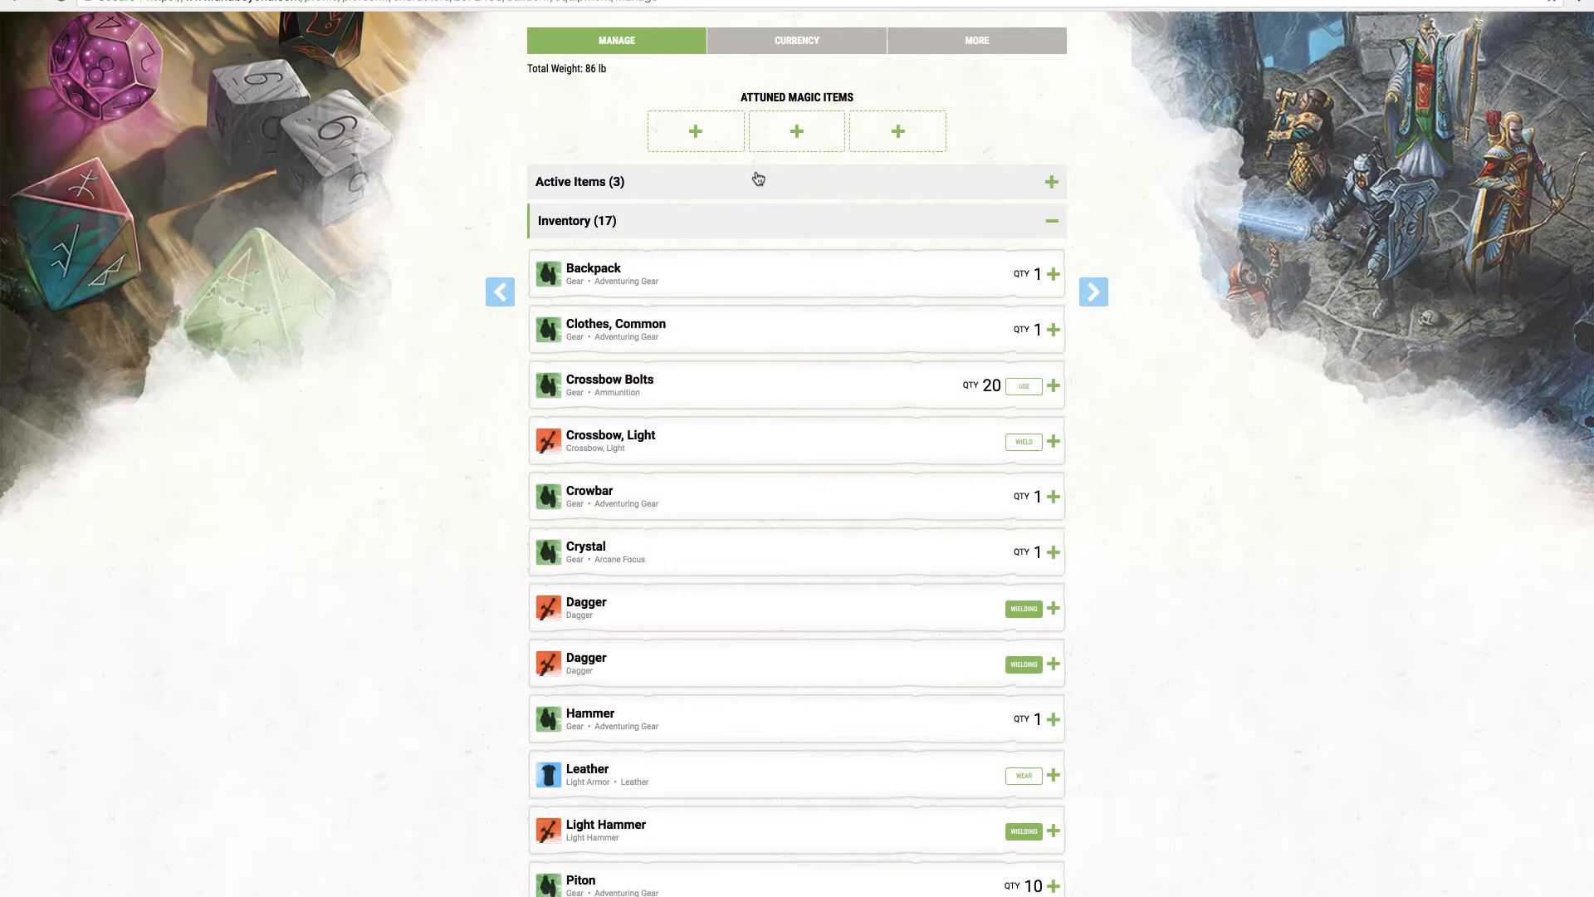
# Advance past the equipment stage and view Tredok's character sheet, looking over its abilities, skills and attacks
pyautogui.click(1095, 300)
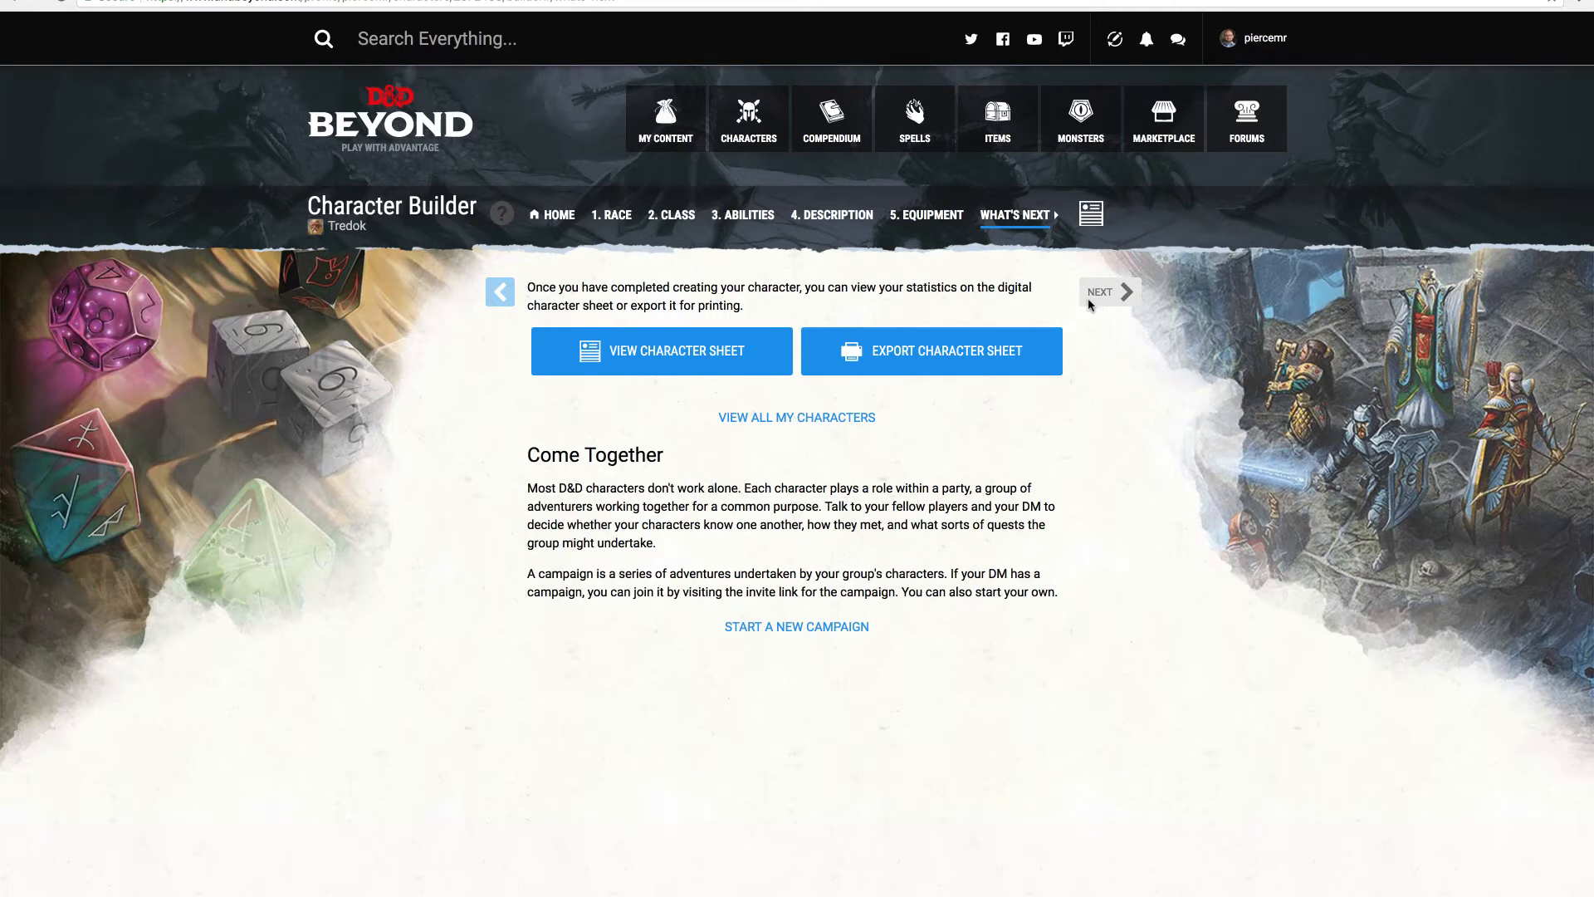
pyautogui.click(759, 351)
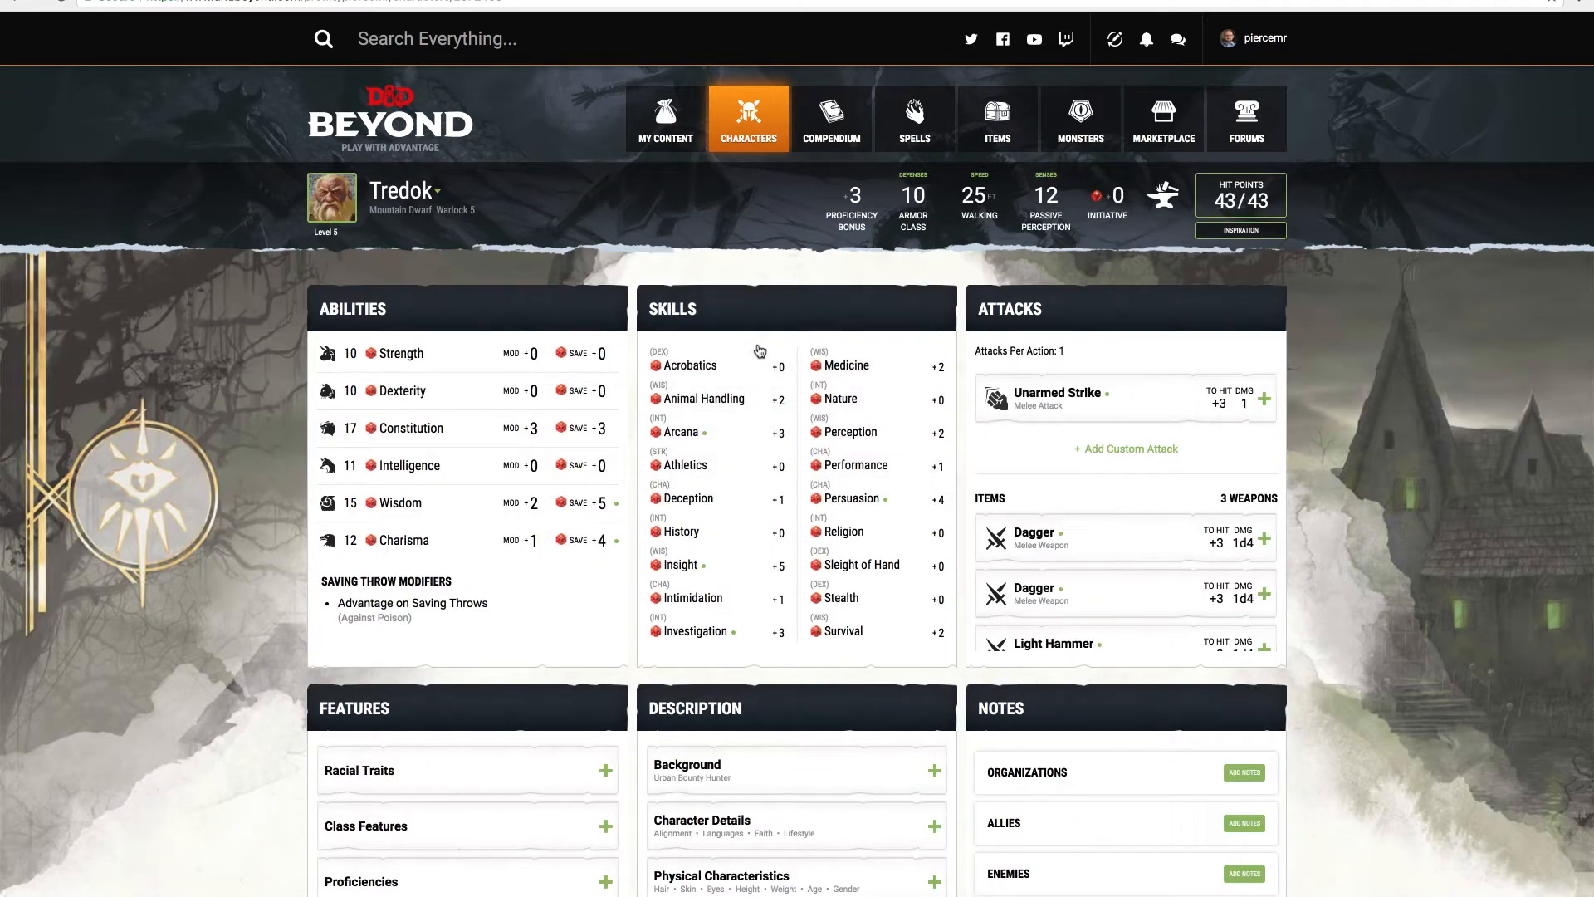
pyautogui.scroll(-3, 487, 571)
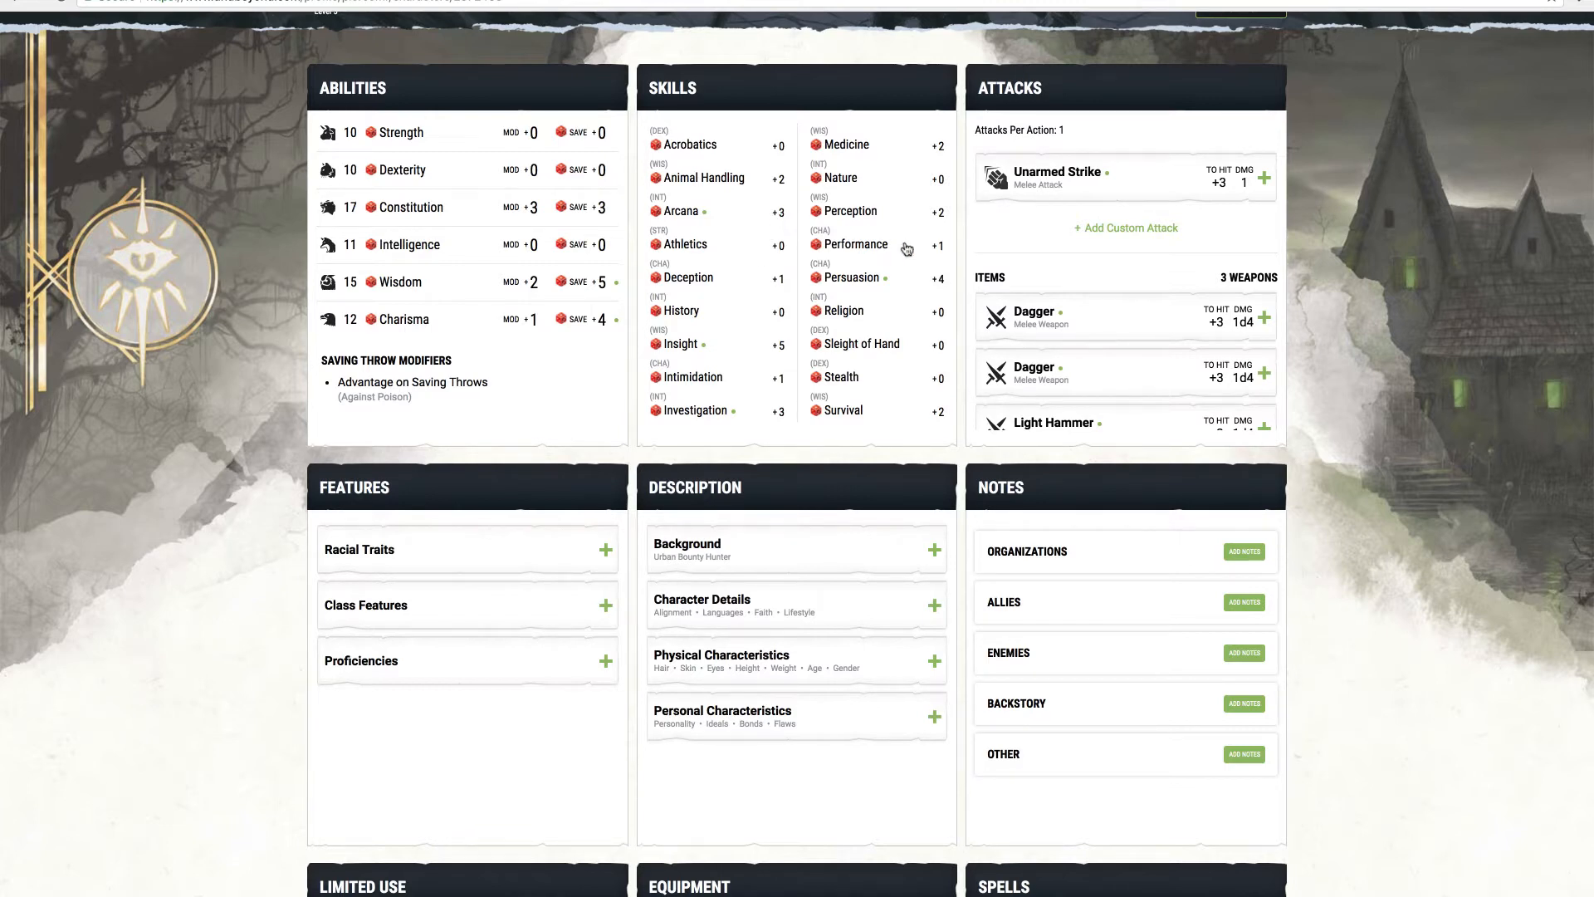
pyautogui.scroll(1, 1153, 230)
pyautogui.scroll(-3, 1153, 230)
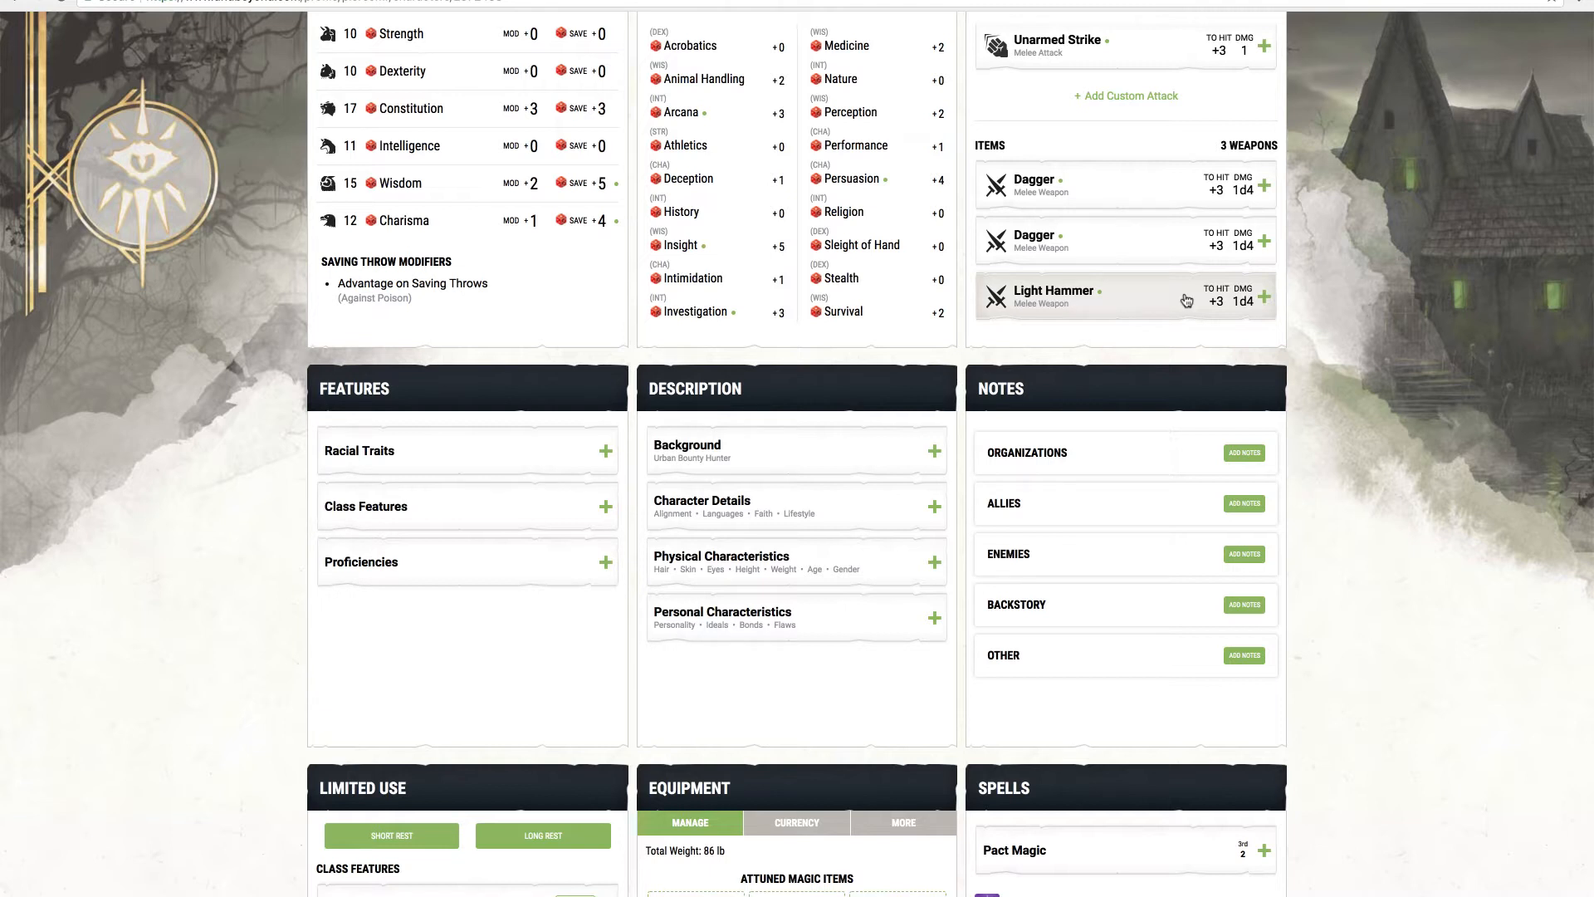
pyautogui.scroll(-3, 1185, 300)
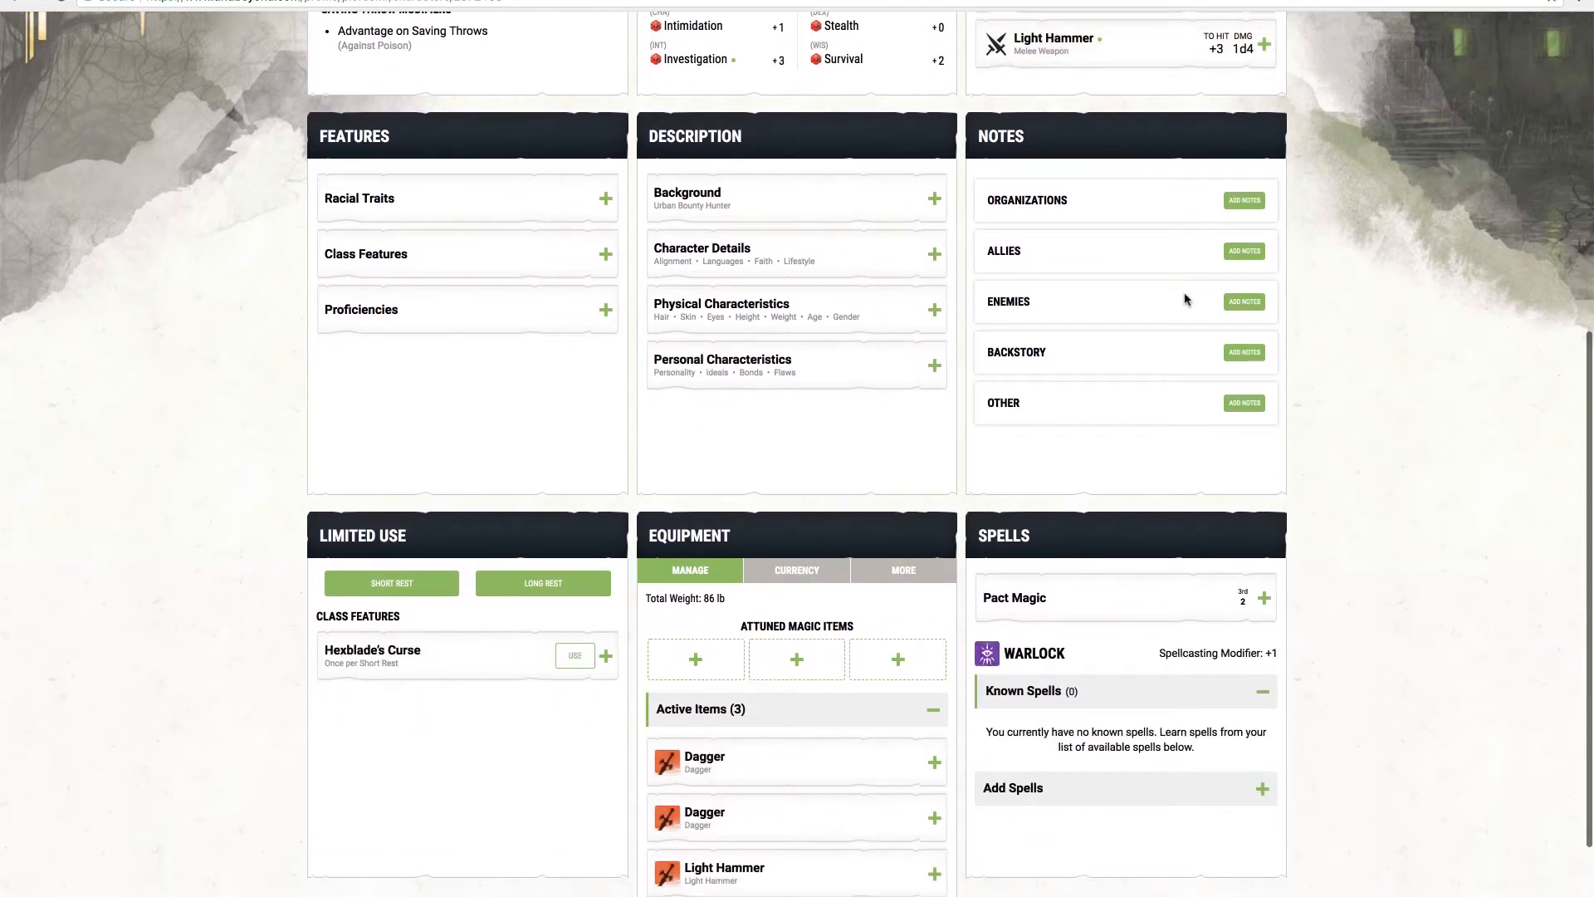
# Look into the character's Racial Traits and Proficiencies on the sheet, collapsing both again
pyautogui.click(587, 203)
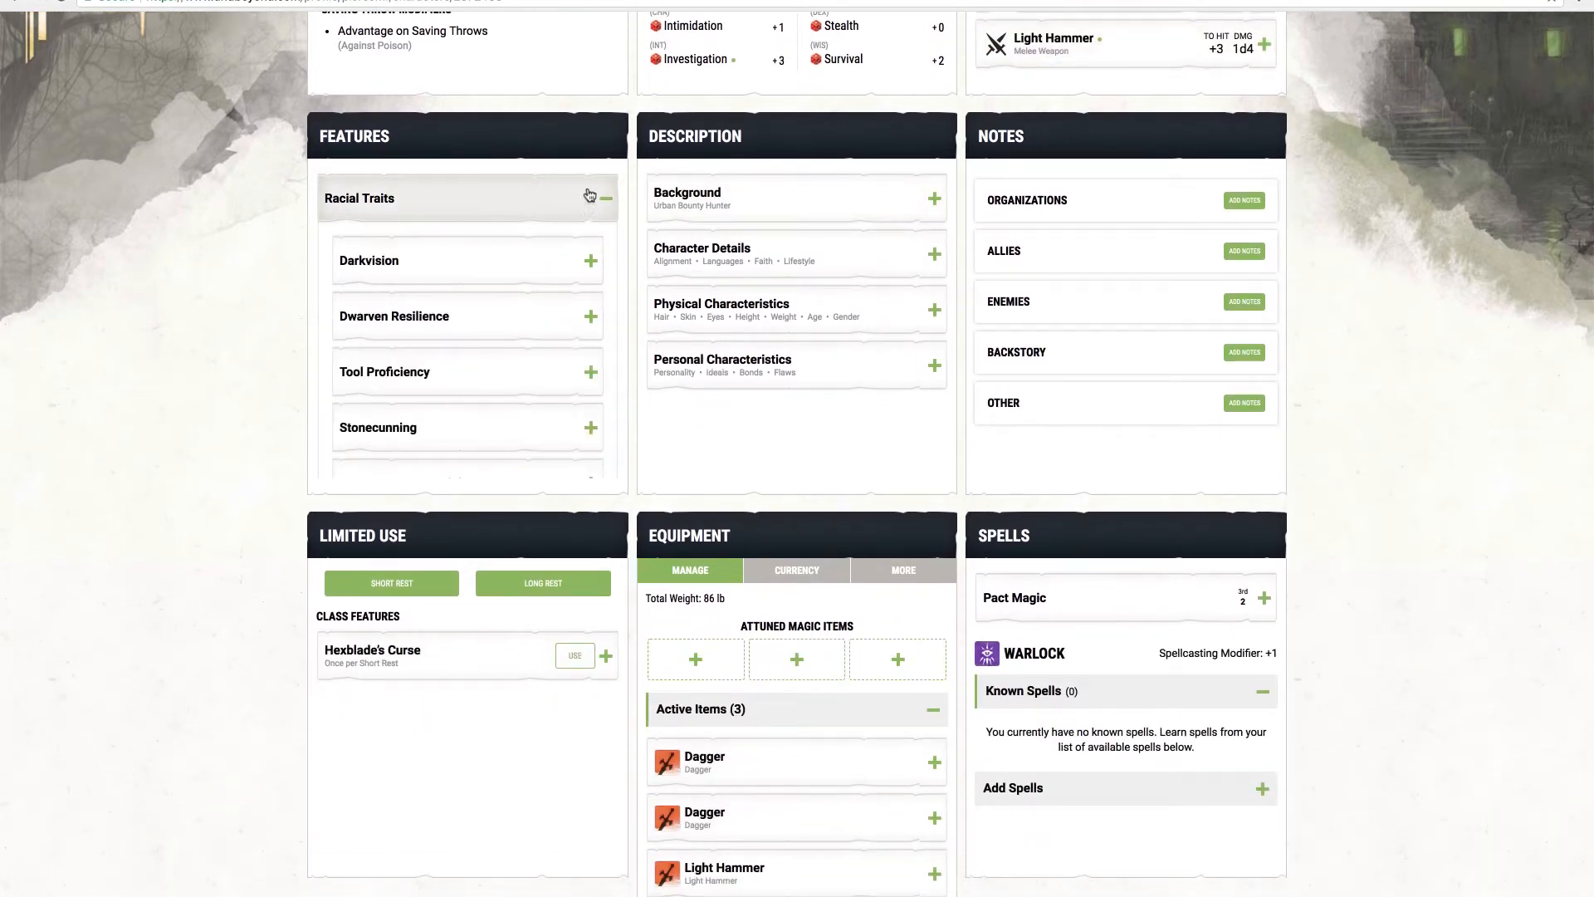
pyautogui.scroll(-1, 588, 198)
pyautogui.scroll(1, 589, 194)
pyautogui.click(605, 169)
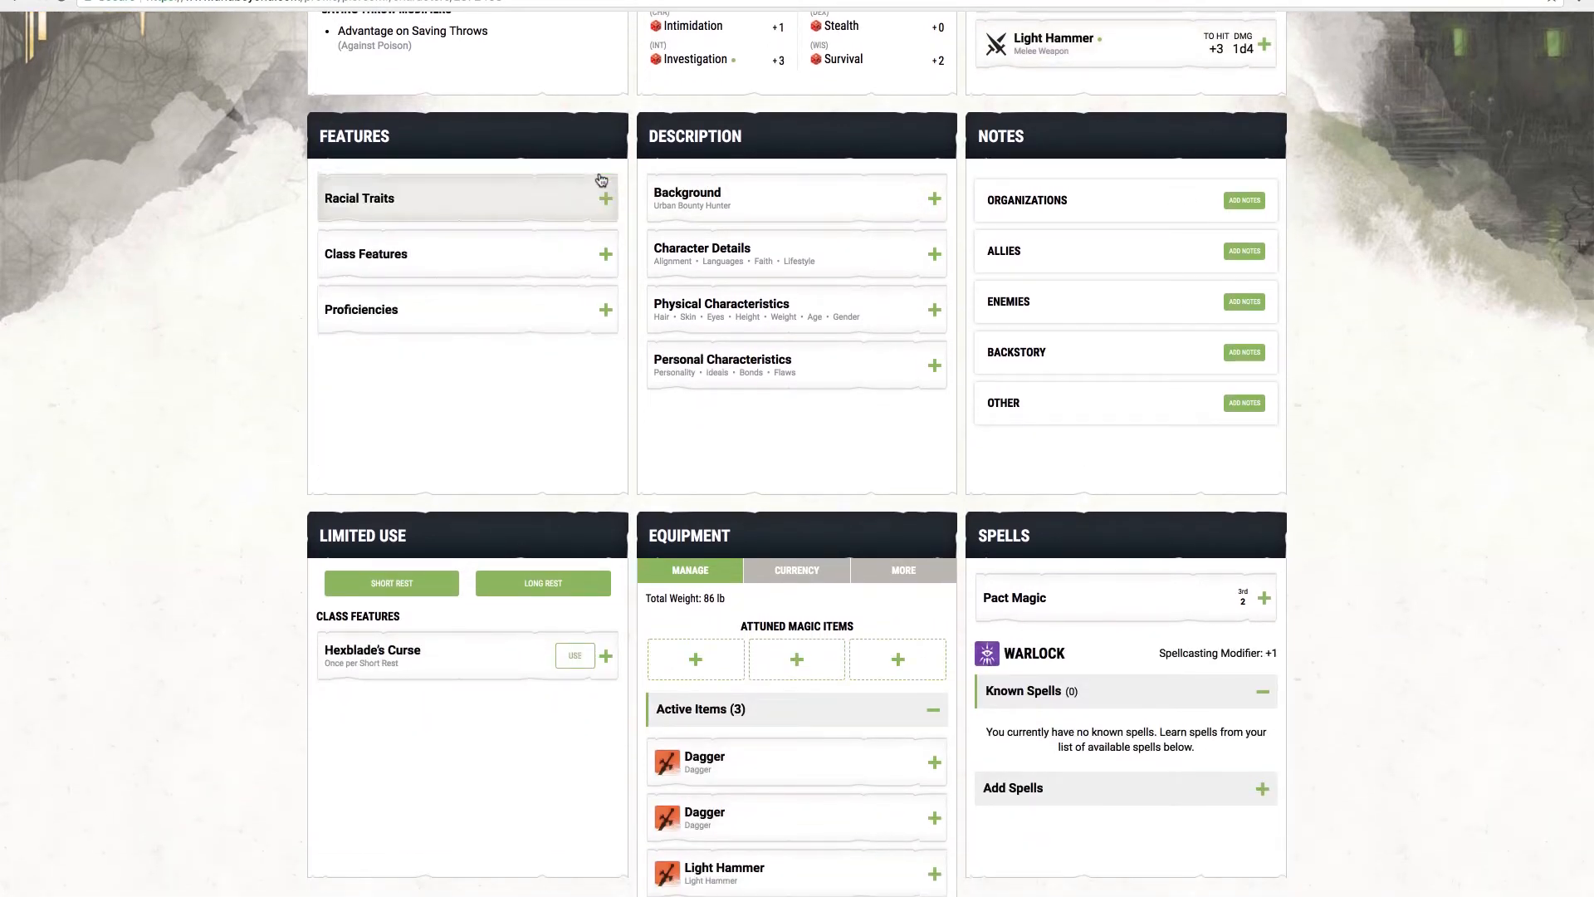
pyautogui.click(586, 312)
pyautogui.rightClick(586, 312)
pyautogui.click(583, 311)
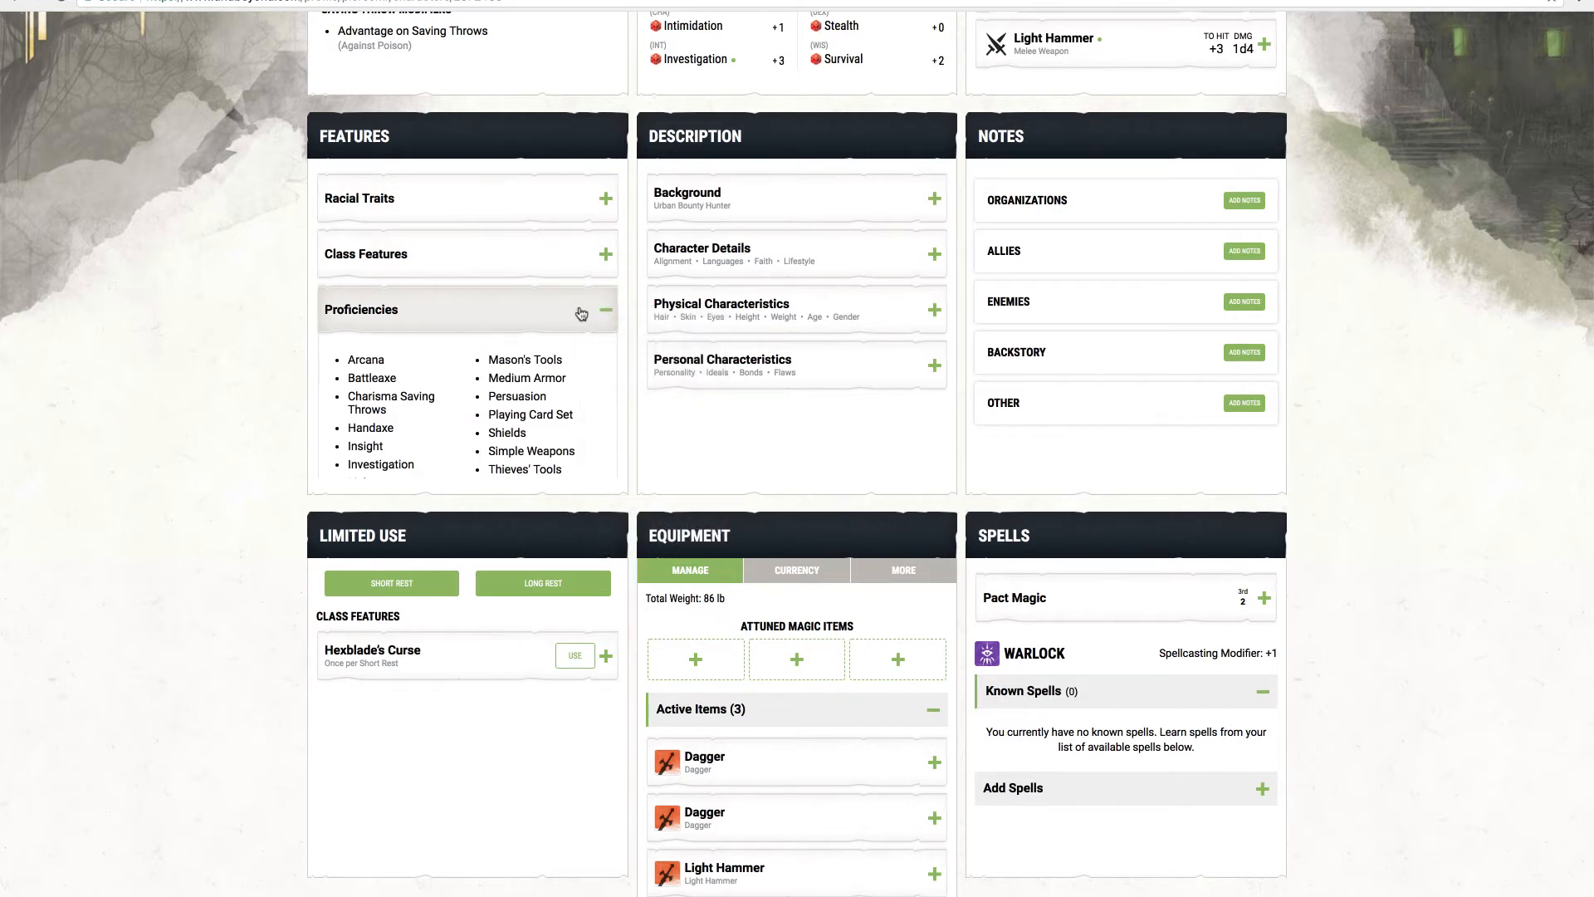
pyautogui.click(586, 309)
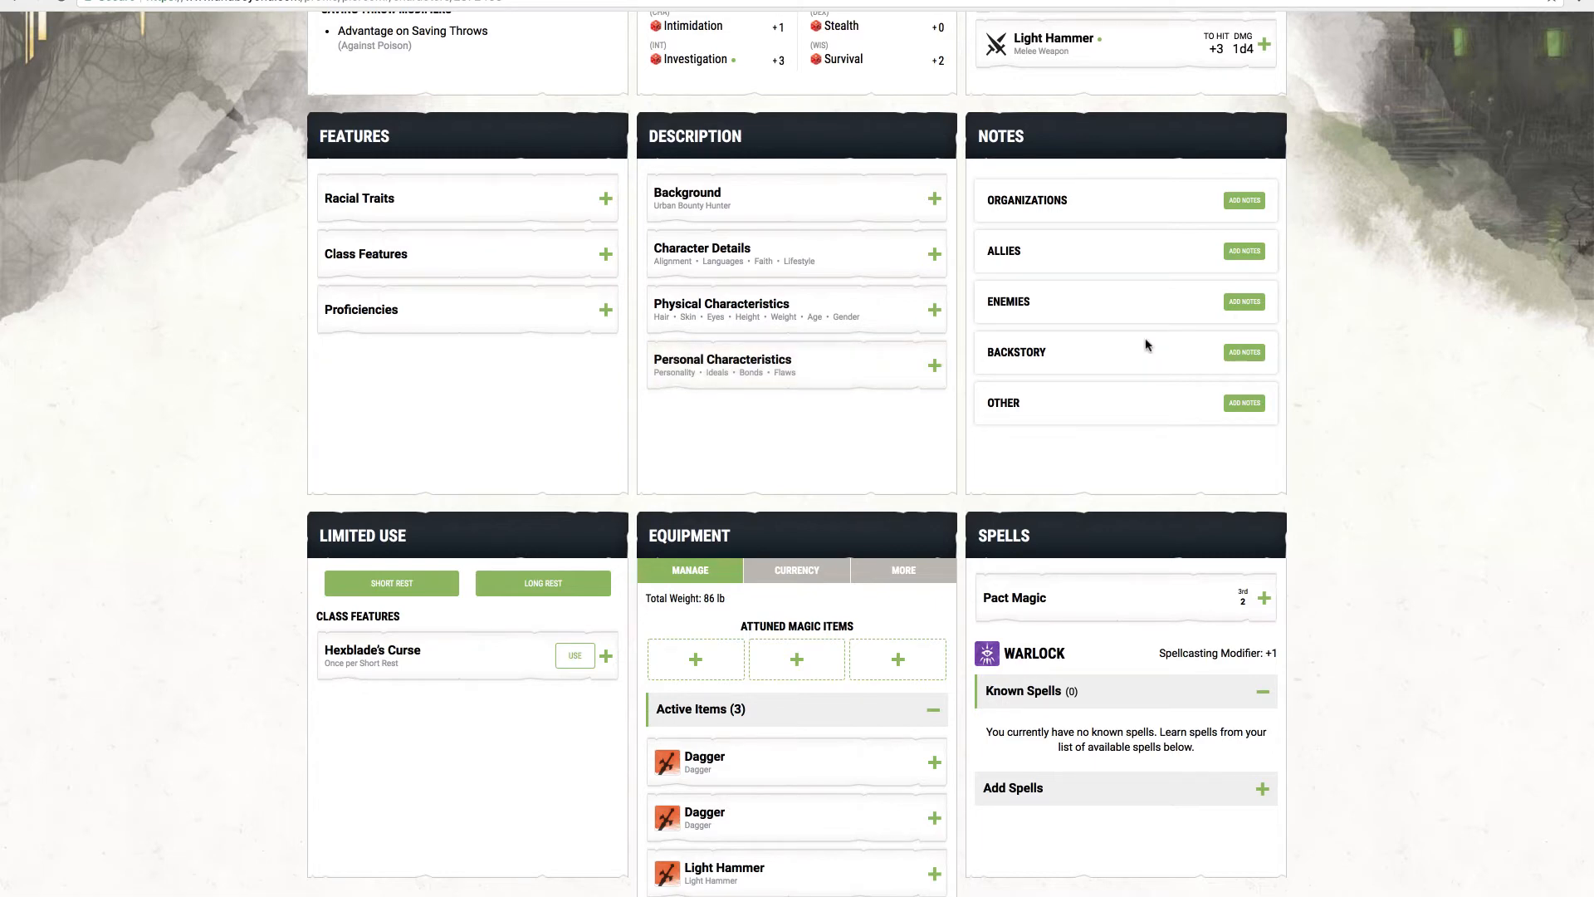
# Expand the Warlock's list of spells to add and look through the available cantrips and leveled spells
pyautogui.scroll(-1, 1146, 344)
pyautogui.scroll(-3, 1129, 216)
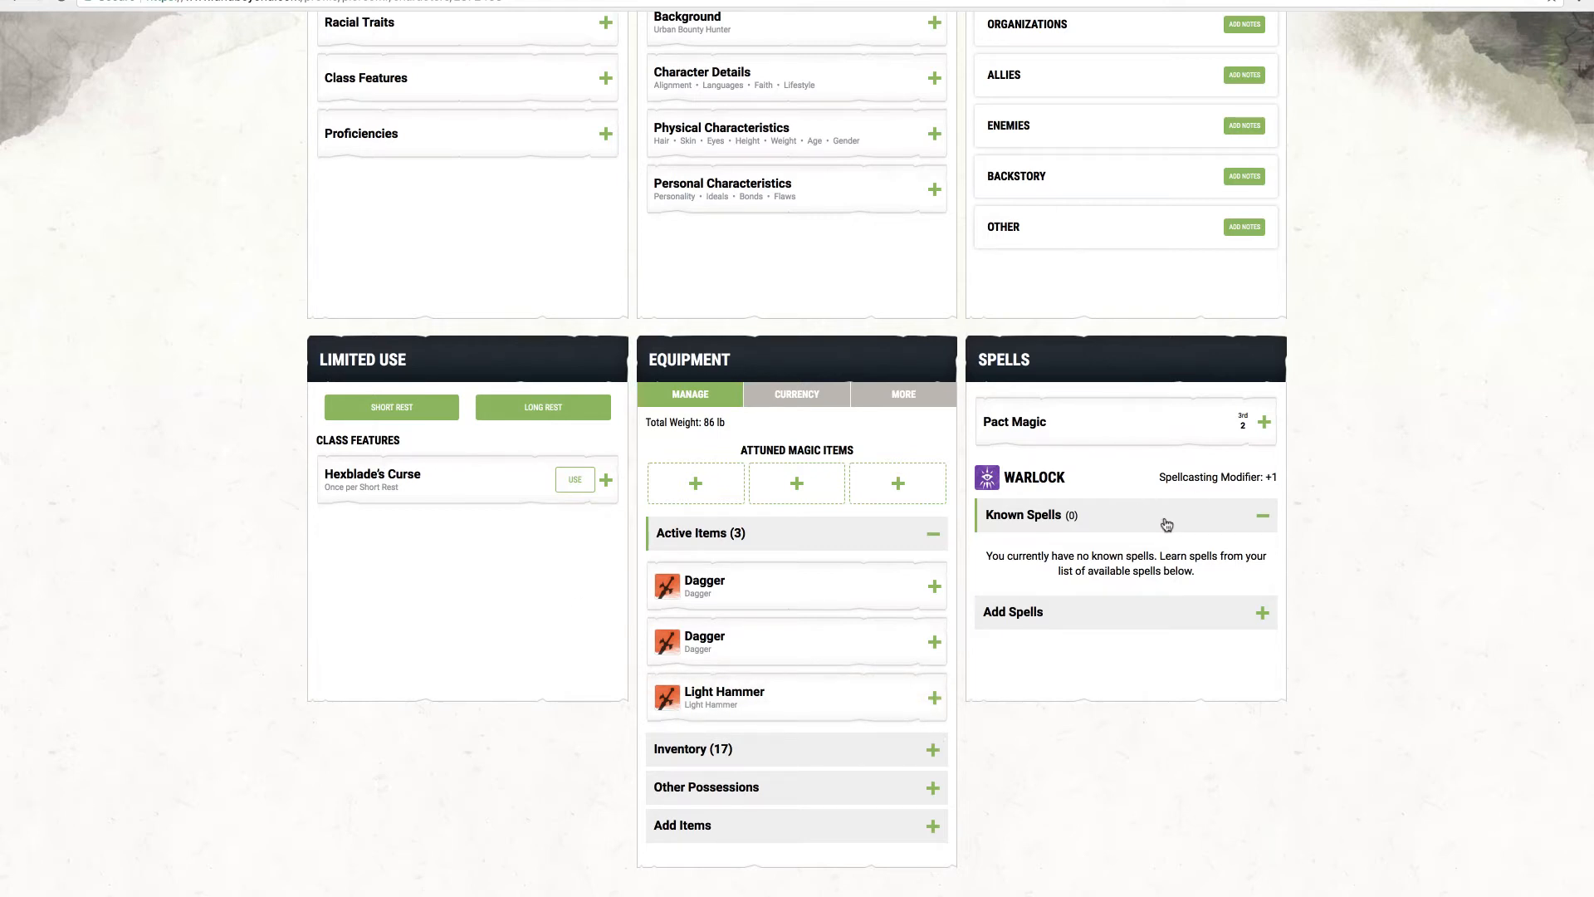
pyautogui.click(1260, 612)
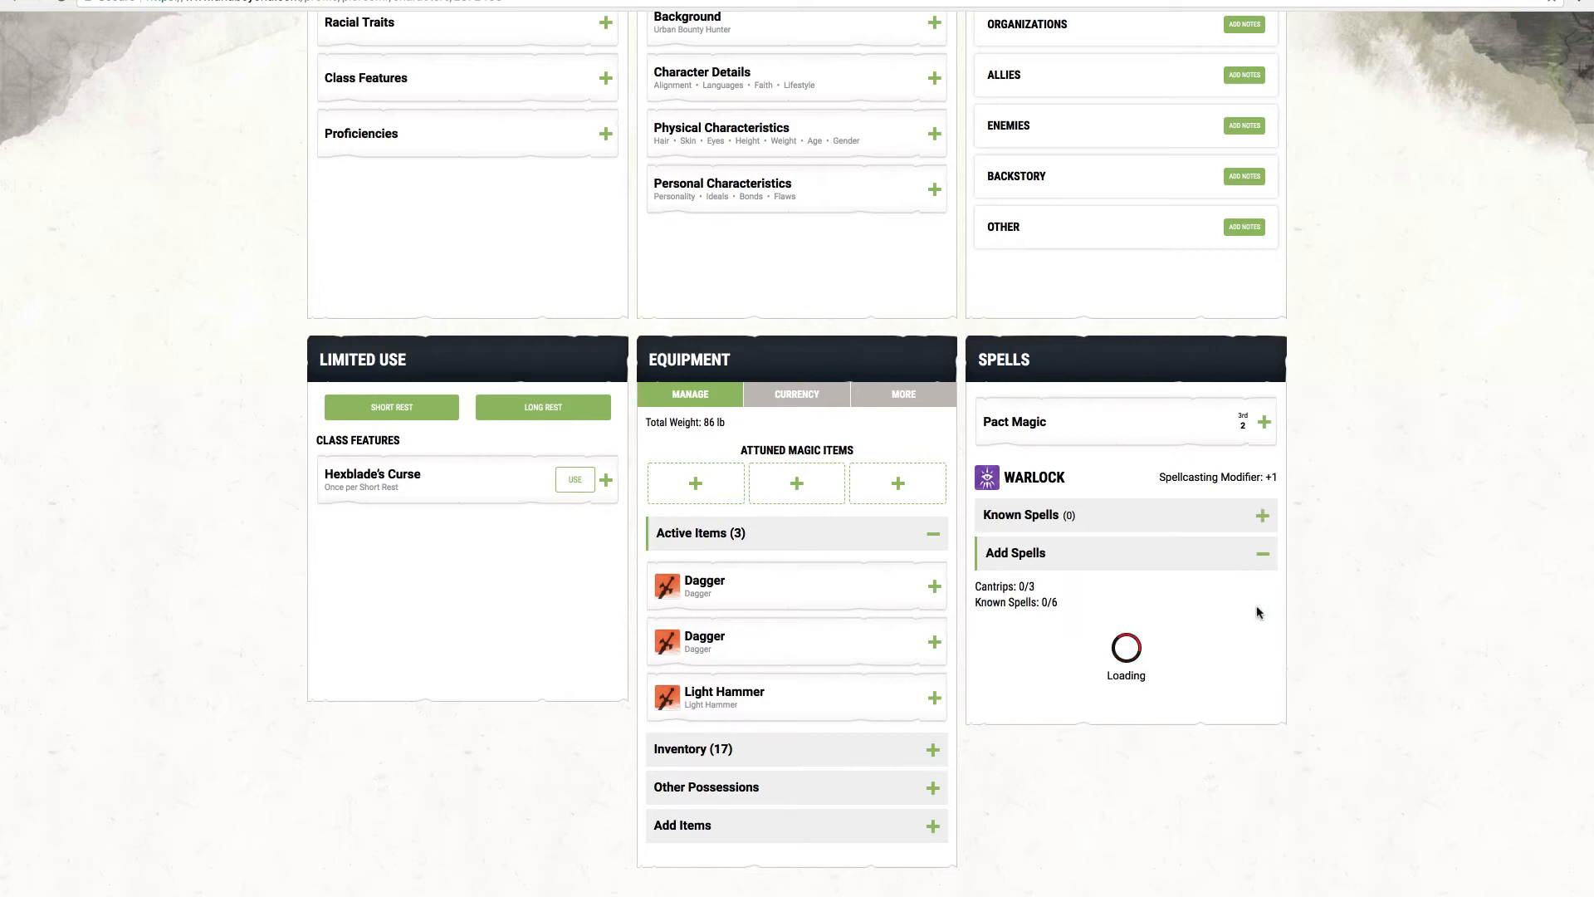
pyautogui.scroll(-5, 1154, 680)
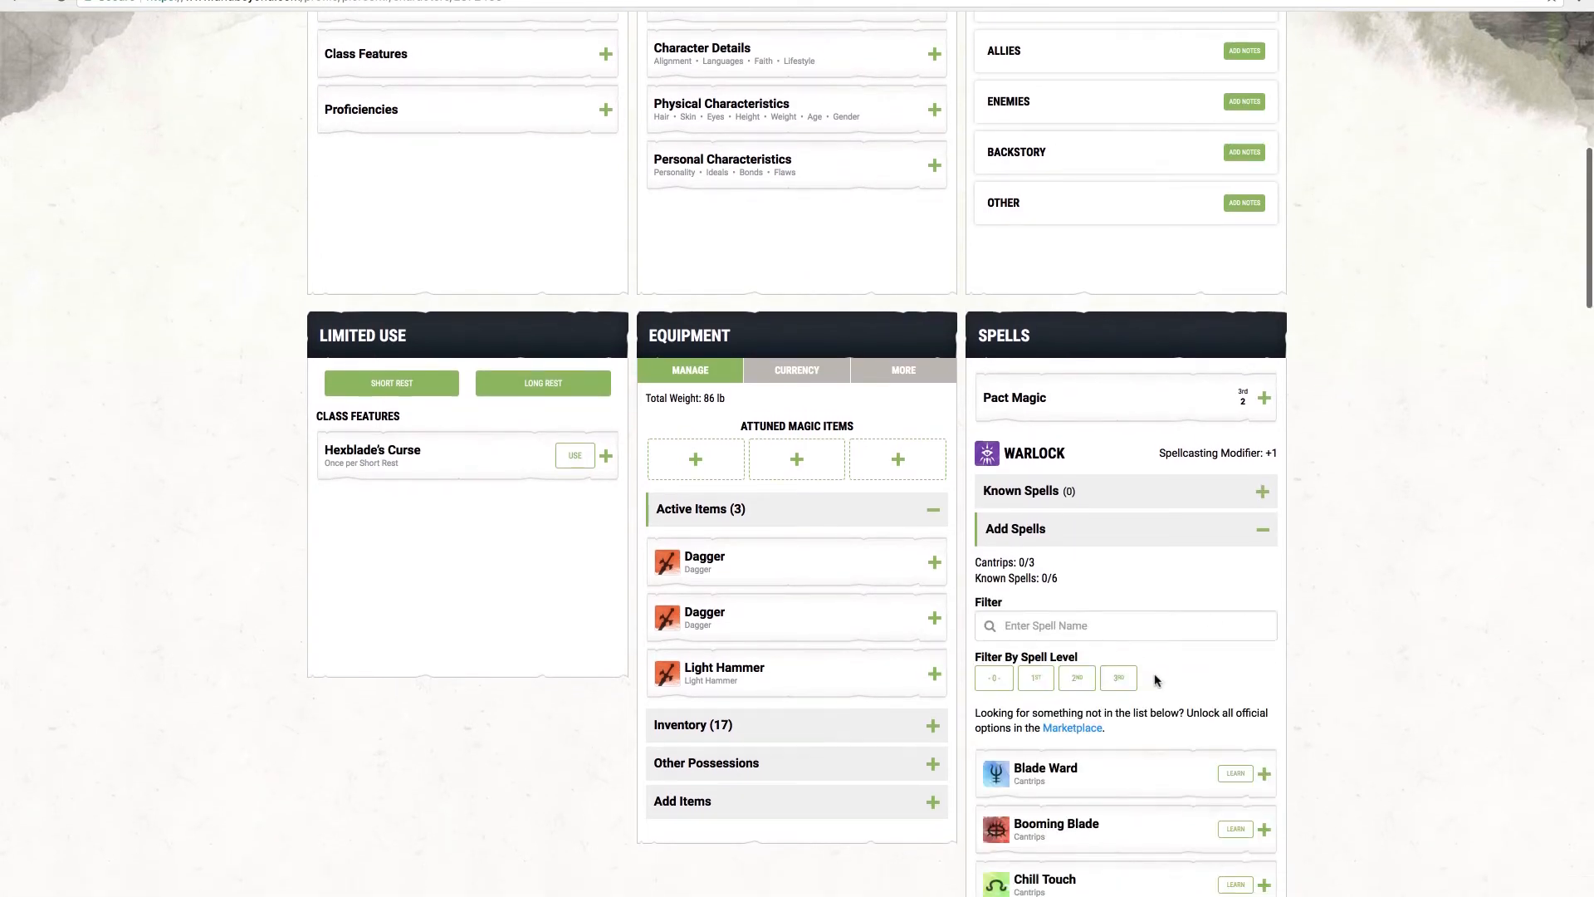
pyautogui.scroll(2, 1157, 681)
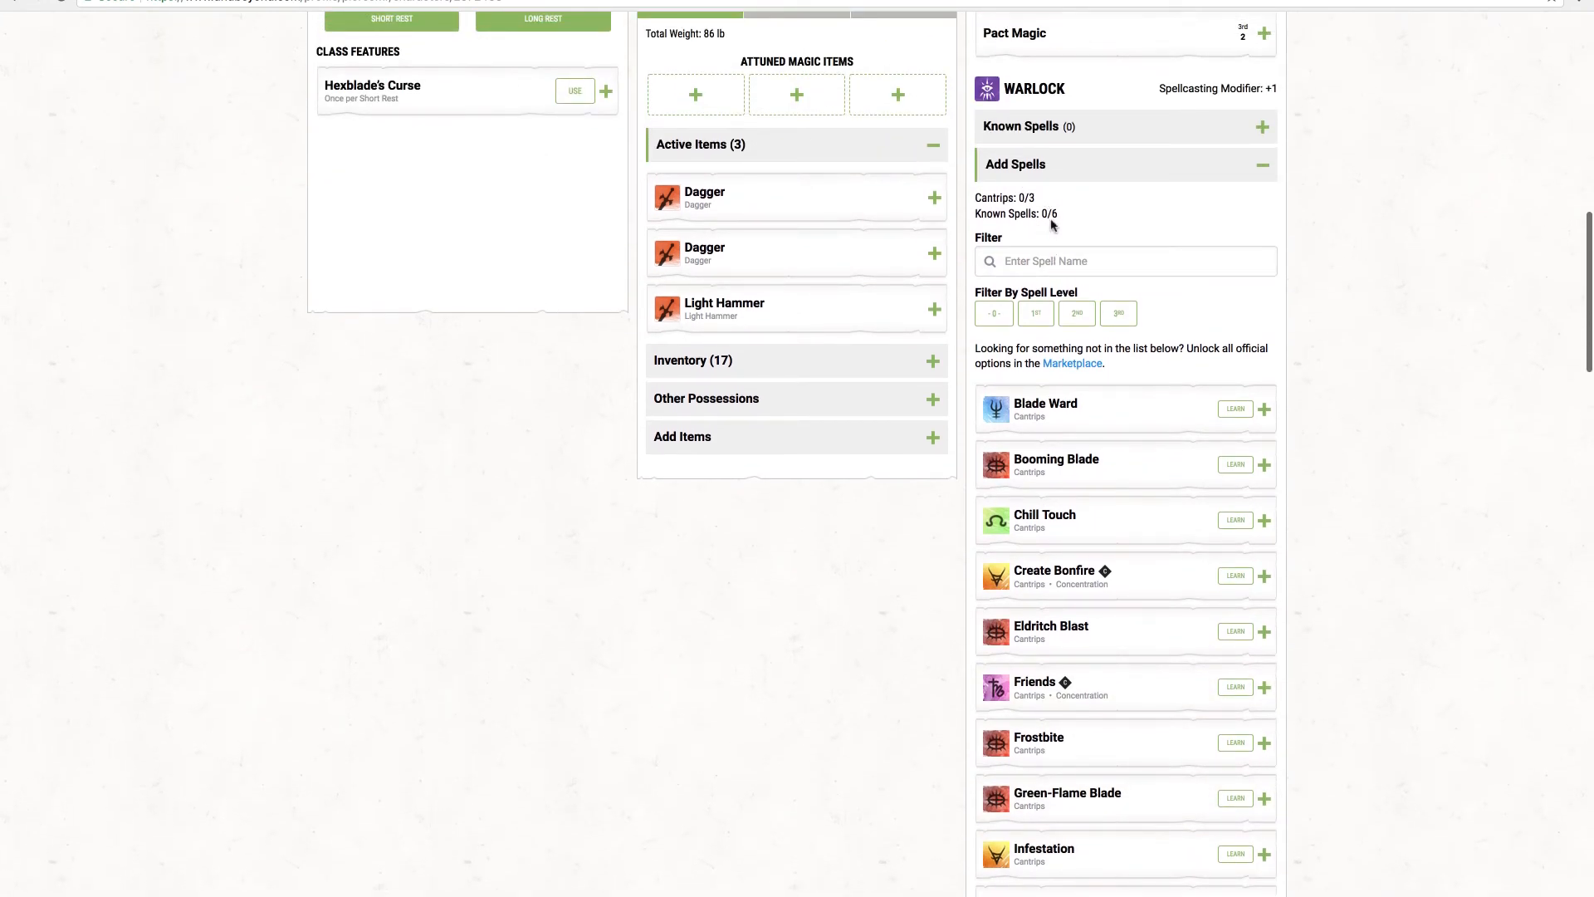
pyautogui.scroll(-3, 1212, 305)
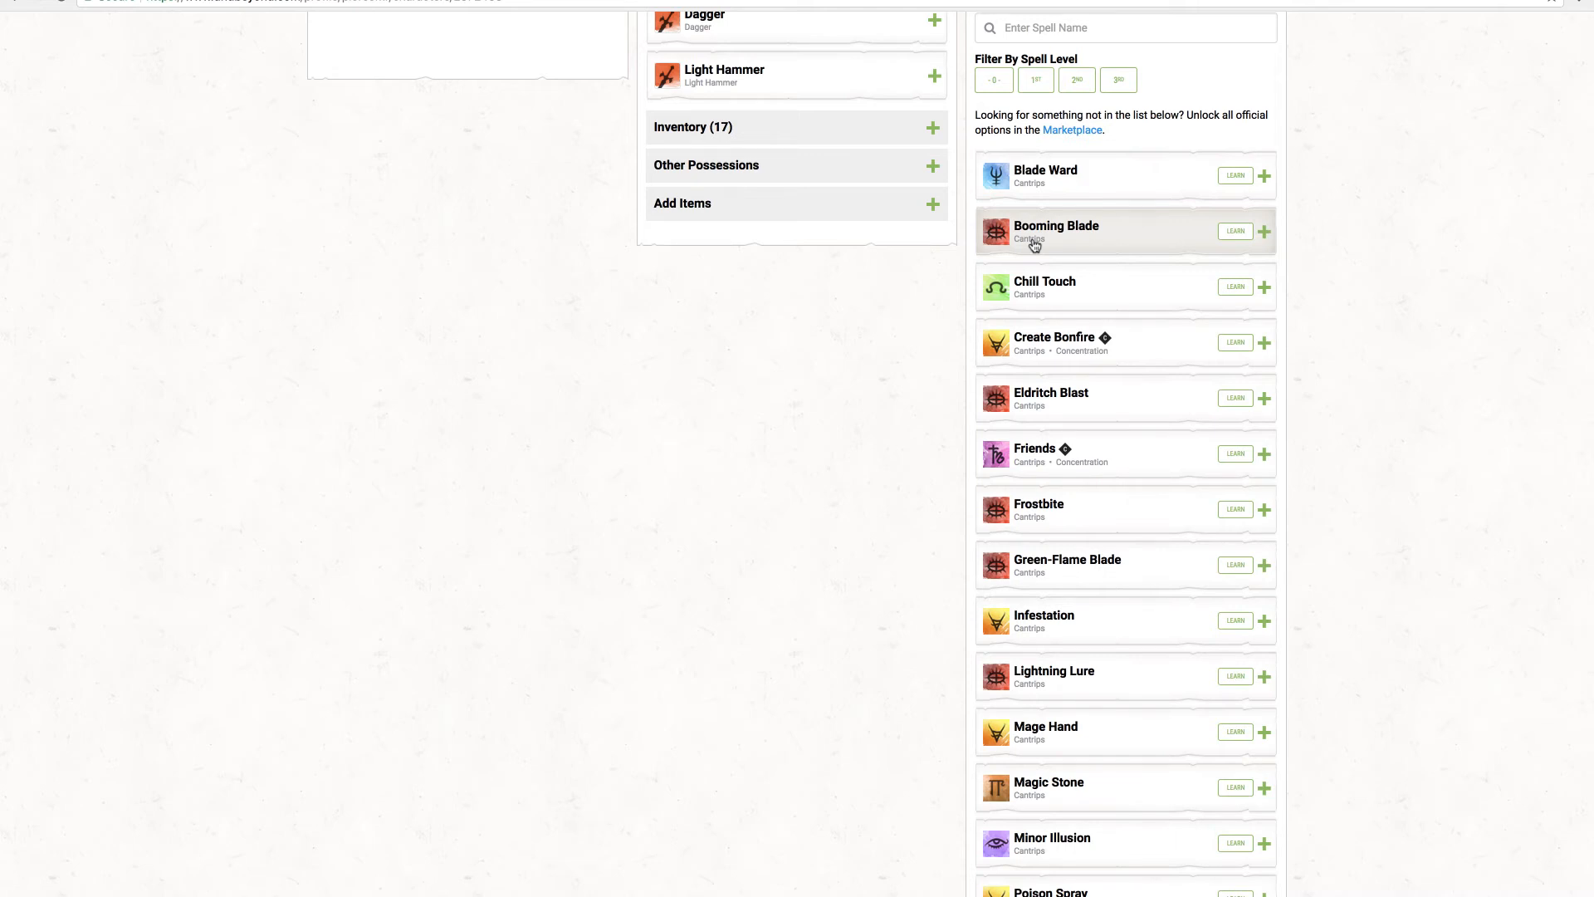
pyautogui.scroll(-3, 1035, 245)
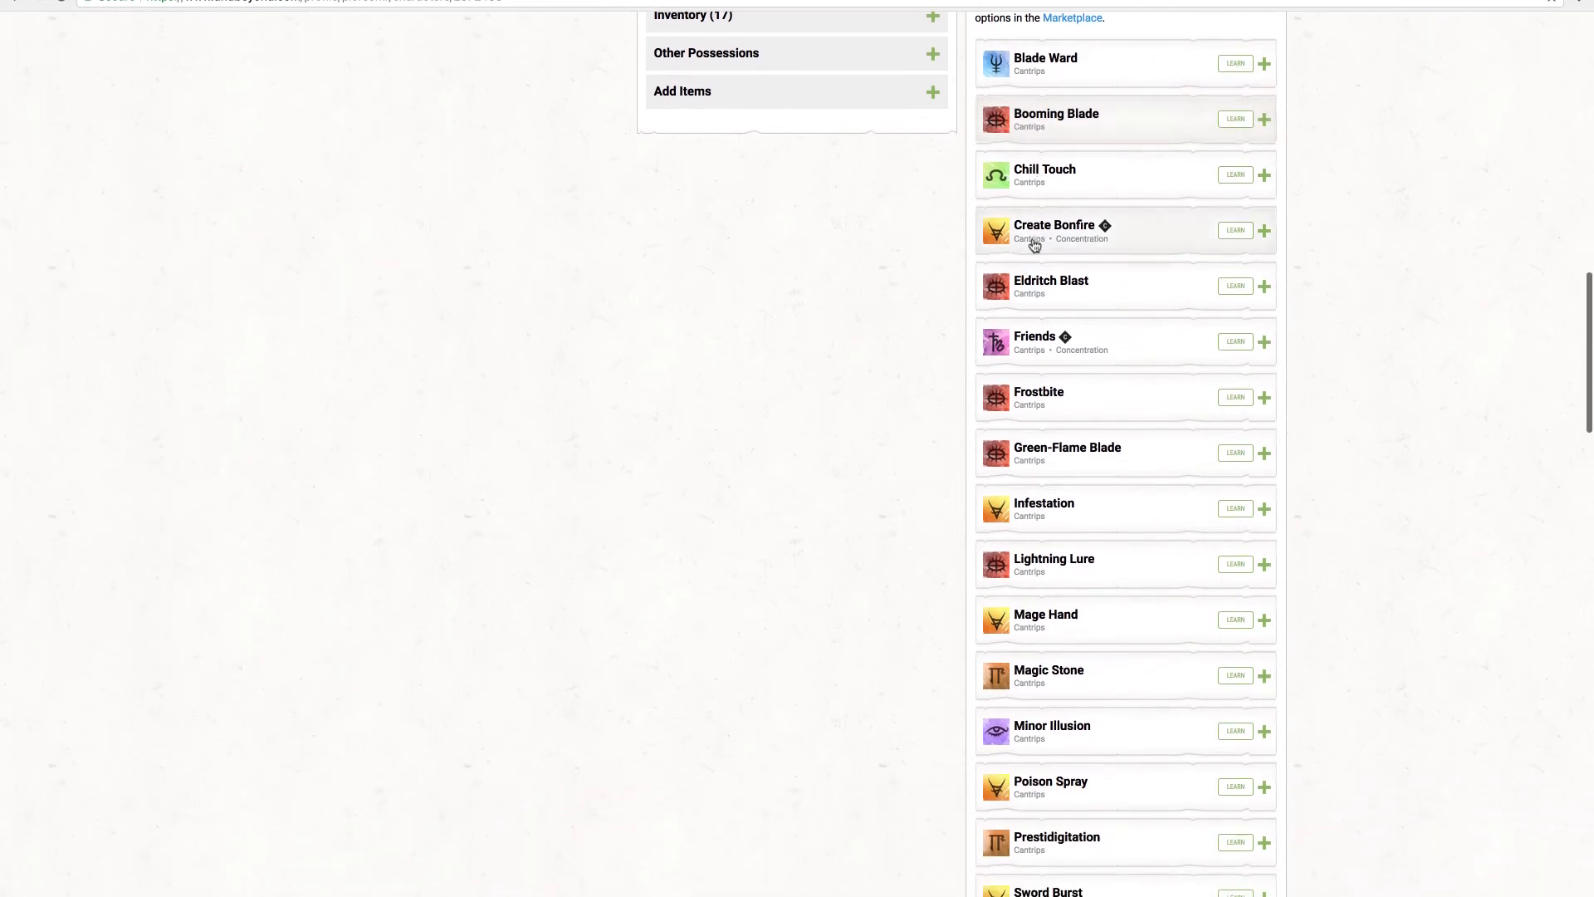
pyautogui.press('XF86AudioMute')
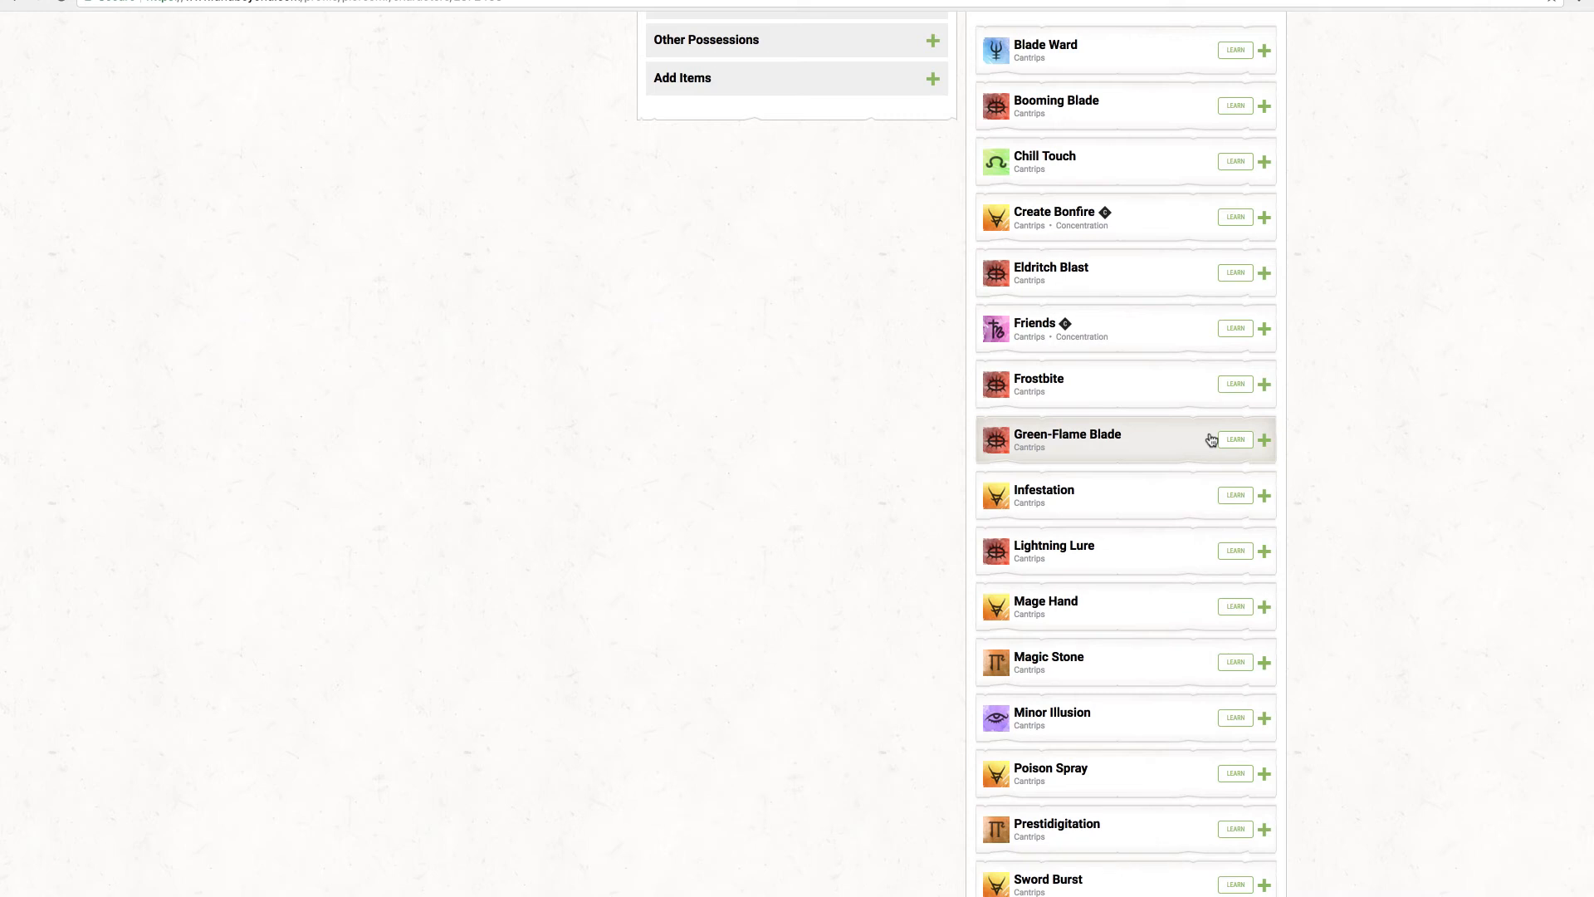
pyautogui.scroll(-5, 1212, 439)
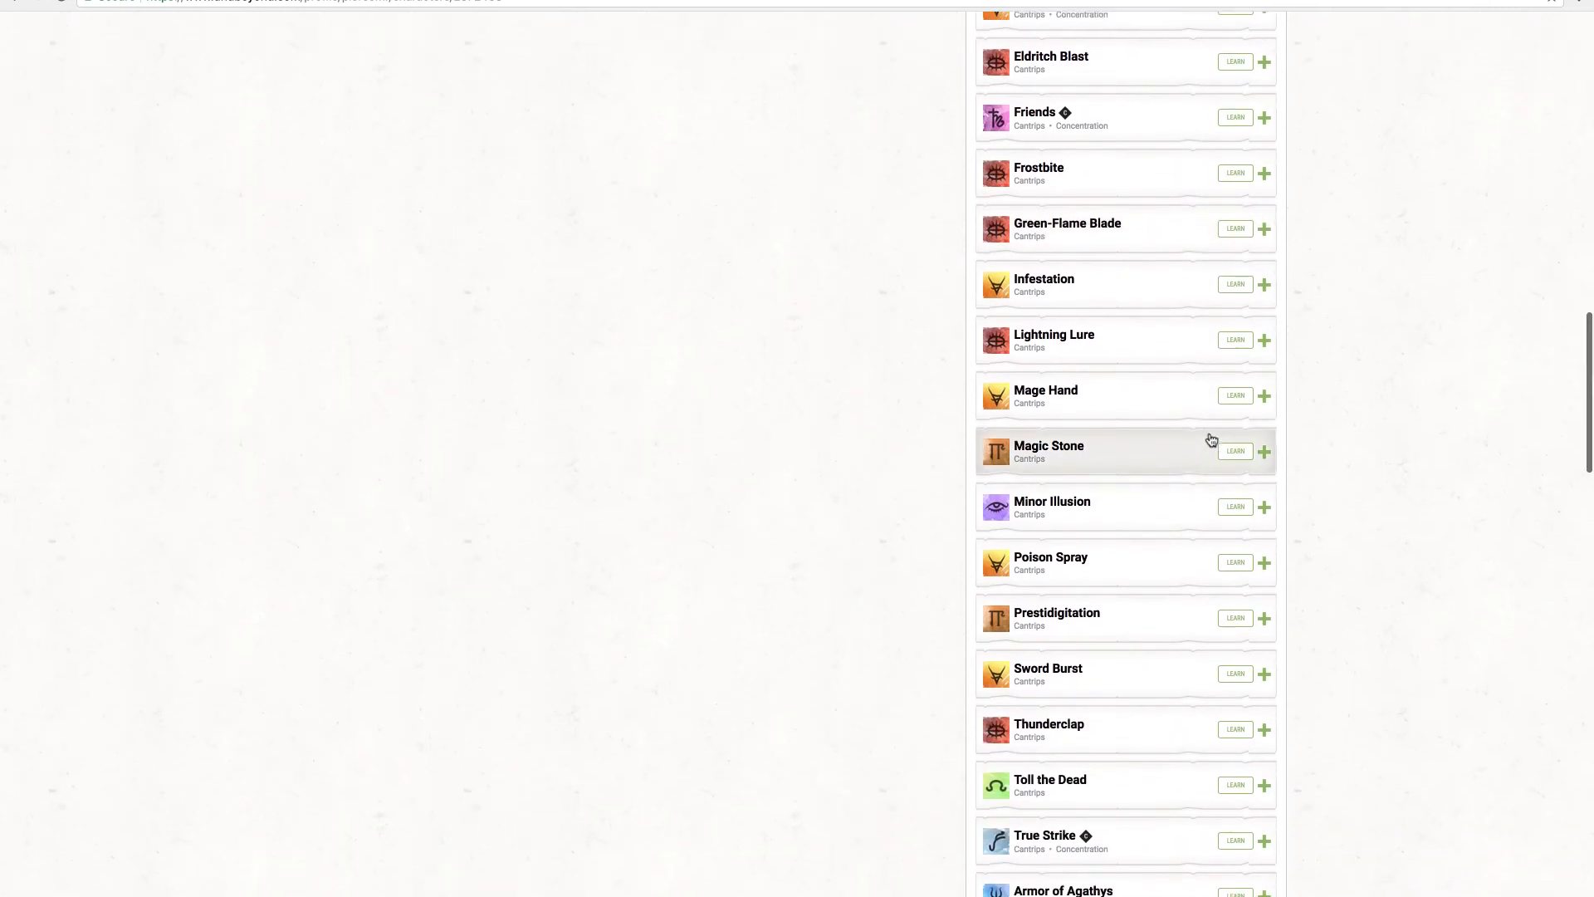
pyautogui.scroll(5, 1212, 439)
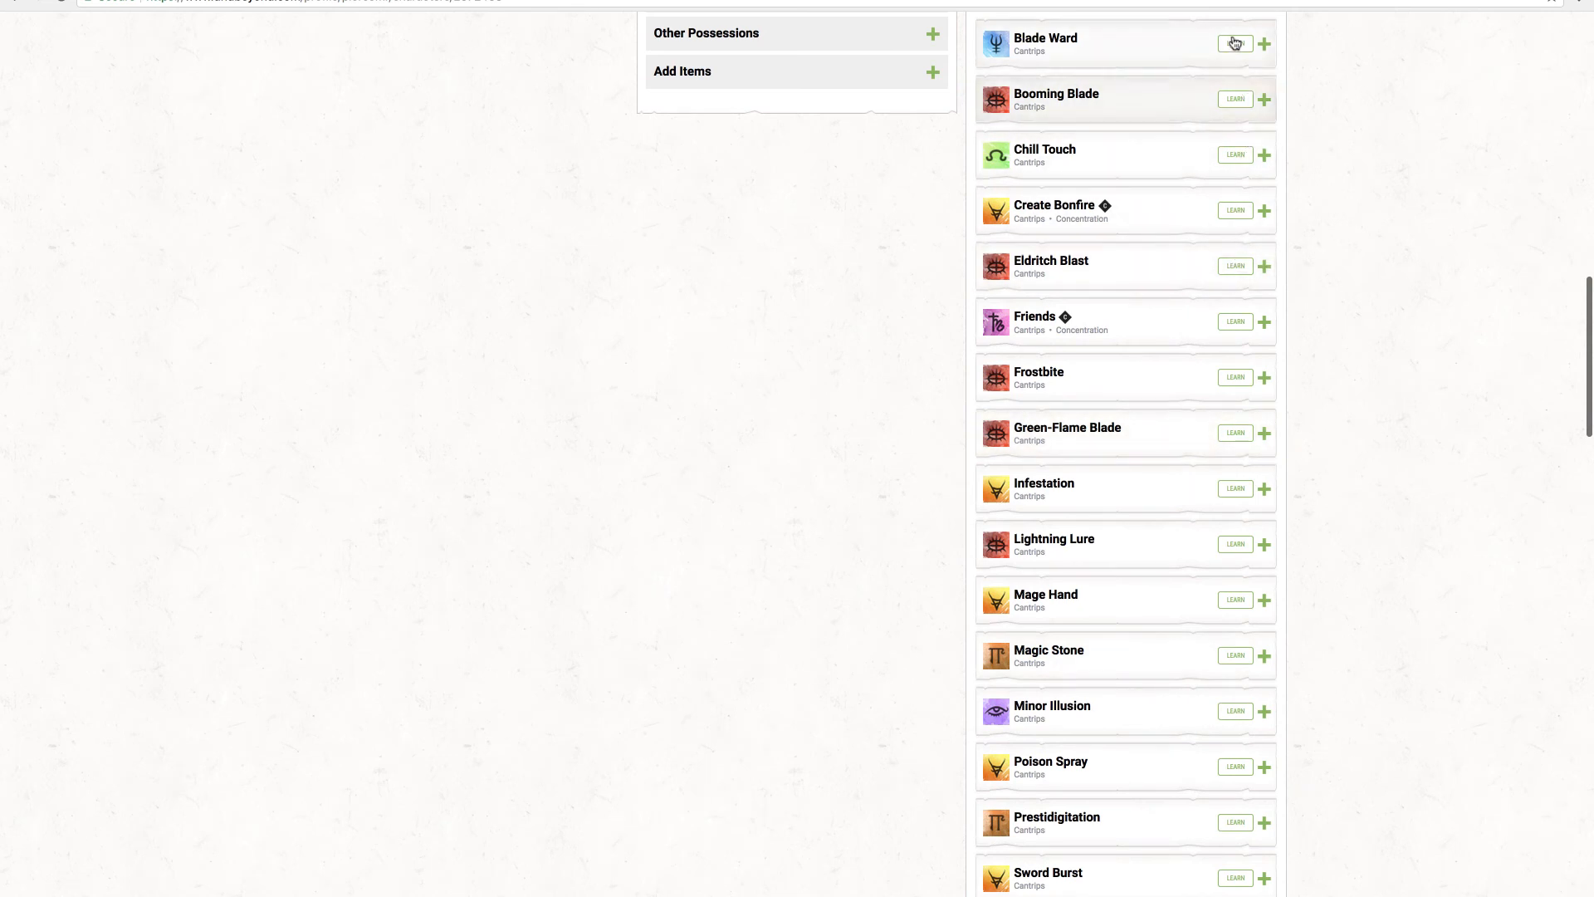
pyautogui.scroll(-1, 1247, 186)
pyautogui.scroll(-20, 1248, 186)
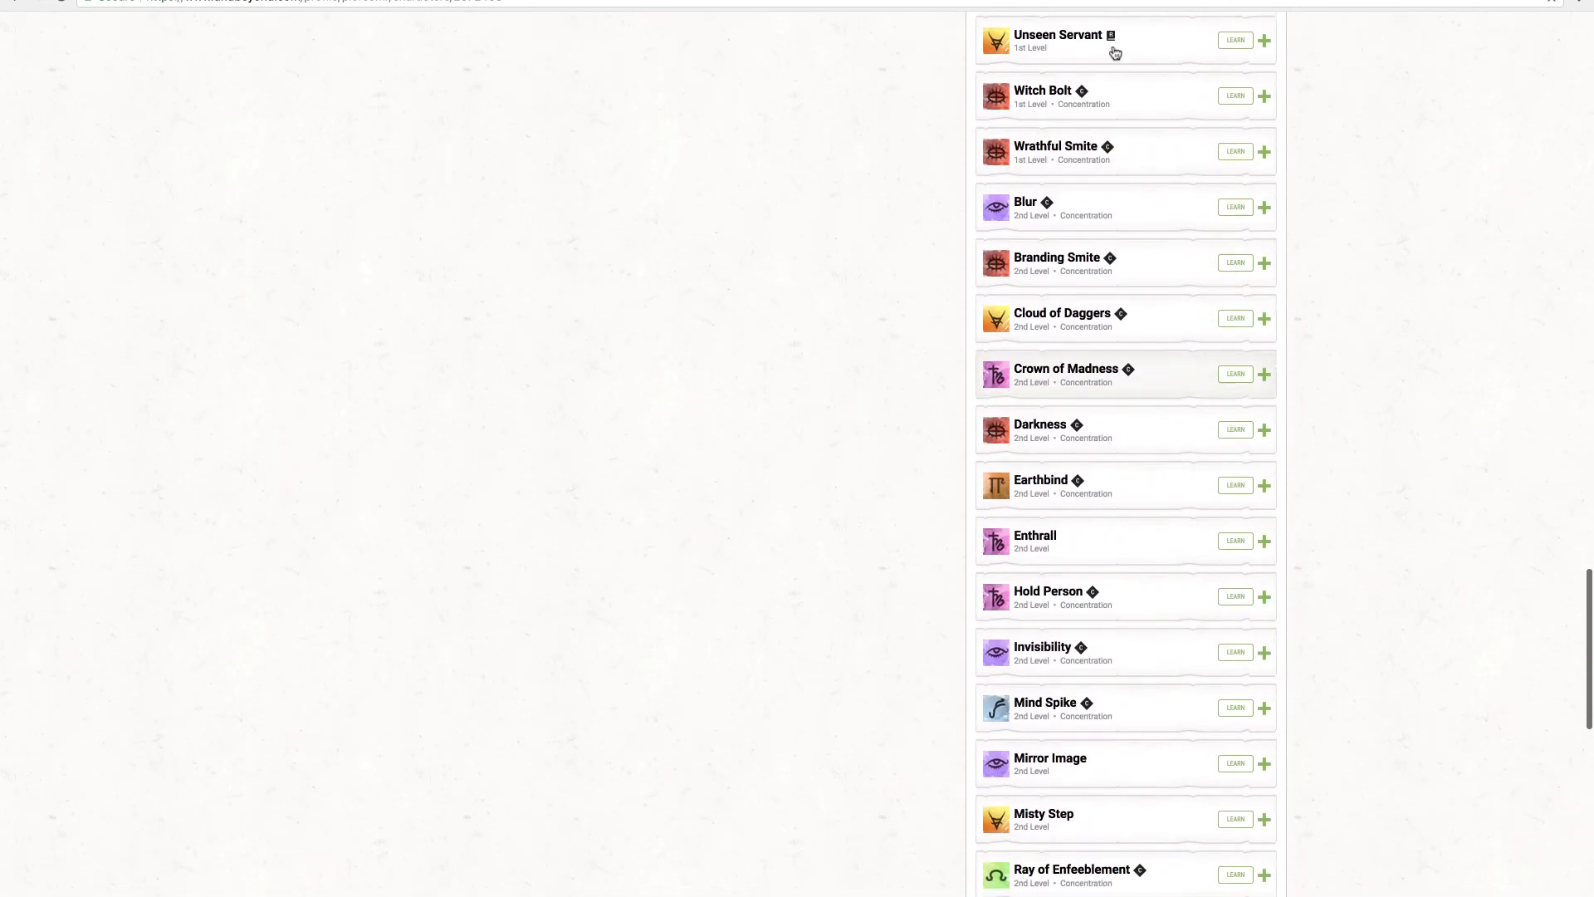
# Read the full description of the Unseen Servant spell, collapse it and return to the beginning of the character sheet
pyautogui.click(1088, 51)
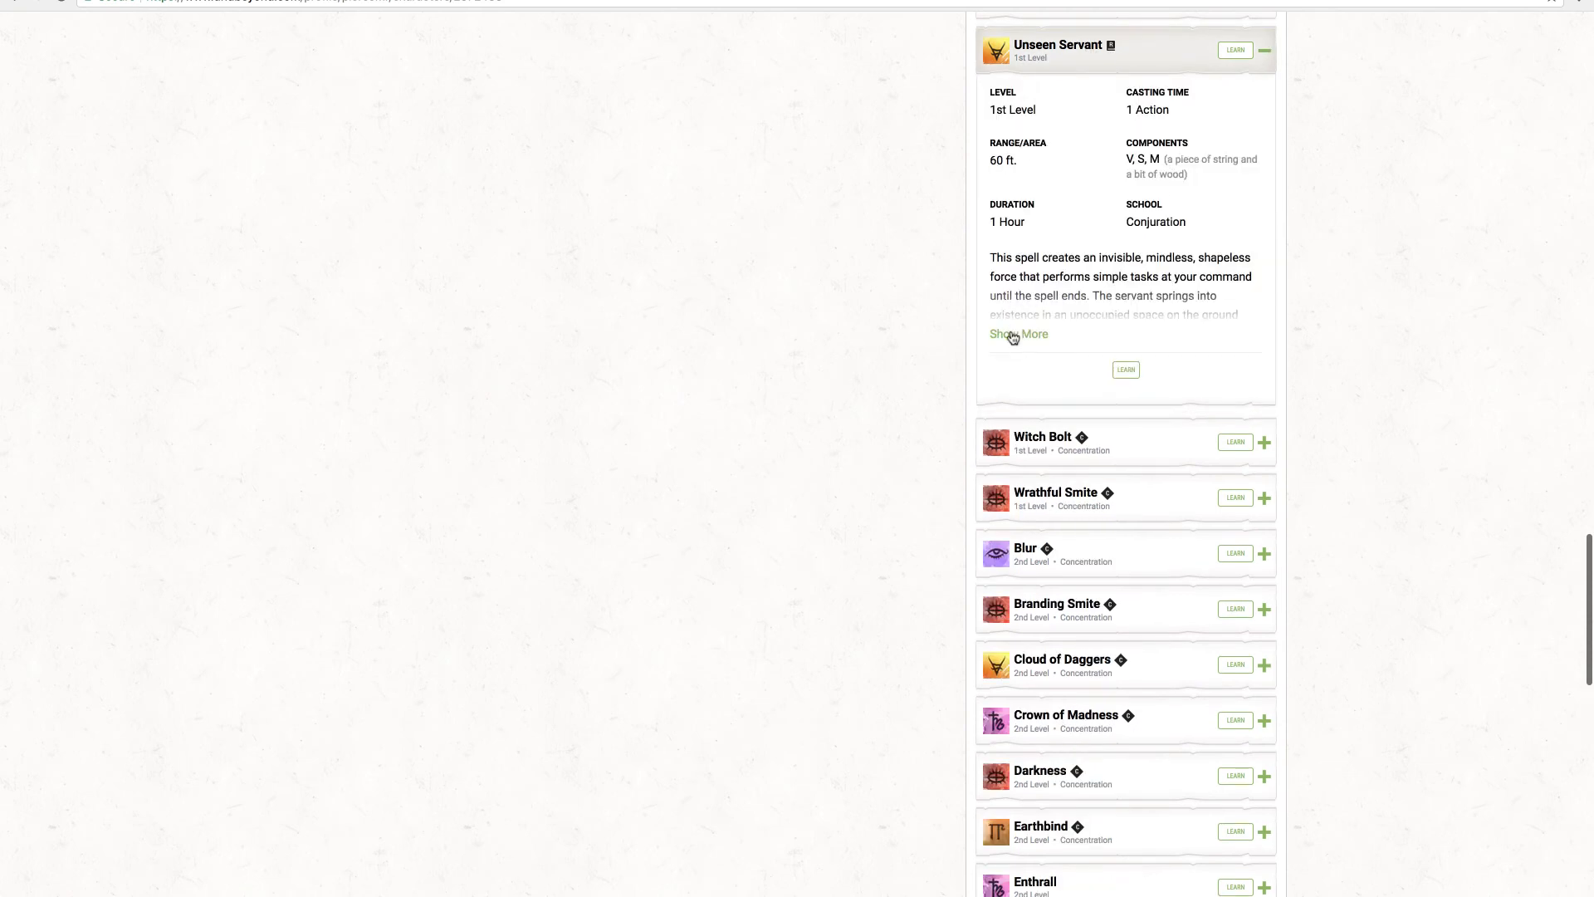
pyautogui.click(1011, 336)
pyautogui.scroll(3, 1030, 373)
pyautogui.scroll(-1, 1032, 379)
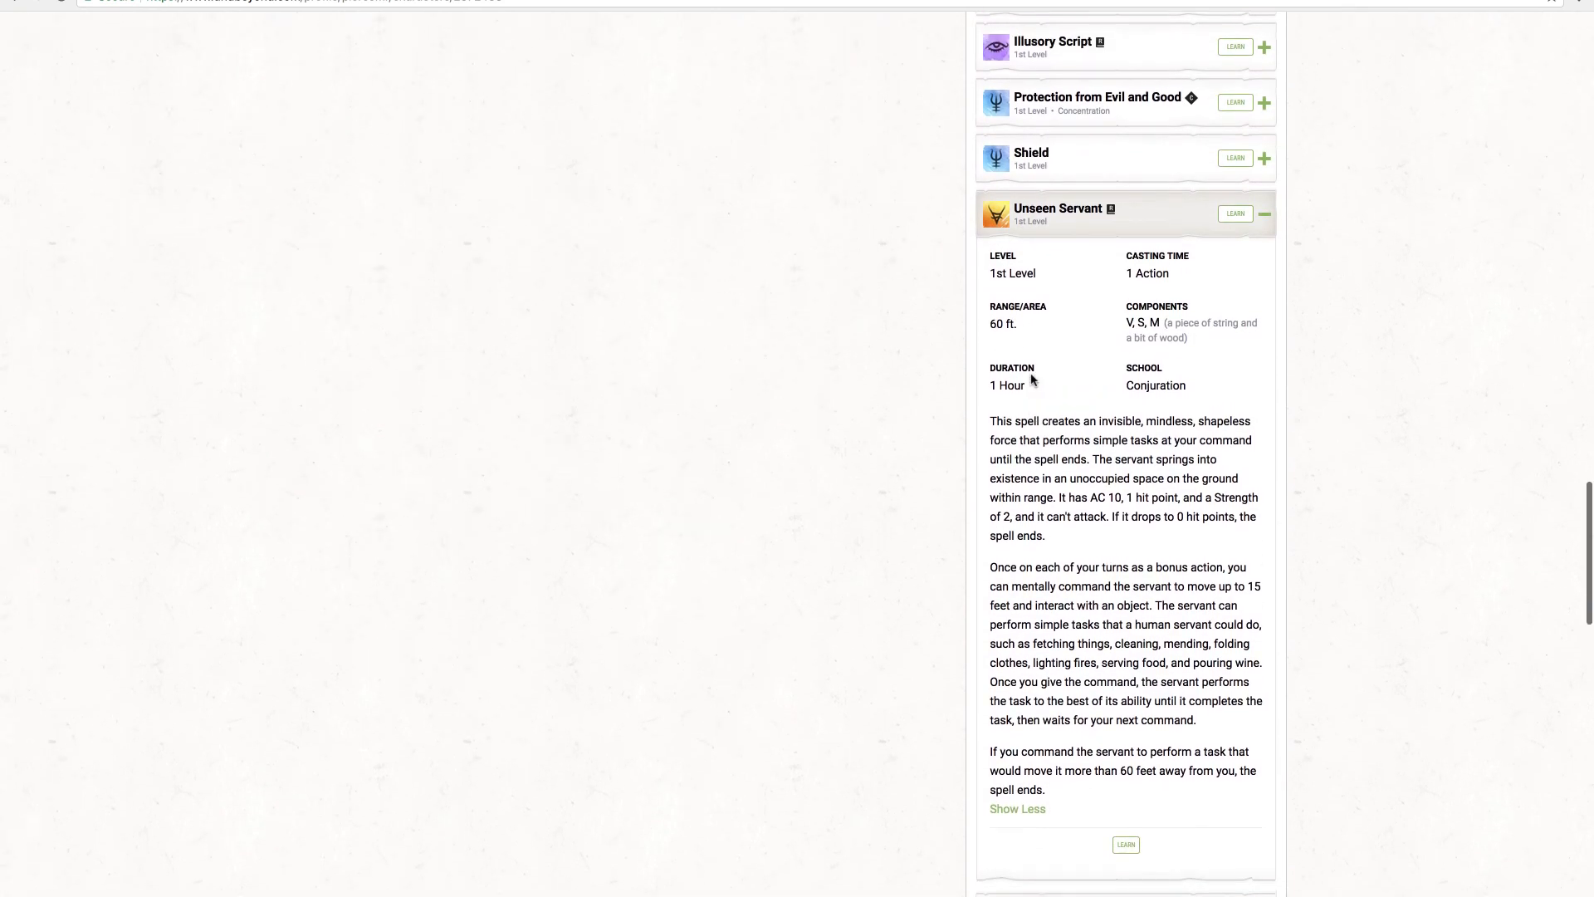
pyautogui.click(1057, 217)
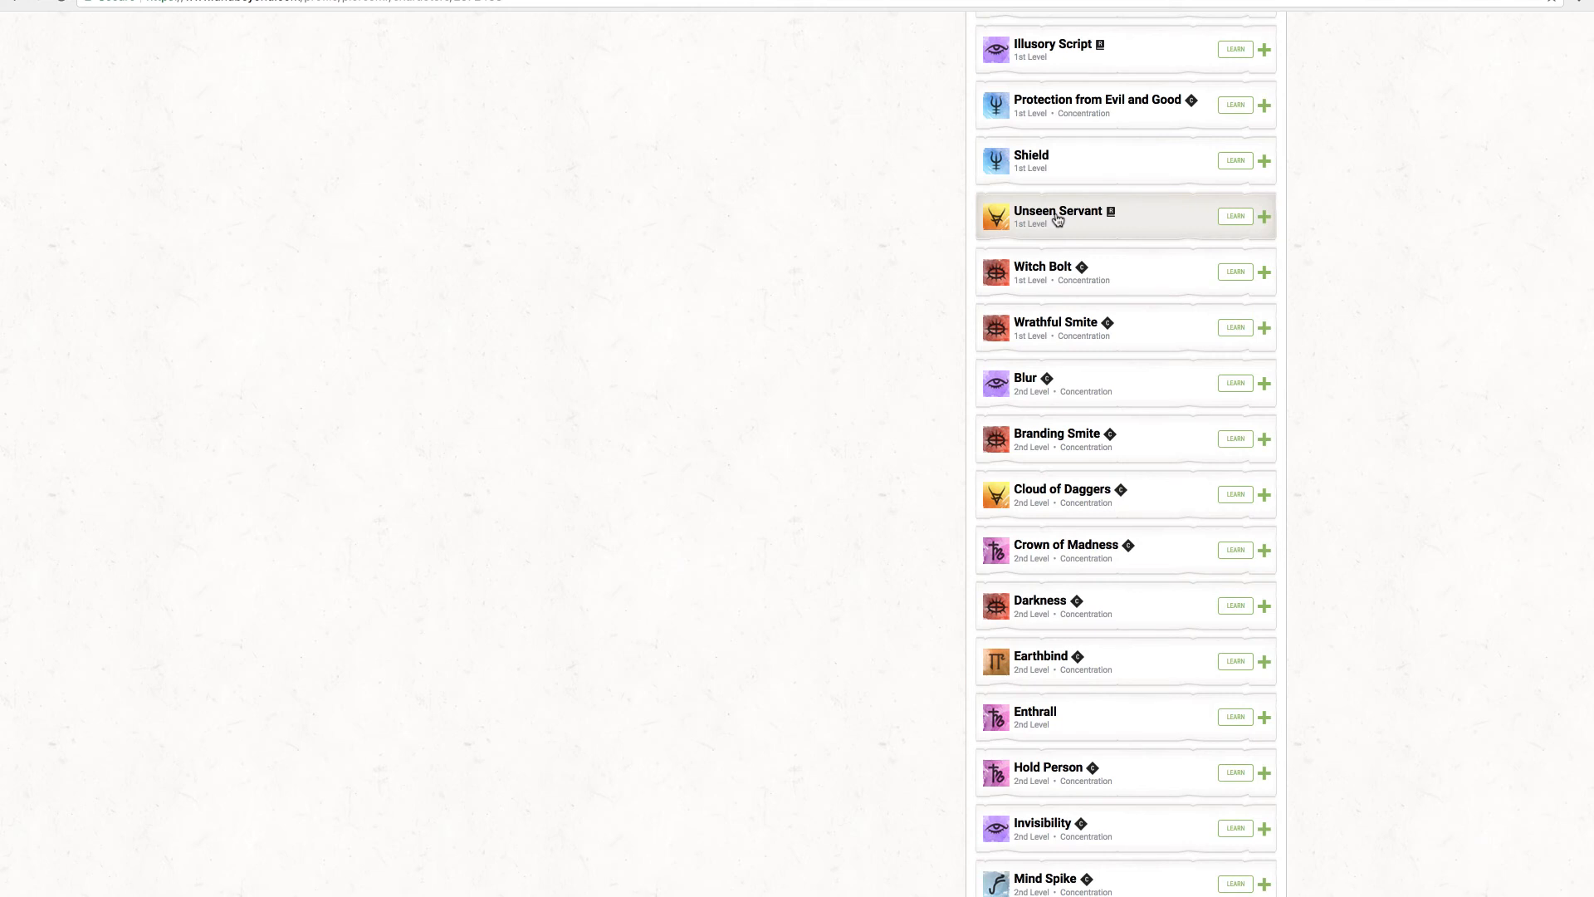
pyautogui.scroll(6, 746, 376)
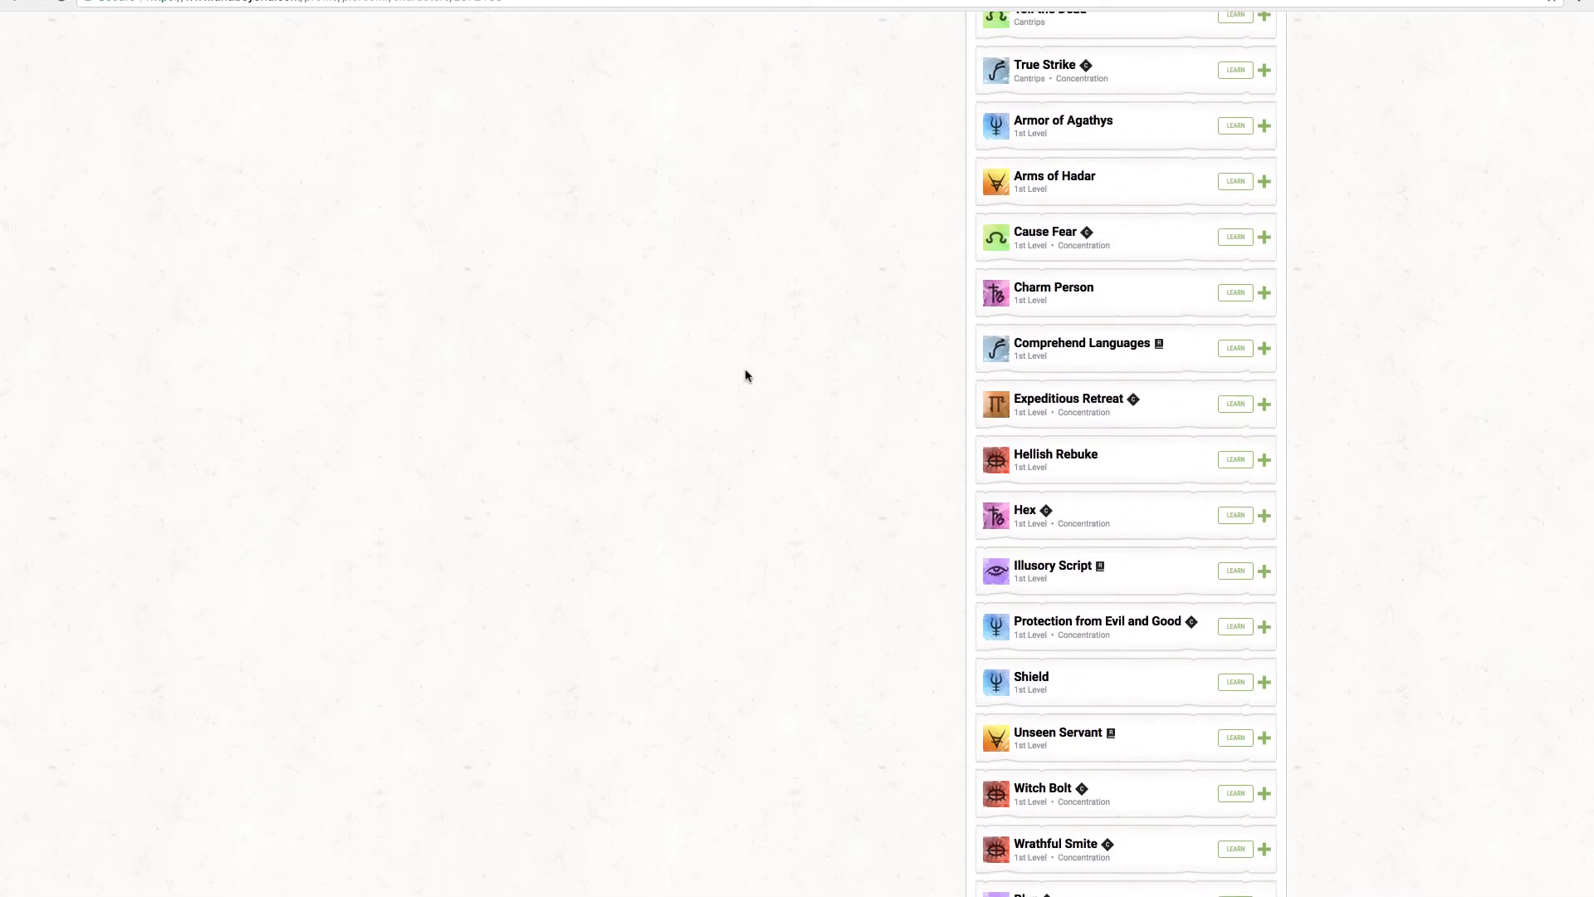
pyautogui.scroll(15, 746, 372)
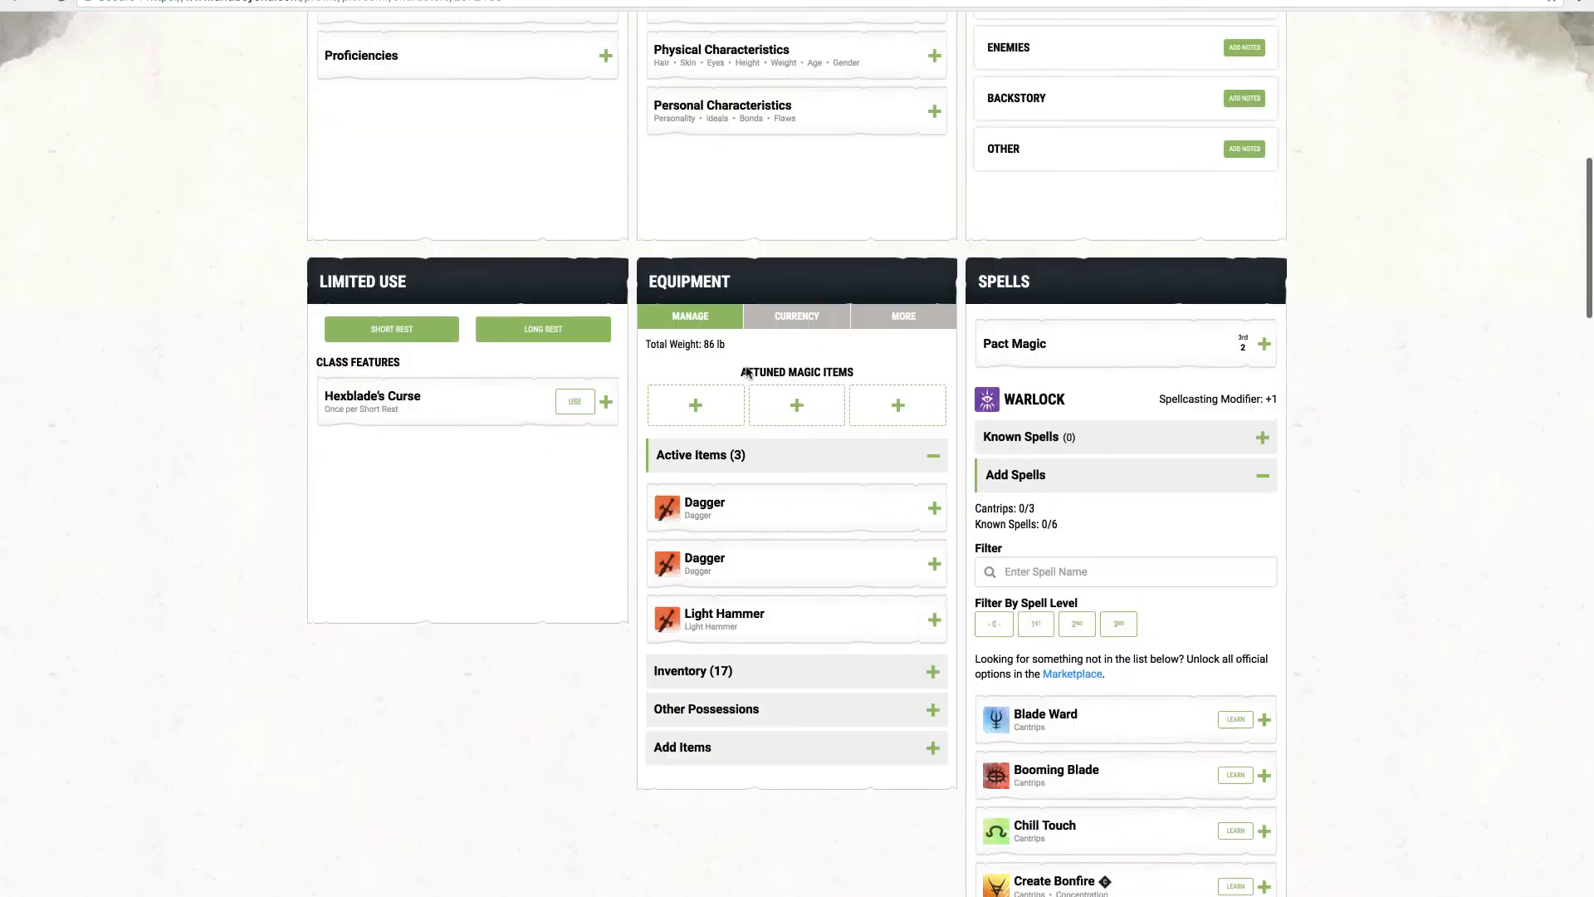
pyautogui.scroll(1, 746, 372)
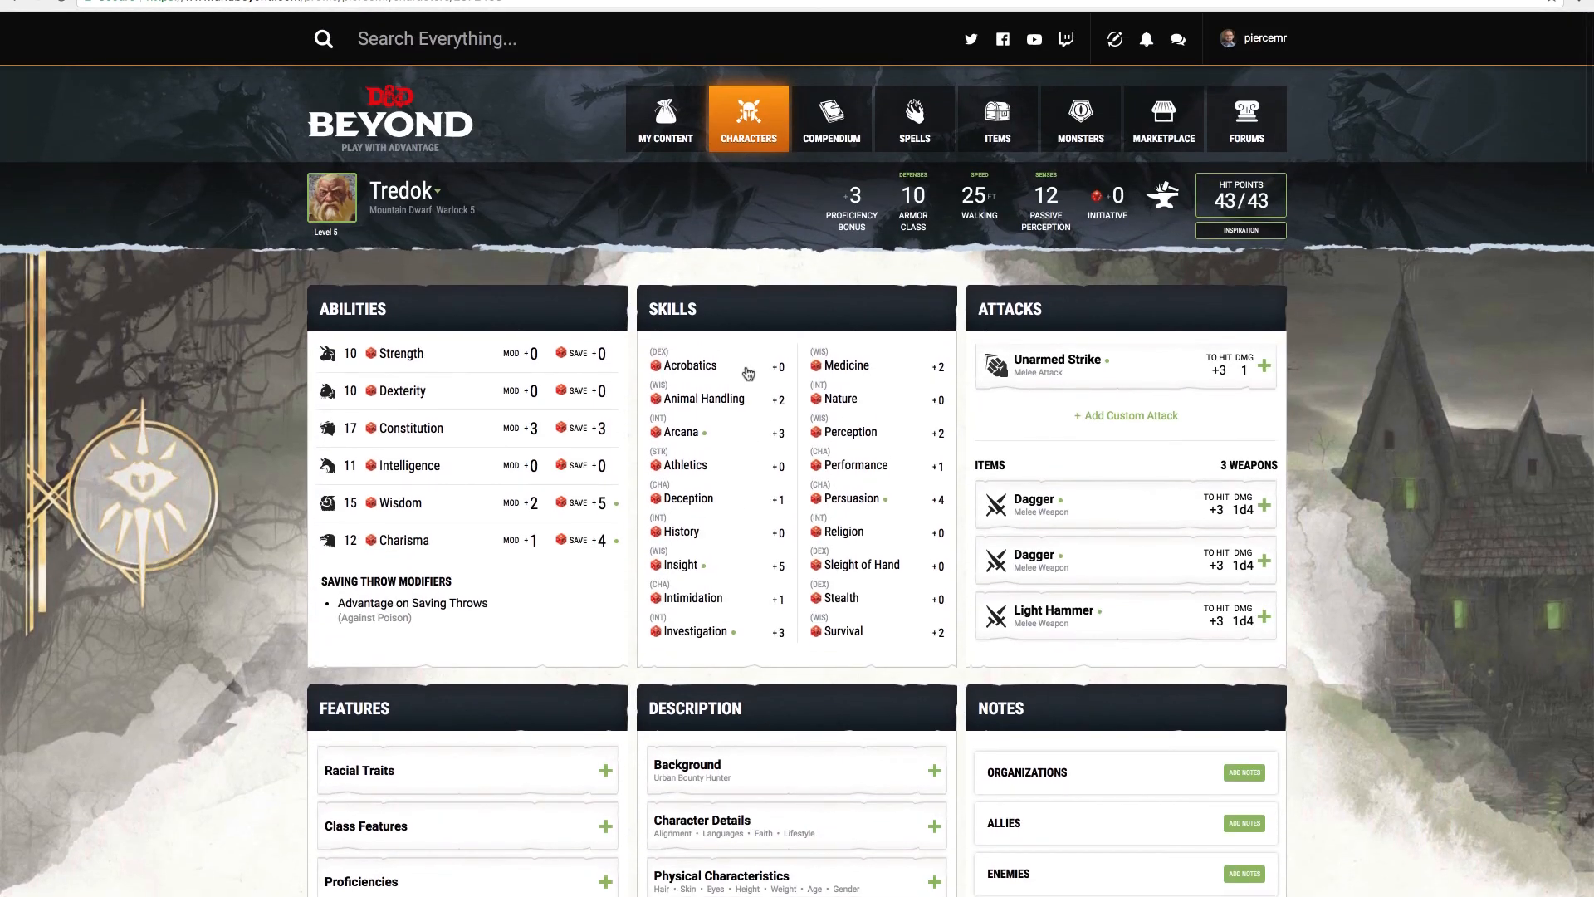